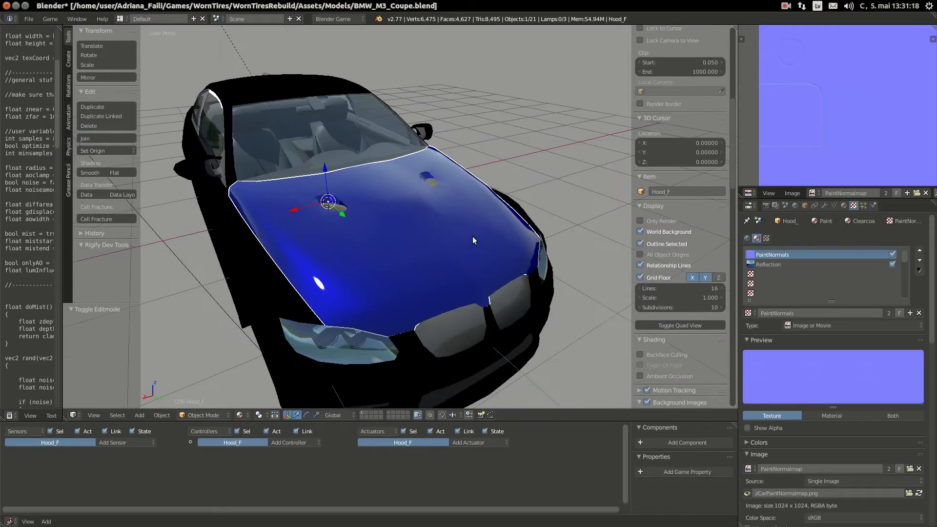
Step: Enter Edit Mode on the hood mesh and switch to face selection
middle_drag(316, 269, 468, 273)
middle_drag(514, 189, 376, 259)
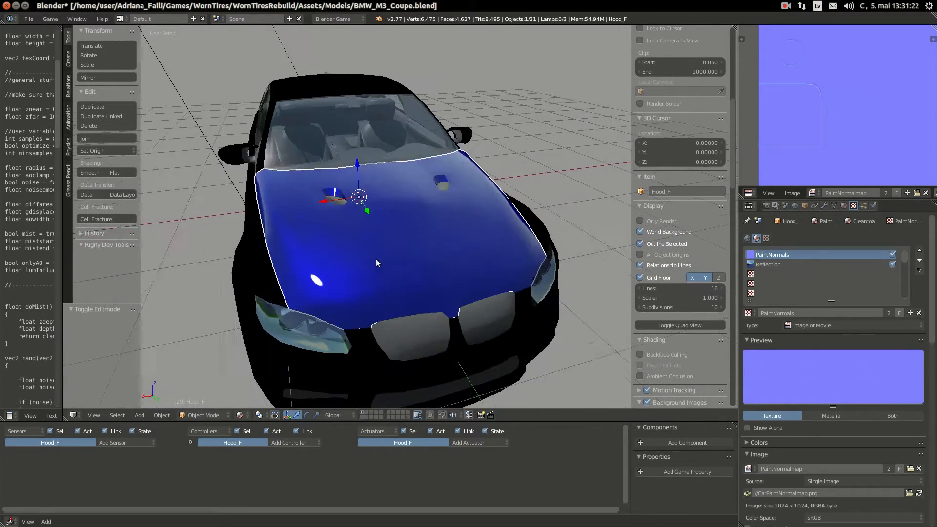
scroll(850, 427, down, 6)
scroll(850, 428, up, 6)
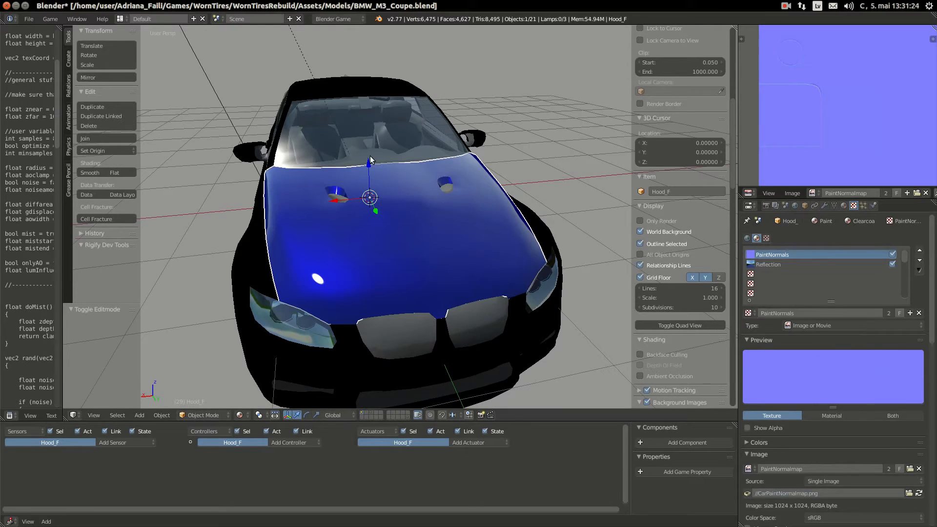
middle_drag(418, 181, 394, 194)
key(Tab)
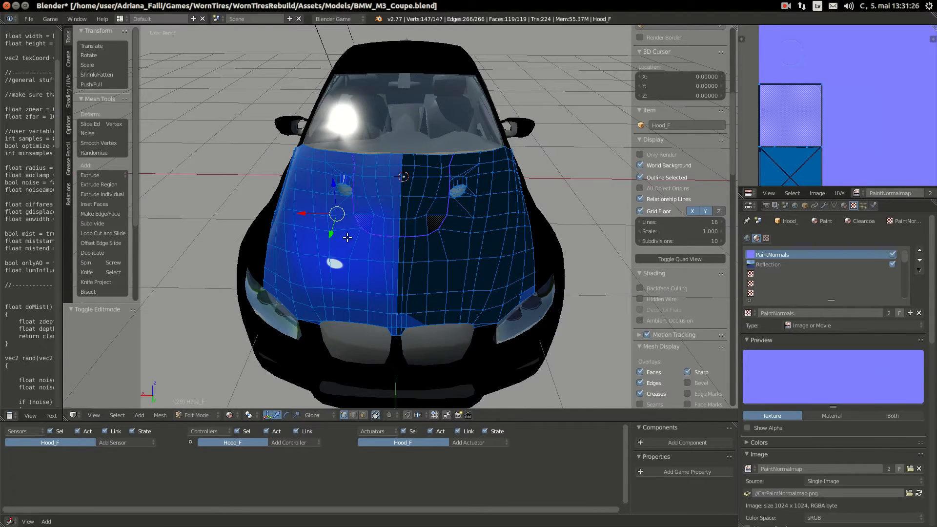
middle_drag(348, 238, 370, 240)
scroll(440, 250, up, 3)
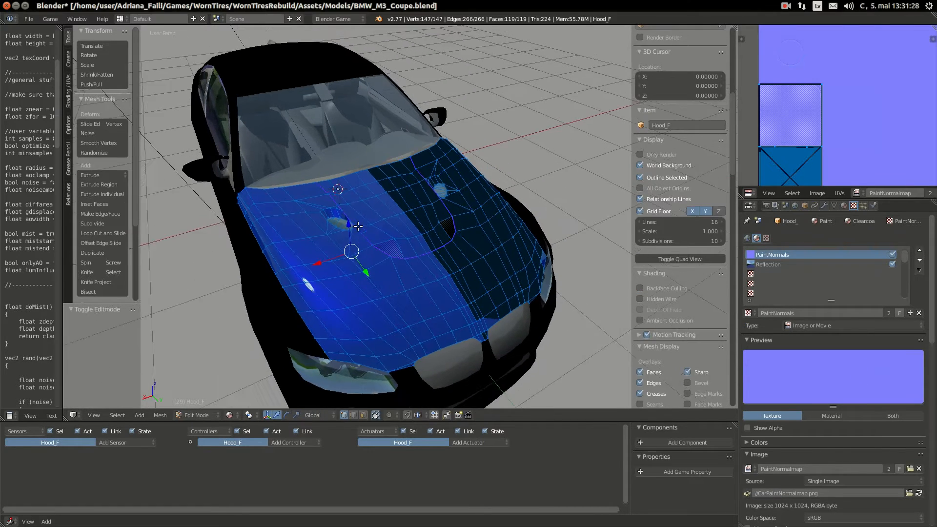
click(364, 415)
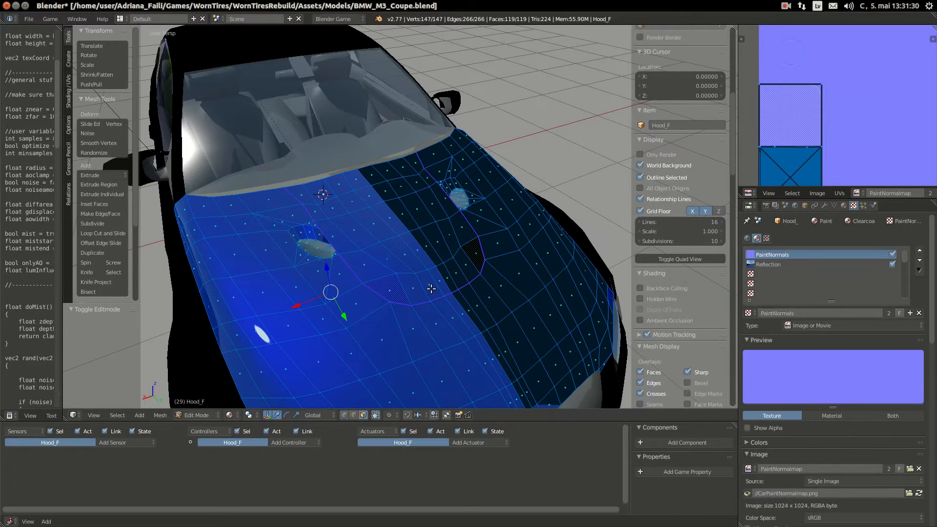
Step: Select the strip of faces running along the inner side of the hood's curved crease
right_click(439, 282)
shift+right_click(431, 288)
shift+right_click(410, 295)
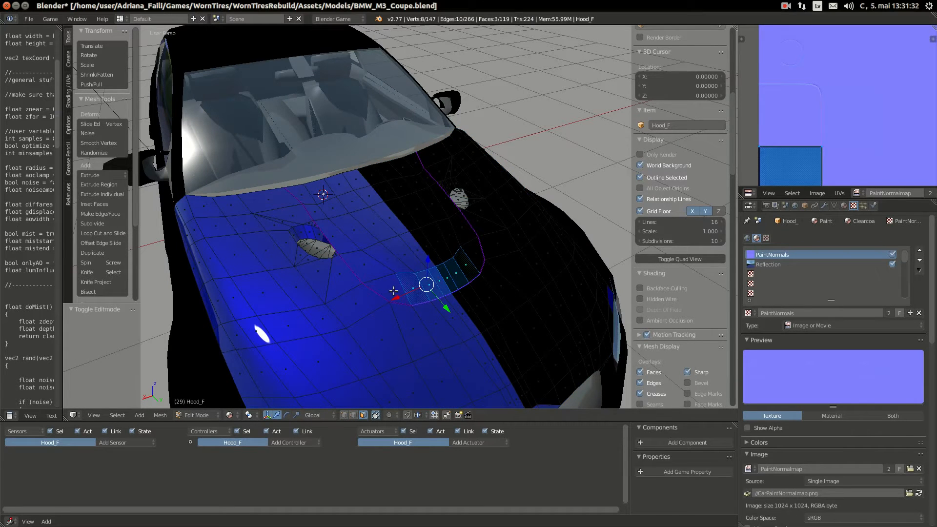
shift+right_click(366, 270)
shift+right_click(353, 259)
shift+right_click(380, 295)
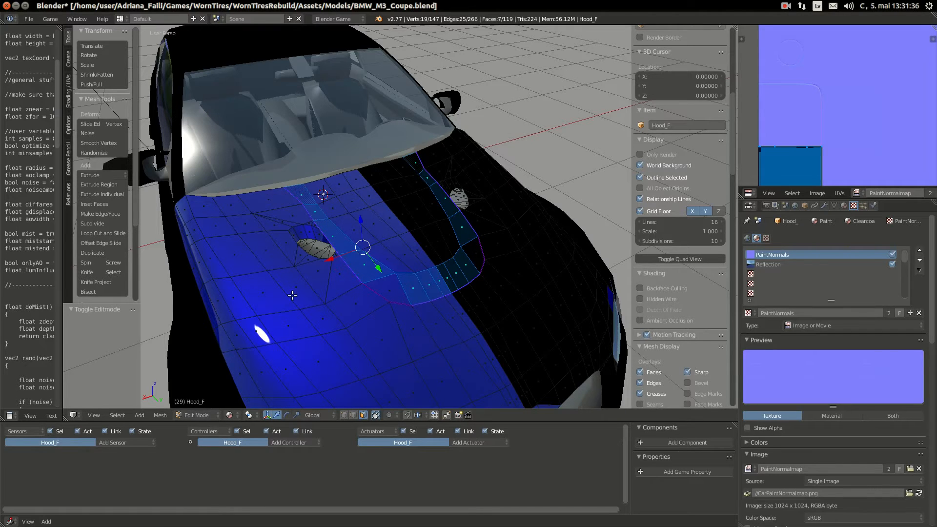
Step: Add the faces bordering the outer side of the crease, including those beside the air vent, to the selection
middle_drag(292, 296, 410, 264)
scroll(410, 264, up, 1)
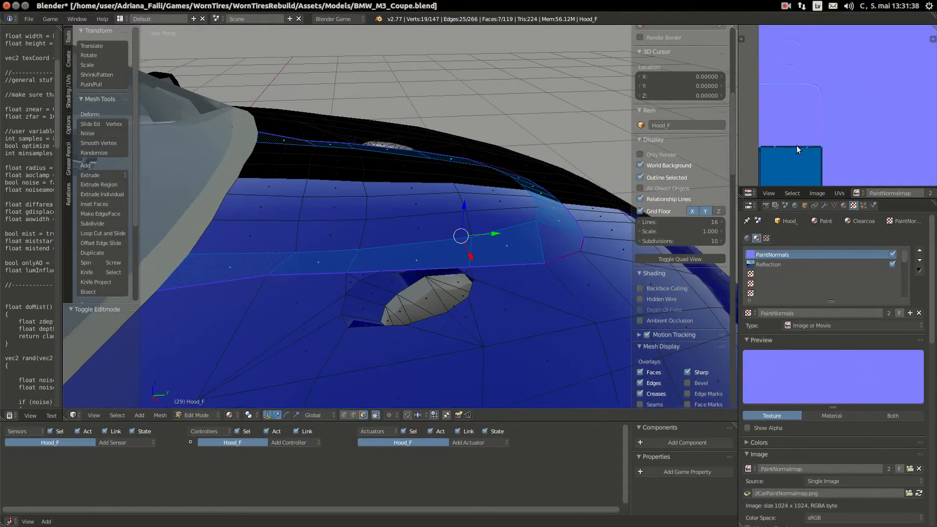
scroll(797, 146, down, 1)
middle_drag(796, 145, 818, 111)
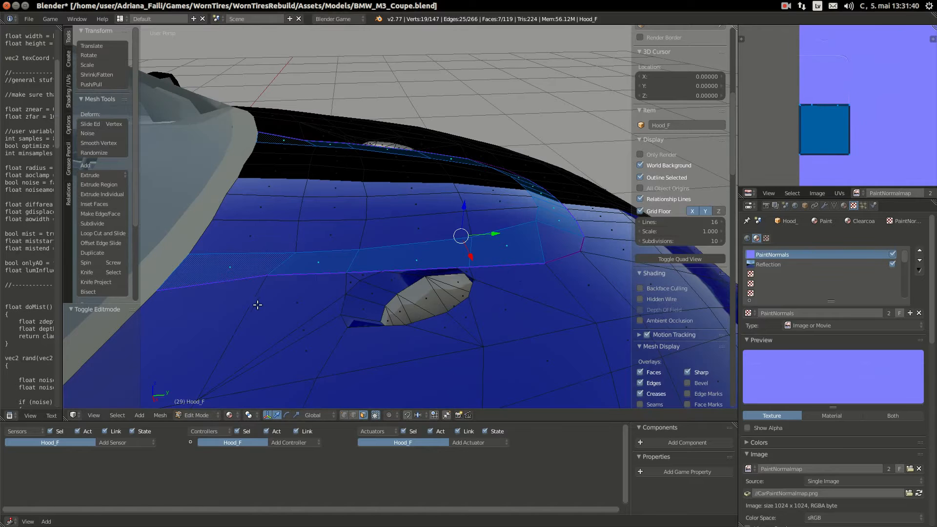
scroll(303, 297, up, 2)
scroll(431, 298, down, 3)
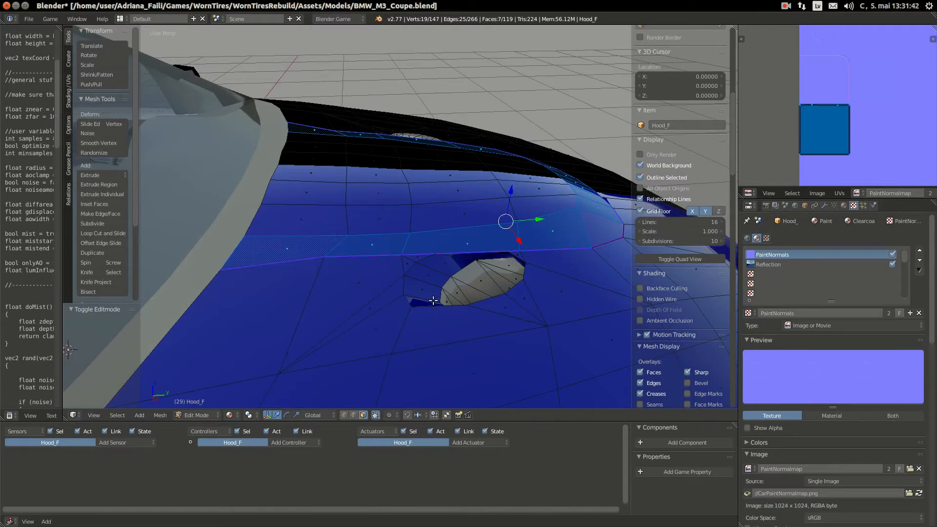
middle_drag(435, 299, 449, 312)
shift+right_click(308, 292)
shift+right_click(450, 312)
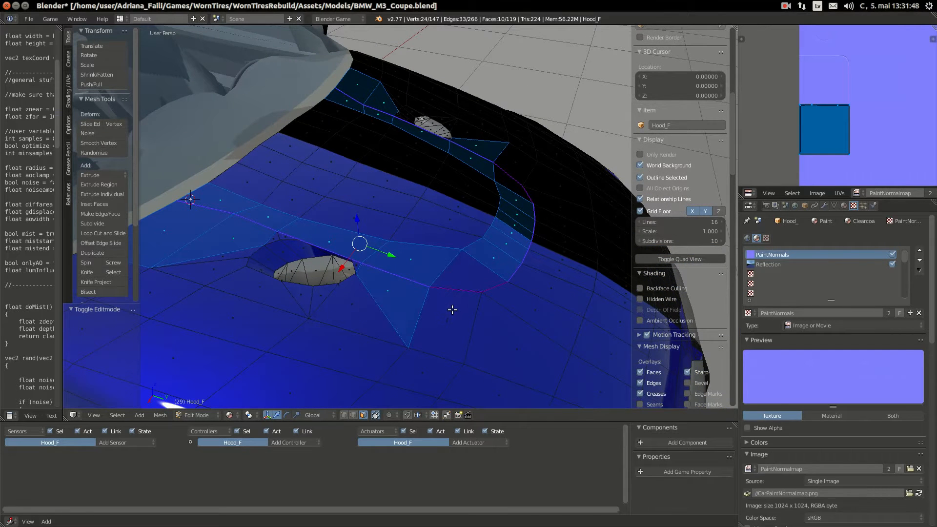
shift+right_click(525, 303)
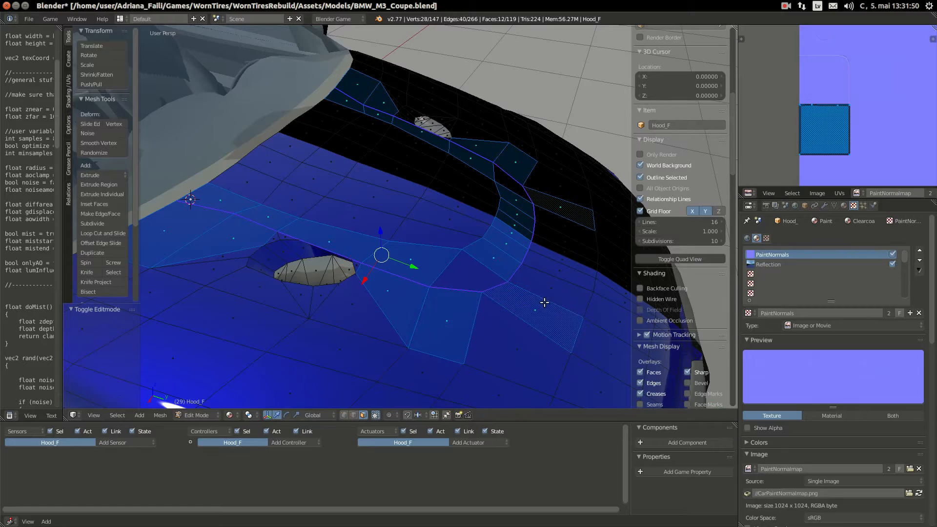
middle_drag(545, 303, 296, 251)
shift+right_click(509, 322)
shift+right_click(518, 314)
shift+right_click(274, 245)
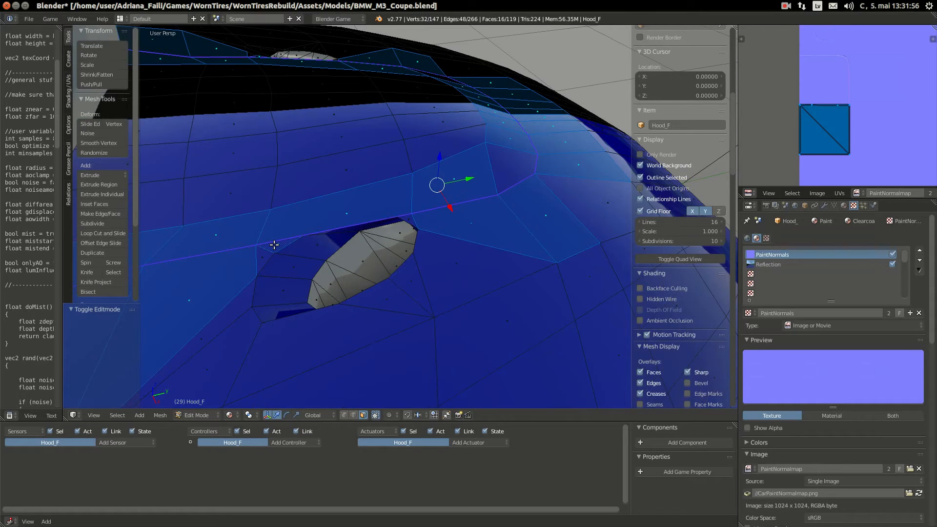
scroll(858, 119, up, 1)
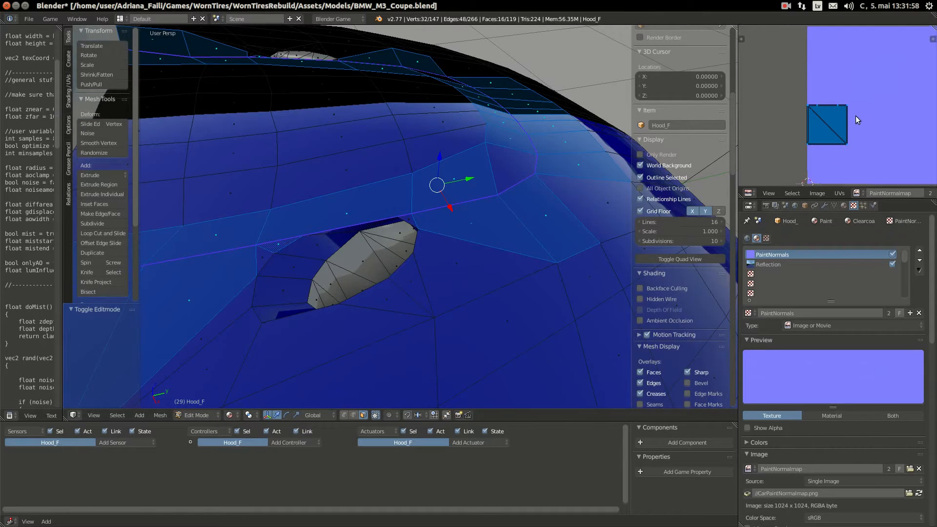
scroll(857, 116, up, 1)
key(g)
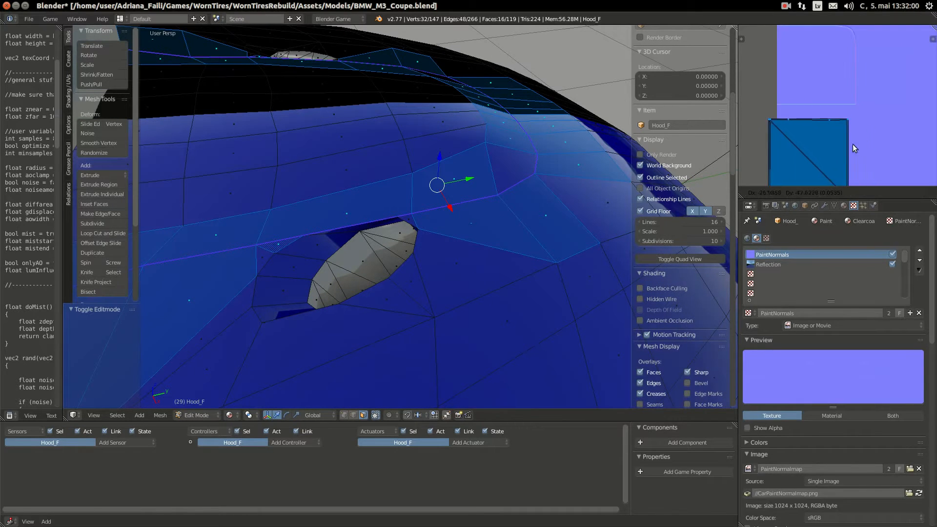
right_click(861, 117)
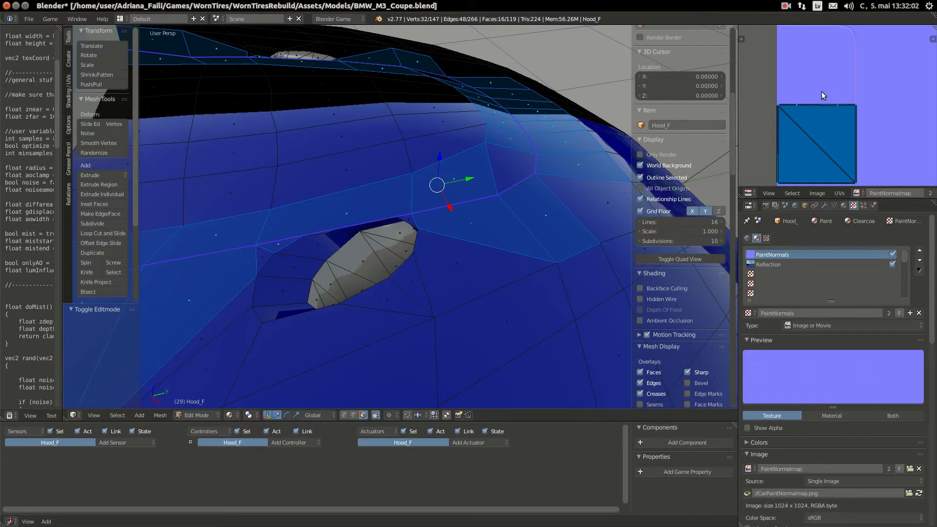
Step: Snap the 2D cursor to the upper-left corner of the selected faces' UV square, and reselect all its UVs
key(a)
key(b)
drag(763, 86, 792, 116)
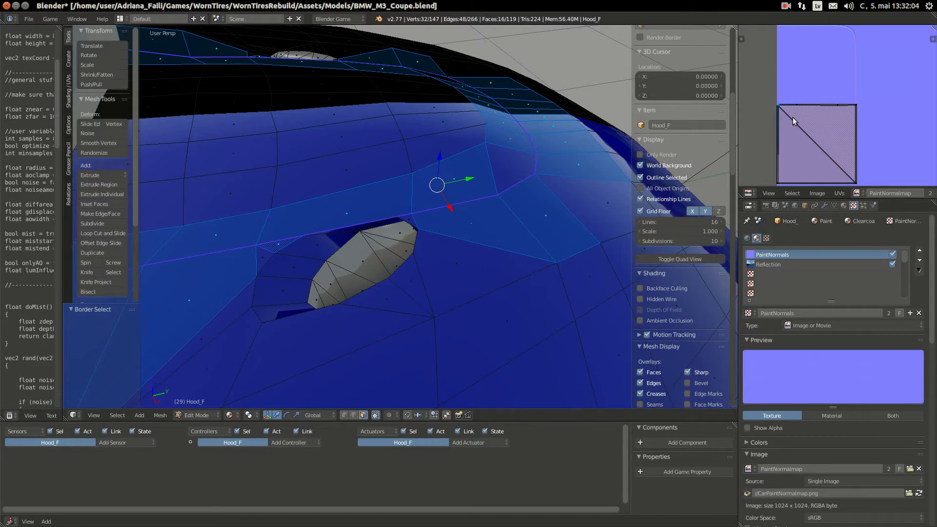
scroll(782, 115, up, 2)
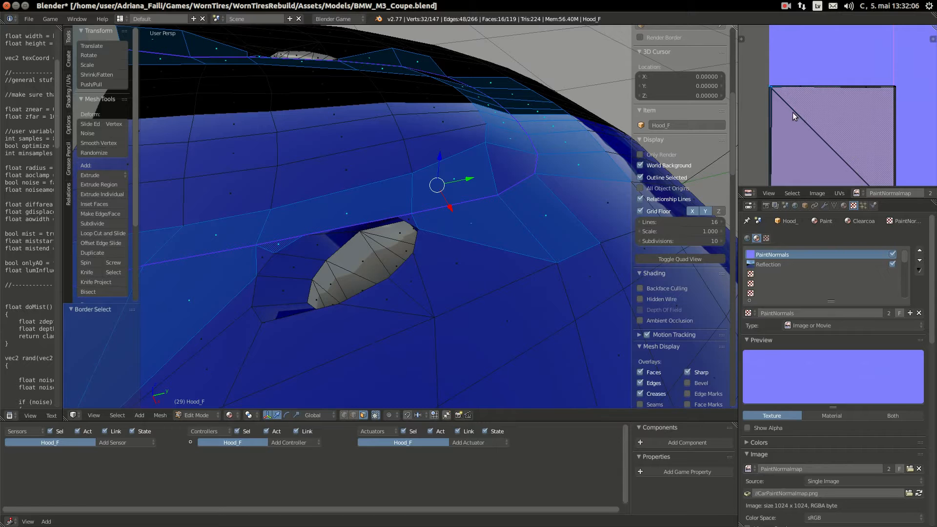
key(shift+s)
click(752, 167)
key(a)
key(a)
scroll(815, 143, down, 3)
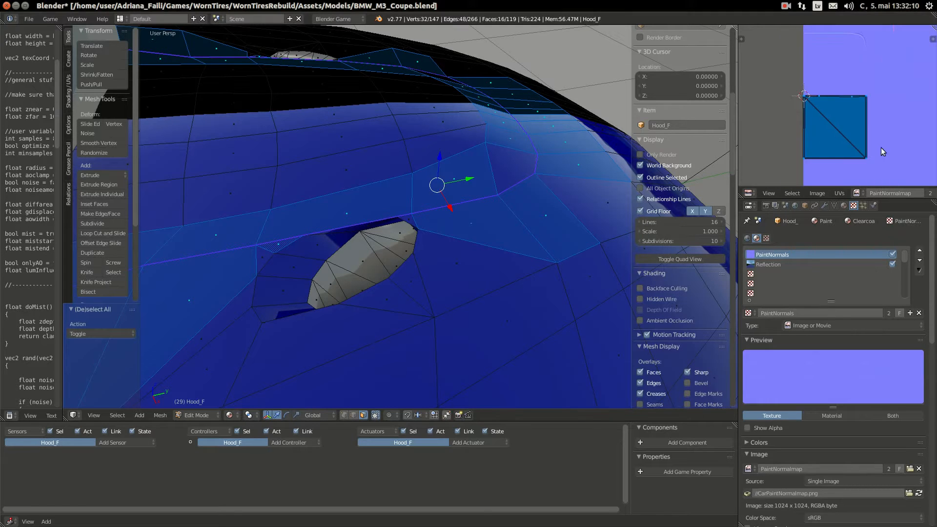
middle_drag(881, 147, 863, 140)
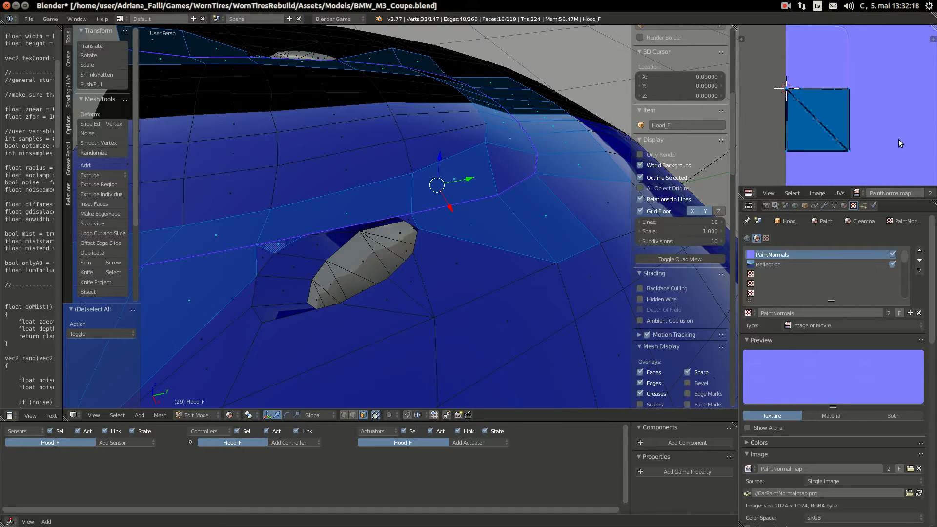
Step: Scale the selected UVs by 0.5 with the 2D cursor as the pivot
scroll(850, 195, down, 5)
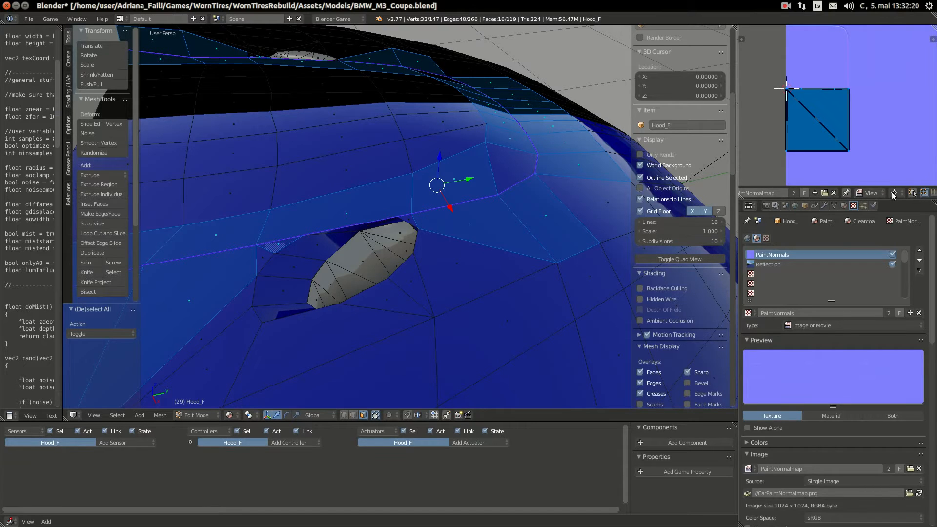
key(s)
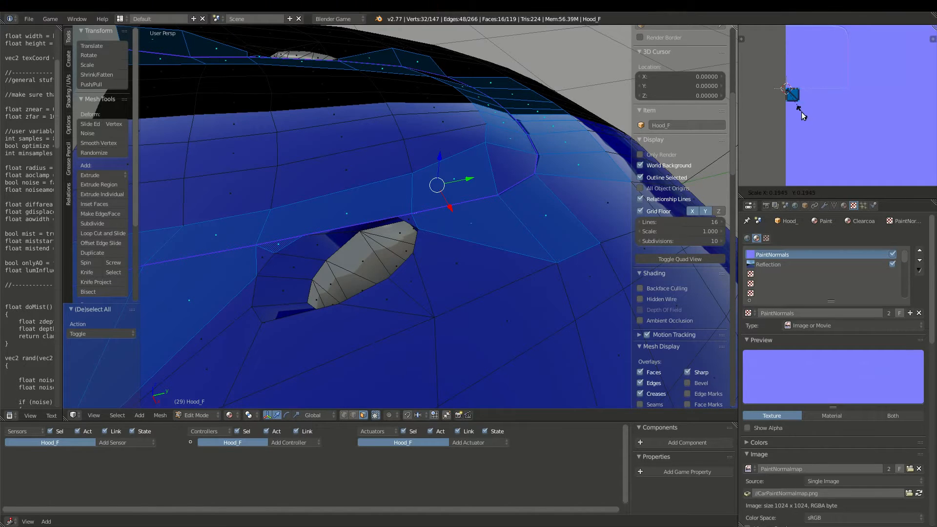
key(Escape)
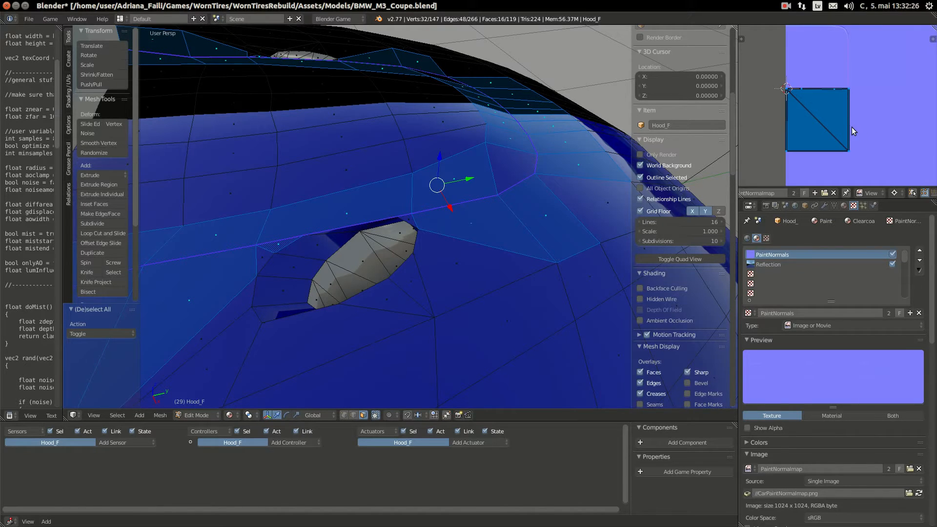
key(s)
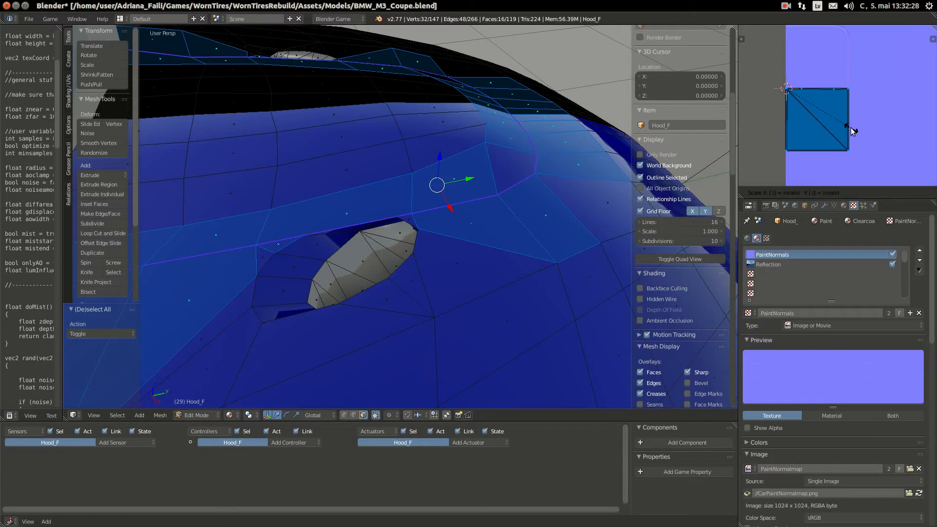
text(.5)
key(Return)
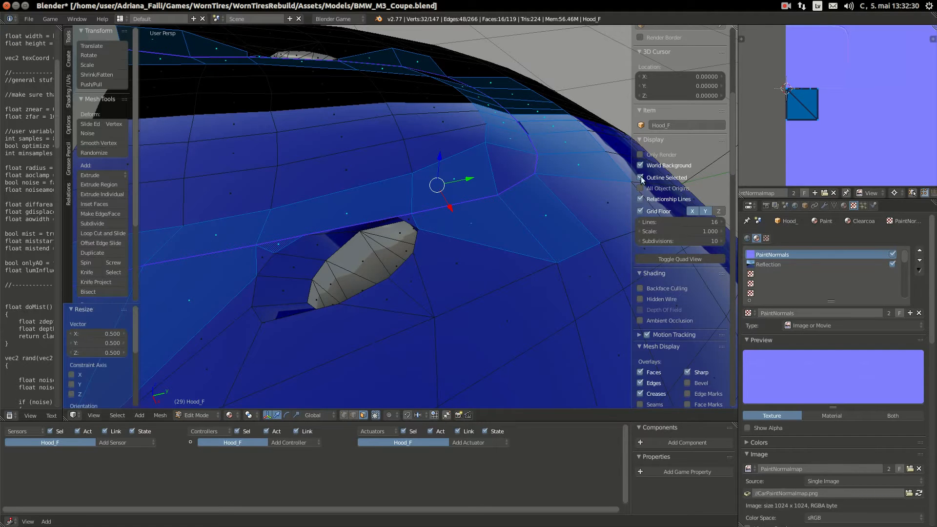
Step: Examine the hood's surface in Object Mode and return to Edit Mode
scroll(537, 220, down, 1)
key(Tab)
middle_drag(502, 279, 377, 228)
scroll(407, 238, down, 2)
scroll(407, 238, down, 1)
key(Tab)
key(a)
key(b)
drag(773, 76, 845, 108)
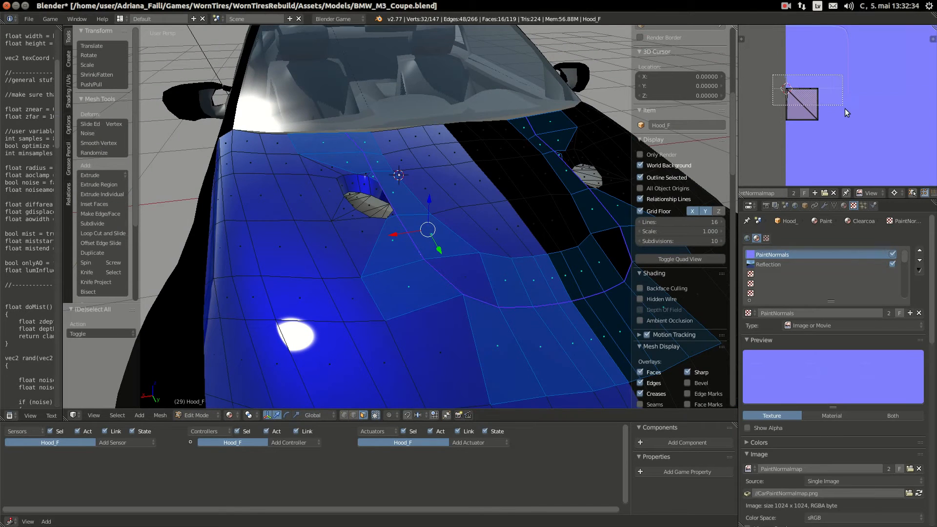
key(s)
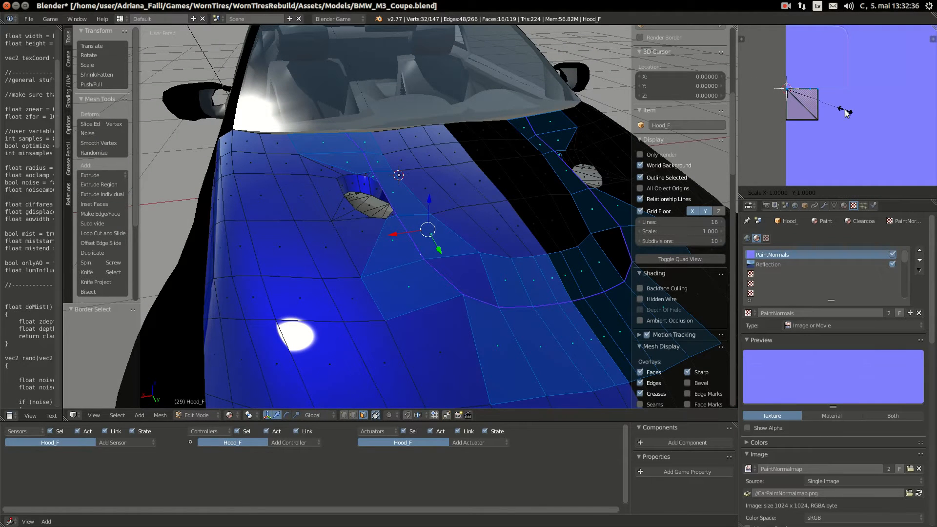
key(Escape)
key(a)
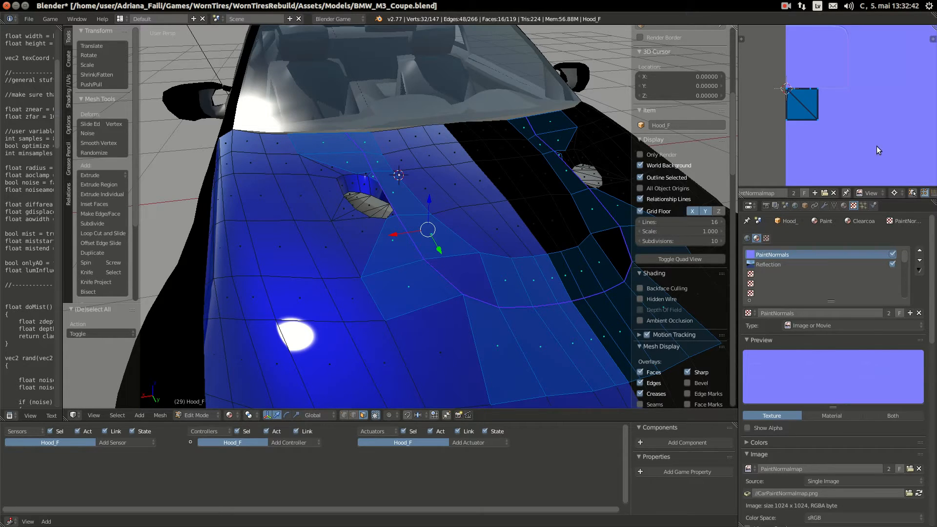
Step: Select the face at the crease's front bend and snap the 2D cursor to its UV square's upper-right corner
key(Tab)
key(Tab)
scroll(391, 234, up, 2)
middle_drag(391, 234, 442, 293)
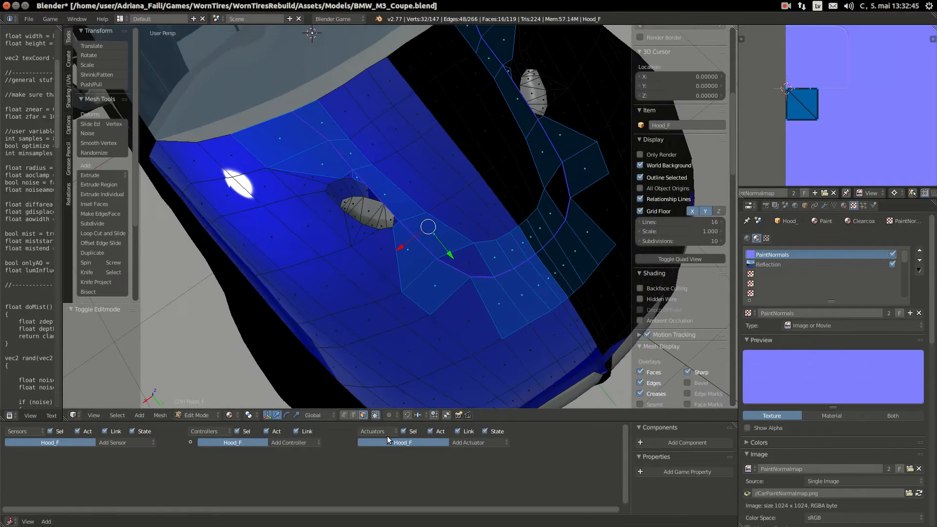
right_click(489, 248)
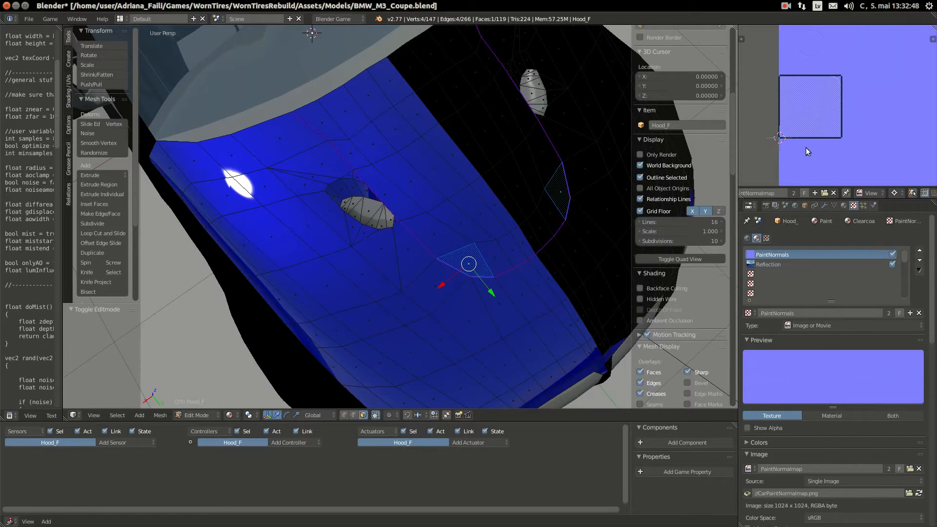
key(shift+s)
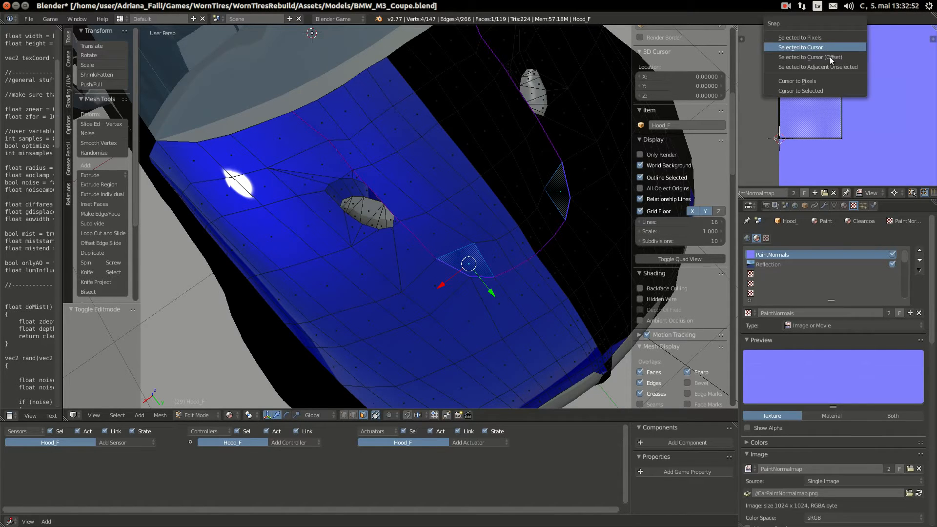
click(829, 57)
key(shift+s)
click(816, 102)
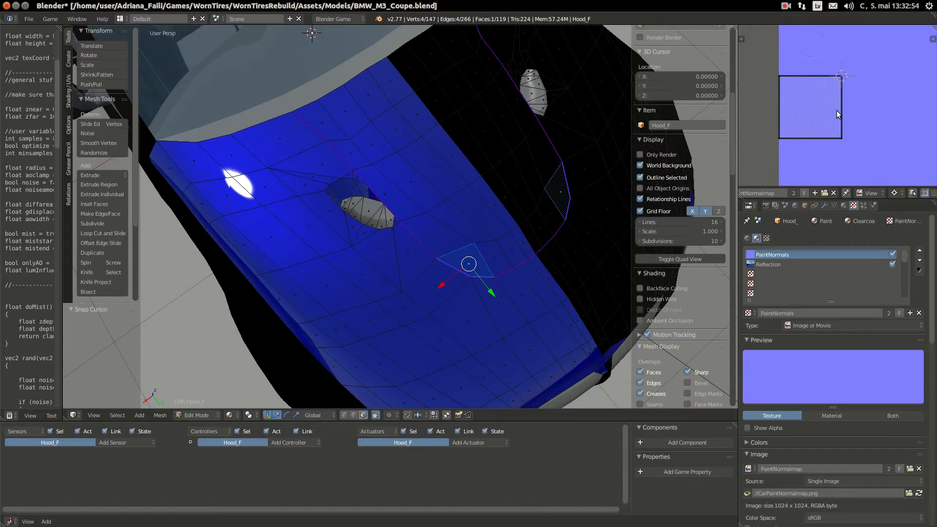
Step: Scale the bend face's UVs by 0.5 about the 2D cursor and set the pivot to Median Point
key(s)
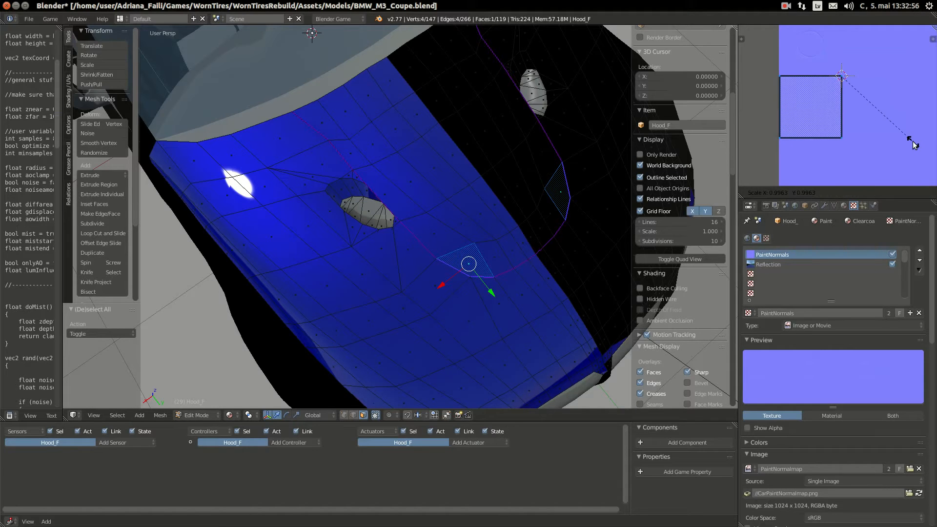
key(Return)
click(903, 193)
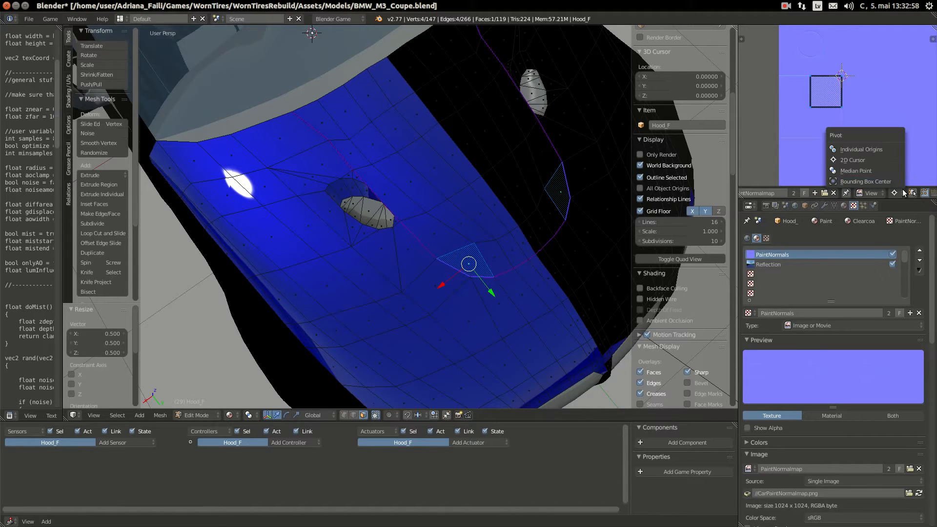
click(886, 170)
Step: Select the whole hood mesh and return to Object Mode
scroll(830, 193, up, 3)
key(a)
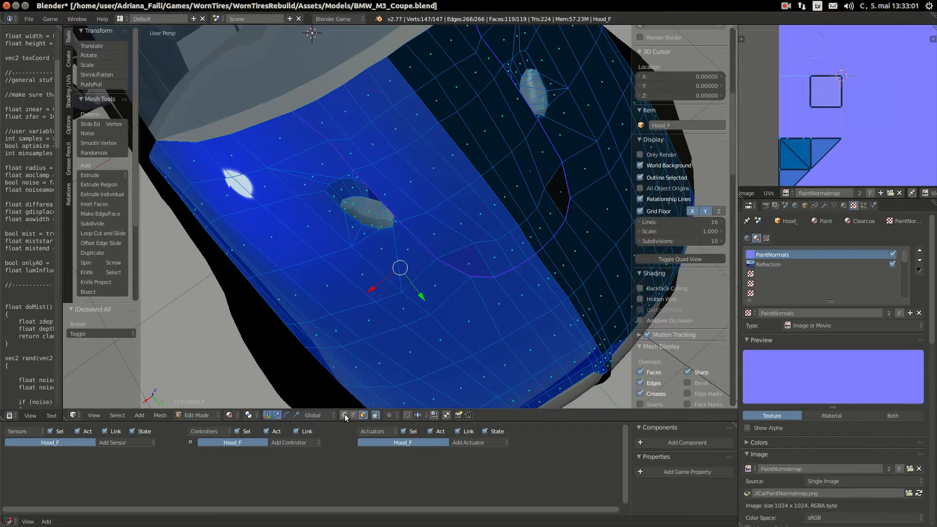
key(Tab)
Step: Examine the hood's crease in Object Mode, both close up and from a distance
middle_drag(424, 266, 388, 247)
scroll(432, 227, down, 3)
scroll(400, 212, down, 1)
scroll(460, 248, up, 7)
scroll(400, 245, down, 2)
scroll(415, 250, down, 3)
scroll(434, 279, down, 4)
scroll(438, 269, up, 3)
scroll(487, 299, down, 3)
scroll(459, 282, up, 3)
Step: Toggle the hood's EdgeSplit modifier in the viewport, leave it enabled, and check the shading from several angles
click(825, 206)
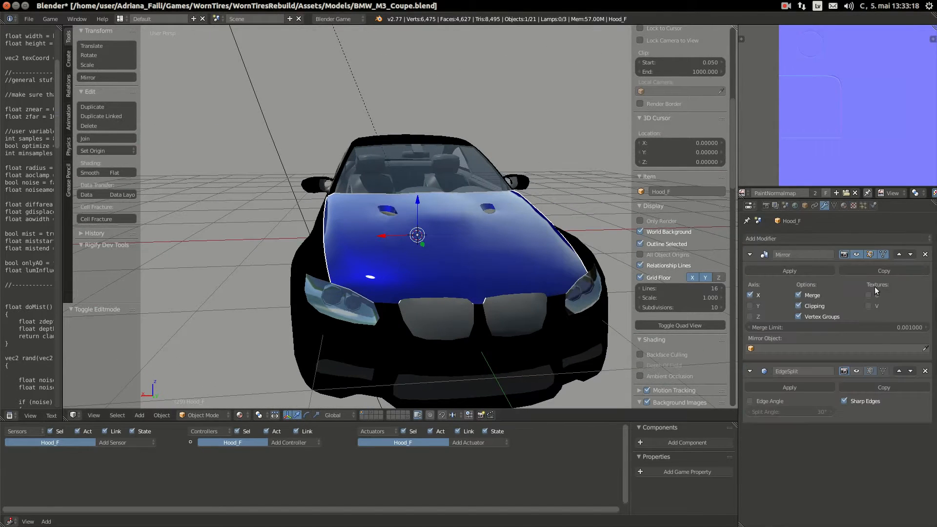
click(857, 373)
middle_drag(400, 210, 413, 255)
scroll(413, 255, up, 5)
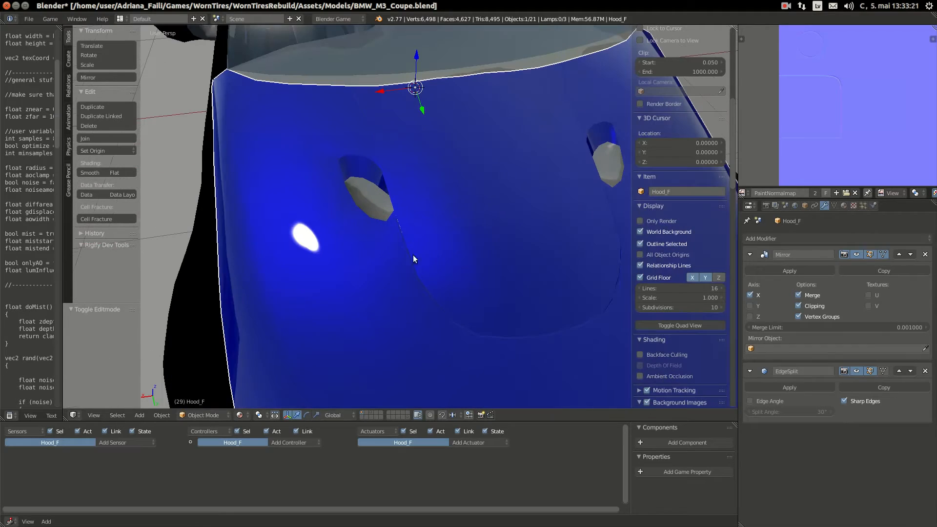
click(857, 371)
scroll(490, 238, down, 5)
middle_drag(388, 239, 473, 218)
scroll(423, 230, down, 5)
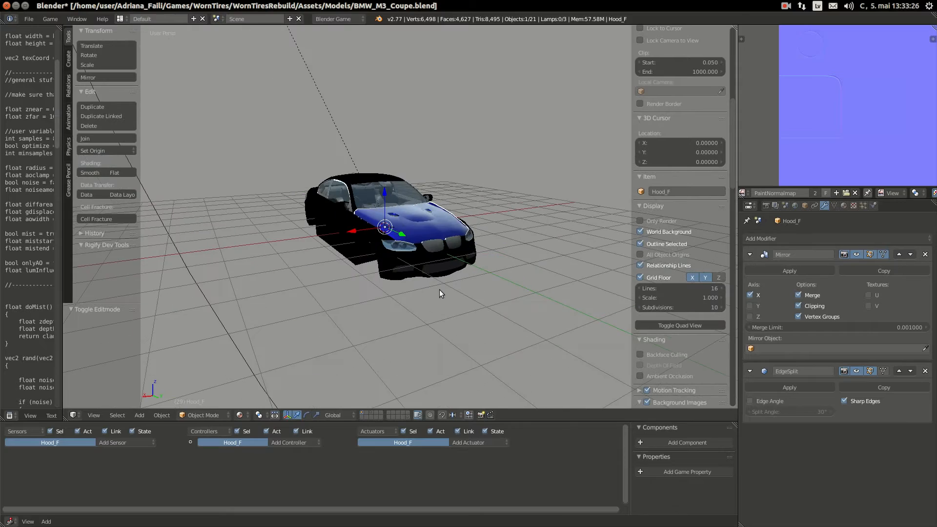
scroll(336, 210, up, 10)
middle_drag(345, 266, 277, 288)
scroll(278, 288, down, 4)
middle_drag(468, 292, 441, 264)
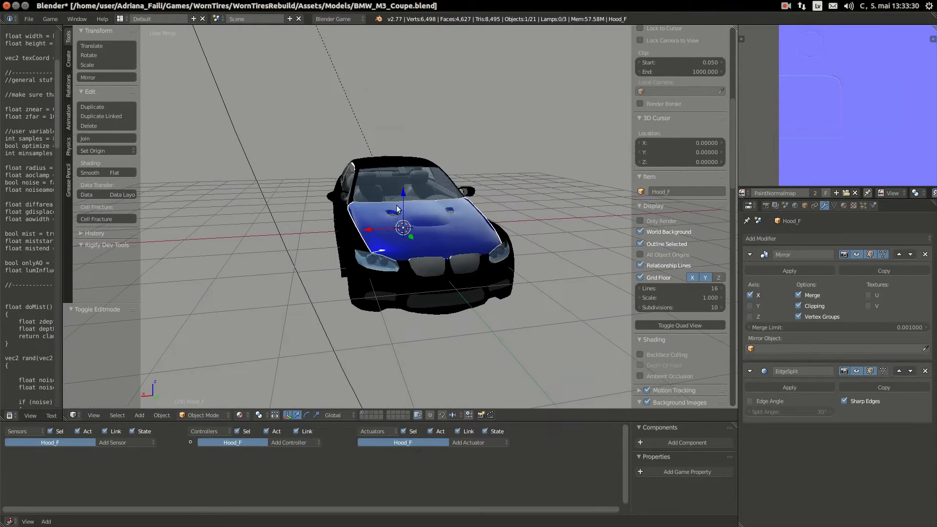
Step: Check the materials of the windshield and front bumper, and select the right front wing for closer inspection
right_click(418, 200)
click(845, 206)
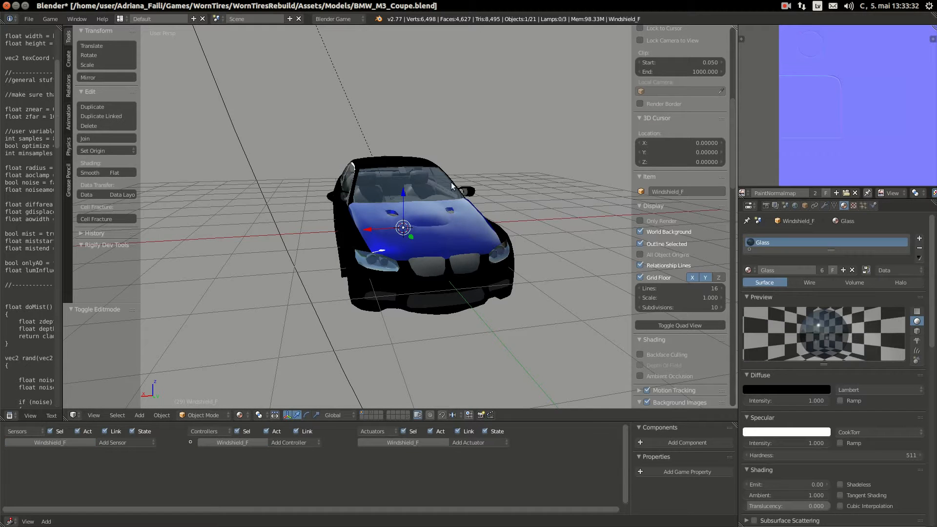
right_click(441, 286)
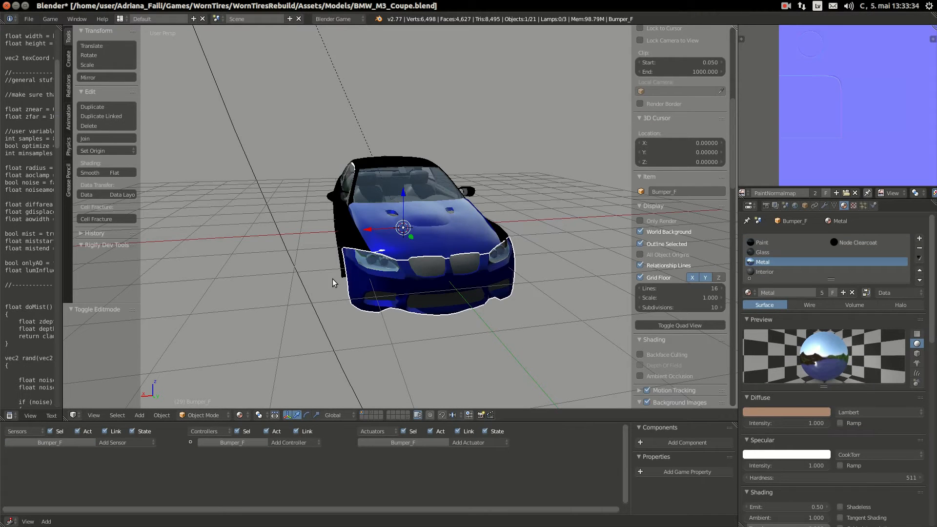
mouse_move(336, 283)
middle_down()
mouse_move(393, 262)
mouse_move(362, 323)
mouse_move(336, 260)
mouse_move(508, 205)
middle_up()
right_click(516, 195)
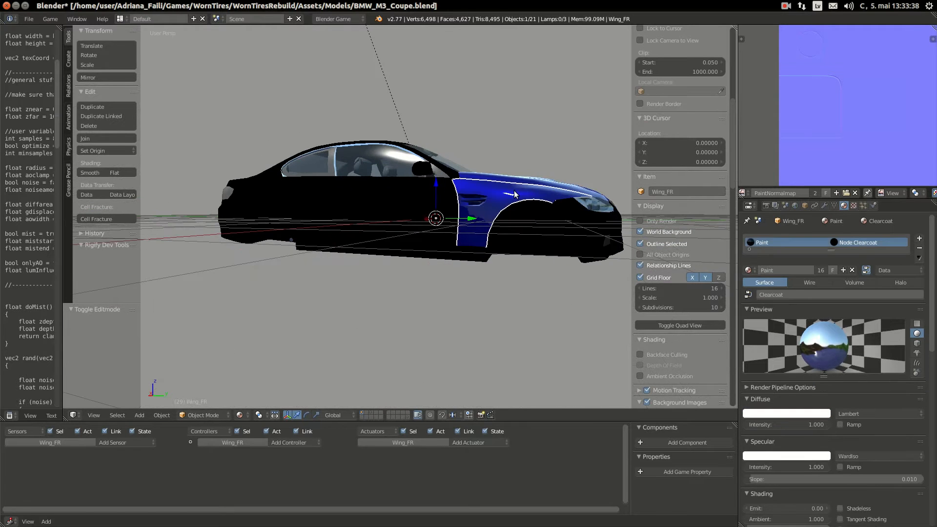
scroll(425, 236, up, 3)
shift+middle_drag(525, 247, 415, 252)
Step: Switch to Chromium, search Google Images for "bmw m3 coupe e92" and open the first photo of the white car
mouse_move(1, 138)
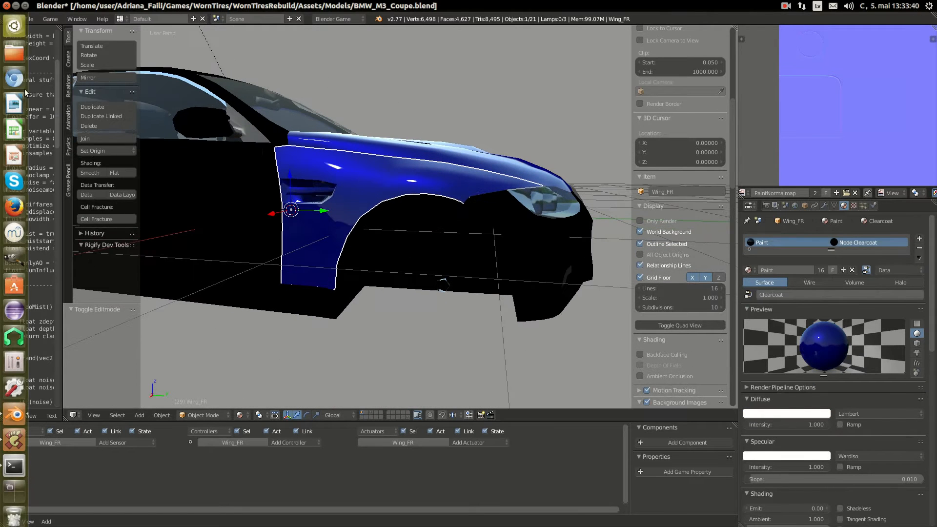
click(16, 75)
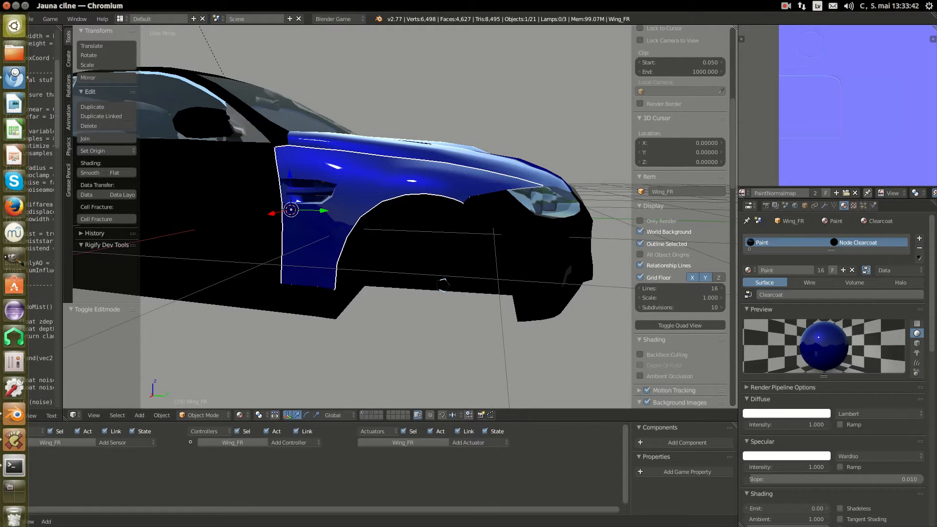
text(bmw)
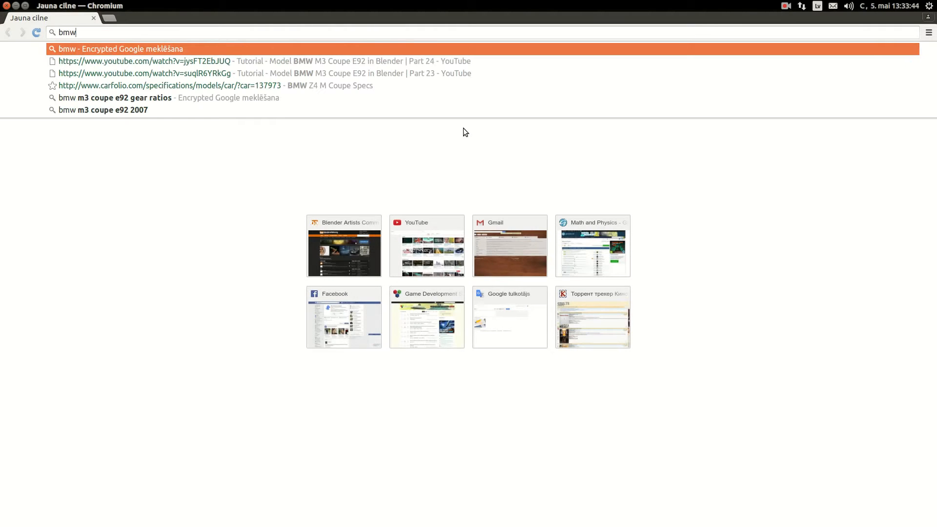
text( m3 coupe )
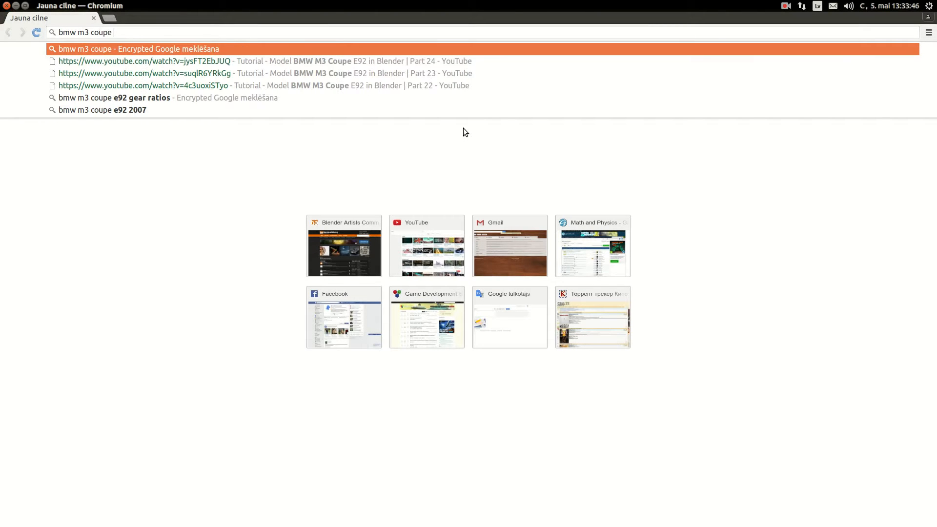
text(e92)
key(Return)
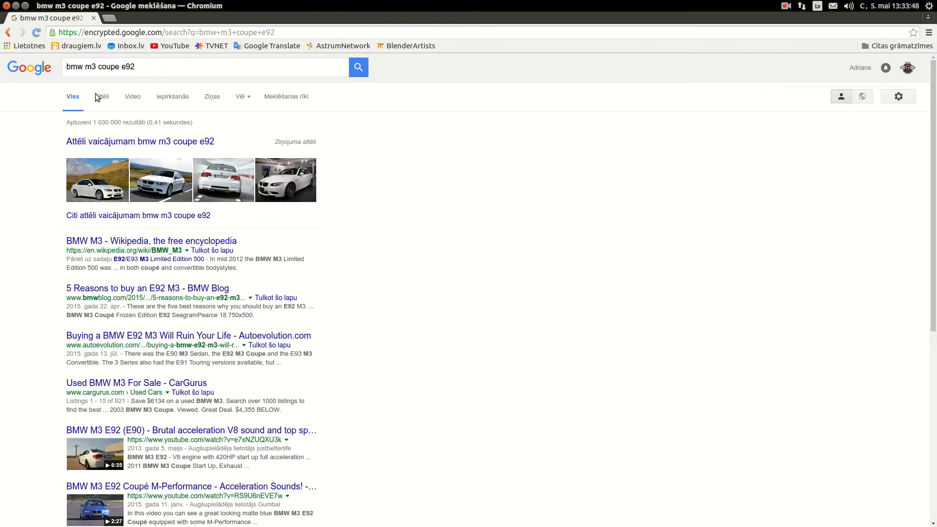
click(98, 95)
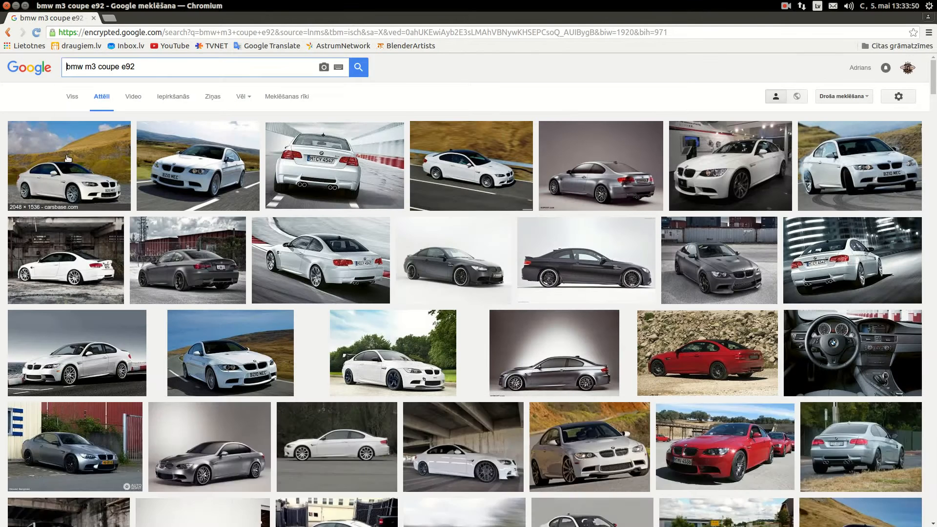
click(68, 158)
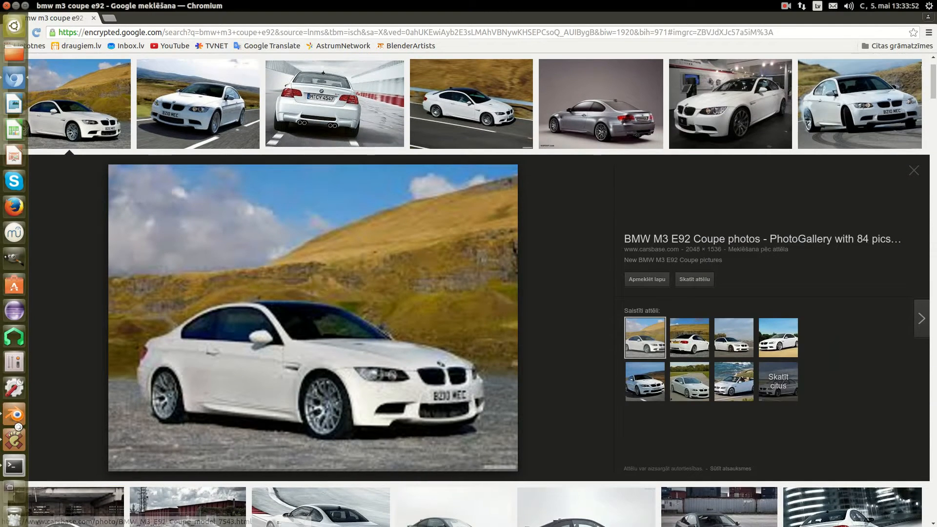
Step: Compare the wing's side vent in Blender with the reference photo
click(16, 420)
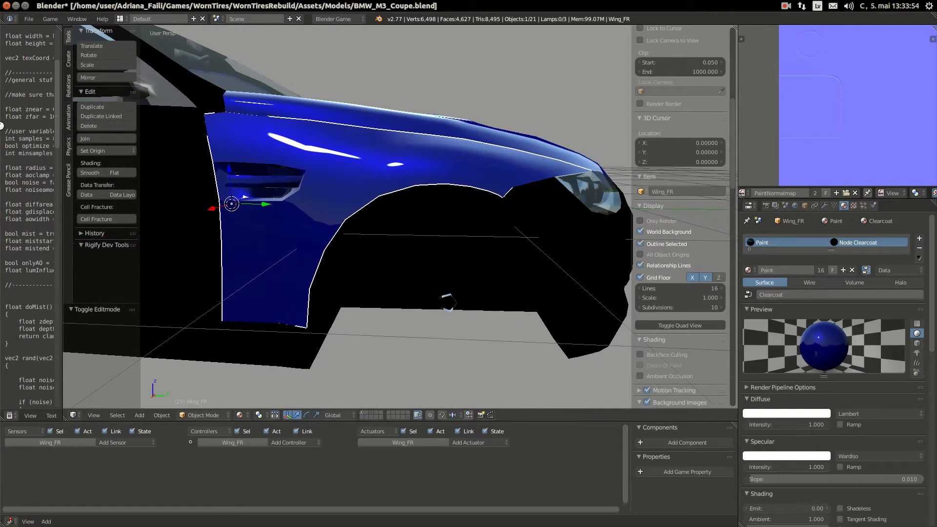
click(15, 78)
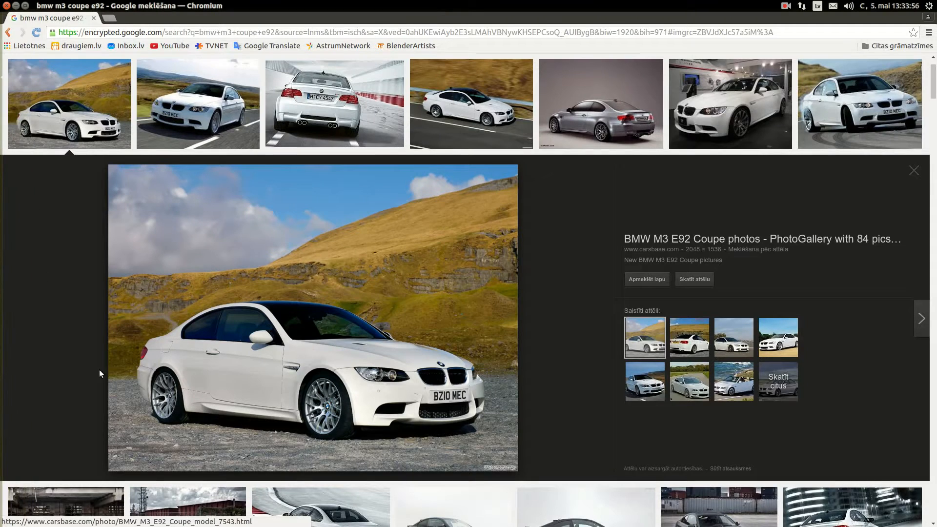
click(17, 419)
Step: In Edit Mode, select the long trim face of the wing's side vent and add the existing Metal material in a new slot
middle_drag(291, 230, 423, 327)
key(Tab)
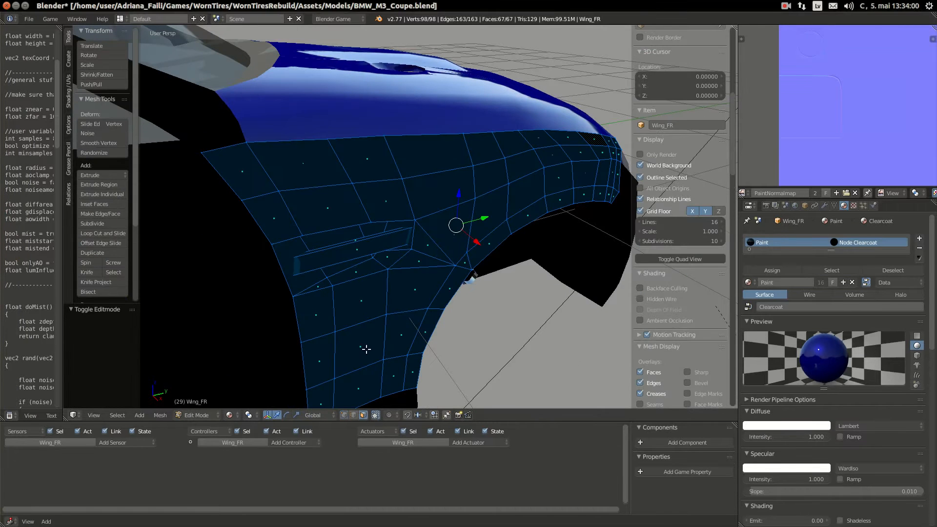
right_click(370, 245)
click(920, 238)
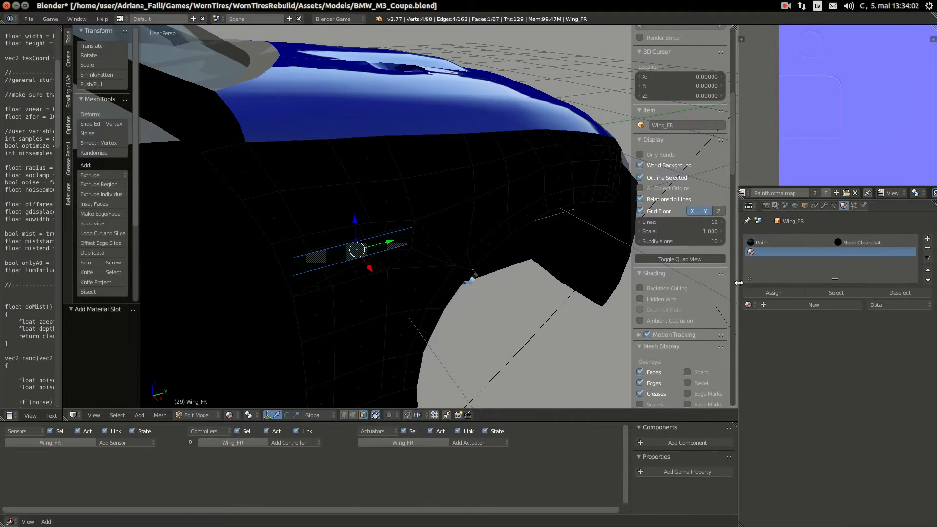
click(748, 305)
click(775, 350)
Step: Extend the selection to the vent trim's adjoining faces and assign the Metal material to all four faces
scroll(339, 317, up, 3)
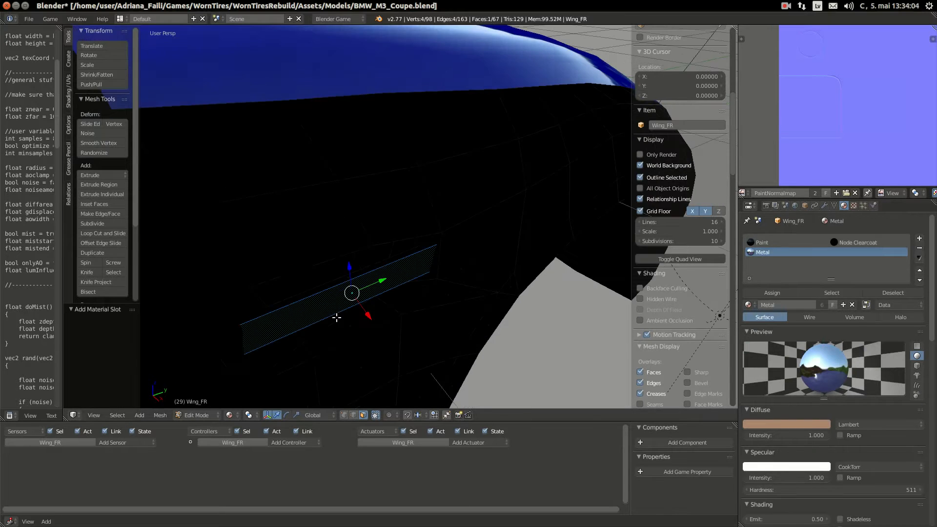
shift+right_click(377, 289)
mouse_move(405, 309)
middle_down()
mouse_move(386, 312)
mouse_move(343, 254)
mouse_move(341, 230)
mouse_move(289, 278)
mouse_move(331, 268)
middle_up()
scroll(345, 254, up, 2)
shift+right_click(431, 235)
shift+right_click(366, 242)
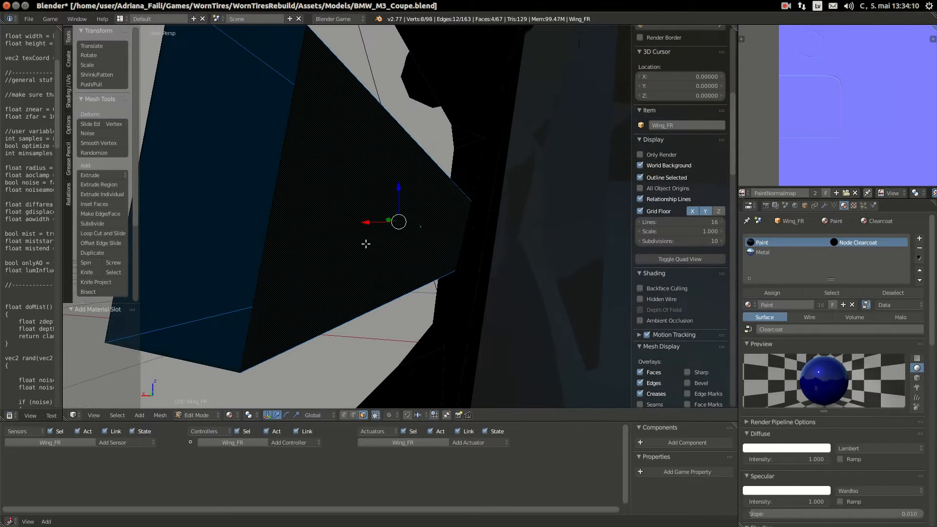
click(763, 252)
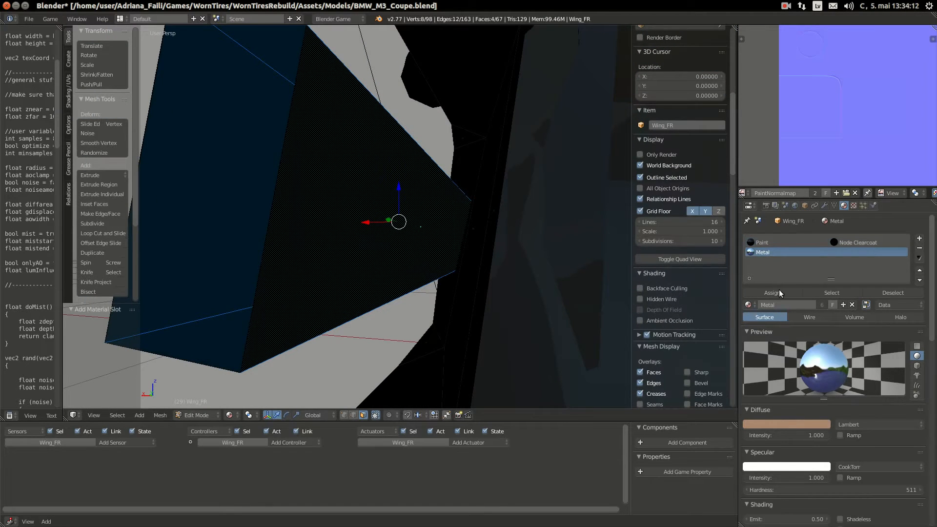
click(772, 293)
Step: Delete the face on the vent trim's inner end, reselect the whole wing mesh and return to Object Mode
key(a)
right_click(372, 239)
key(x)
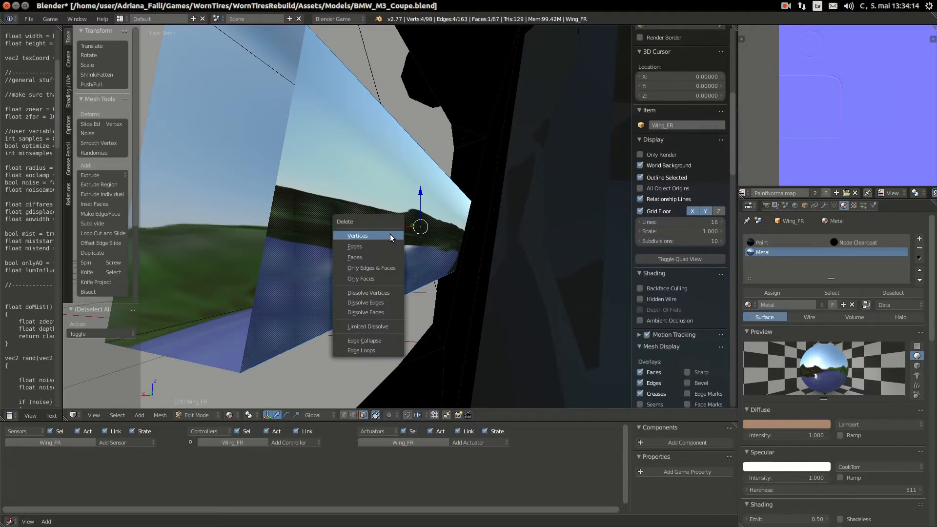
click(382, 259)
key(a)
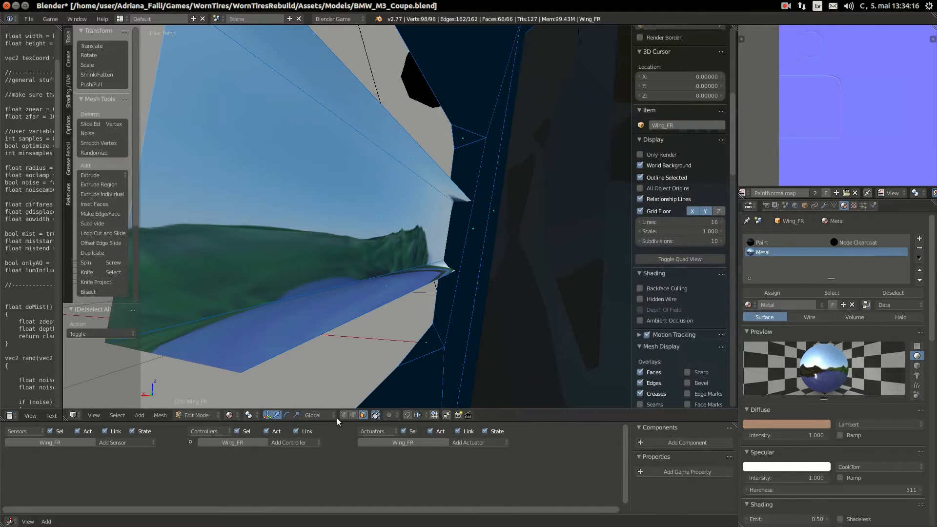
key(Tab)
Step: Compare the wing's metal vent trim with the reference photo in Chromium, ending back in Blender
middle_drag(347, 318, 371, 273)
scroll(447, 308, down, 10)
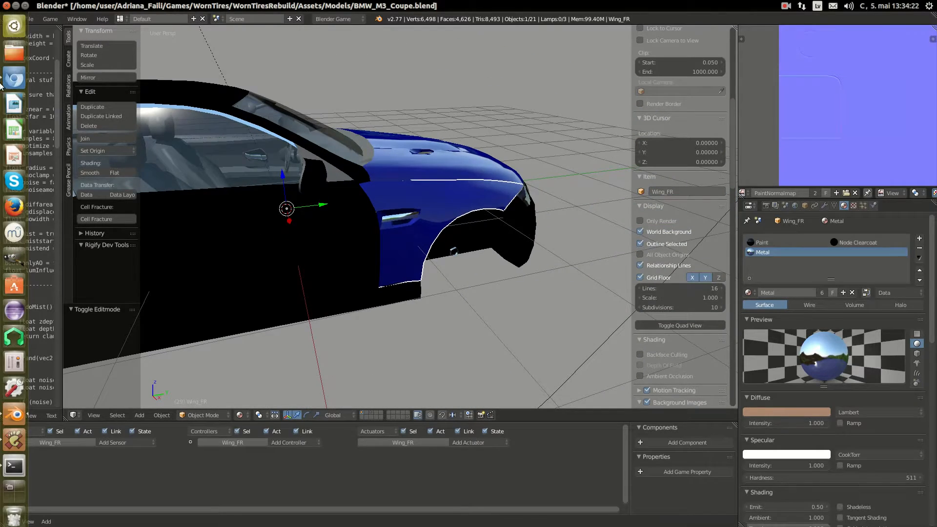
click(14, 79)
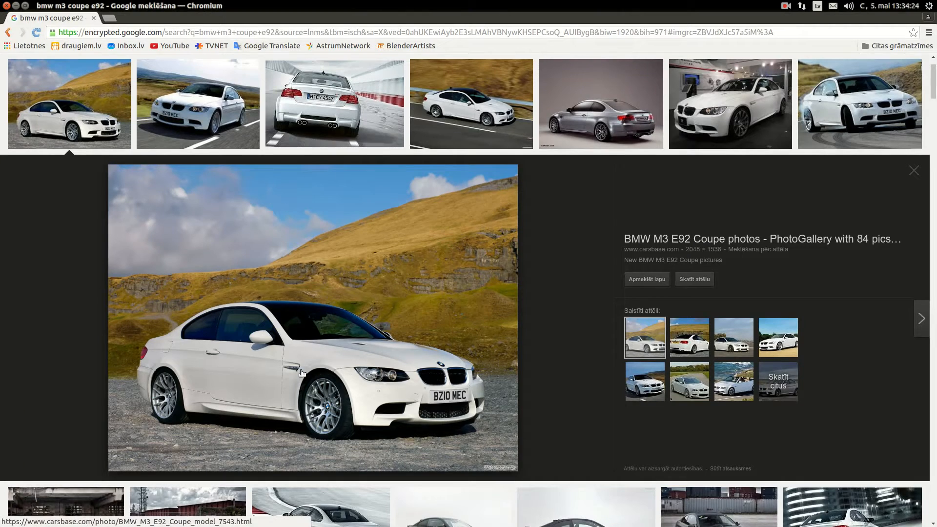
click(13, 414)
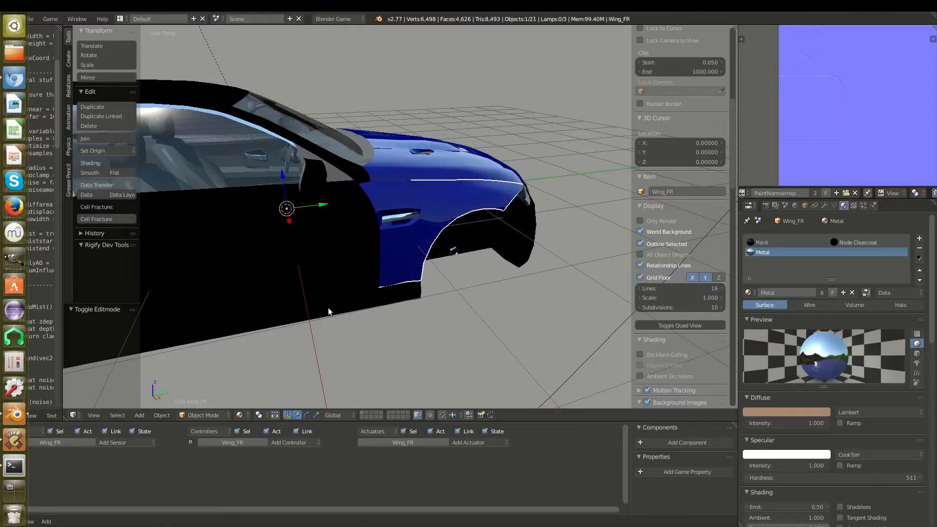
scroll(402, 225, up, 2)
middle_drag(402, 225, 415, 207)
click(12, 86)
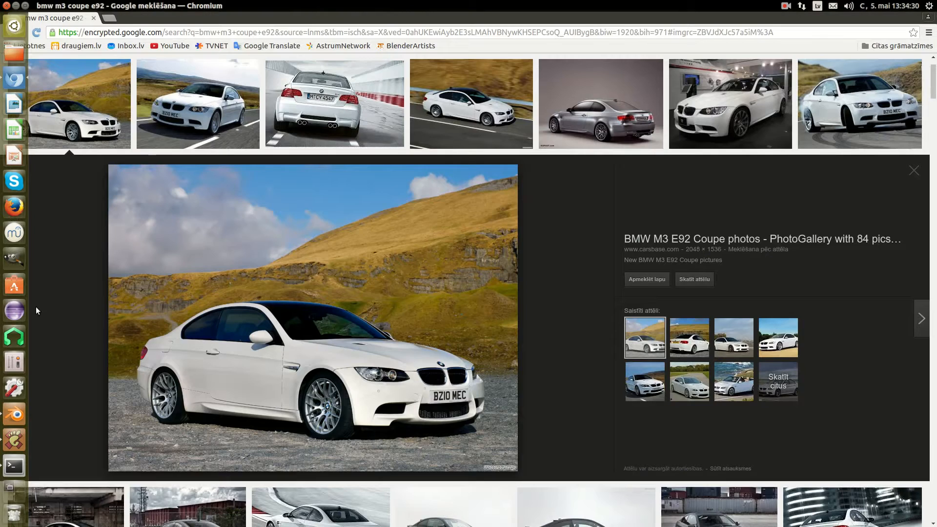
click(15, 416)
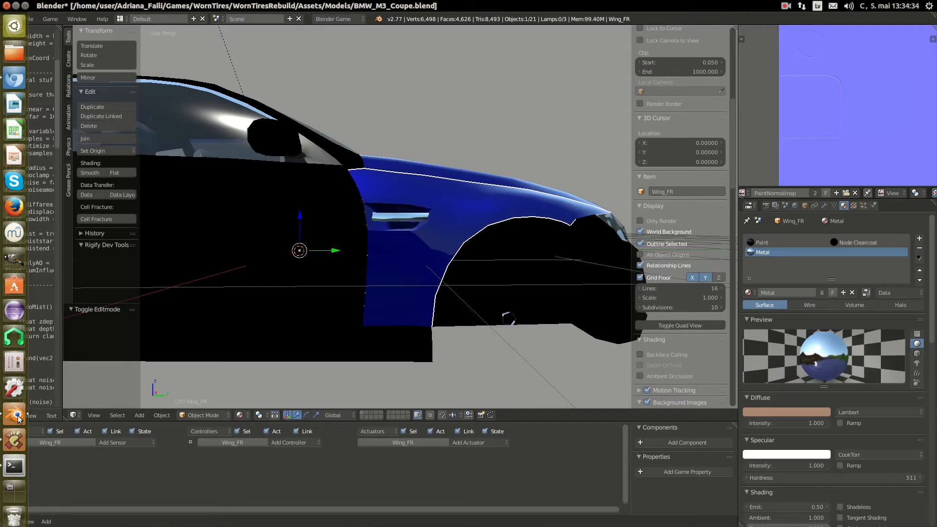
Step: In Chromium, view the second photo, refine the image search to "bmw m3 coupe e92 2007" and open the first result
click(7, 83)
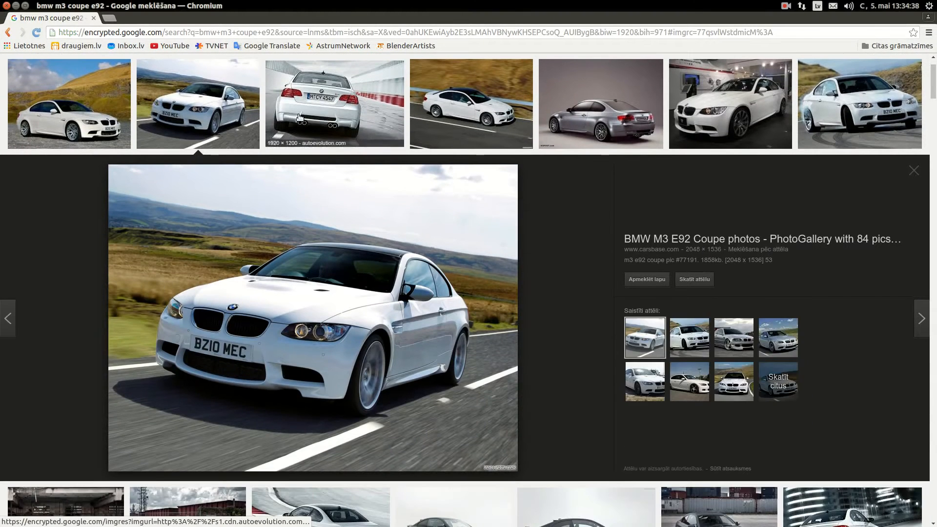
drag(300, 117, 571, 262)
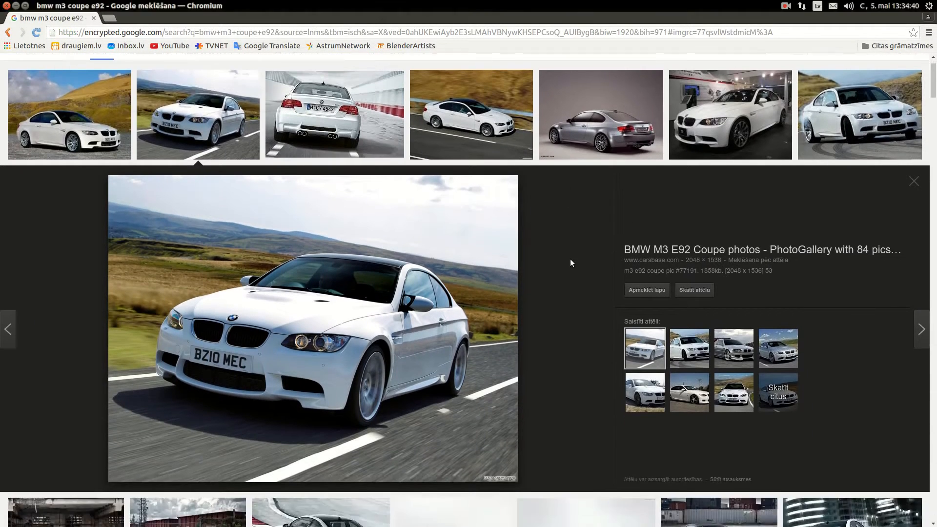
text(2007)
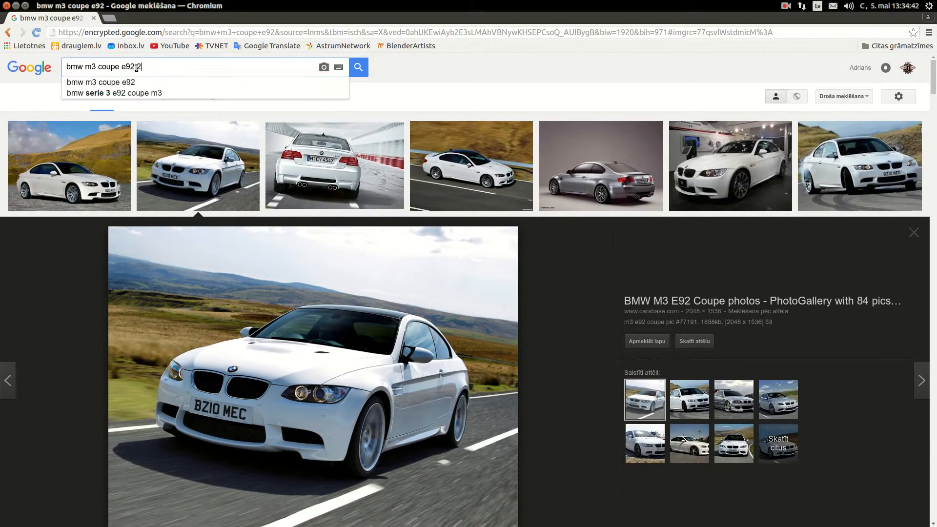
key(Return)
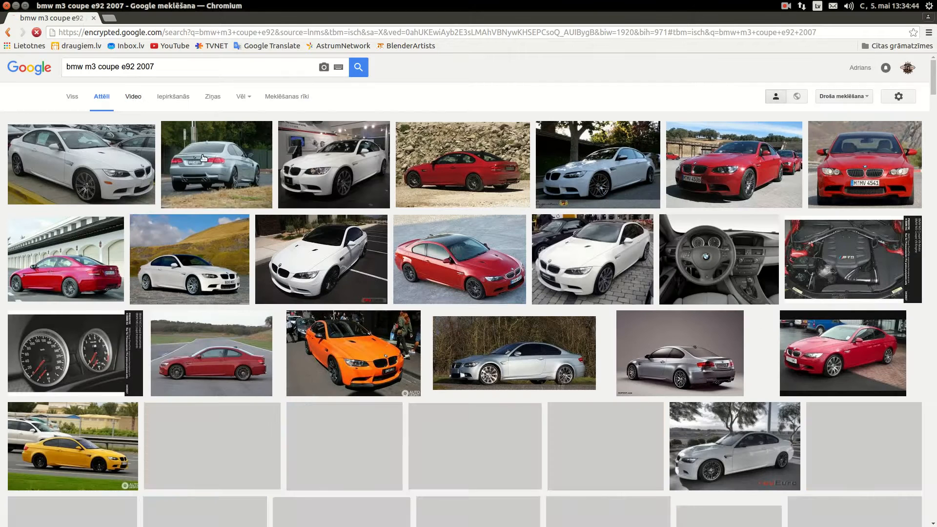
click(81, 162)
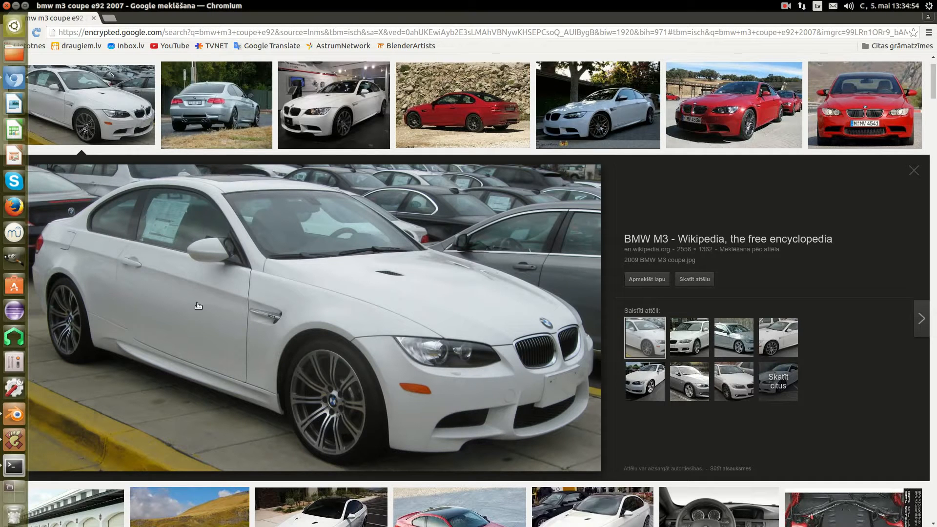
Step: Switch to Blender, select the front right wing and compare it with the white M3 photo in Chromium, ending back in Blender
click(11, 396)
right_click(211, 236)
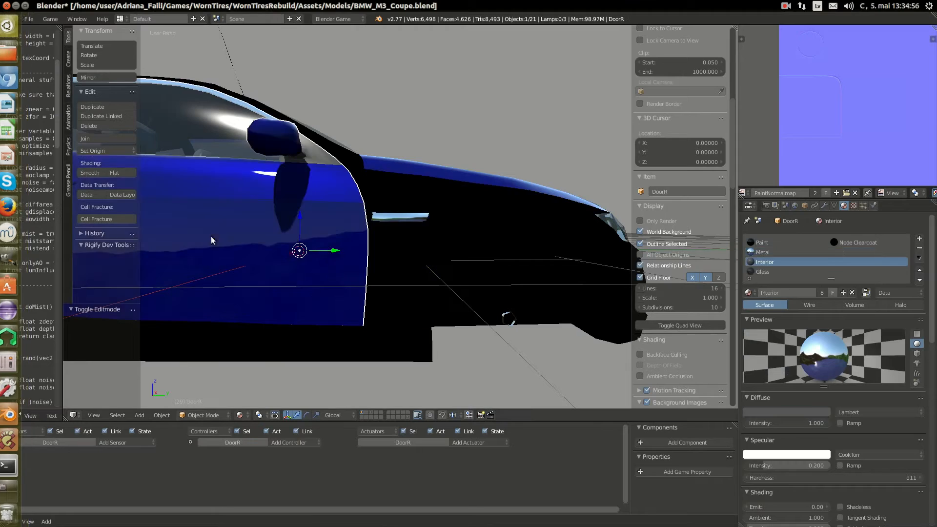
scroll(330, 249, down, 1)
middle_drag(330, 252, 250, 260)
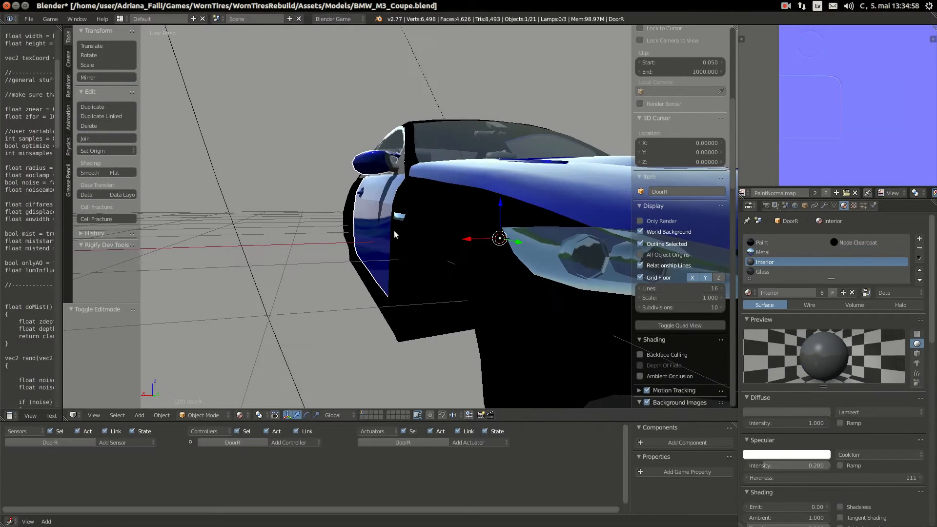
right_click(393, 225)
click(11, 81)
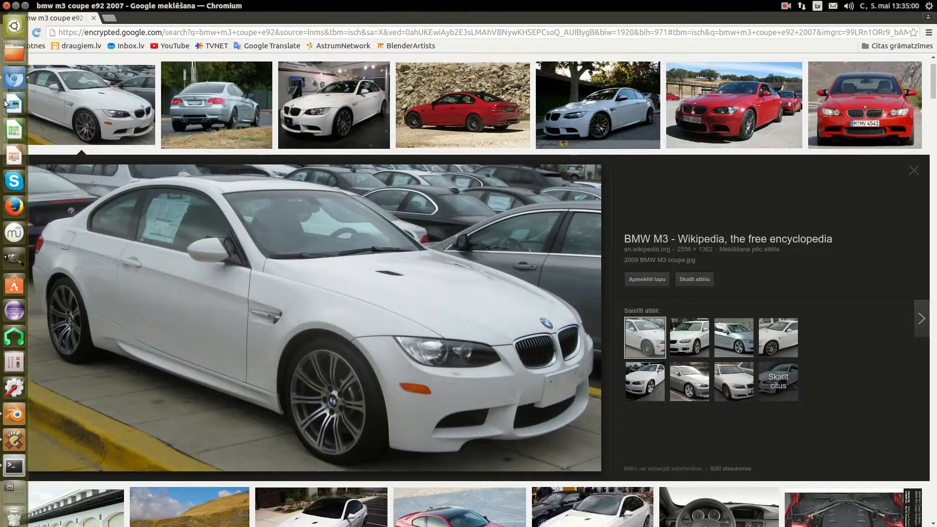
click(13, 414)
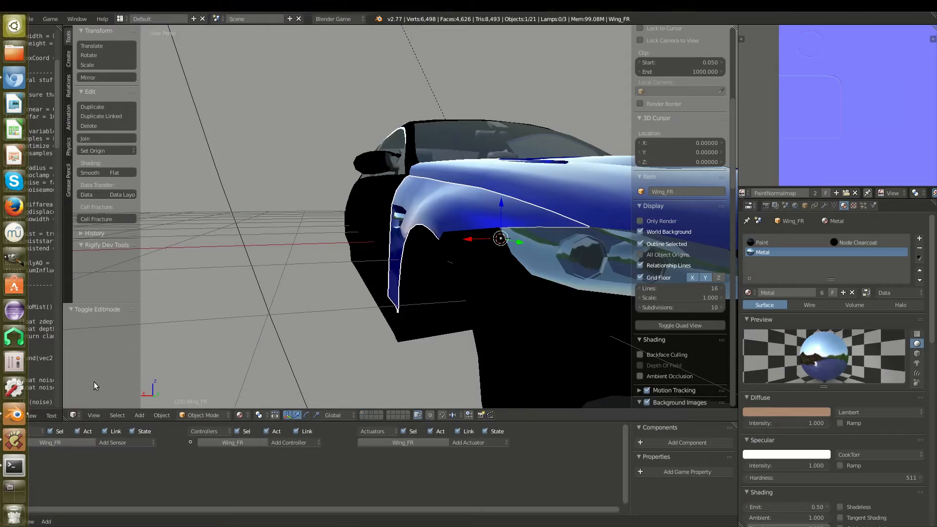
Step: Examine the mesh and shading around the front right wing's side vent from several angles, in both Edit and Object Mode
scroll(471, 215, up, 6)
middle_drag(470, 215, 430, 233)
scroll(446, 227, down, 5)
scroll(478, 250, up, 9)
middle_drag(449, 267, 486, 230)
scroll(476, 260, down, 3)
key(Tab)
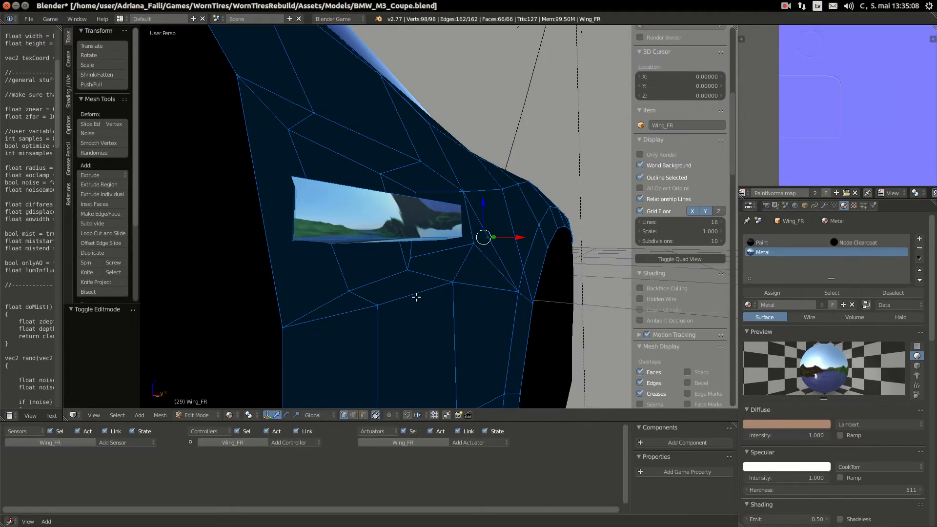
key(Tab)
middle_drag(416, 298, 491, 268)
scroll(418, 274, down, 6)
scroll(418, 276, up, 7)
key(Tab)
scroll(423, 254, down, 4)
scroll(450, 257, up, 5)
scroll(450, 262, down, 5)
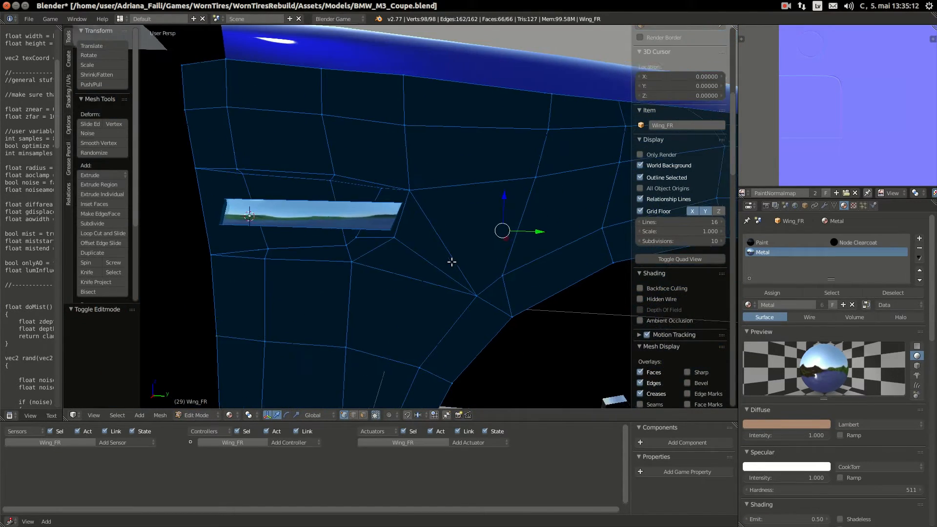
key(Tab)
scroll(453, 261, up, 5)
scroll(453, 258, down, 3)
middle_drag(311, 237, 337, 224)
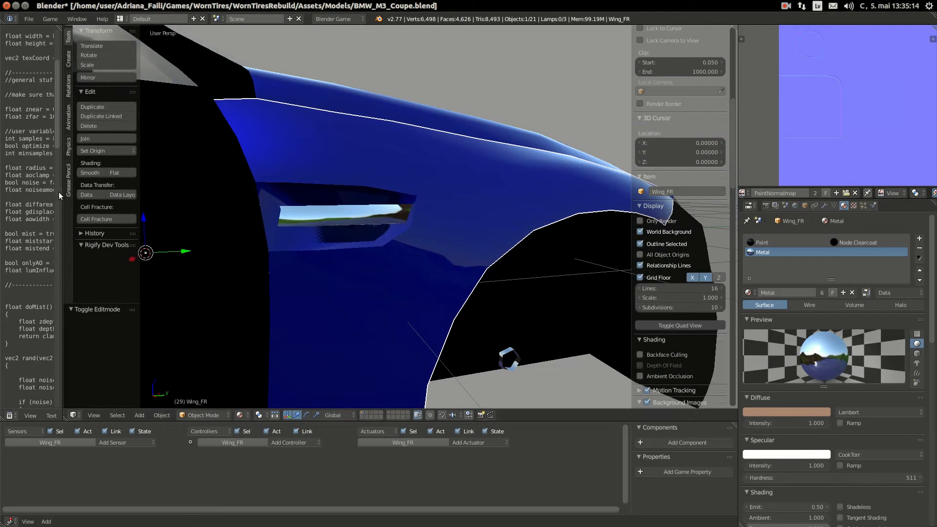
Step: Enter Edit Mode on the front right wing and remove doubles from its whole mesh
key(Tab)
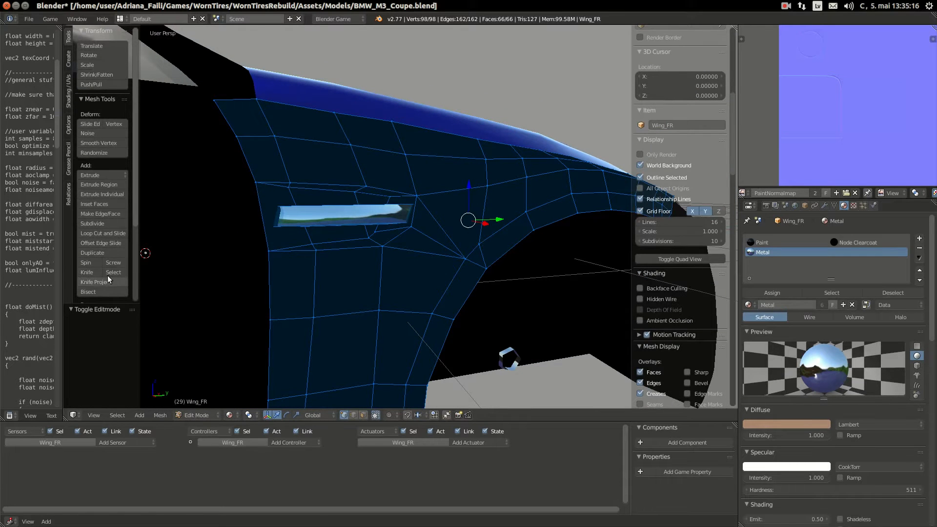
scroll(108, 271, down, 4)
click(106, 256)
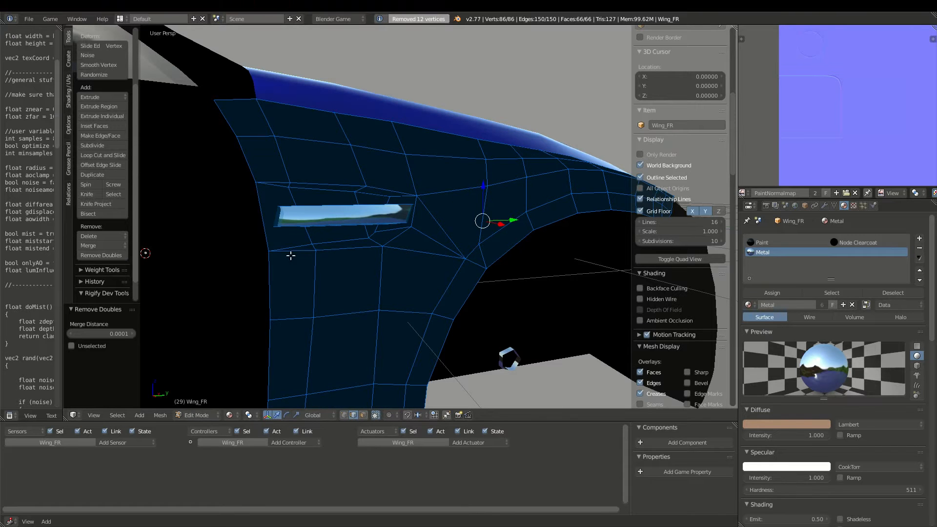
Step: Mark the lower, front and upper outline edges of the vent recess as sharp, deselect everything and return to Object Mode
right_click(350, 246)
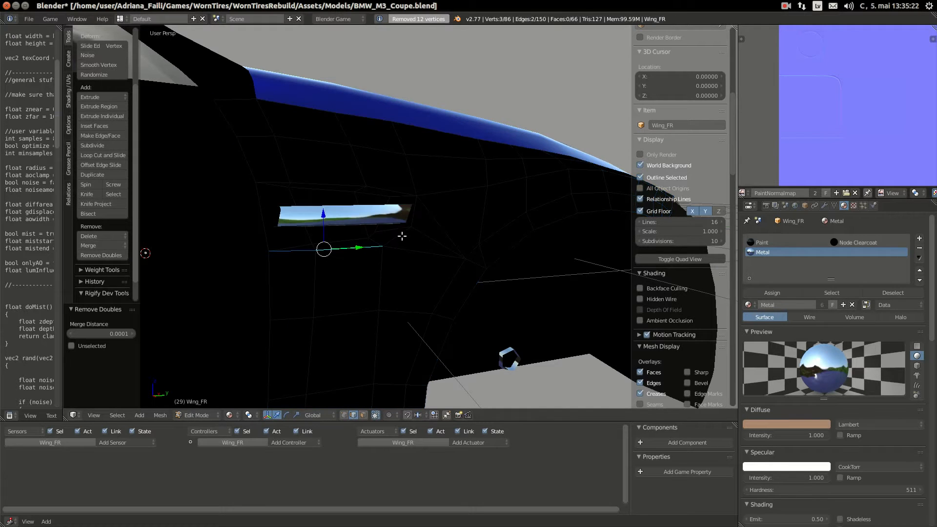
ctrl+right_click(416, 215)
ctrl+right_click(284, 182)
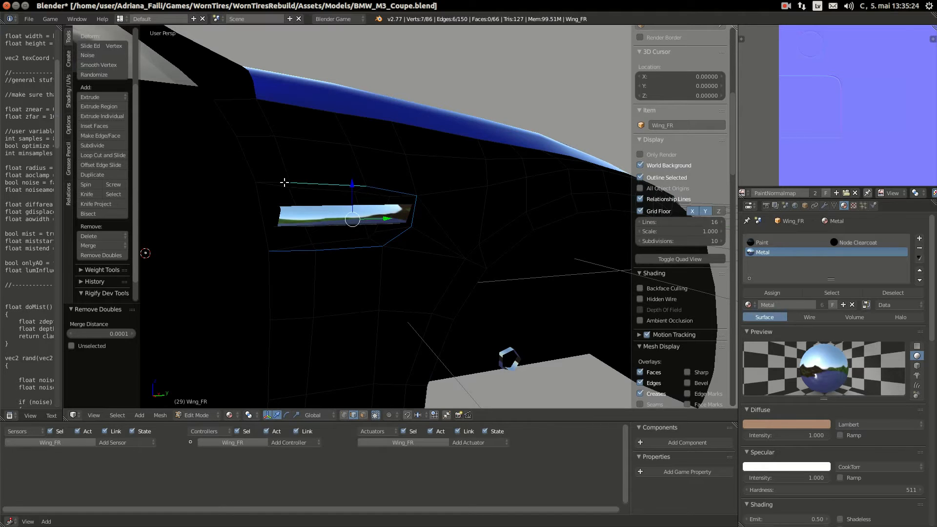
ctrl+right_click(256, 182)
key(ctrl+e)
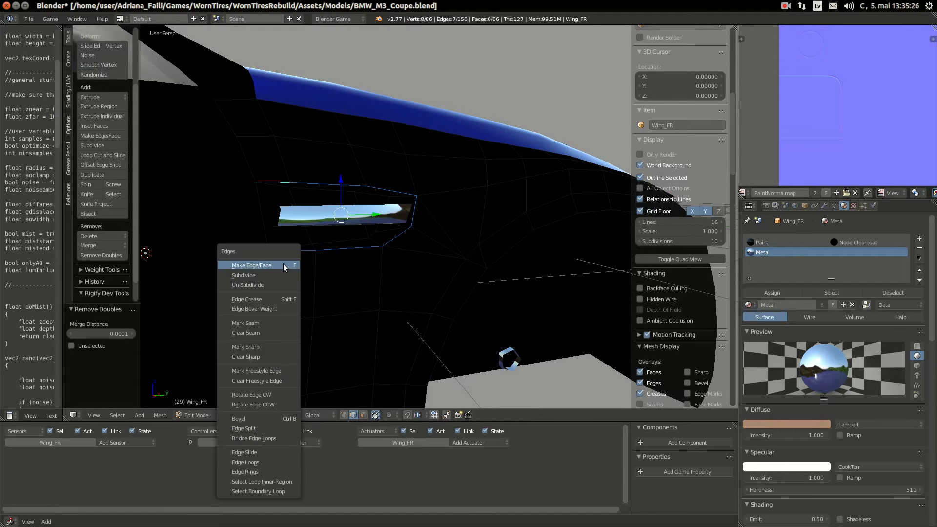
click(266, 351)
middle_drag(388, 283, 440, 275)
key(a)
key(Tab)
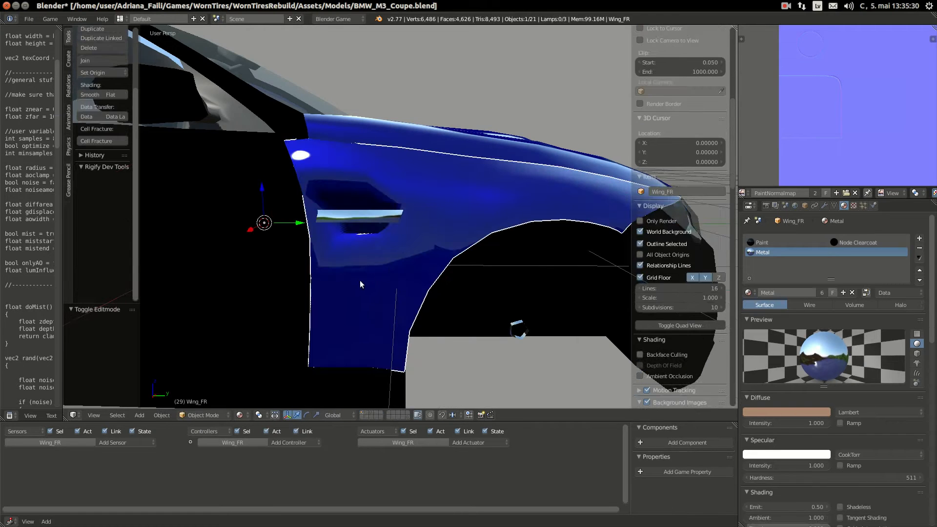
Step: Add an Edge Split modifier to the wing and turn off its Edge Angle option so only sharp edges split
middle_drag(360, 278, 454, 268)
click(825, 205)
click(794, 238)
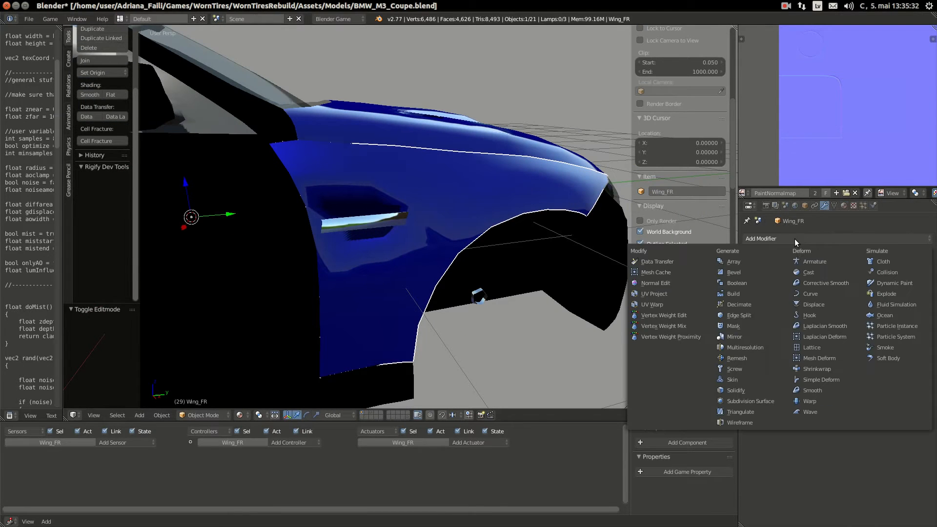
click(755, 316)
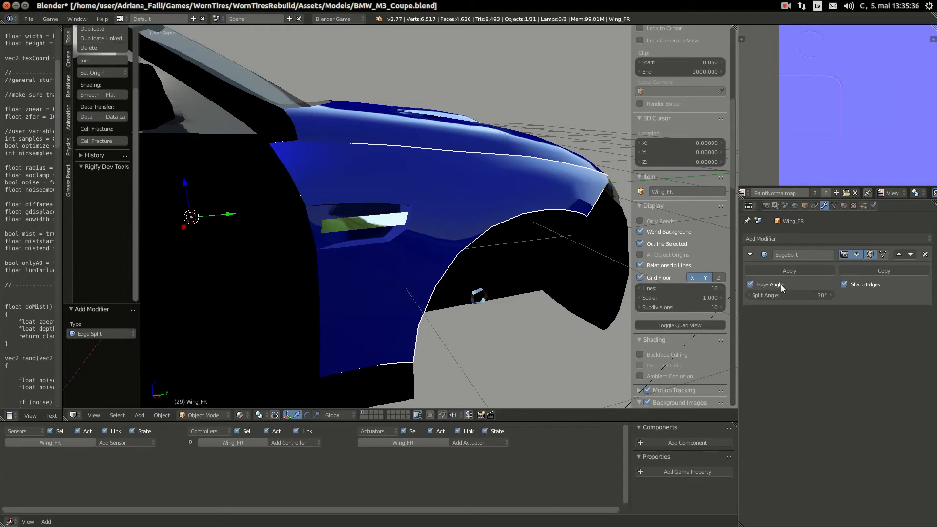
click(750, 284)
Step: Compare the wing's vent recess with the reference photo in Chromium, and inspect its sharp outline back in Blender
mouse_move(2, 126)
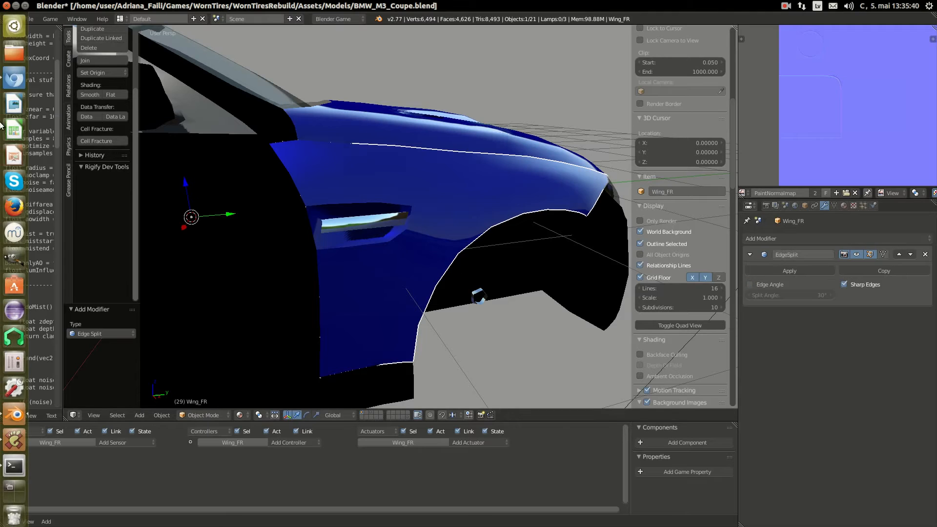
click(12, 84)
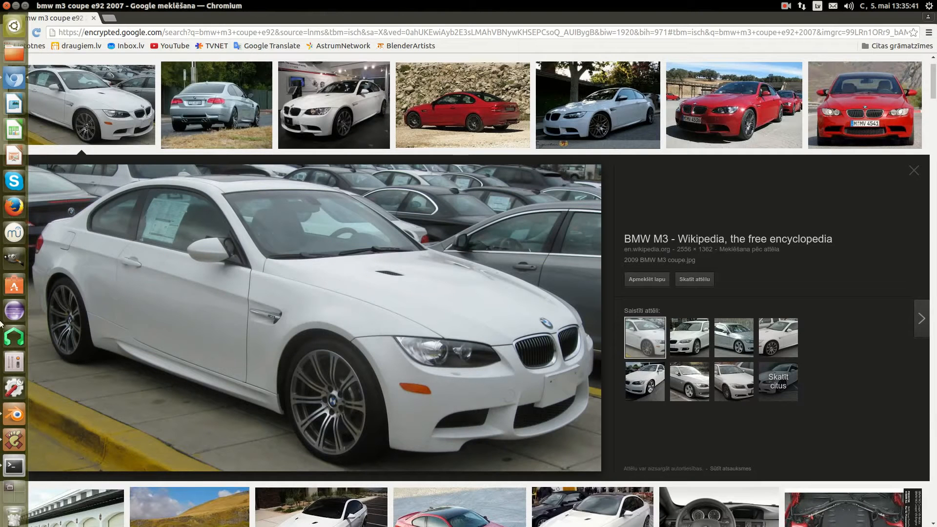
click(13, 414)
scroll(450, 230, up, 4)
key(Tab)
scroll(459, 223, down, 5)
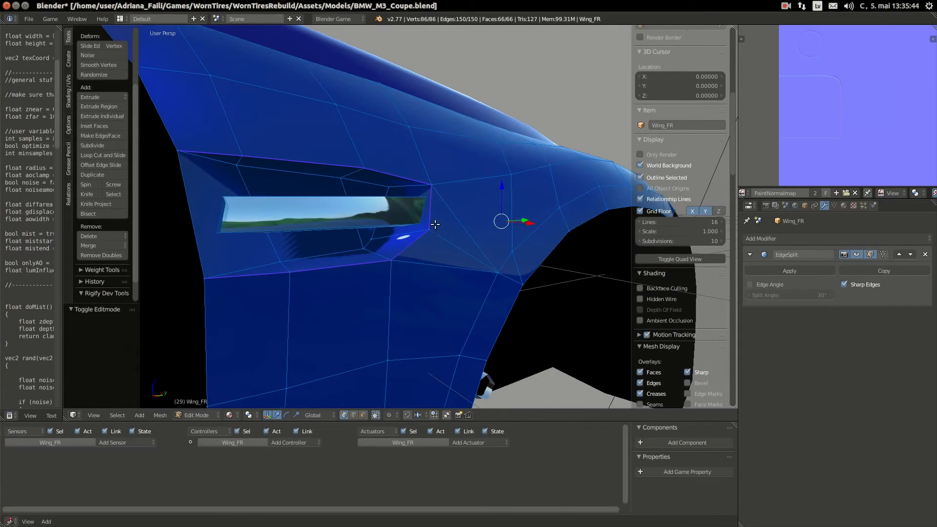
key(Tab)
middle_drag(350, 247, 405, 268)
Step: In Edit Mode, knife-cut from the recess's inner upper front corner across the vent rim's front end to the vertex near the wheel arch
key(Tab)
scroll(405, 268, up, 5)
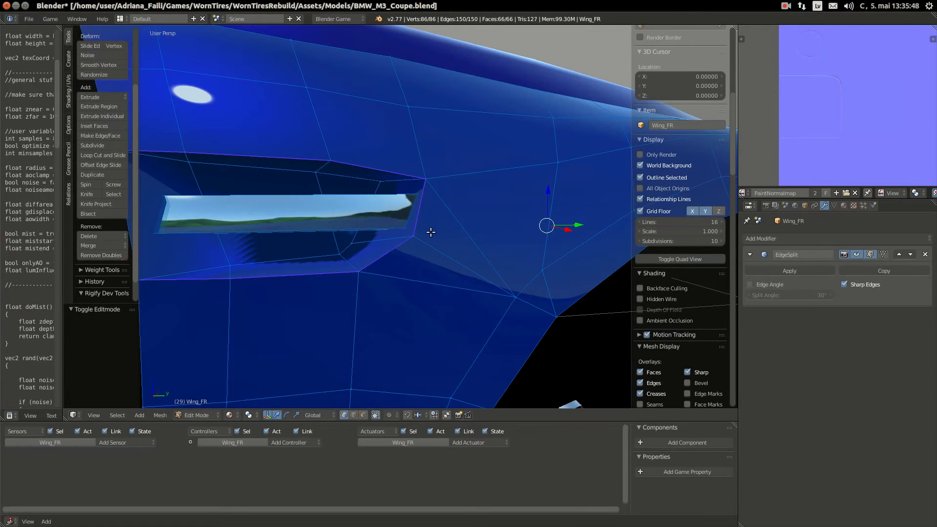
middle_drag(430, 233, 432, 234)
key(k)
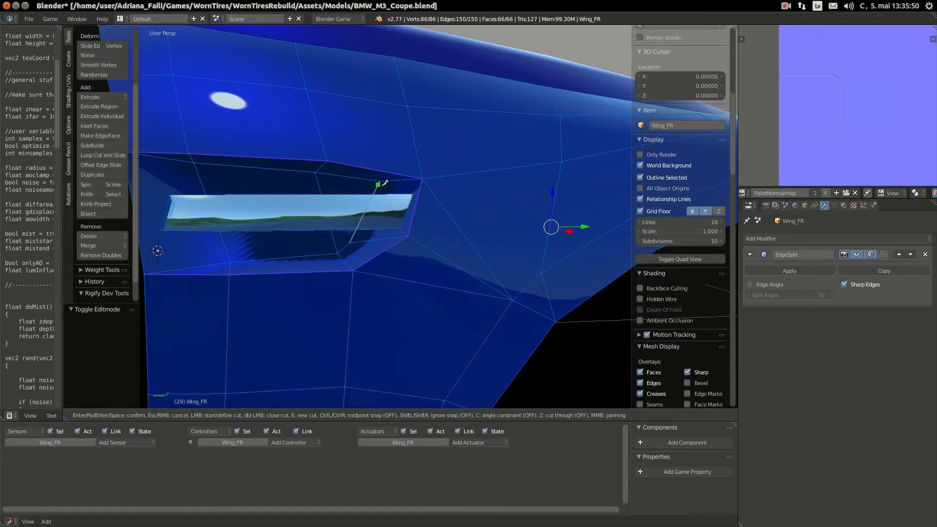
click(420, 189)
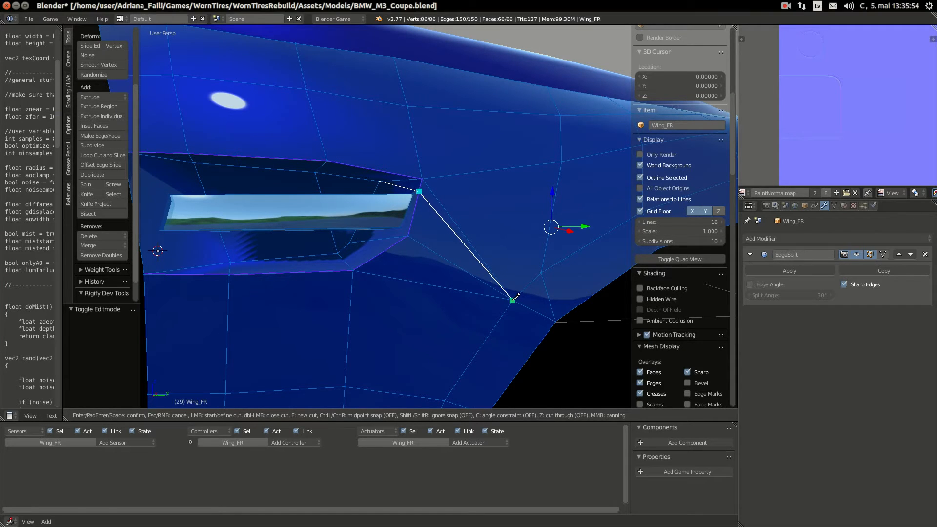
click(513, 300)
key(Return)
Step: In the right side view, move the new rim vertex by about 0.008 on Y and -0.030 on Z
right_click(423, 197)
key(KP_3)
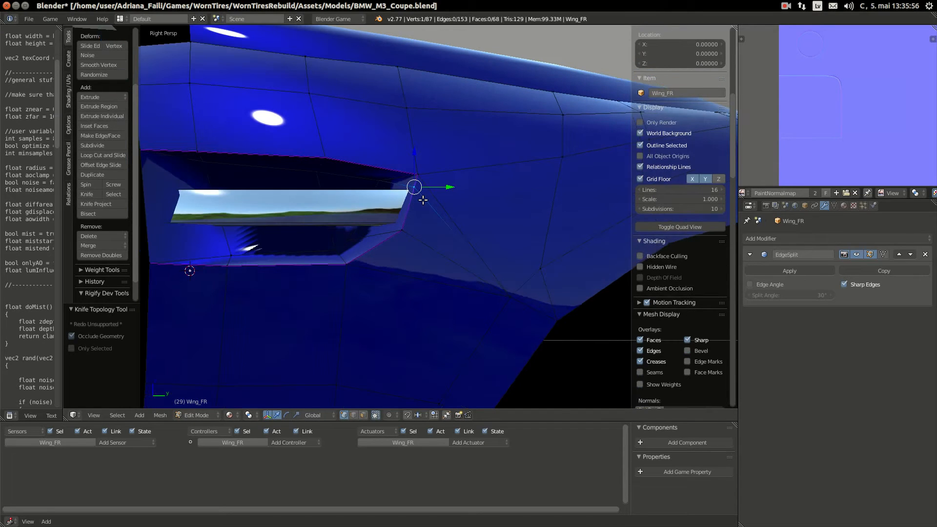
key(KP_5)
key(g)
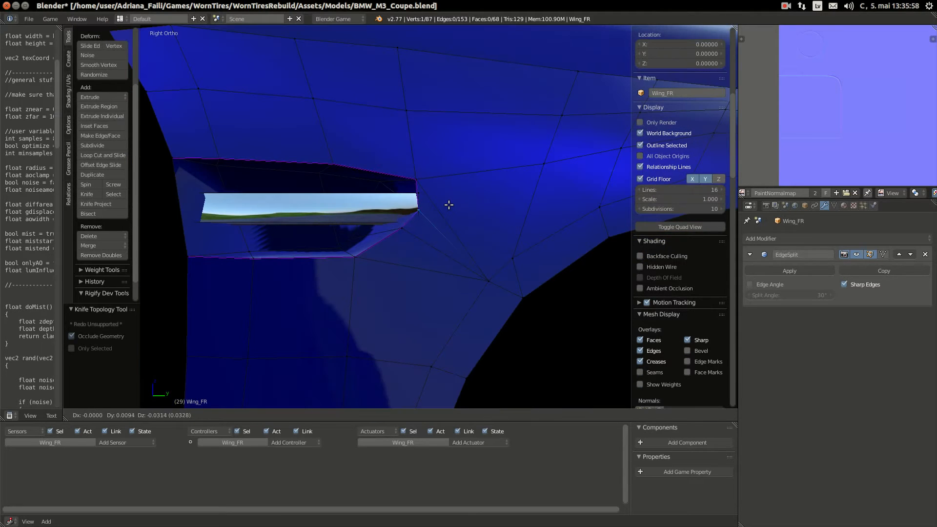
click(448, 204)
key(KP_5)
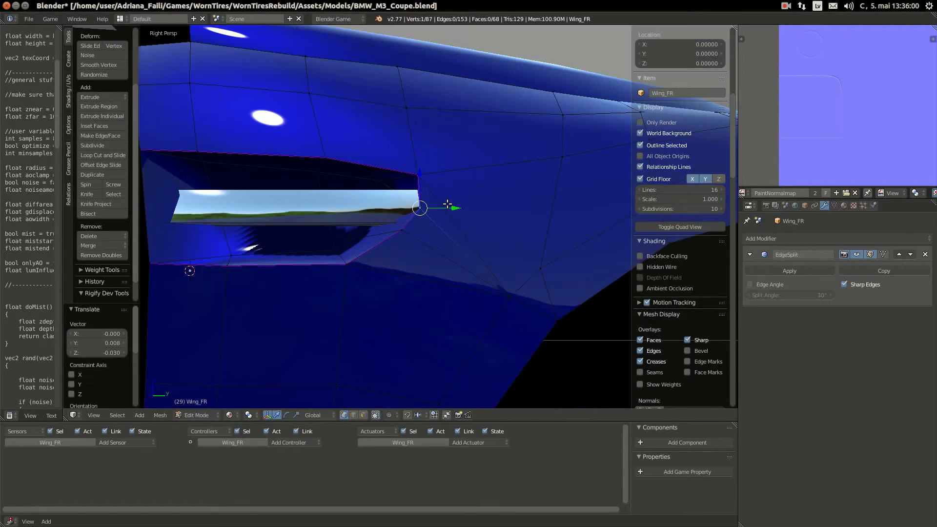
Step: Adjust the same rim vertex from an angled view, deselect everything and return to Object Mode
middle_drag(350, 209, 491, 208)
key(g)
click(315, 211)
drag(492, 208, 487, 208)
middle_drag(488, 208, 428, 210)
scroll(391, 208, down, 4)
key(a)
key(Tab)
scroll(405, 223, down, 2)
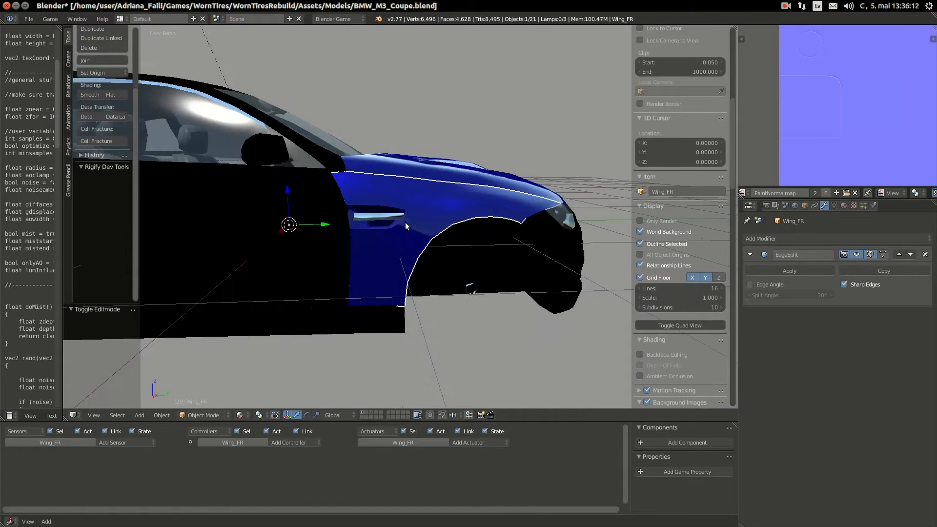
Step: In Edit Mode, knife-cut from inside the recess across the vent rim's lower front edge to the vertex near the wheel arch
scroll(406, 223, up, 6)
key(Tab)
key(a)
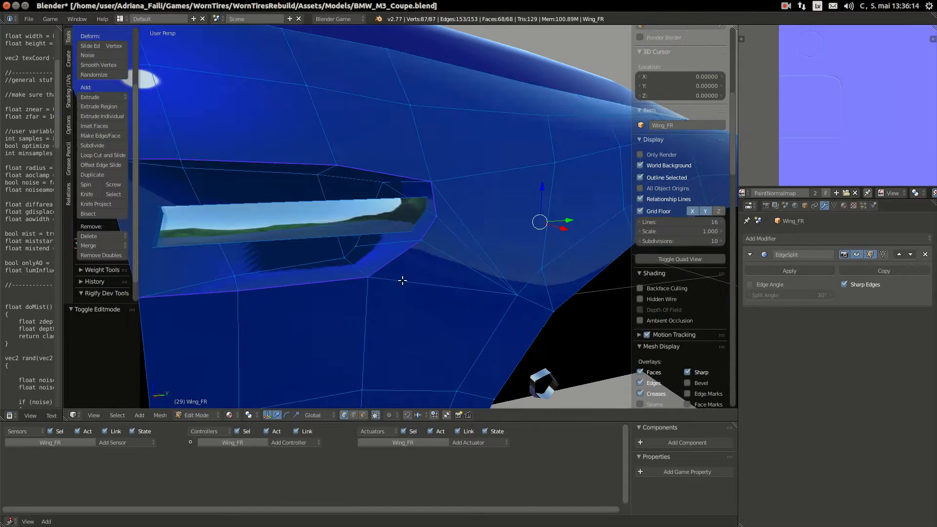
scroll(402, 281, up, 2)
middle_drag(391, 278, 348, 270)
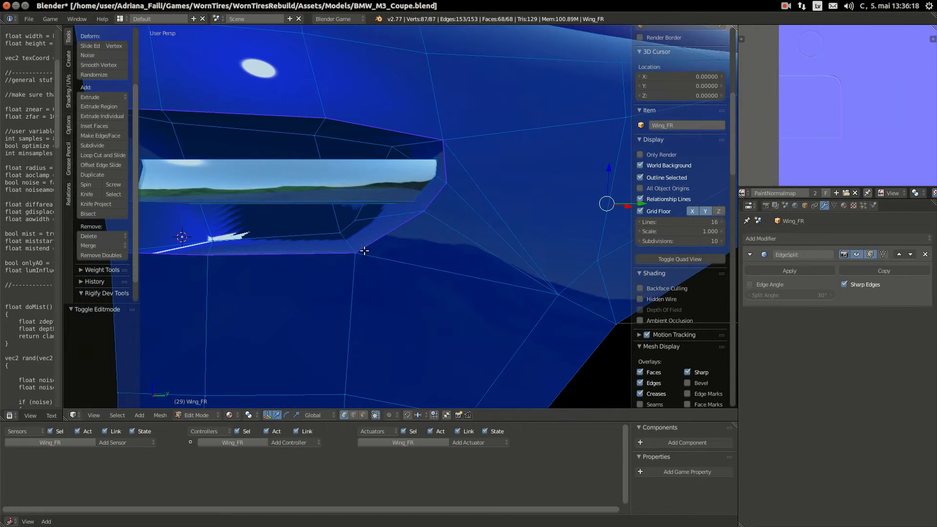
key(a)
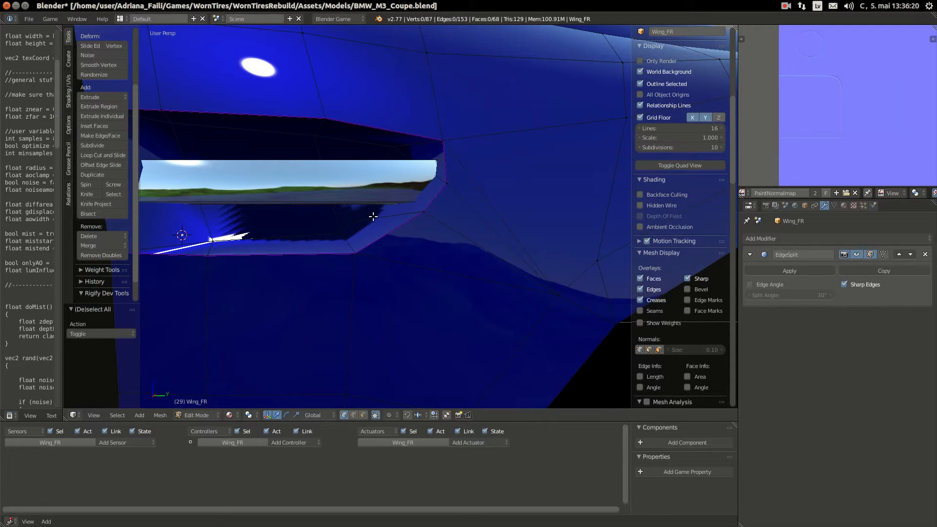
key(k)
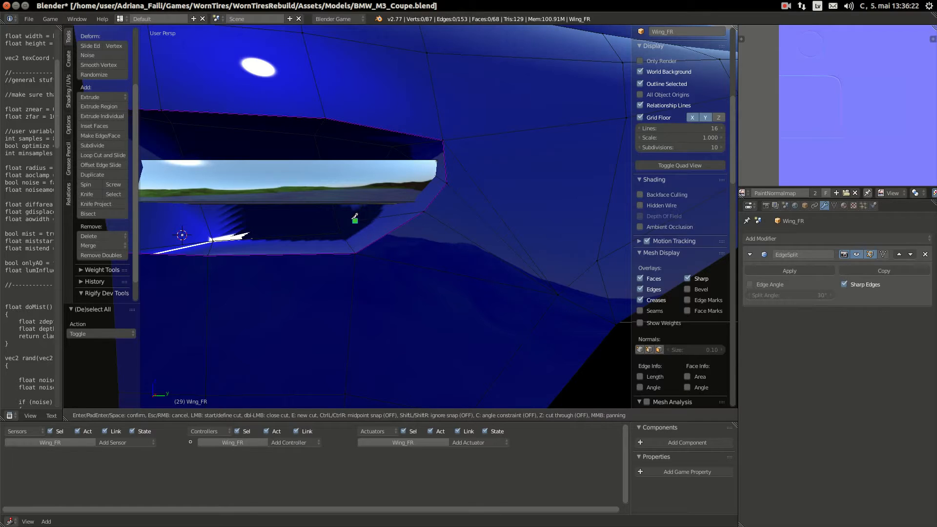
click(355, 221)
click(388, 234)
click(557, 294)
key(Return)
Step: In the right side view, move the new lower rim vertex by about 0.003 on Y and -0.003 on Z
key(KP_3)
right_click(394, 222)
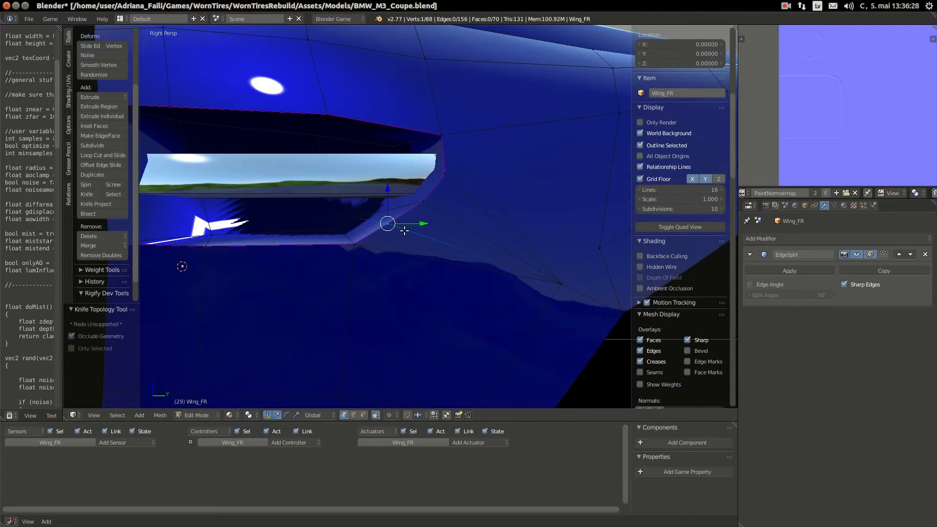
key(g)
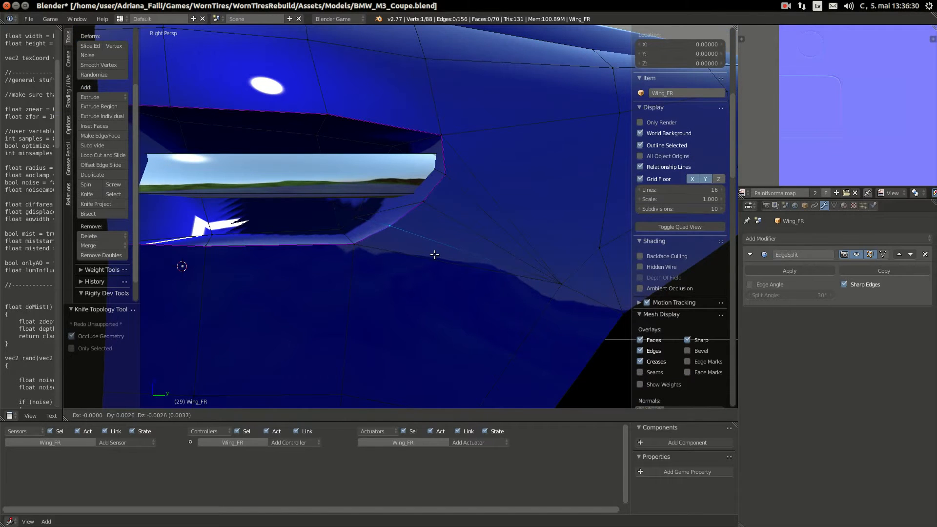
click(435, 255)
Step: Shift the lower rim vertex slightly along the X axis and return to Object Mode
middle_drag(379, 253, 510, 220)
key(g)
key(x)
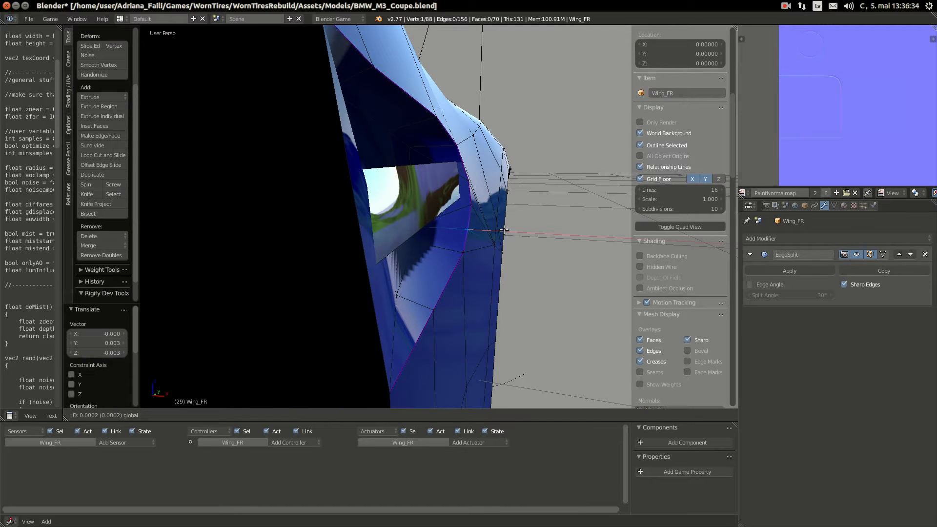
click(509, 229)
scroll(379, 245, down, 6)
key(Tab)
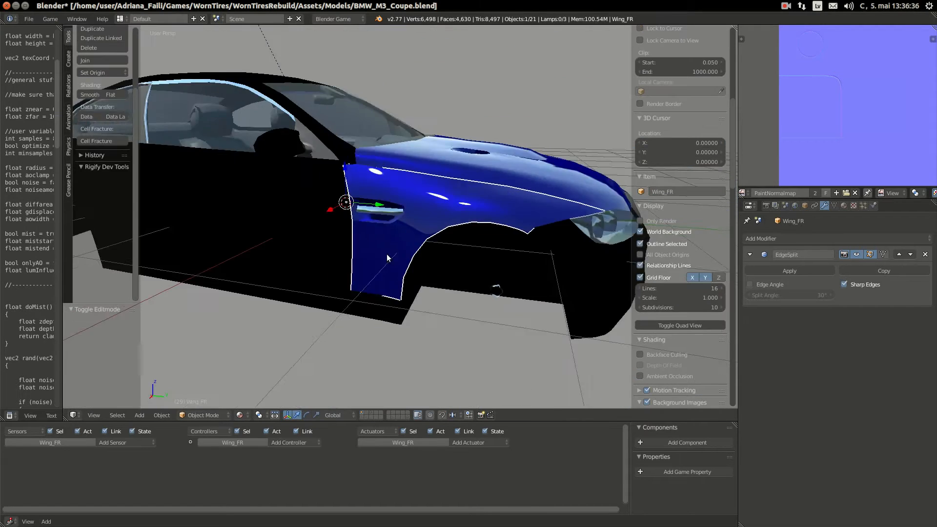
Step: Enter Edit Mode on the front wing and reset the UVs of all its faces
scroll(379, 238, up, 8)
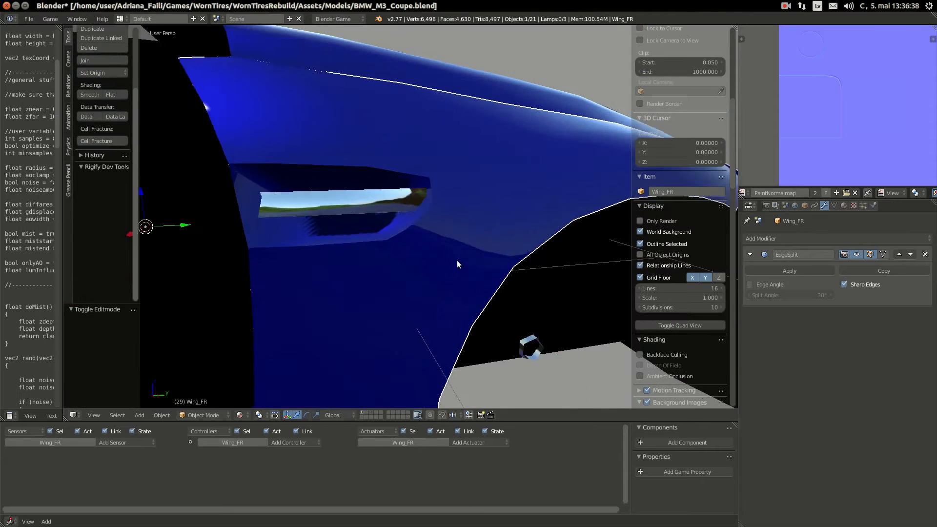
middle_drag(489, 264, 407, 272)
key(Tab)
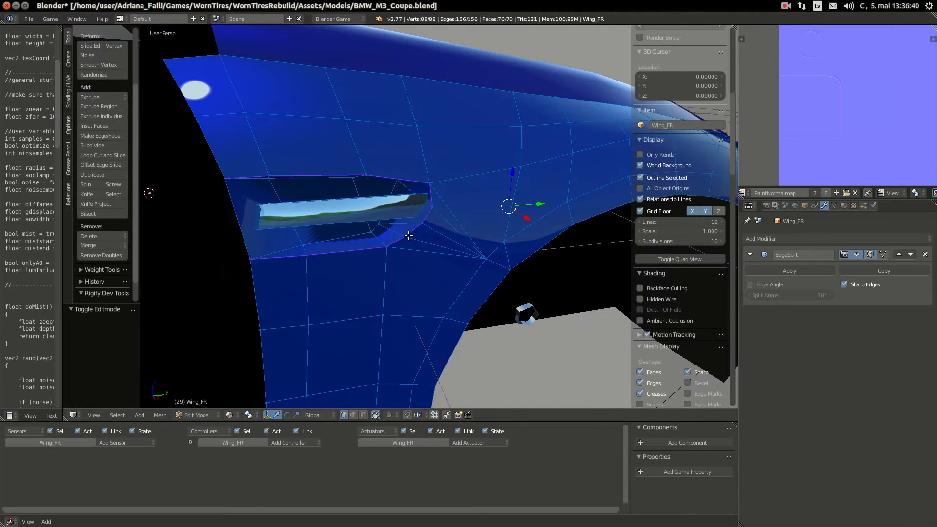
key(u)
click(396, 353)
scroll(846, 111, down, 4)
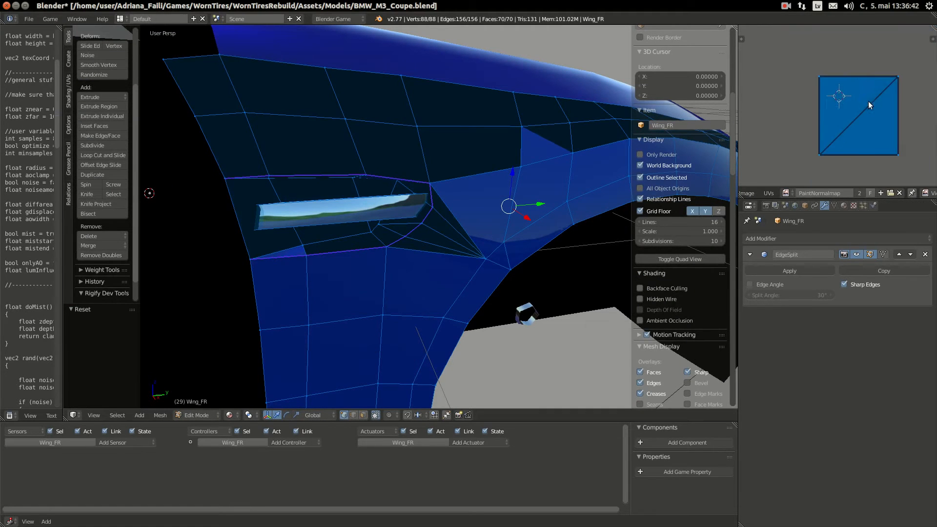
Step: Scale the wing's reset UVs to 0.25 in the UV editor
key(s)
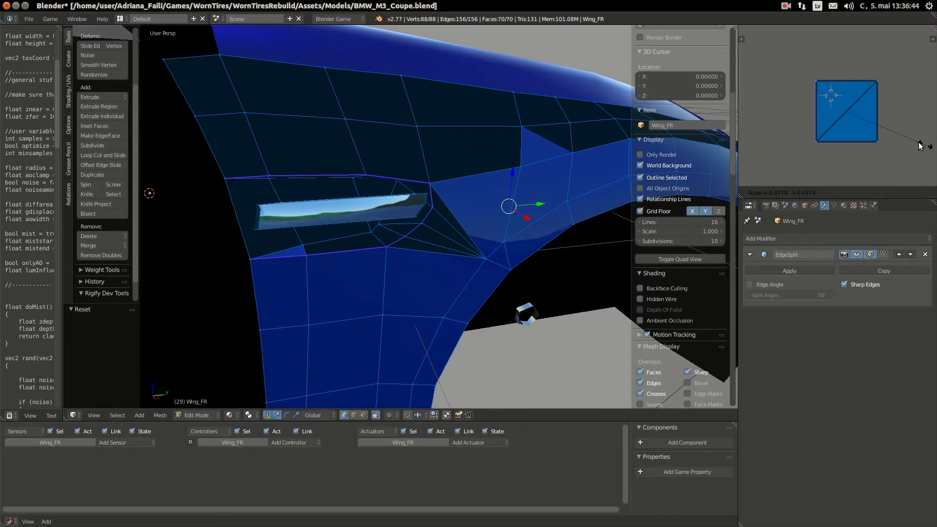
text(.25)
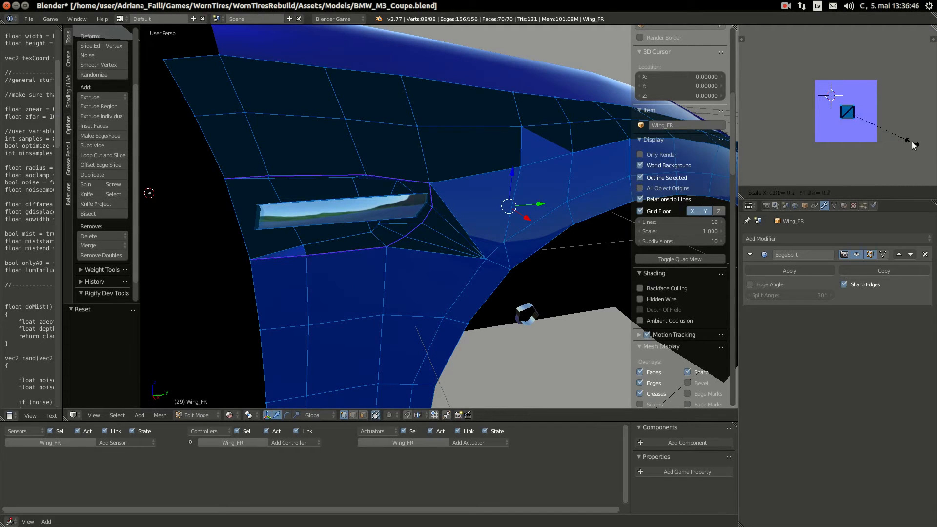
key(Return)
scroll(871, 126, up, 4)
scroll(867, 118, down, 1)
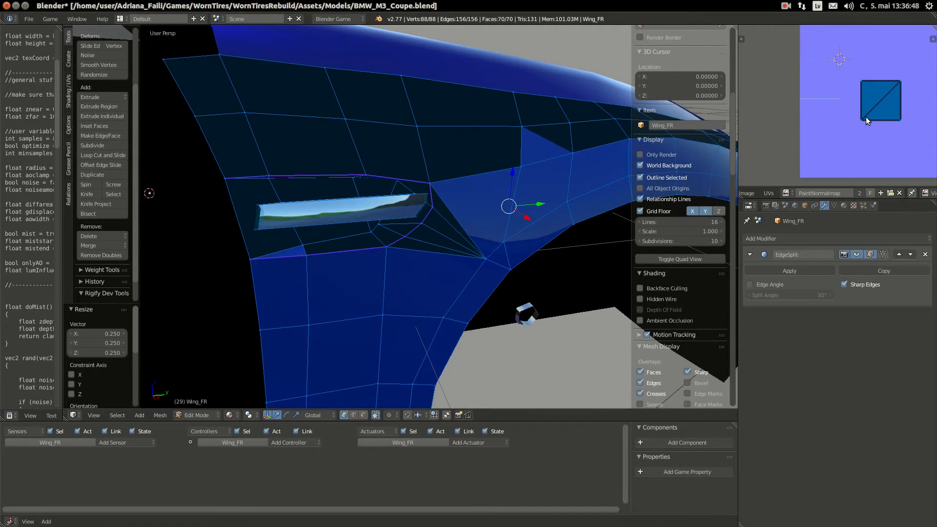
Step: Try shifting the UV square by -0.5 and then 0.125 along X, and undo both moves
text(gx-51)
key(Return)
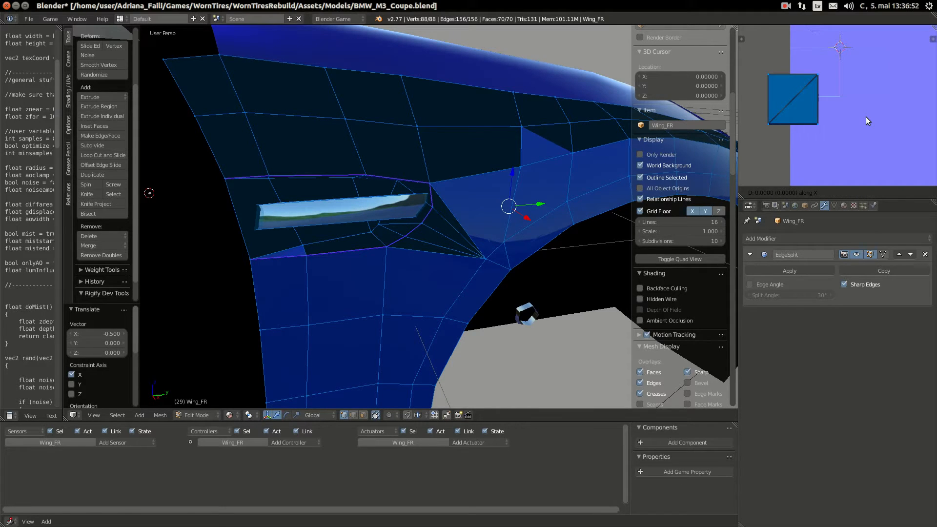
text(.125)
key(Return)
key(ctrl+z)
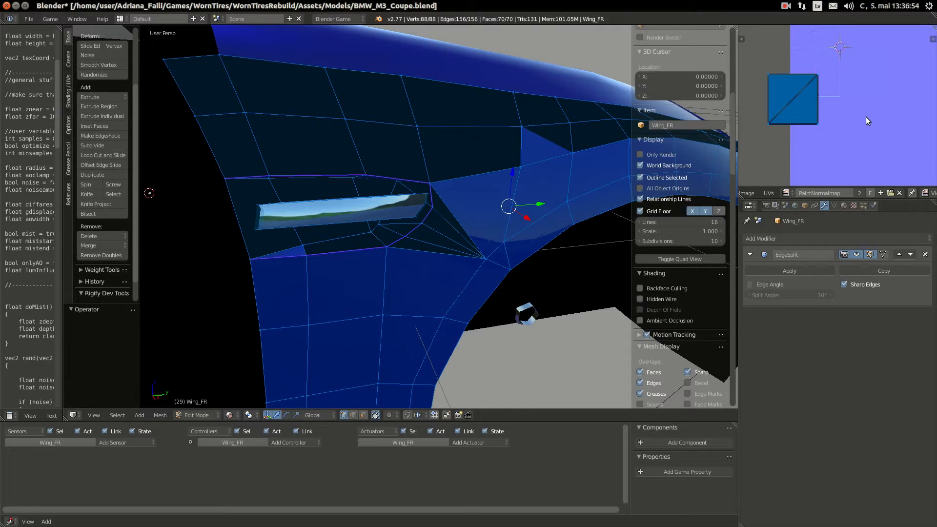
key(ctrl+z)
Step: Move the UV square -512 pixels along X, and then 128 pixels back along the same axis
text(gx)
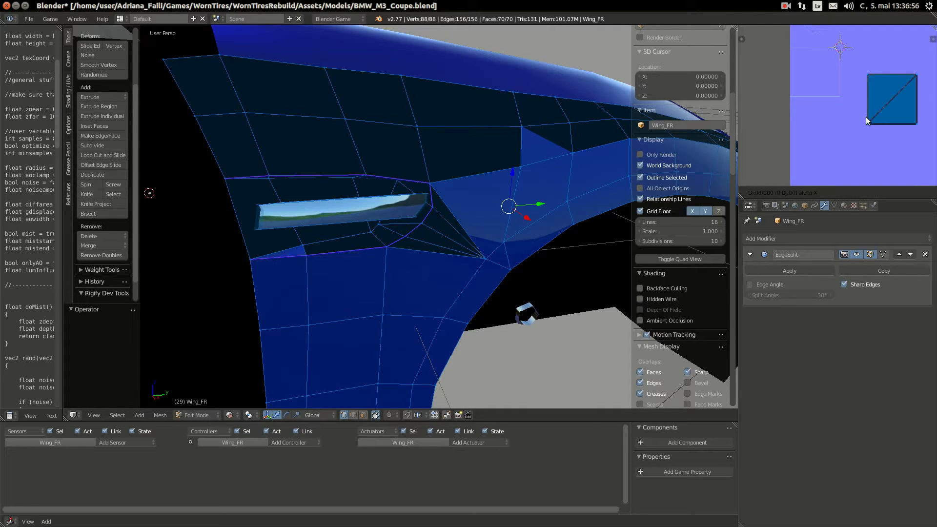
text(-512)
key(Return)
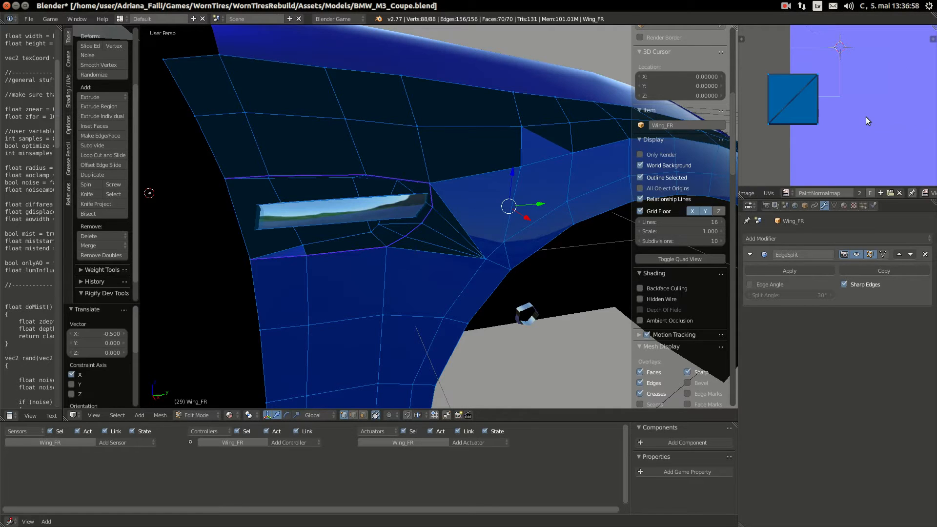
text(gx128)
key(Return)
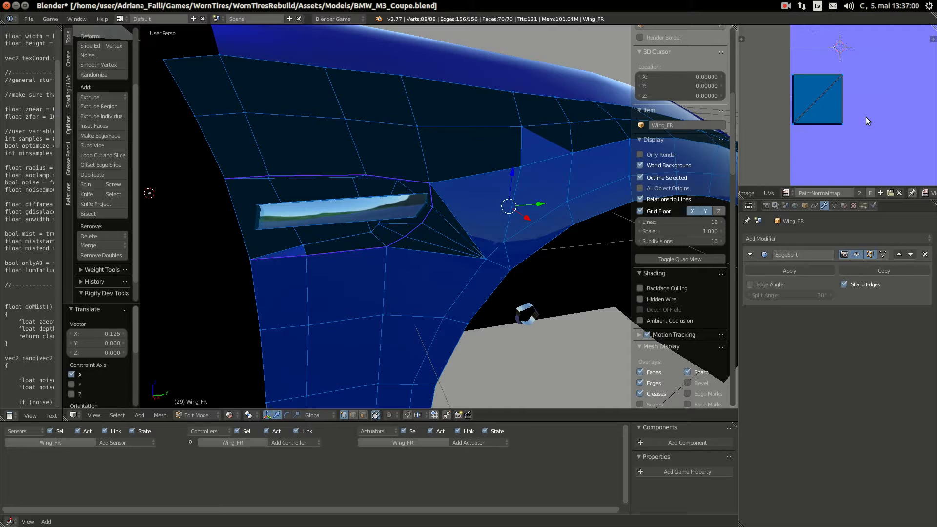
Step: Reset the wing's UVs again and scale them to 0.25
key(u)
click(412, 218)
text(s)
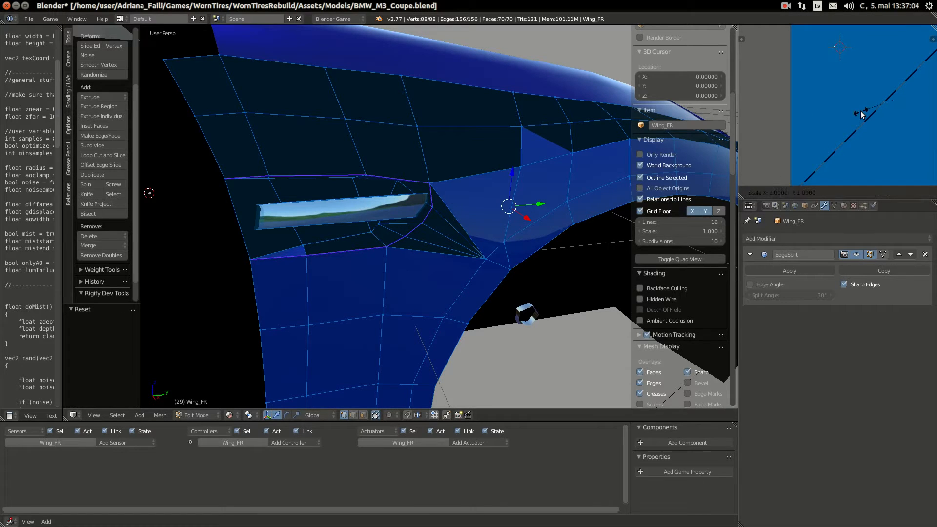
text(.2)
text(5)
key(Return)
Step: Align the small UV square with the image's side edge by moving it -0.5 and then 0.125 along X
text(gx)
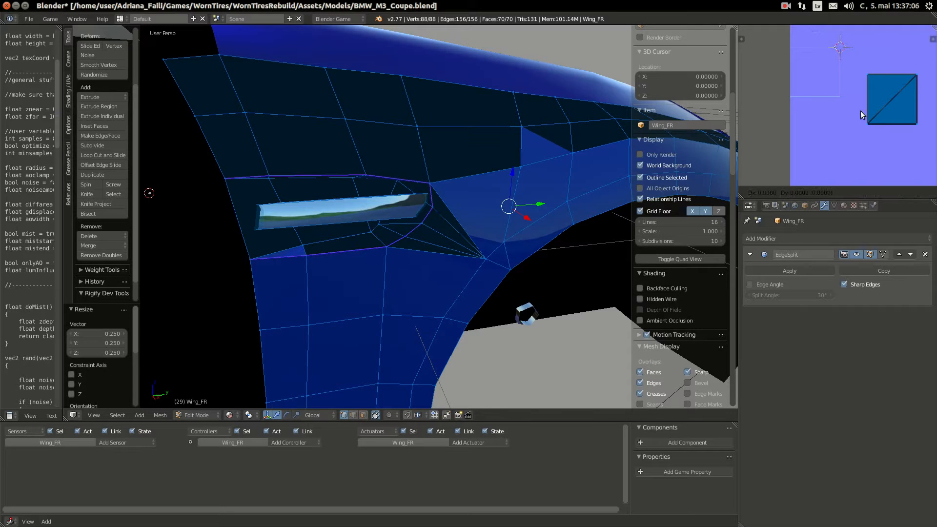
text(-51)
text(2)
key(Return)
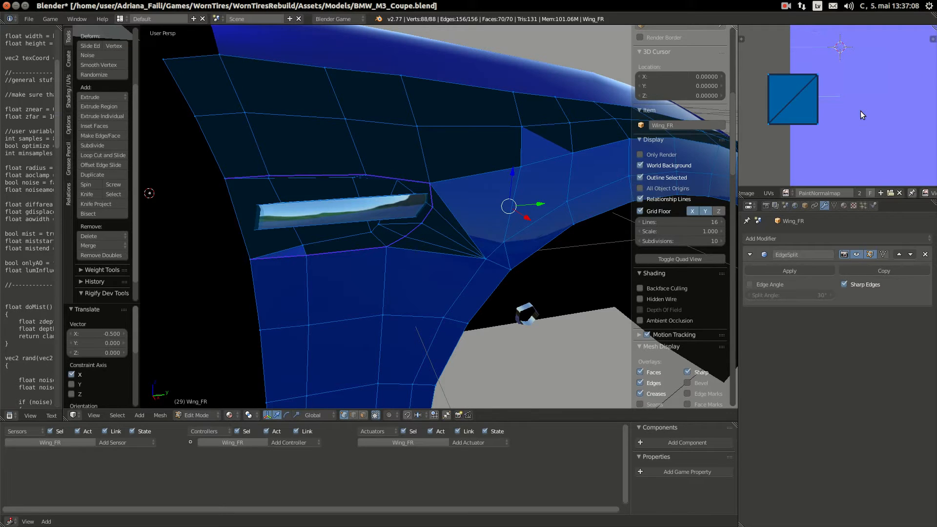
text(gx125)
key(Return)
scroll(847, 101, down, 4)
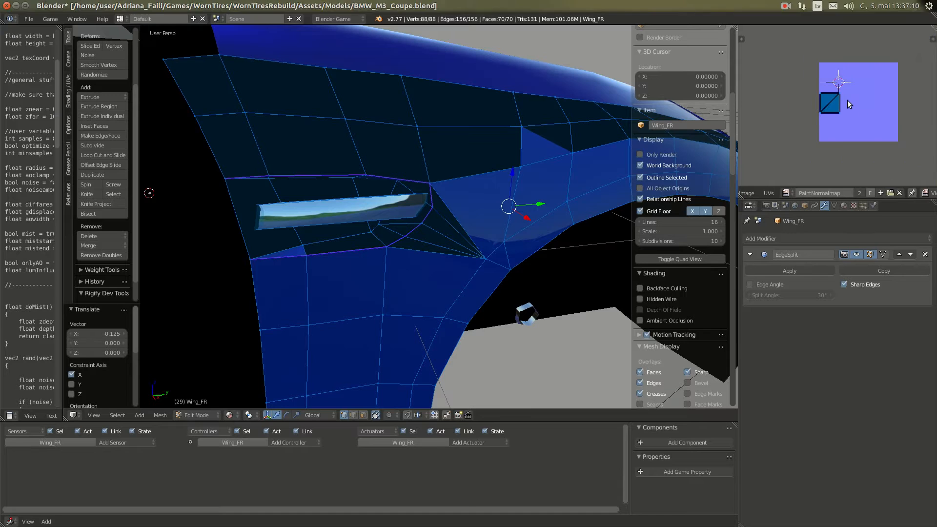
middle_drag(923, 193, 936, 171)
key(shift+s)
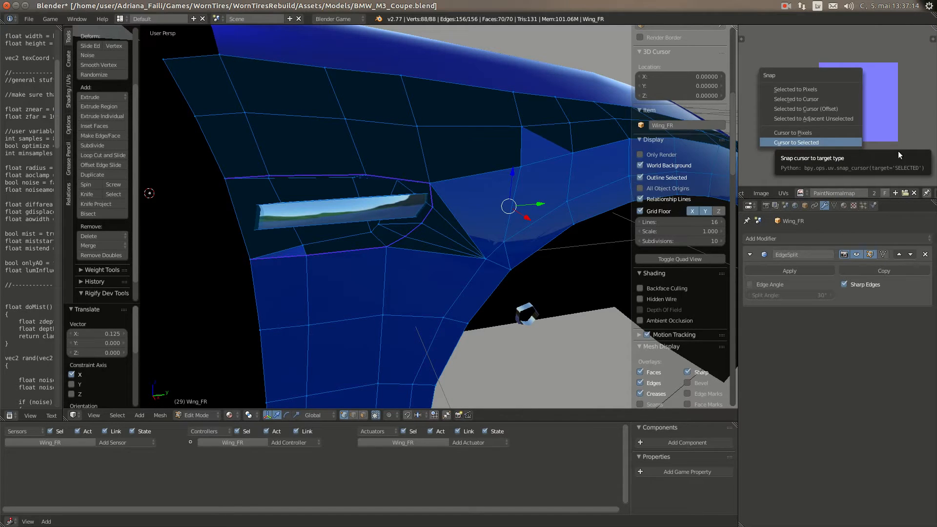
middle_drag(886, 192, 779, 197)
click(868, 192)
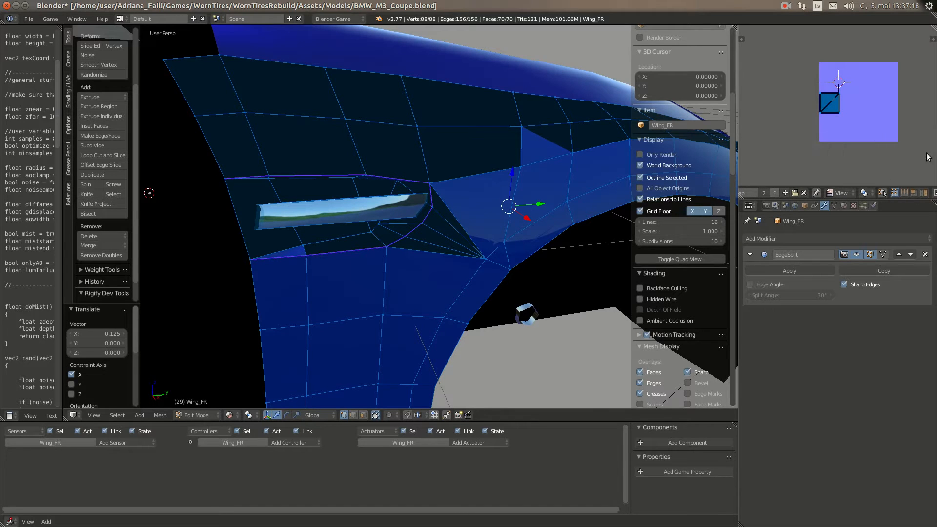
Step: Move the UV square -0.5 and then 0.125 along Y into the image's lower corner
scroll(843, 131, up, 3)
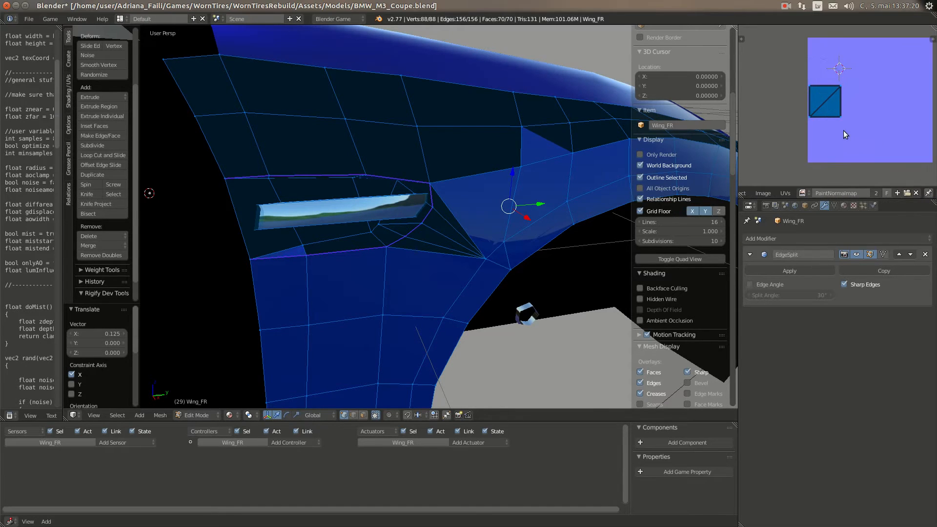
text(gy-.5)
key(Return)
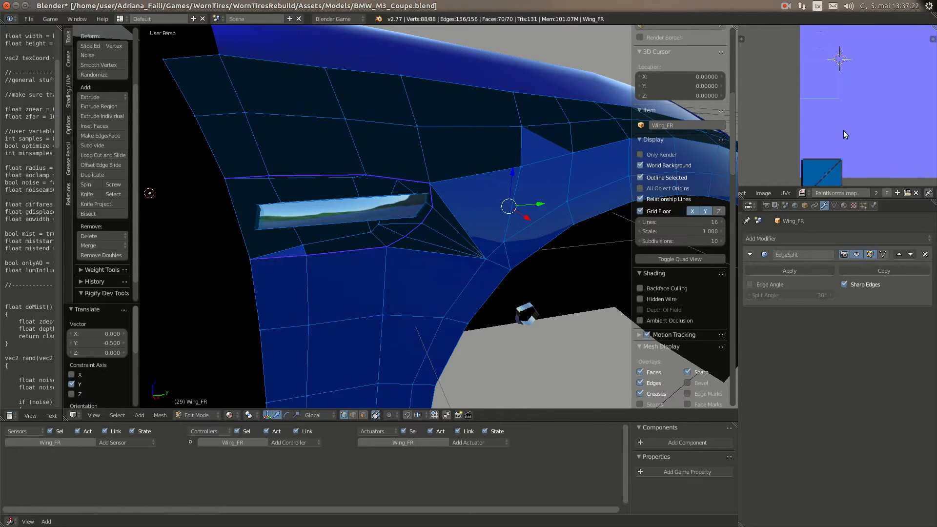
text(gy.125)
key(Return)
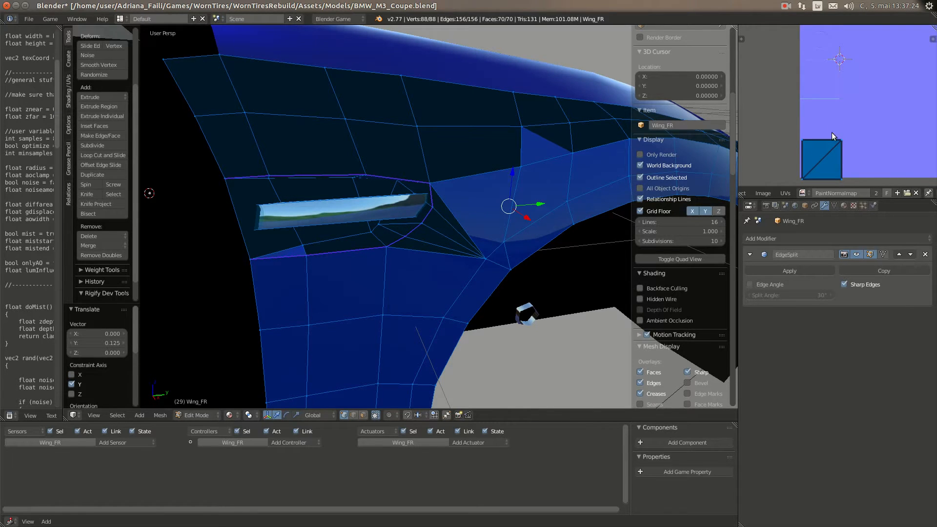
Step: Examine the UV vertex coordinates, image settings and display options in the UV editor's properties
middle_drag(839, 140, 843, 126)
key(n)
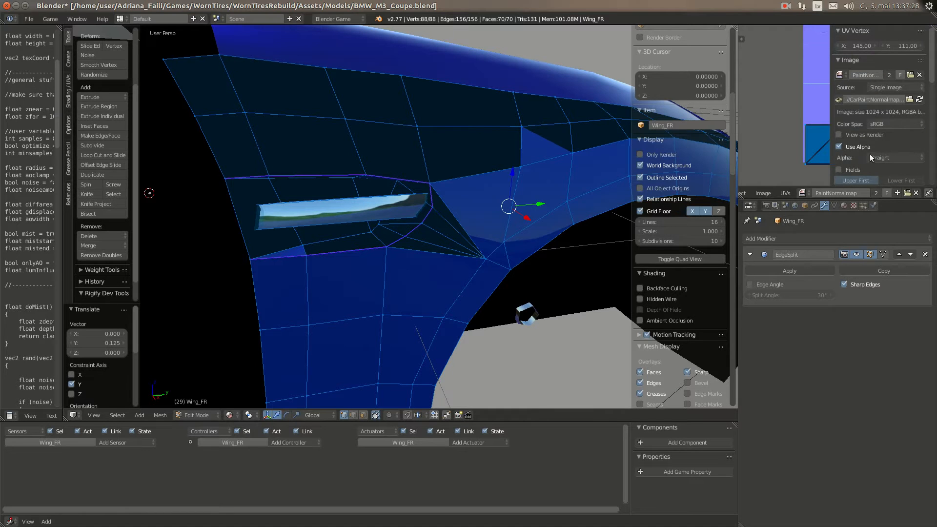
middle_drag(786, 127, 747, 120)
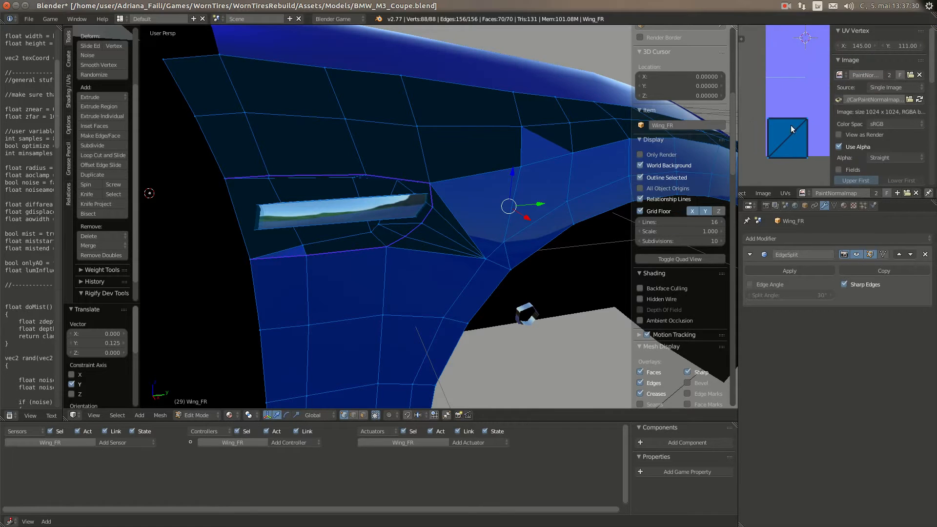
scroll(877, 136, down, 8)
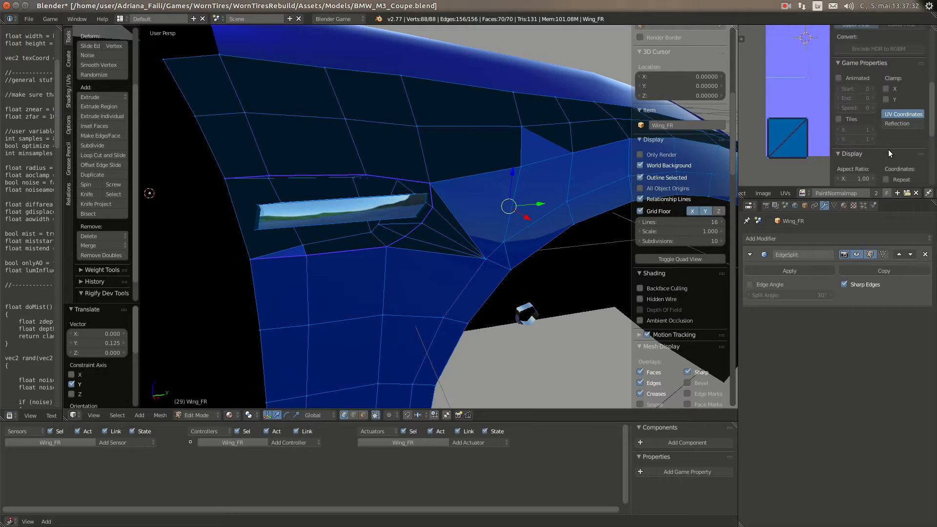
scroll(888, 149, down, 2)
key(n)
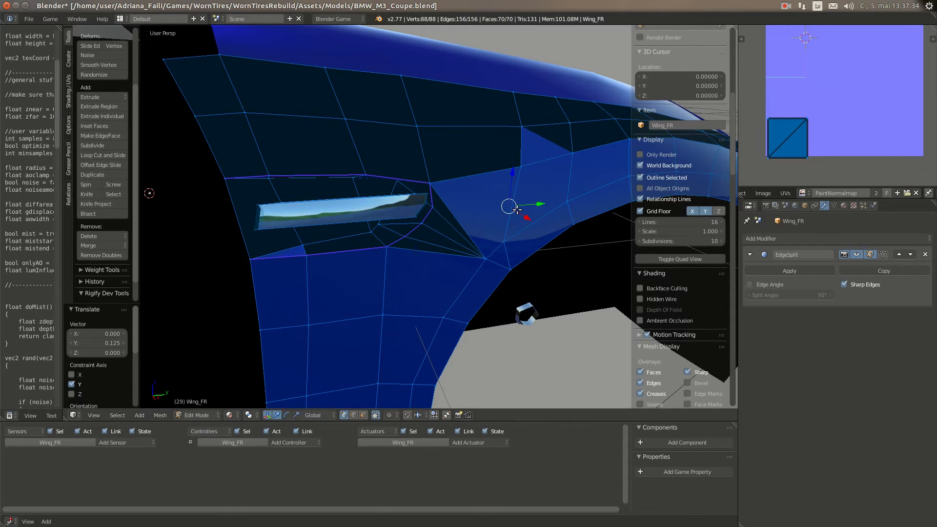
Step: Reset the front wing's UVs so they fill the whole image once more
key(u)
click(389, 249)
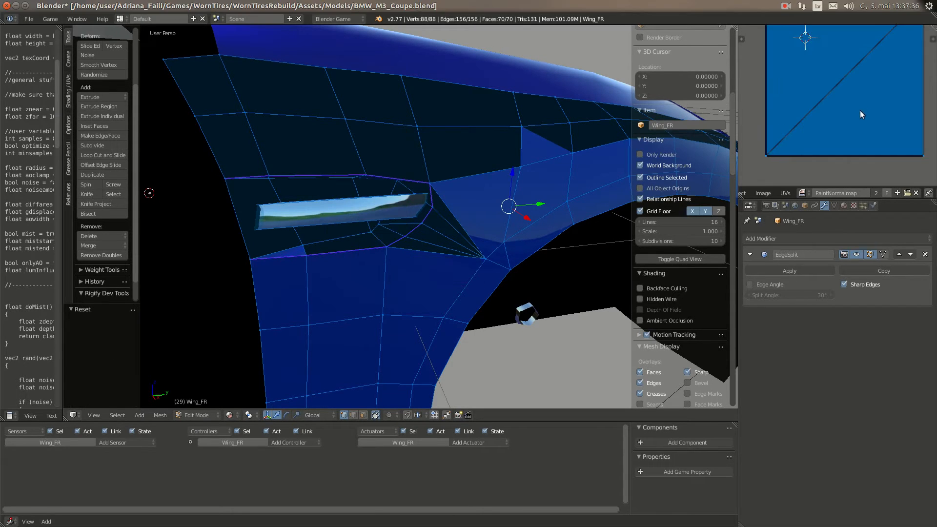
scroll(892, 193, up, 4)
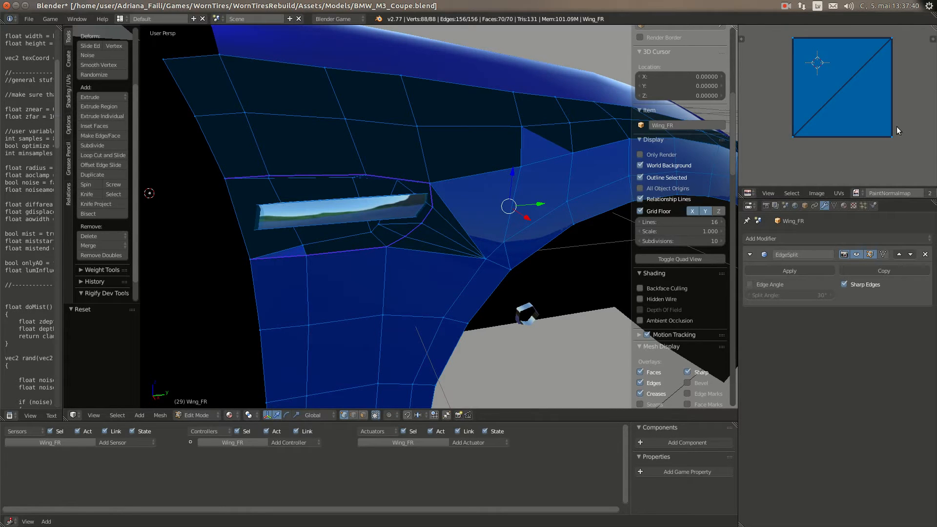
Step: Scale the wing's UVs to 0.25 and move them -0.5 along X
key(s)
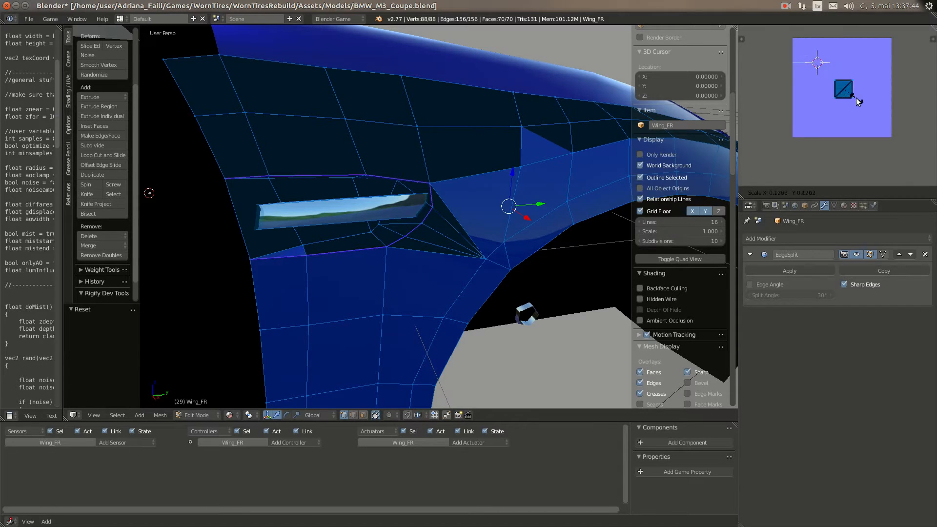
text(0.2)
text(5)
key(Return)
text(gx)
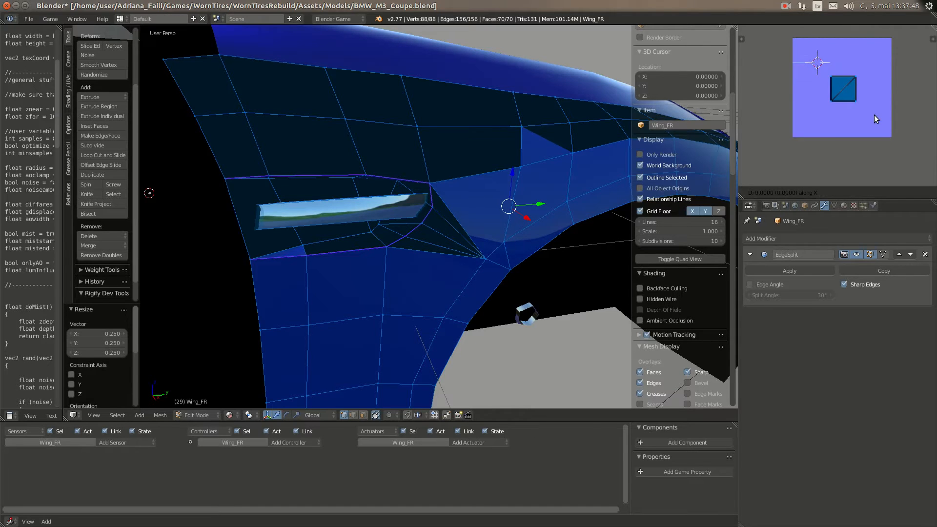
text(-0.5)
key(Return)
Step: Move the UV square -0.5 and then 0.125 along Y, and 0.125 along X
text(gy)
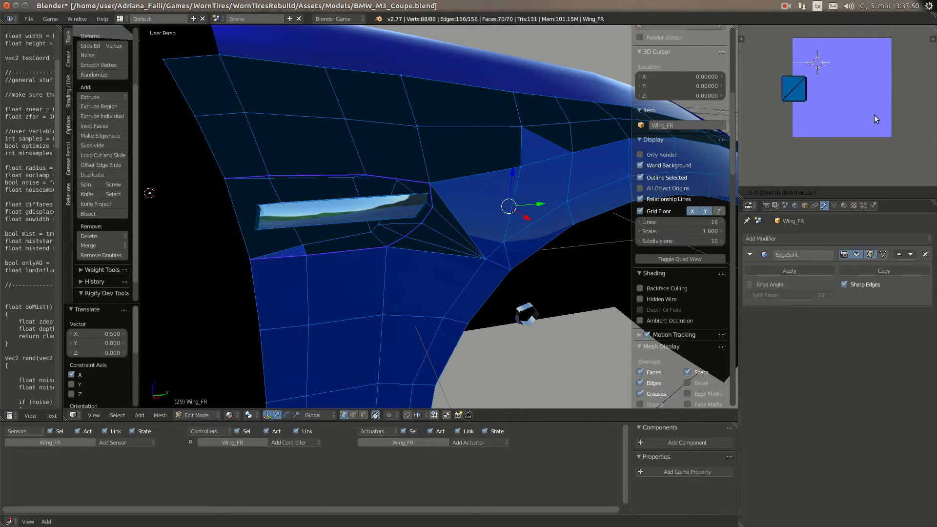
text(.)
key(BackSpace)
text(-0.5)
key(Return)
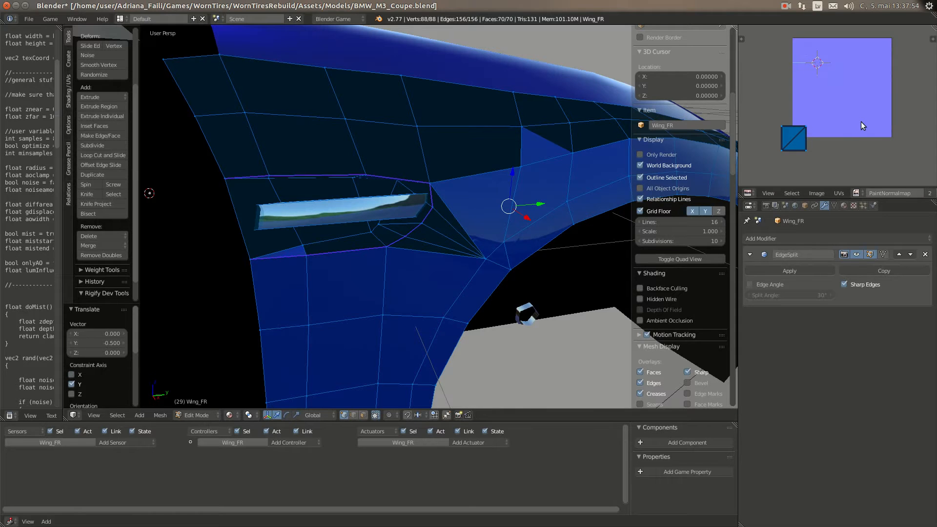
text(gy)
text(0.125)
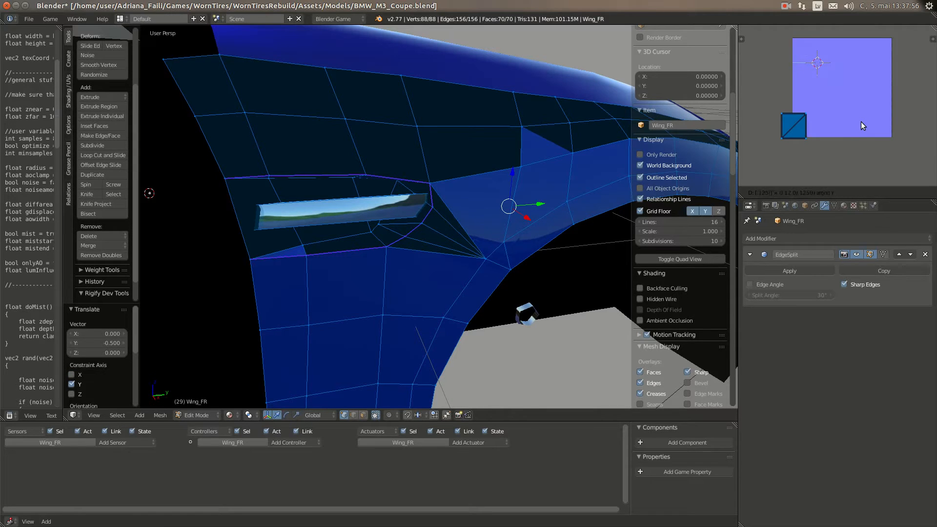
key(Return)
key(g)
text(5)
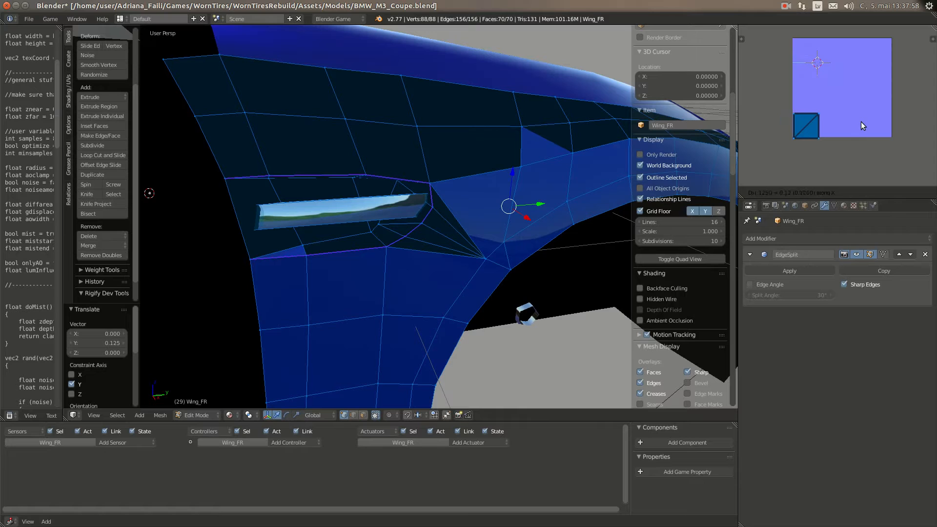
key(Return)
Step: Check the placed UV square against the image corner up close, and undo its moves and scaling
scroll(821, 116, up, 6)
middle_drag(798, 161, 858, 130)
scroll(858, 130, up, 1)
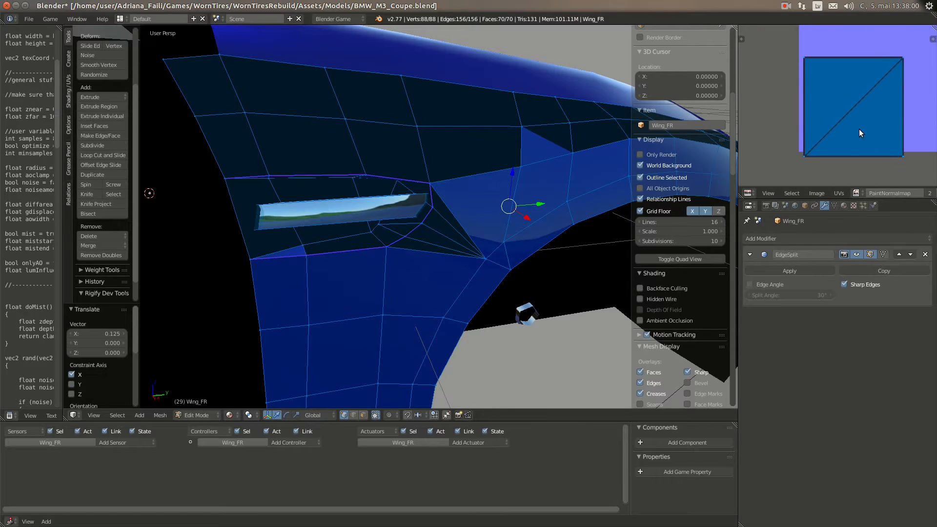
scroll(859, 128, down, 3)
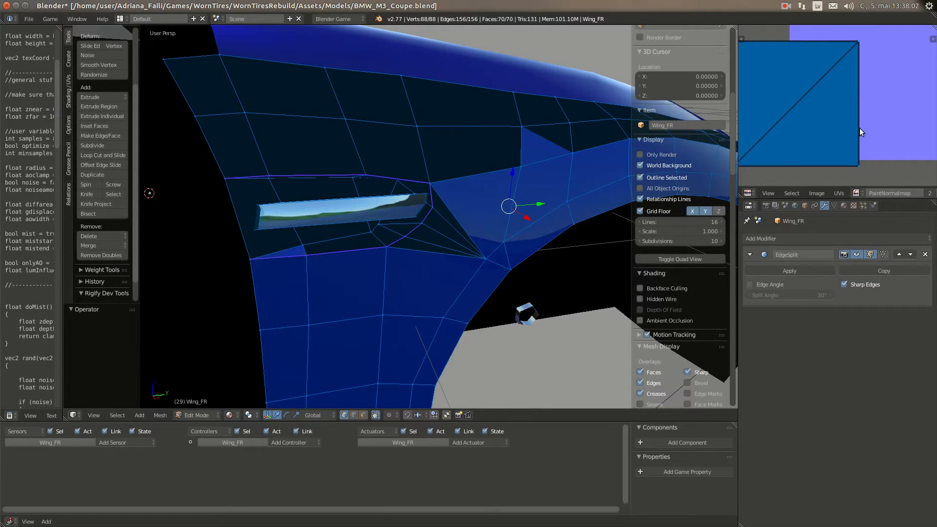
scroll(864, 126, down, 3)
middle_drag(864, 126, 821, 108)
scroll(872, 107, up, 6)
middle_drag(890, 187, 781, 195)
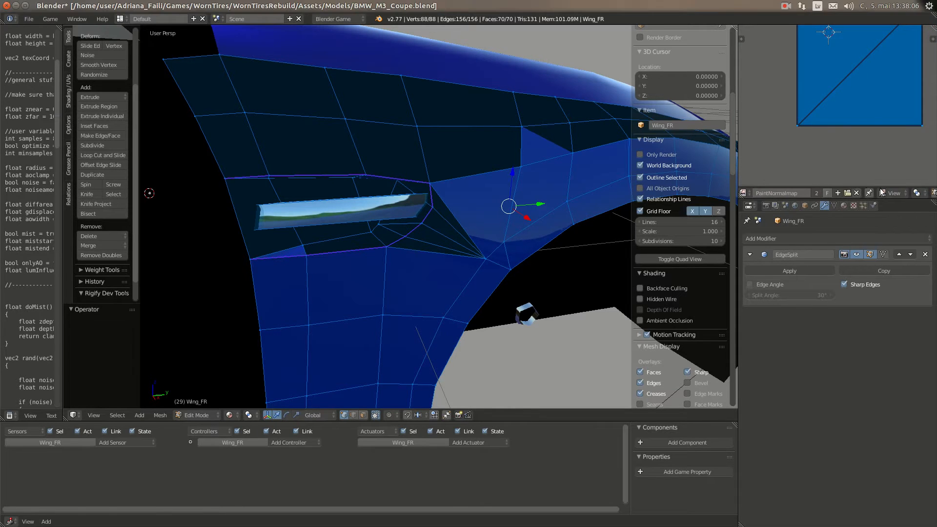
Step: Set the UV editor's pivot to 2D Cursor and snap the 2D cursor to the selected UVs
click(916, 194)
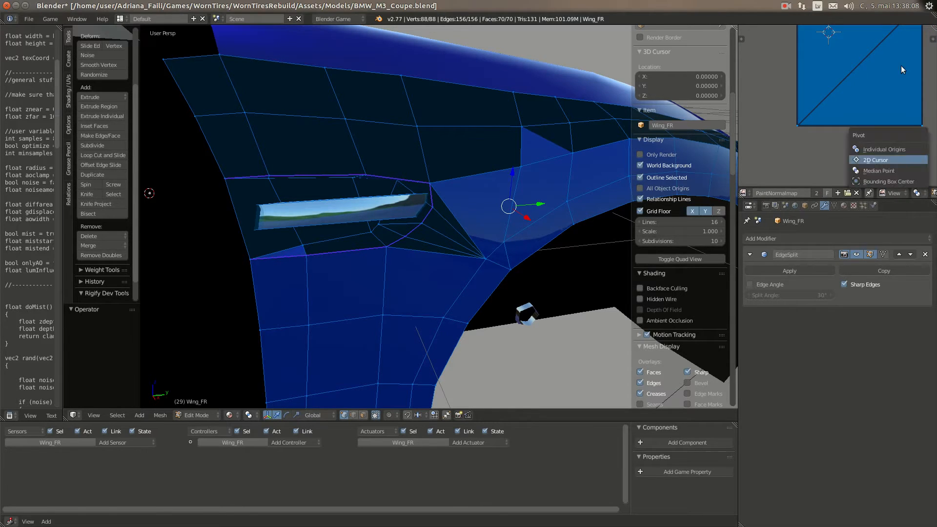
key(s)
right_click(891, 88)
key(shift+s)
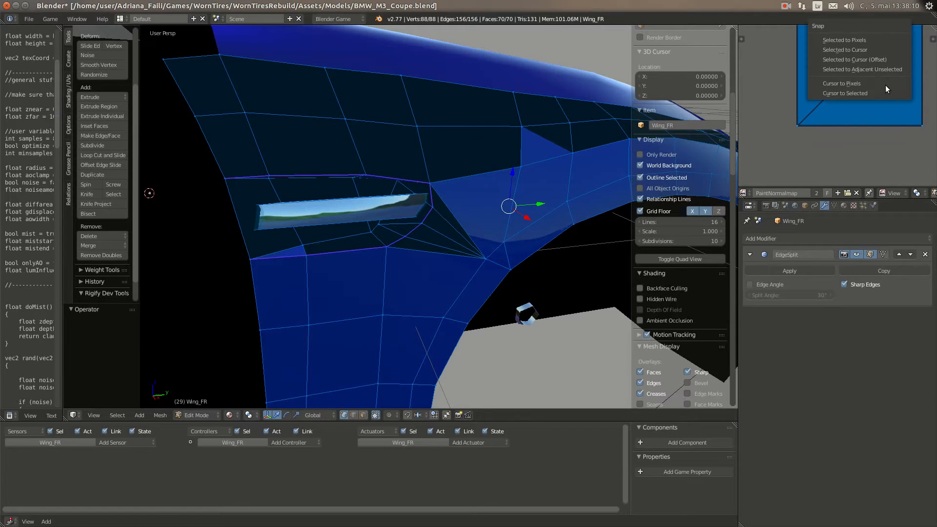
click(886, 90)
middle_drag(870, 72, 852, 108)
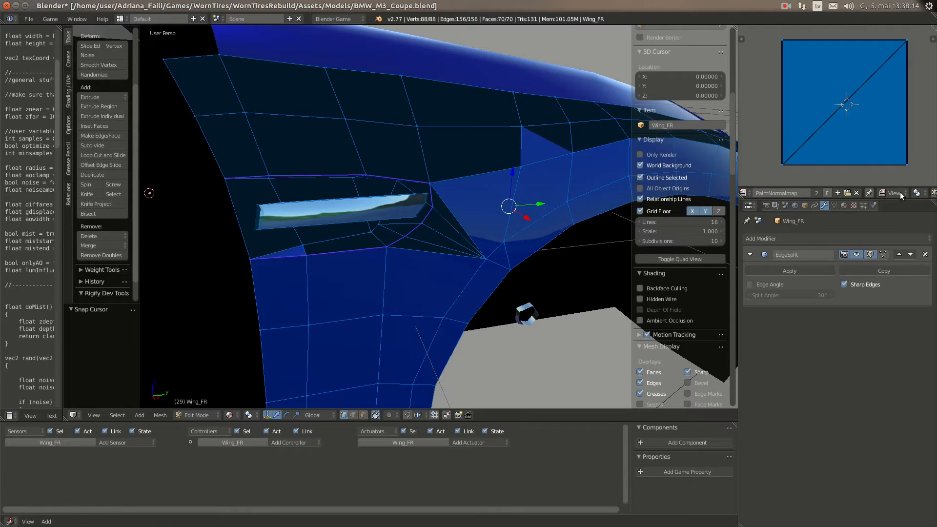
Step: Set the 2D cursor location to X 0.5 and Y 0.5 in the UV editor
scroll(878, 192, down, 5)
scroll(840, 193, up, 6)
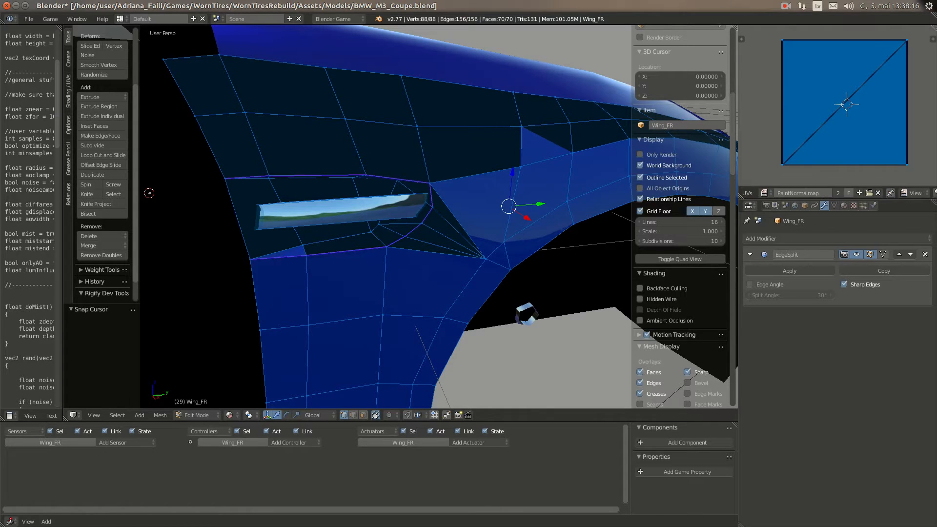
key(n)
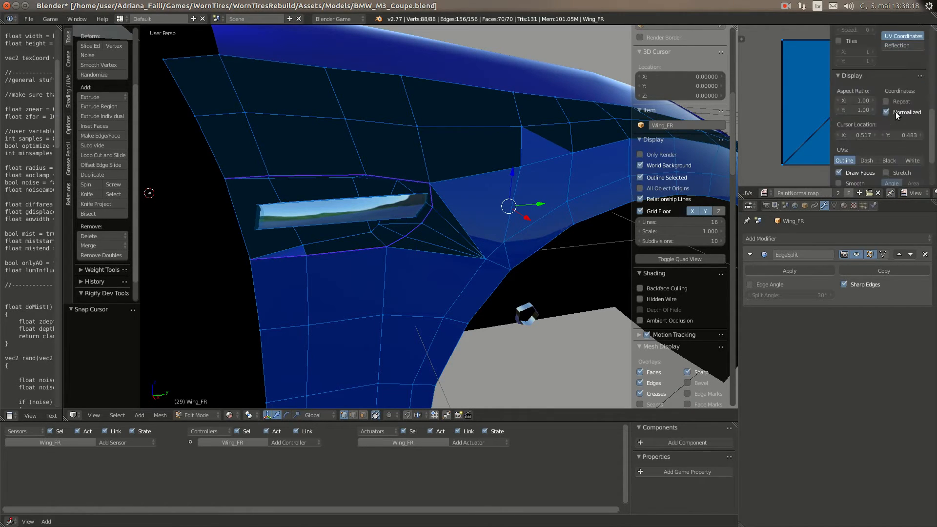
click(862, 136)
text(0.5)
key(Return)
click(894, 136)
text(0.5)
key(Return)
Step: Scale the wing's UVs to 0.25 around the 2D cursor
text(ns)
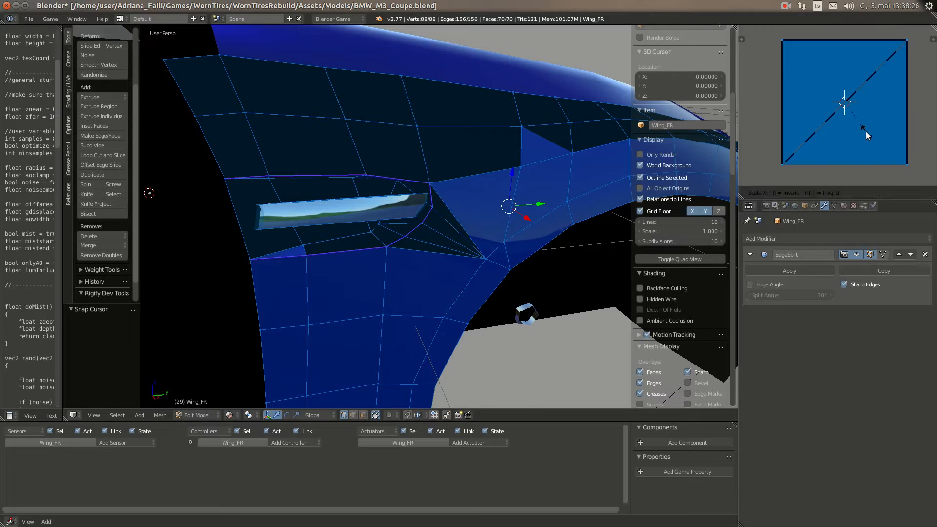
text(.25)
key(Escape)
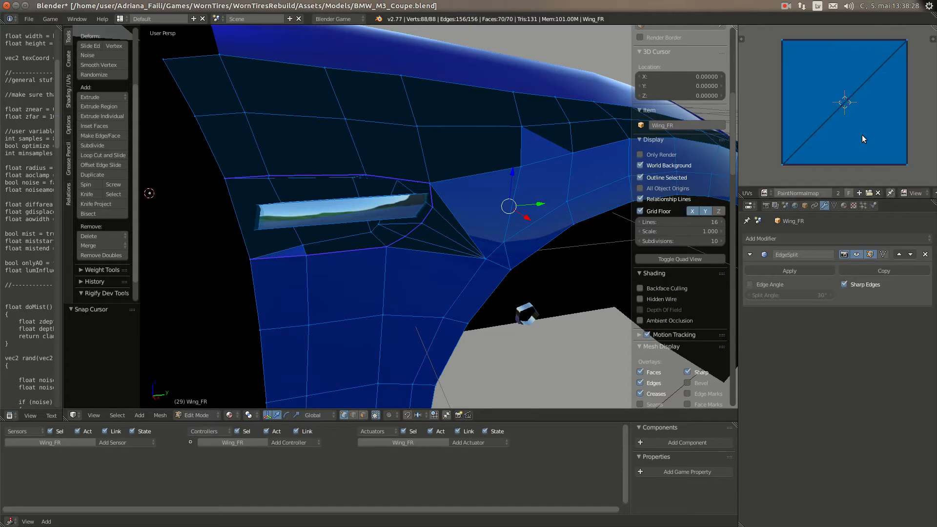
text(s)
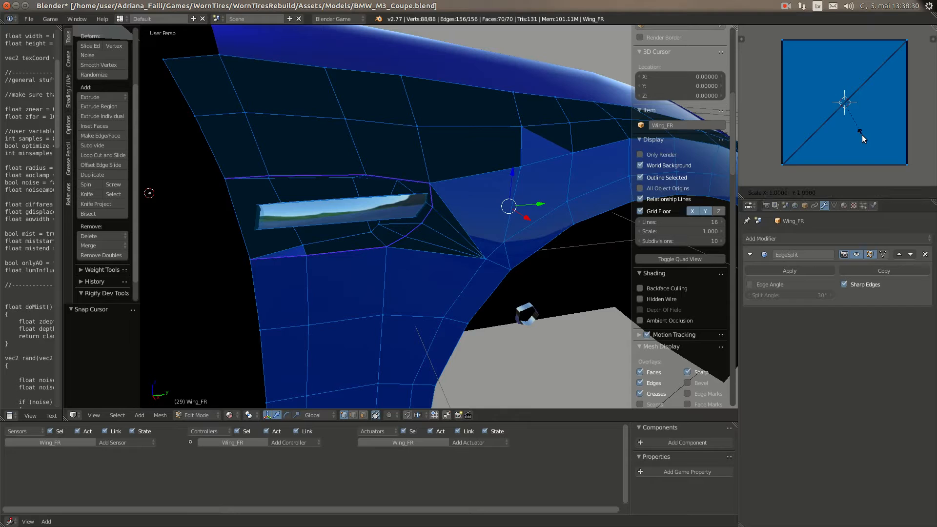
text(.25)
key(Return)
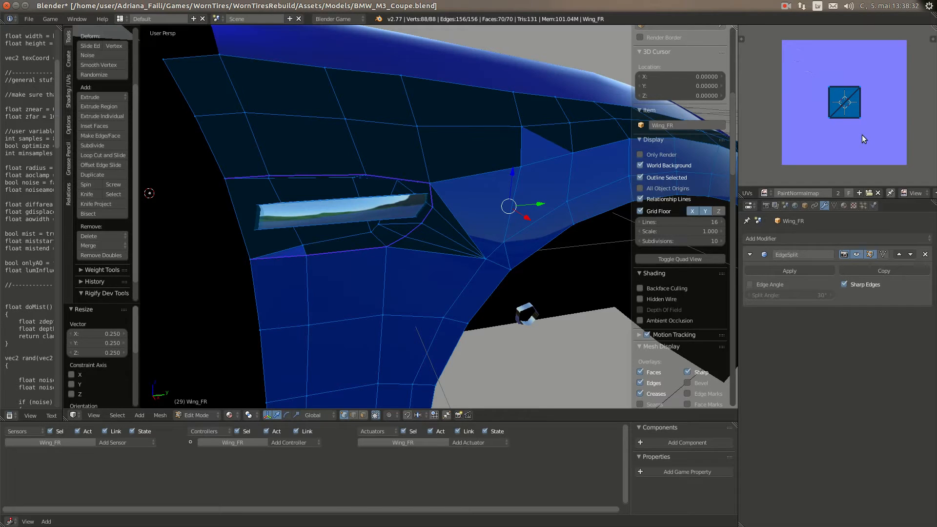
Step: Move the wing's UV square -0.5 along X and -0.5 along Y
scroll(899, 193, down, 4)
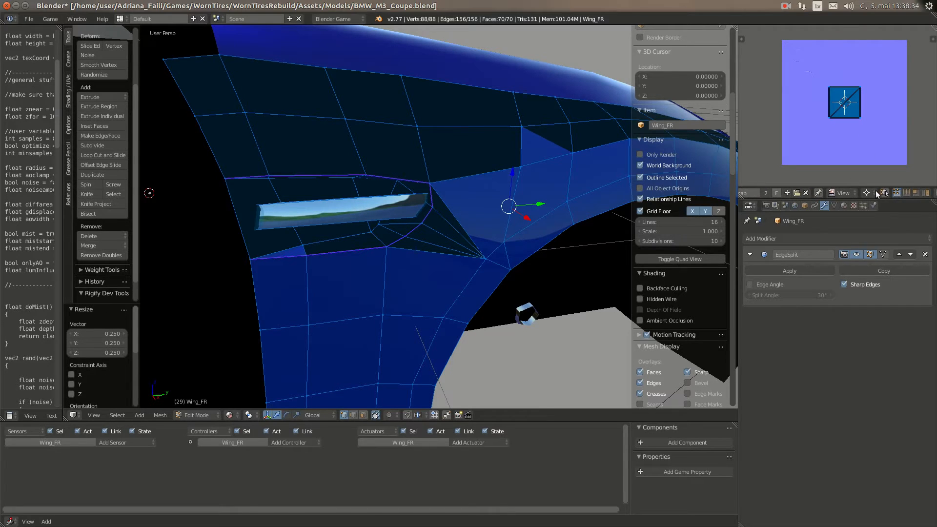
click(877, 194)
scroll(871, 195, up, 4)
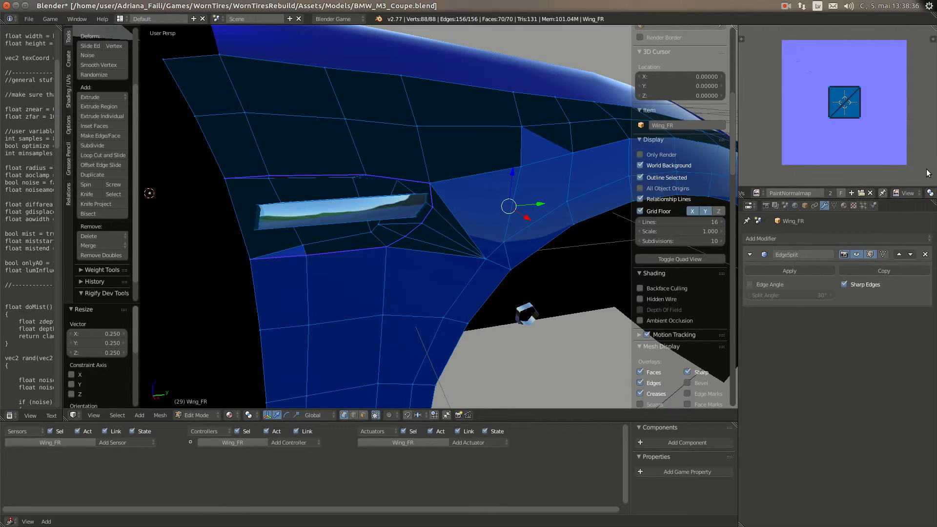
key(g)
text(x)
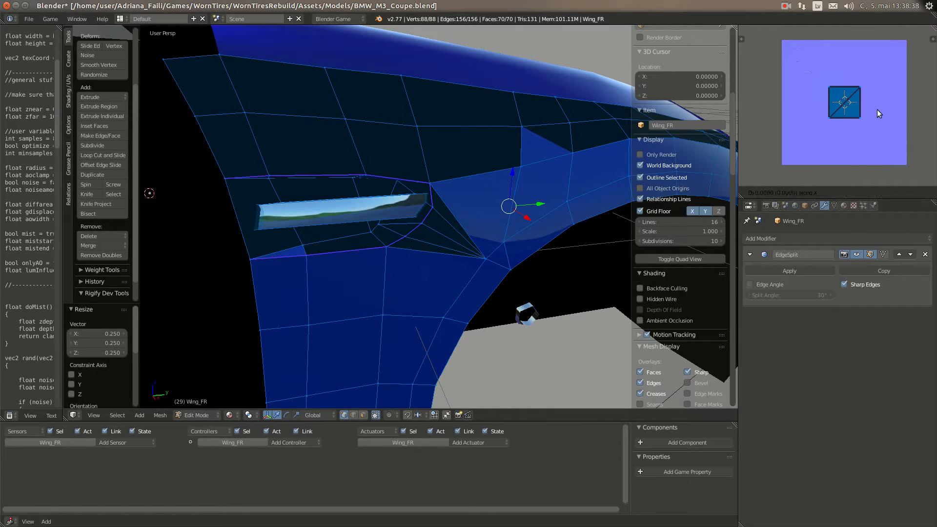
text(-5)
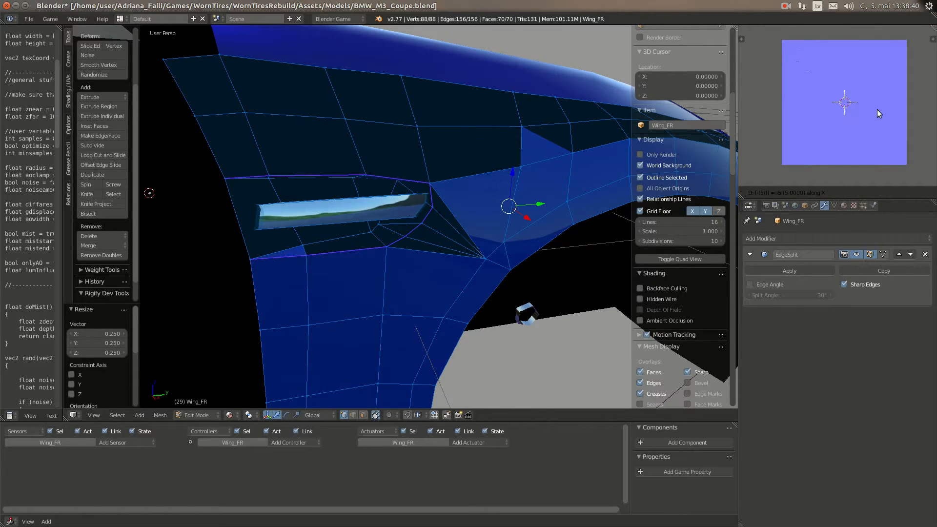
key(BackSpace)
text(.5)
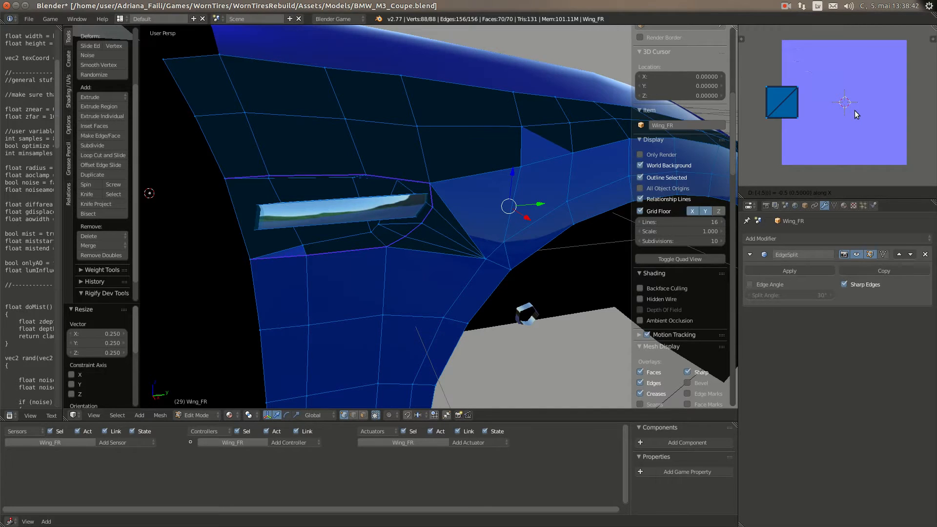
text(y)
key(Return)
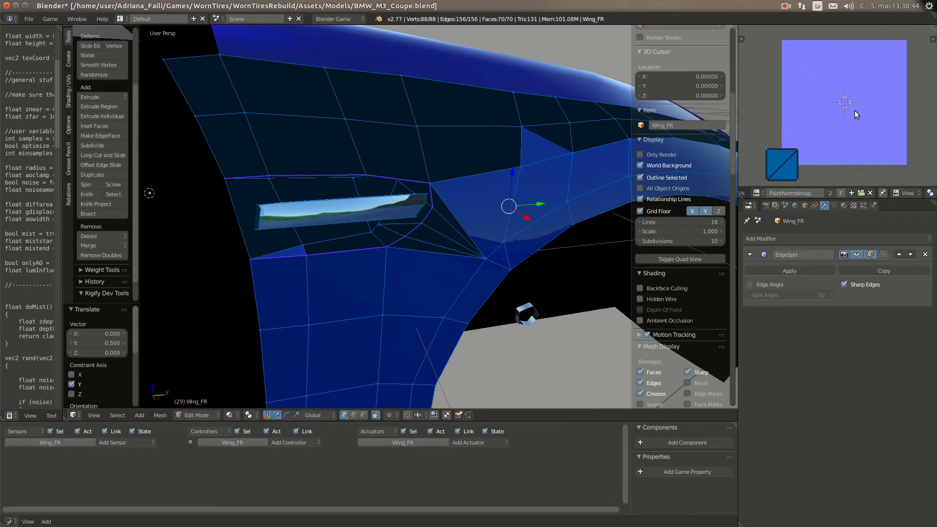
Step: Move the UV square 0.125 along X and 0.125 along Y, and check the wing in Object Mode
text(gx.12)
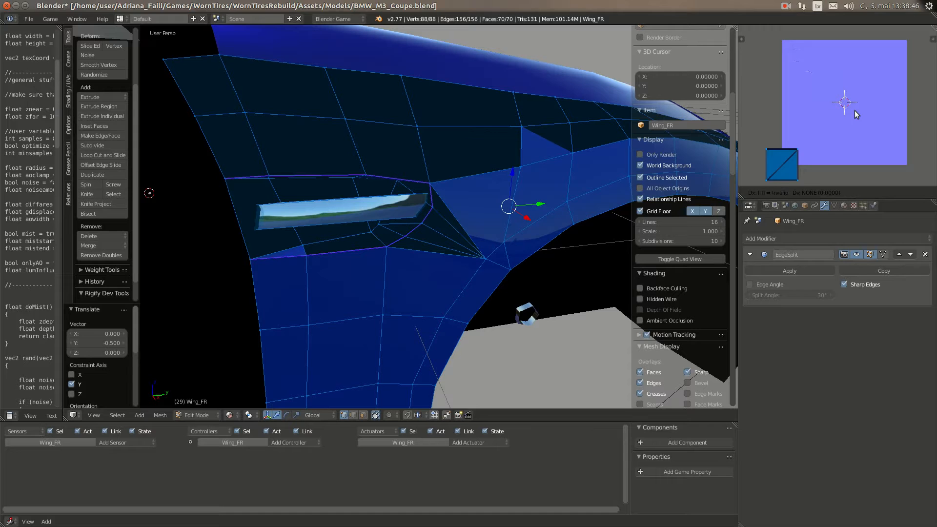
text(5y)
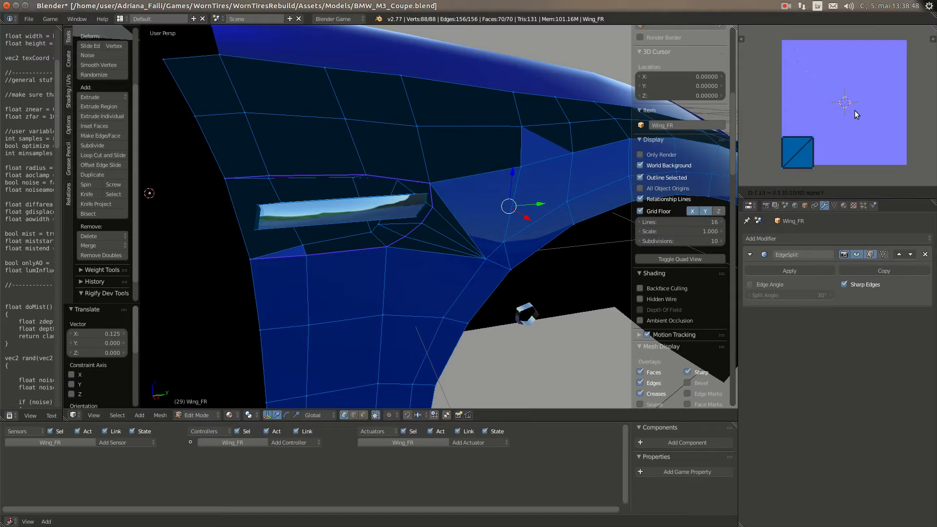
key(Return)
key(Tab)
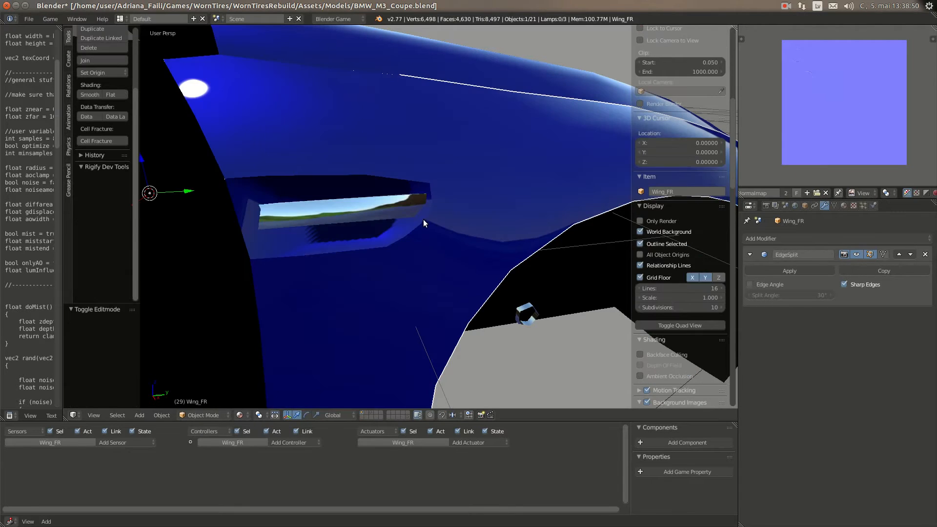
middle_drag(423, 219, 414, 239)
scroll(361, 233, down, 5)
scroll(413, 240, up, 3)
Step: Move the UVs of the wing faces bordering the side vent 0.25 along Y: two below, four triangles in front and three above
key(Tab)
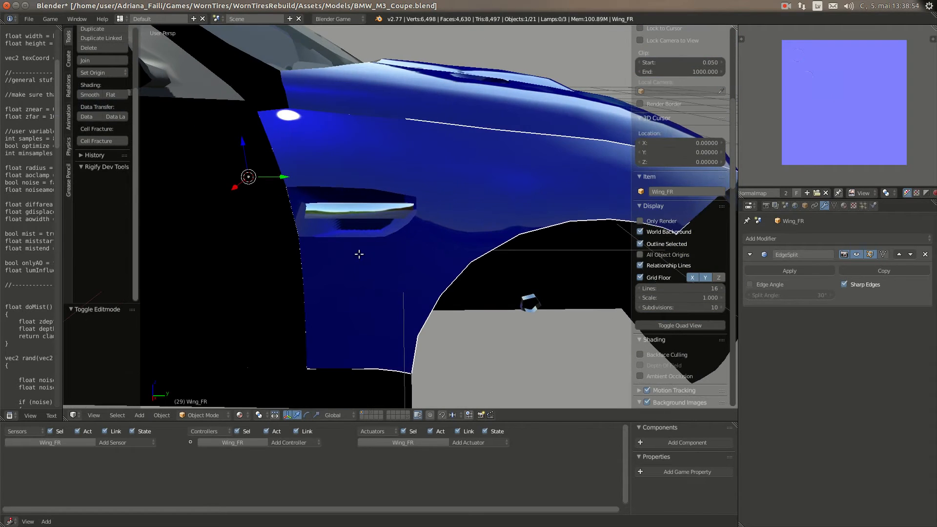
scroll(359, 254, up, 2)
shift+middle_drag(356, 311, 391, 303)
scroll(395, 337, up, 1)
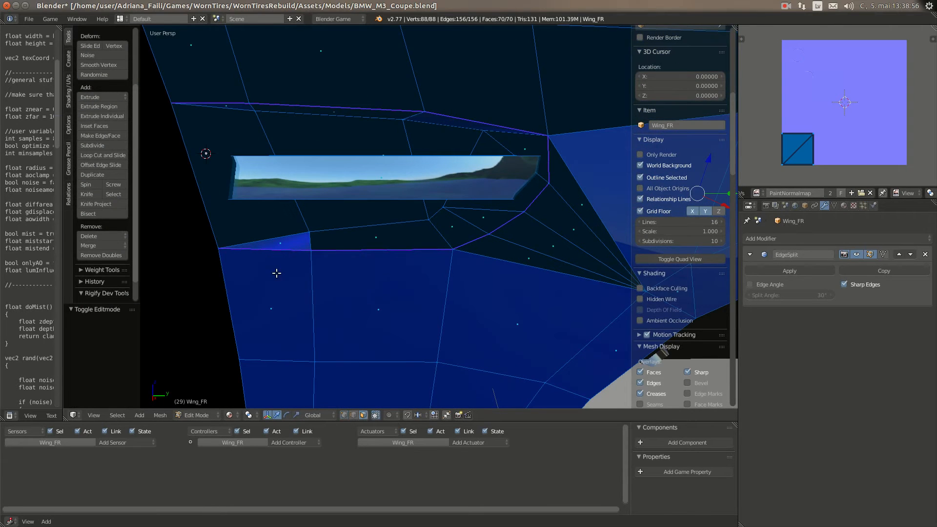
right_click(277, 274)
shift+right_click(363, 273)
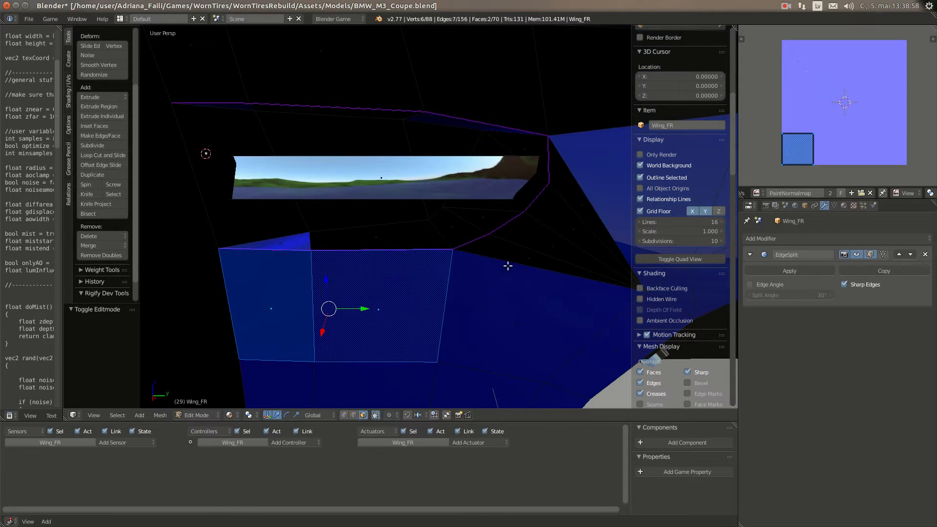
middle_drag(508, 266, 477, 249)
shift+right_click(491, 239)
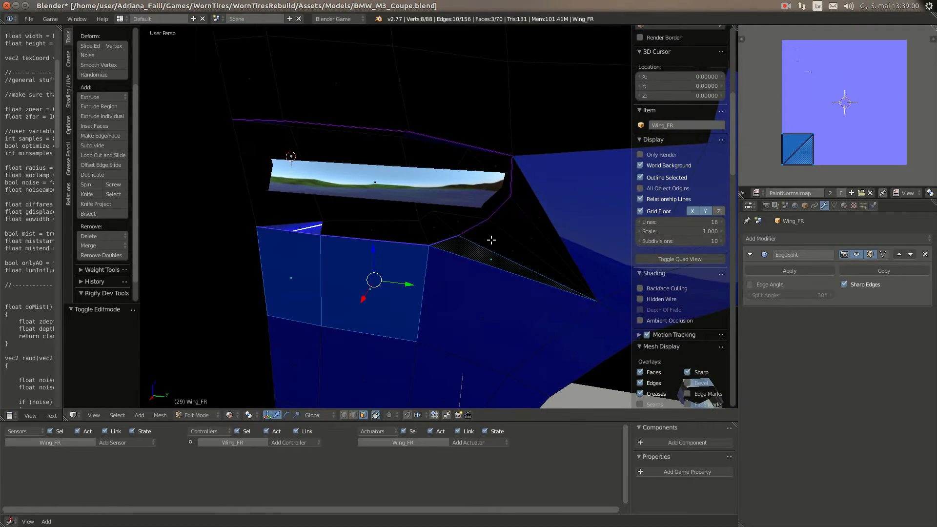
shift+right_click(514, 224)
shift+right_click(528, 201)
shift+right_click(512, 156)
scroll(508, 153, down, 1)
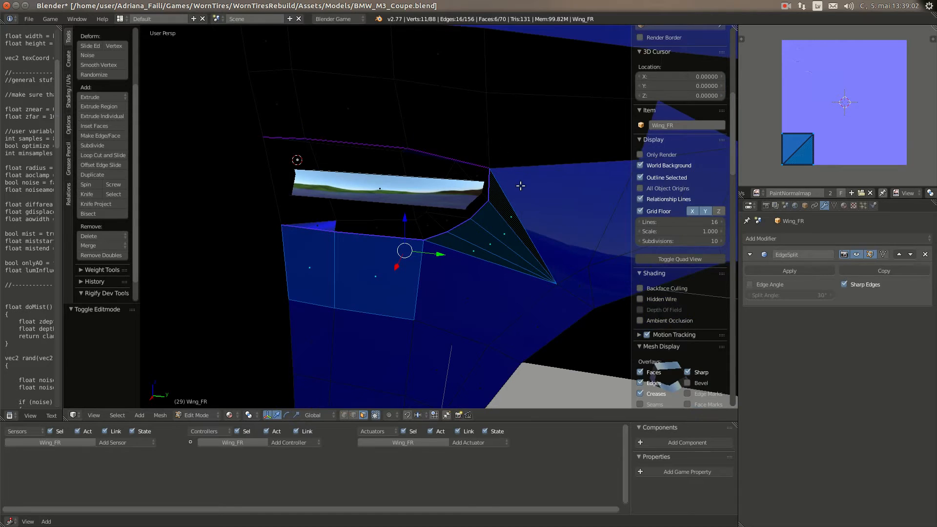
shift+right_click(443, 137)
shift+right_click(381, 120)
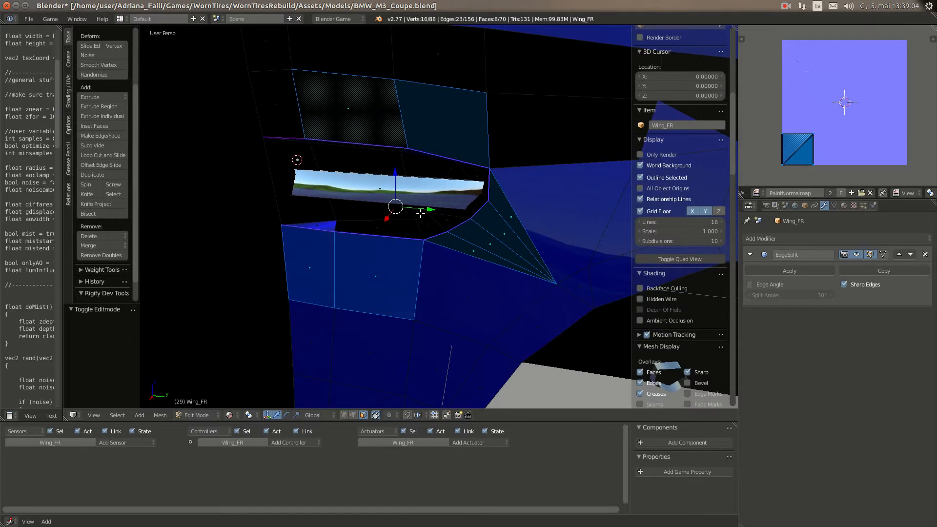
shift+right_click(277, 105)
middle_drag(421, 213, 449, 198)
scroll(796, 129, up, 3)
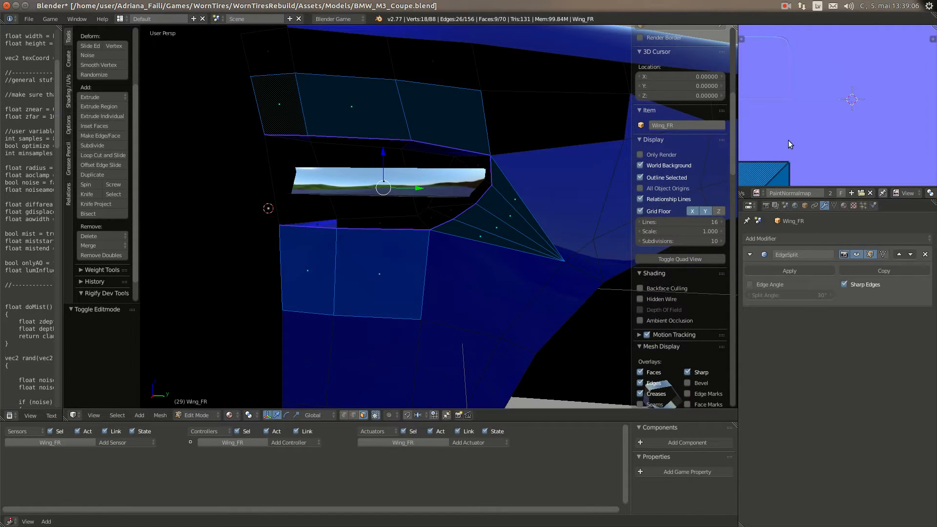
scroll(789, 140, down, 1)
text(g)
text(y.)
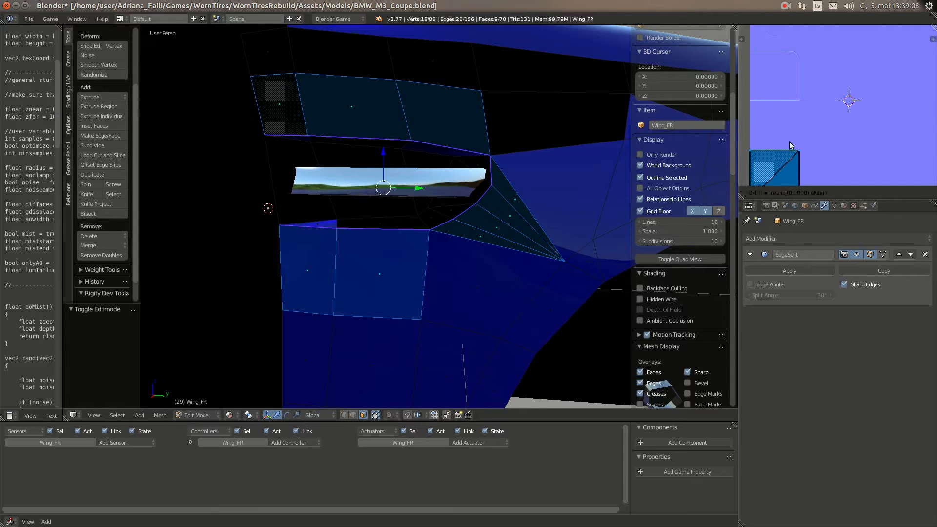
text(25)
key(Return)
key(Tab)
scroll(364, 219, up, 2)
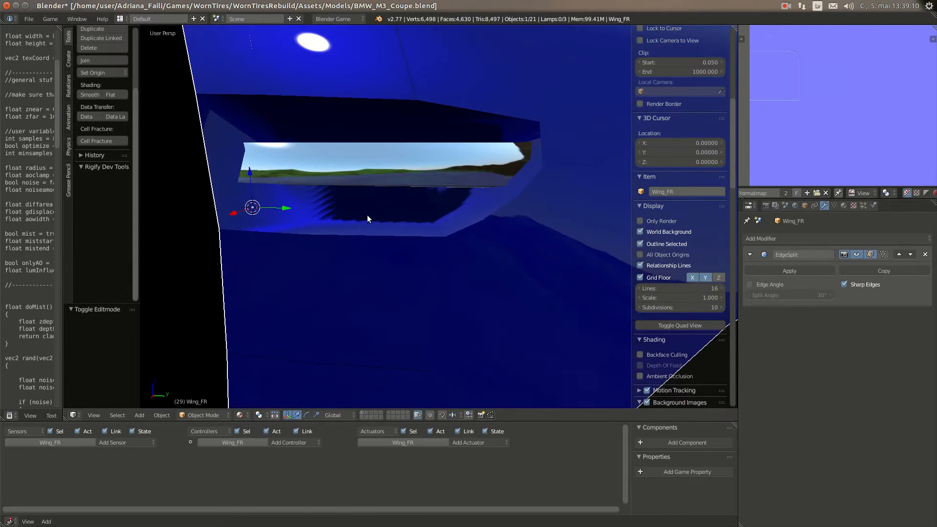
scroll(368, 219, down, 1)
Step: Select the strip of three wing faces directly above the side vent
key(Tab)
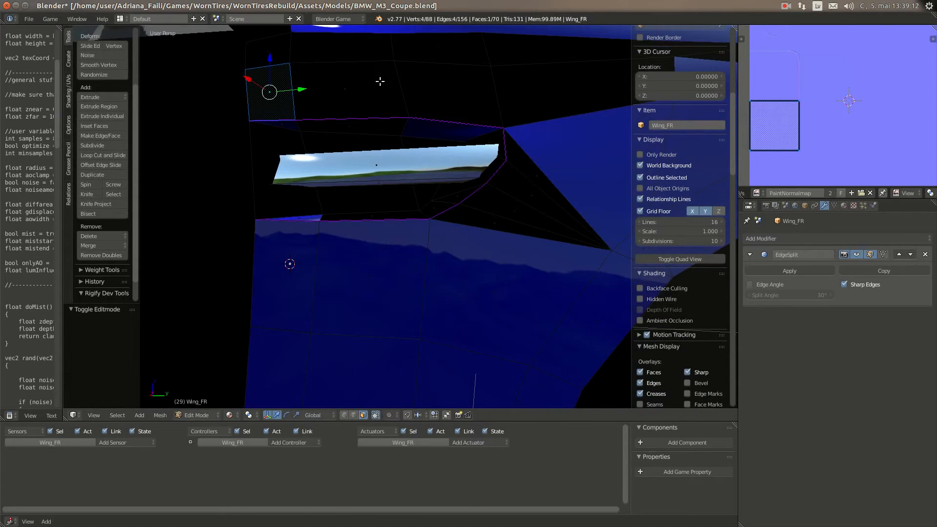
ctrl+right_click(462, 78)
key(Tab)
middle_drag(447, 133, 392, 202)
key(Tab)
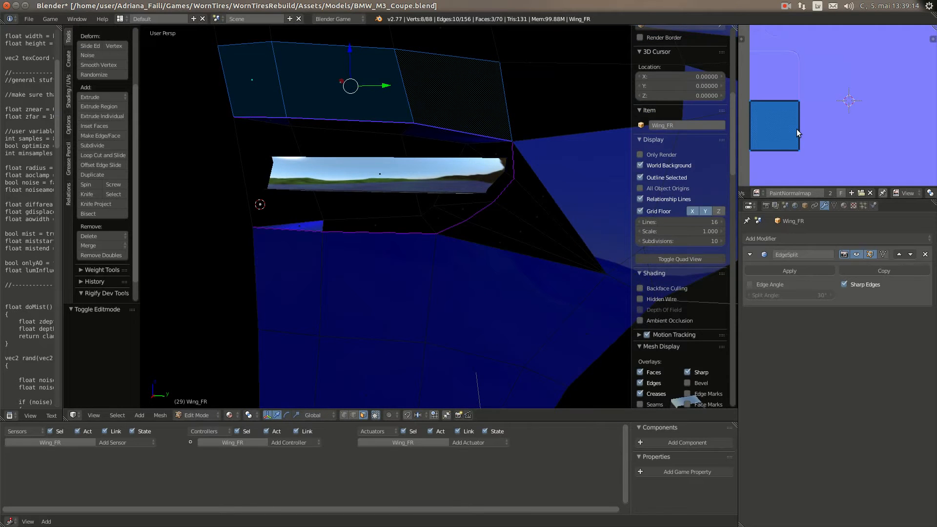
Step: Try to rotate the UVs of the three faces above the vent by 90 degrees, and inspect the vent's surroundings in Object Mode
text(r90)
key(Return)
key(Tab)
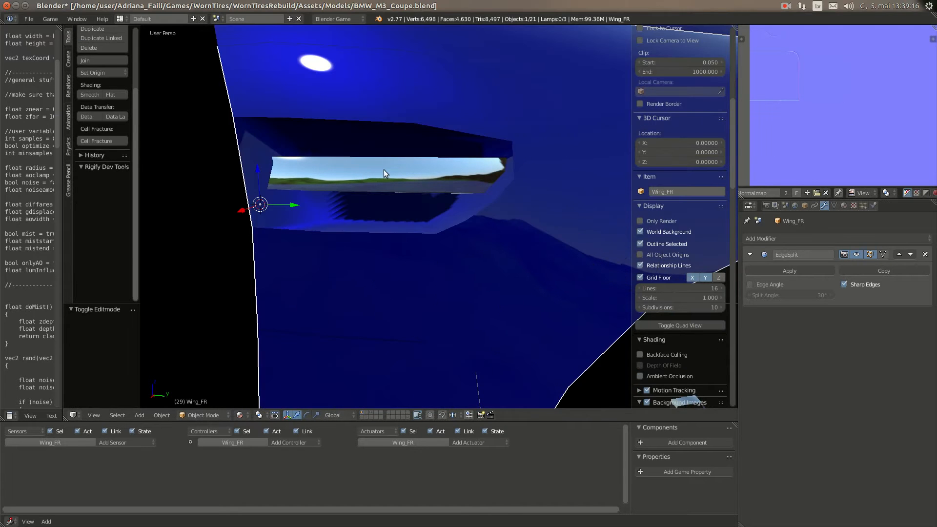
scroll(383, 169, down, 3)
middle_drag(384, 169, 364, 173)
key(Tab)
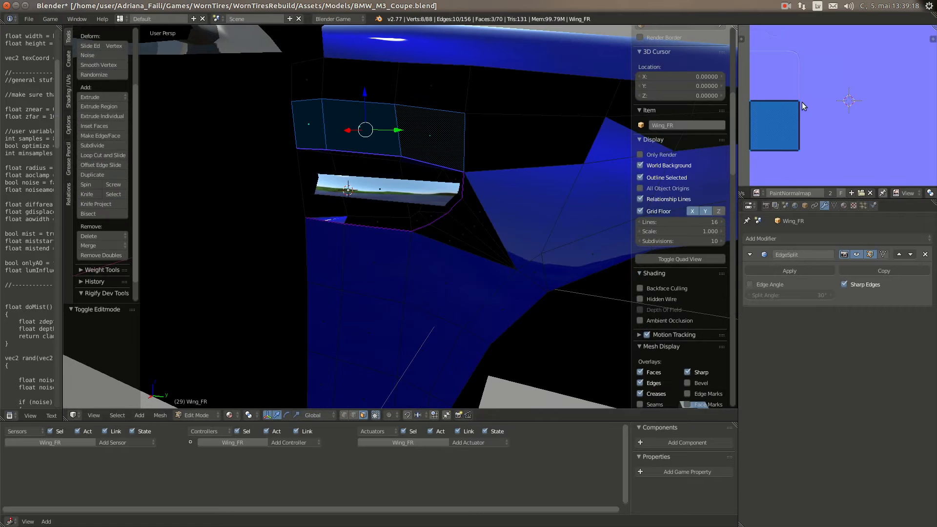
key(Tab)
scroll(455, 155, up, 3)
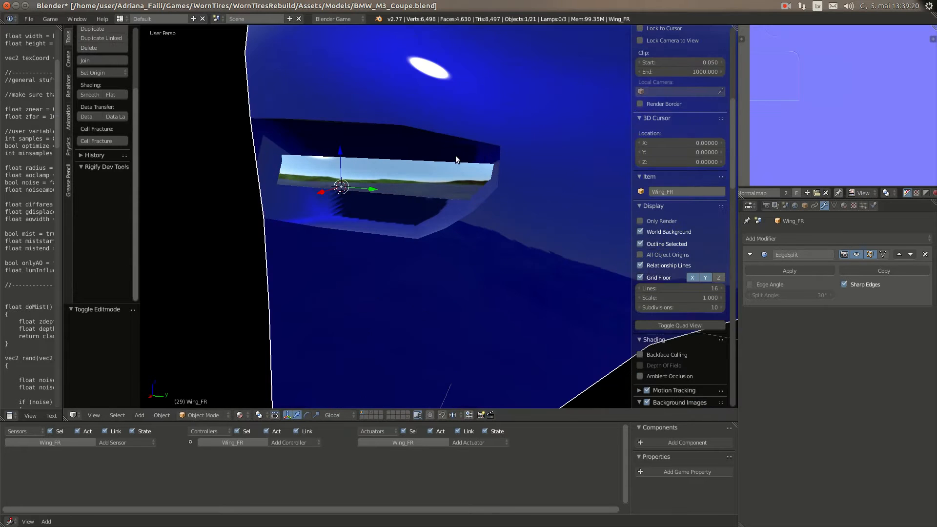
middle_drag(456, 155, 314, 244)
Step: Snap the 2D cursor to the upper-left UV corner of the three faces above the vent
key(Tab)
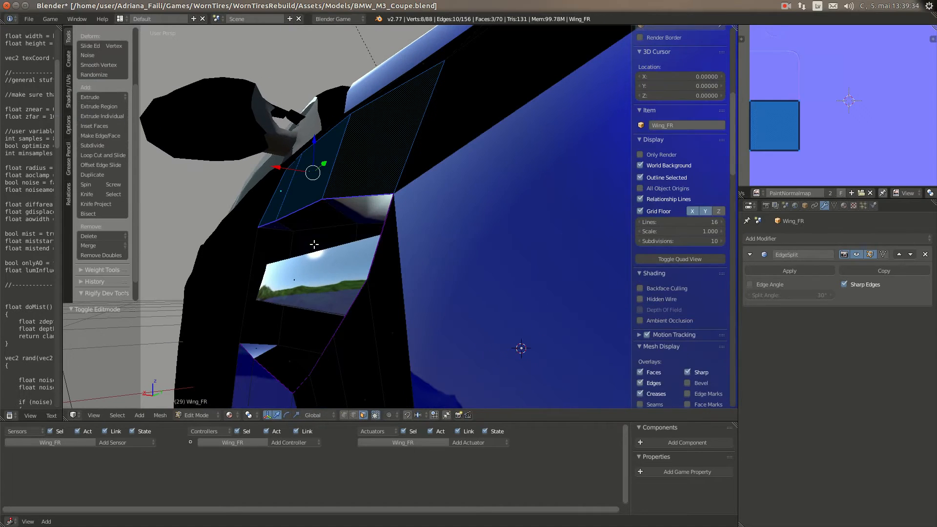
key(a)
middle_drag(741, 102, 766, 110)
key(b)
drag(759, 104, 789, 124)
key(shift+s)
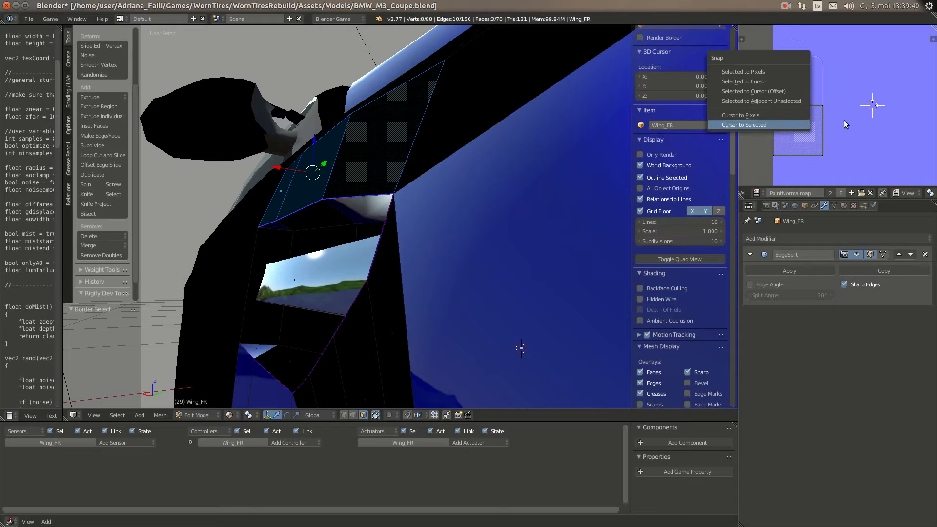
key(Return)
Step: Scale the UVs of the three faces above the vent by 0.5 about the 2D cursor, and check the vent in Object Mode
text(aas)
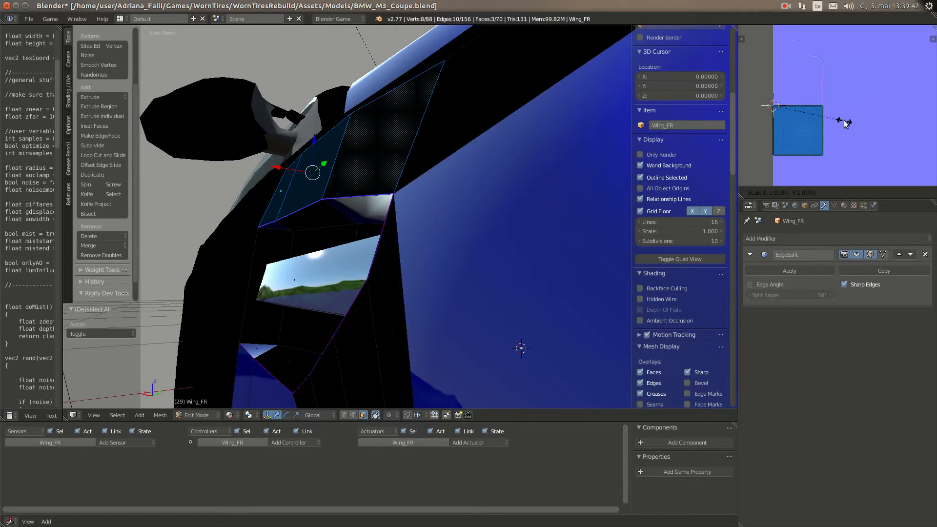
text(.5)
key(Return)
middle_drag(240, 185, 417, 270)
key(Tab)
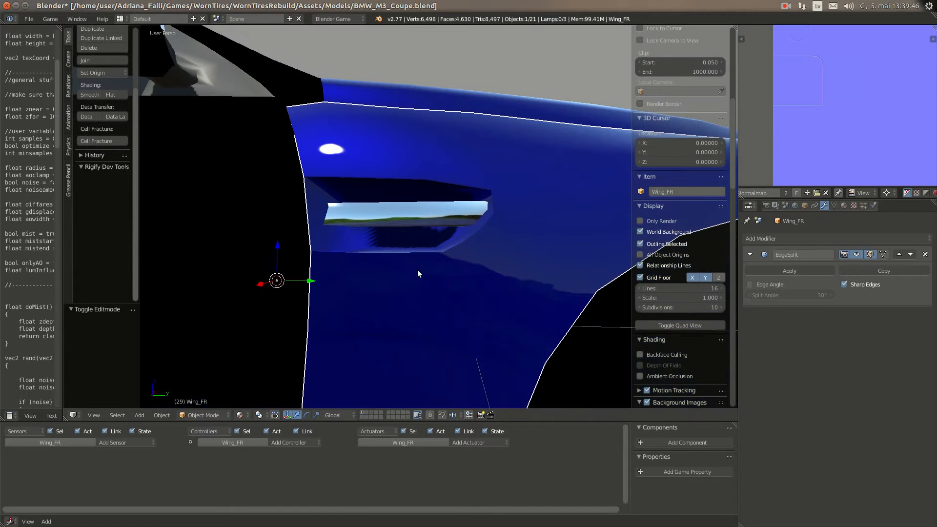
Step: Select the two wing faces directly below the vent and rotate their UVs by 180 degrees
key(Tab)
shift+right_click(398, 293)
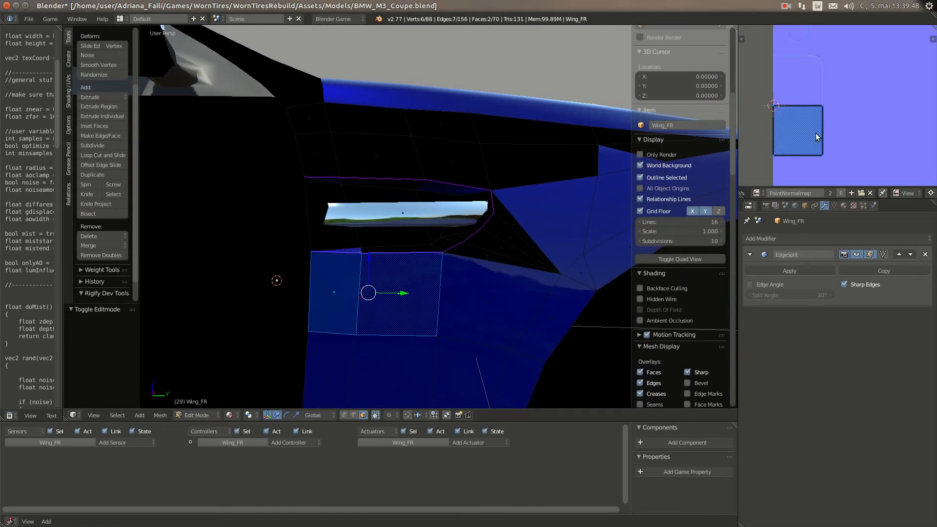
scroll(901, 192, down, 2)
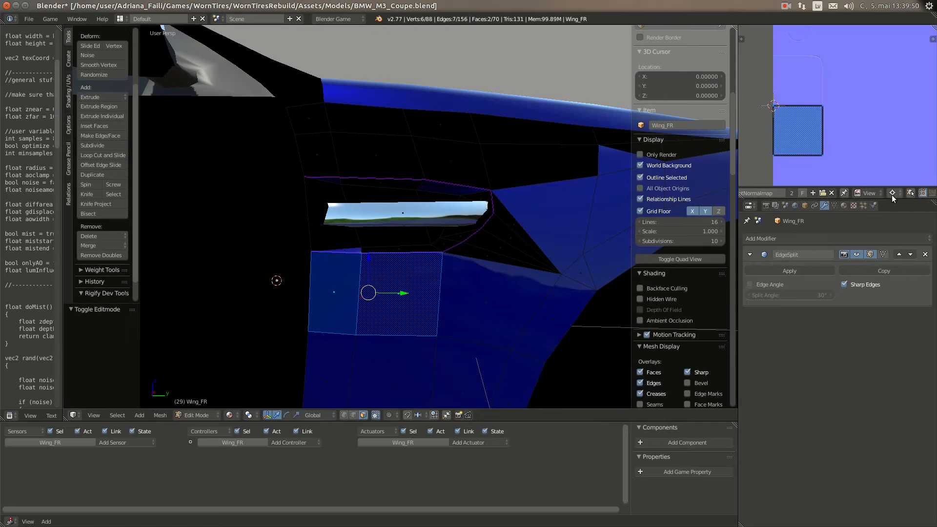
text(r)
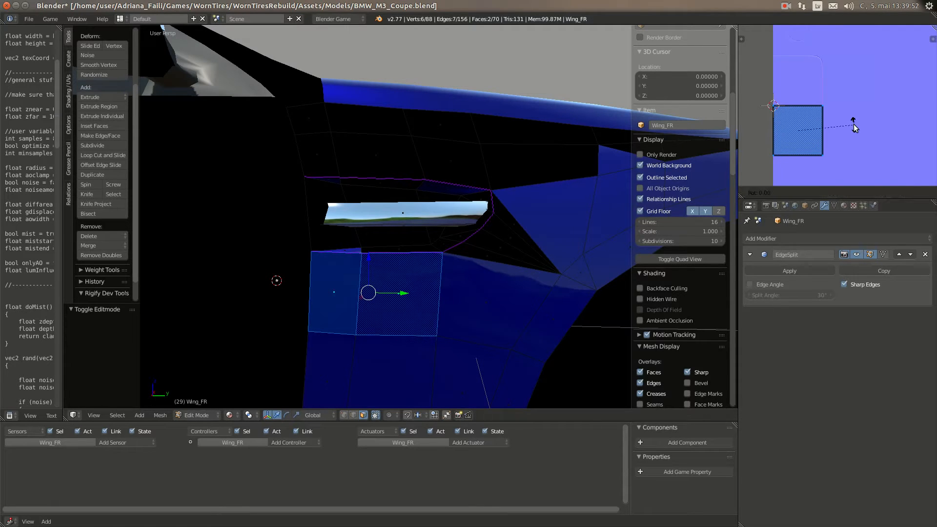
text(180)
key(Return)
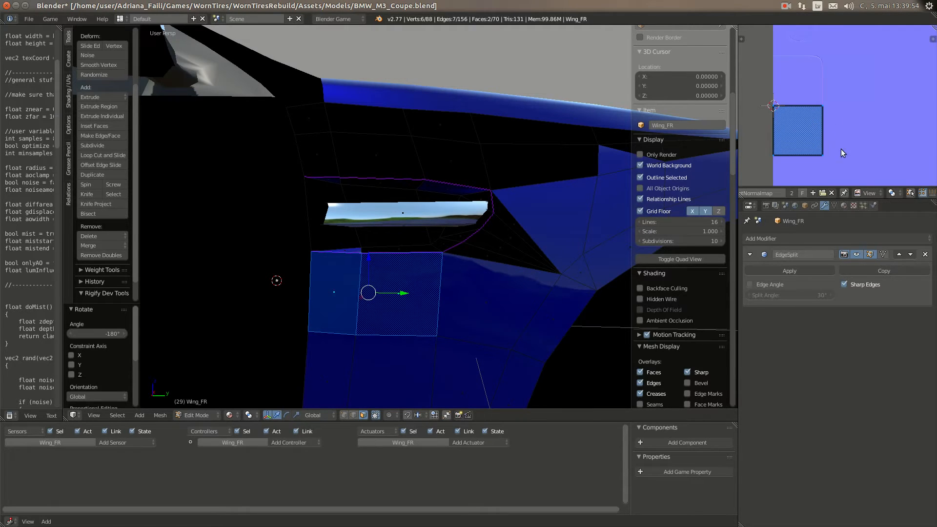
Step: Scale the UVs of the two faces below the vent to half size about the 2D cursor, and inspect them in Object Mode
key(period)
key(Tab)
middle_drag(343, 236, 489, 269)
key(Tab)
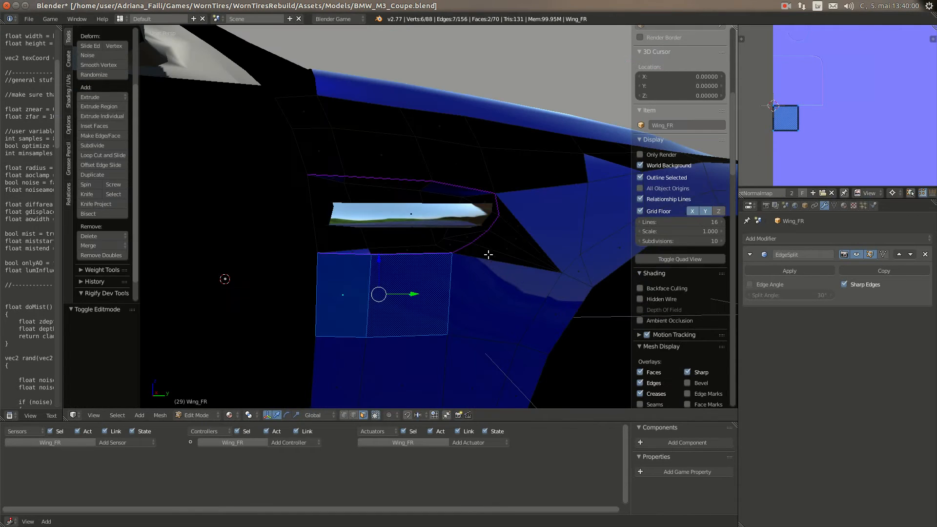
Step: Select the four triangles in front of the vent and inspect that area in Object Mode
right_click(488, 254)
shift+right_click(514, 220)
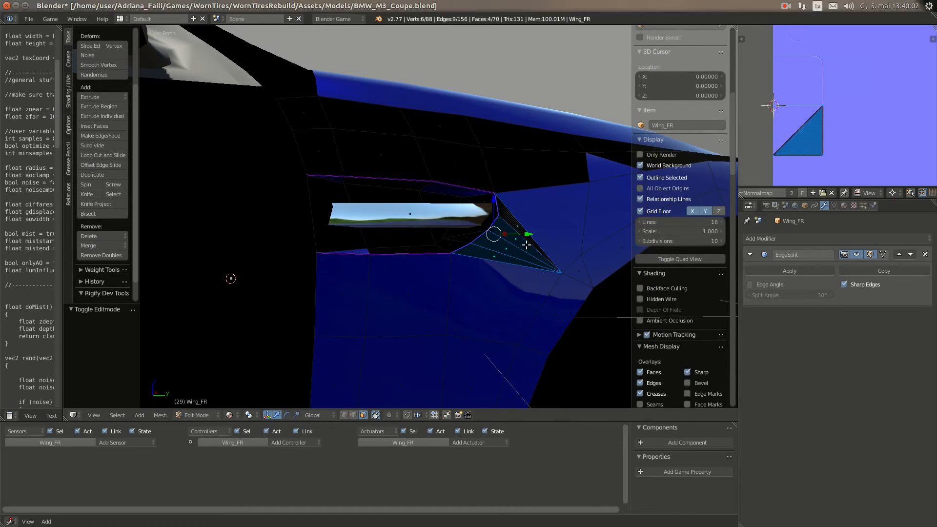
middle_drag(514, 220, 479, 282)
key(Tab)
scroll(473, 284, down, 3)
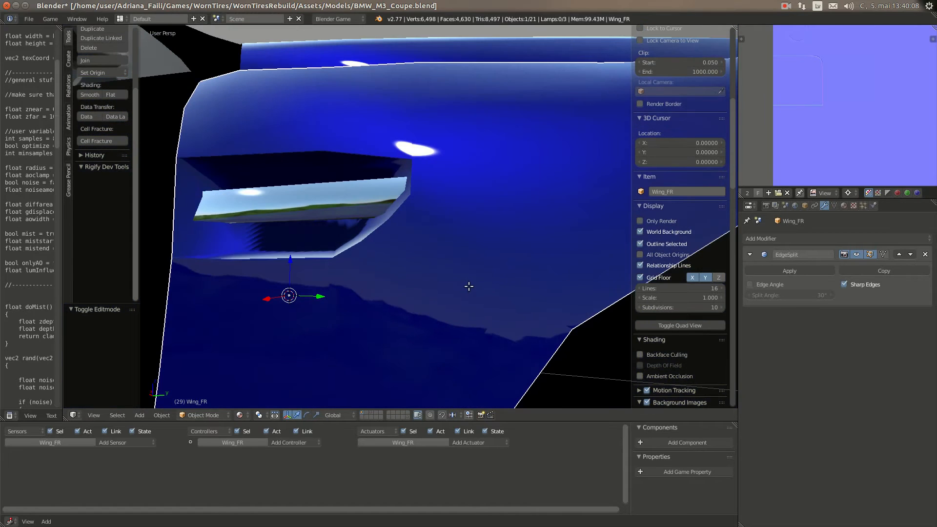
key(Tab)
text(r)
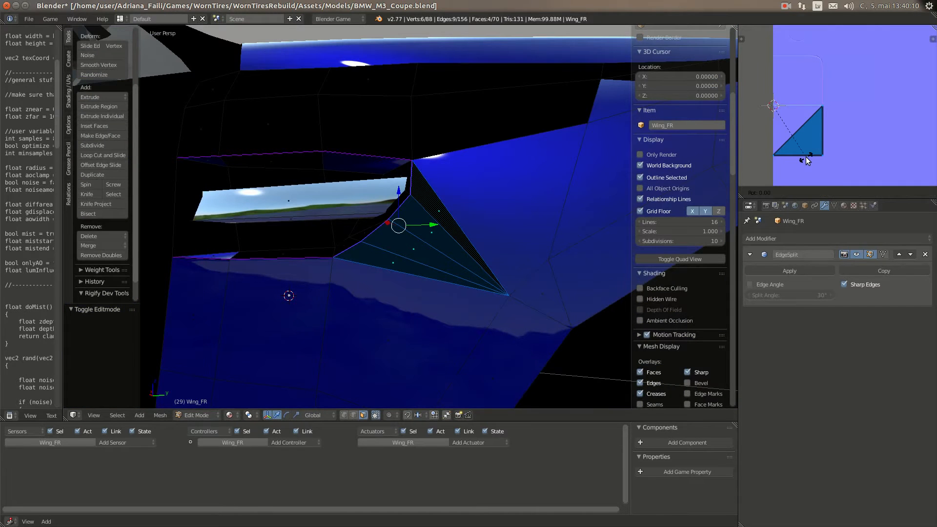
text(-90)
right_click(805, 160)
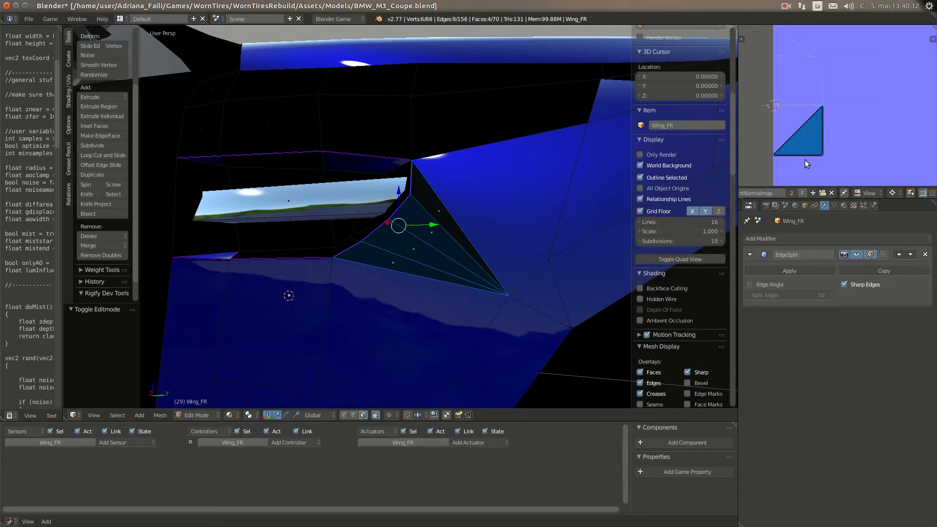
click(893, 192)
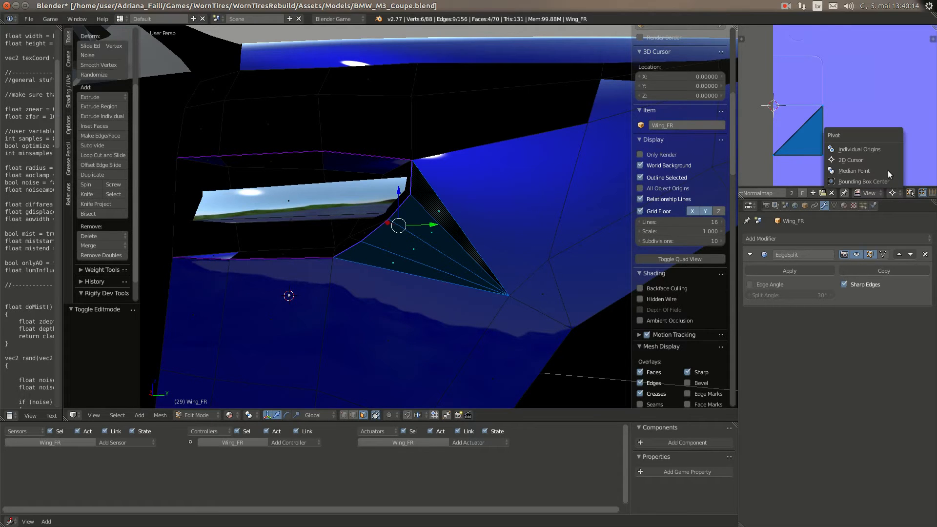
click(889, 171)
text(r)
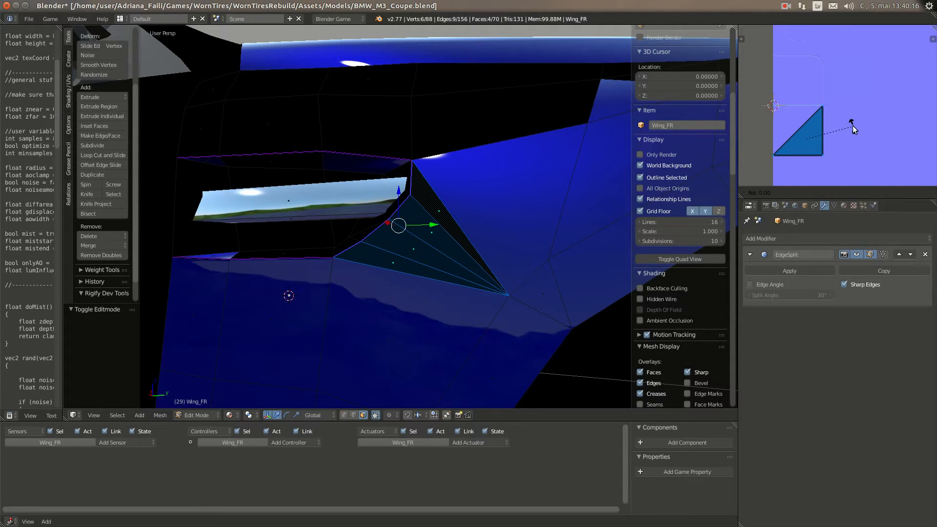
text(-90)
right_click(854, 122)
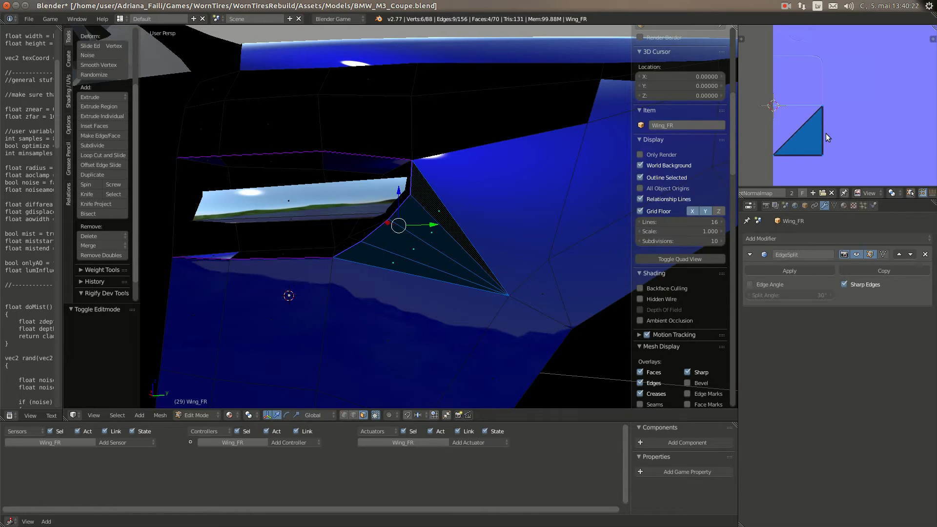
Step: Place the 2D cursor at X 0.125 and Y 0.375, the centre of the tile holding the triangles' UVs
key(shift+s)
click(822, 119)
key(n)
scroll(873, 139, down, 5)
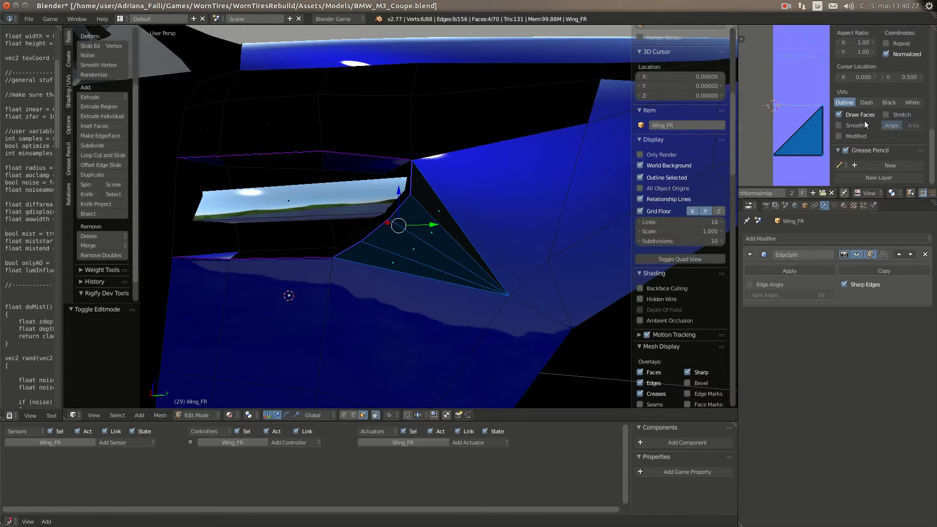
click(854, 77)
text(.125)
key(Return)
click(899, 74)
text(.375)
key(Return)
key(n)
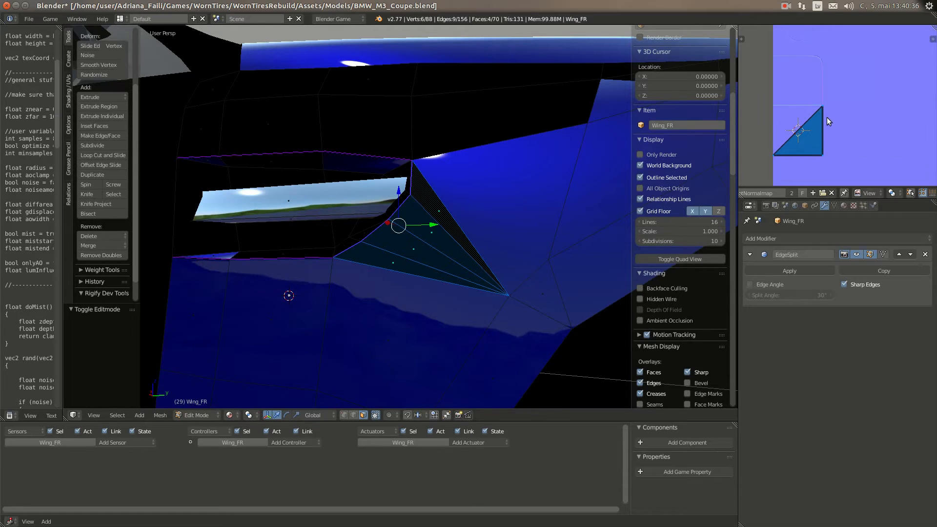
Step: Rotate the UVs of the four triangles by 90 degrees about the 2D cursor, and check the vent's front edge in Object Mode
scroll(830, 131, up, 1)
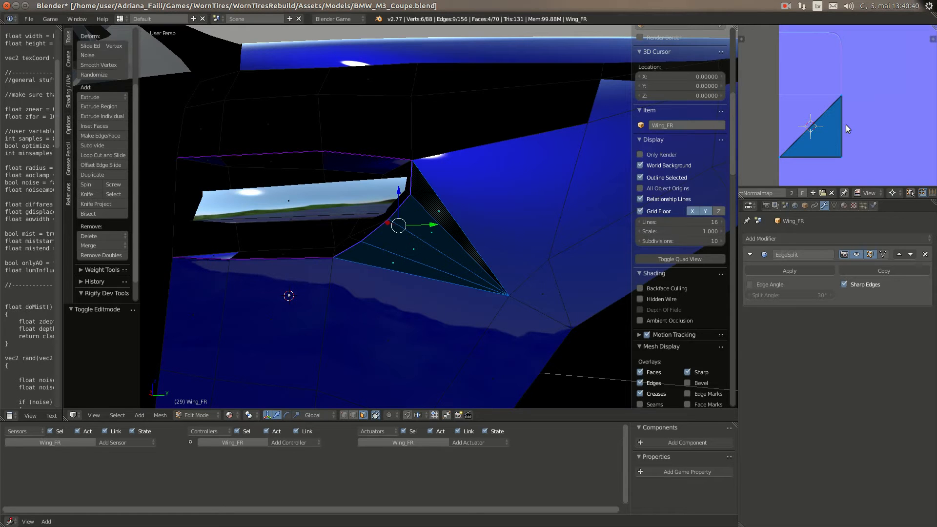
text(r90)
key(Return)
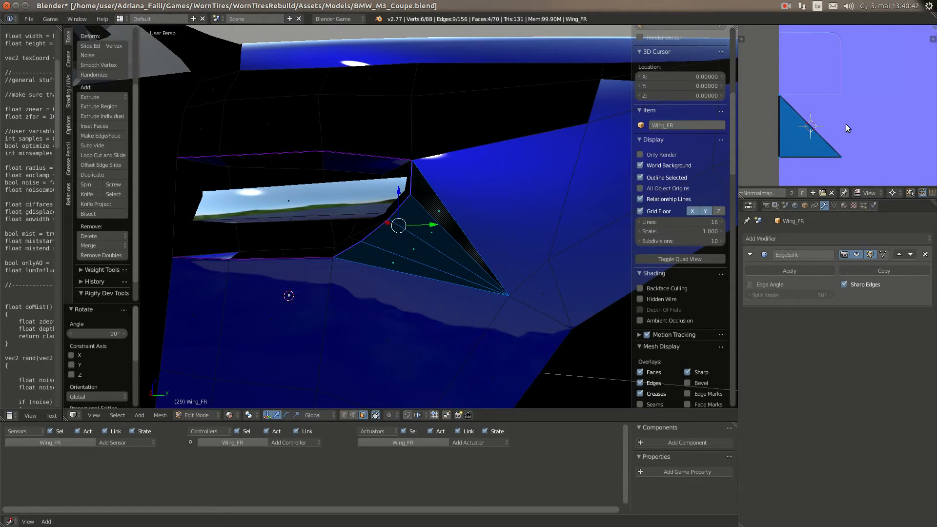
key(Tab)
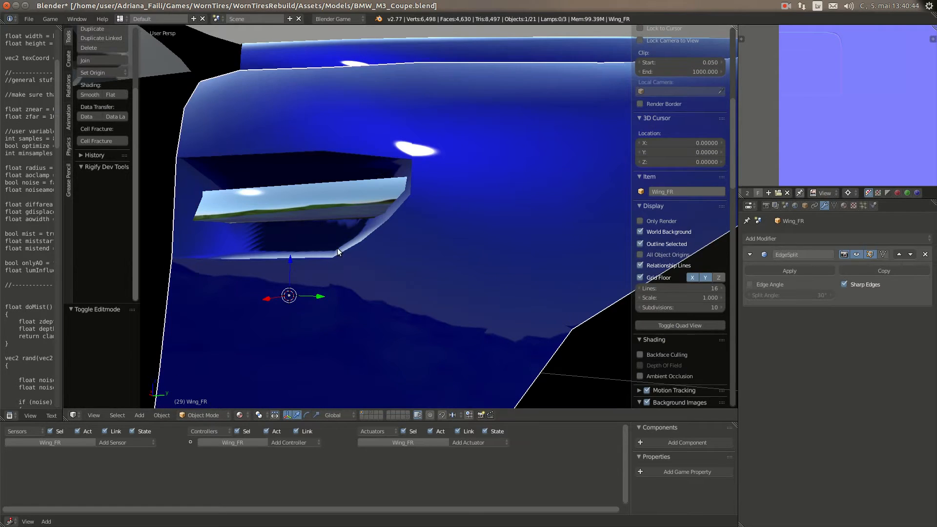
scroll(362, 241, up, 3)
key(Tab)
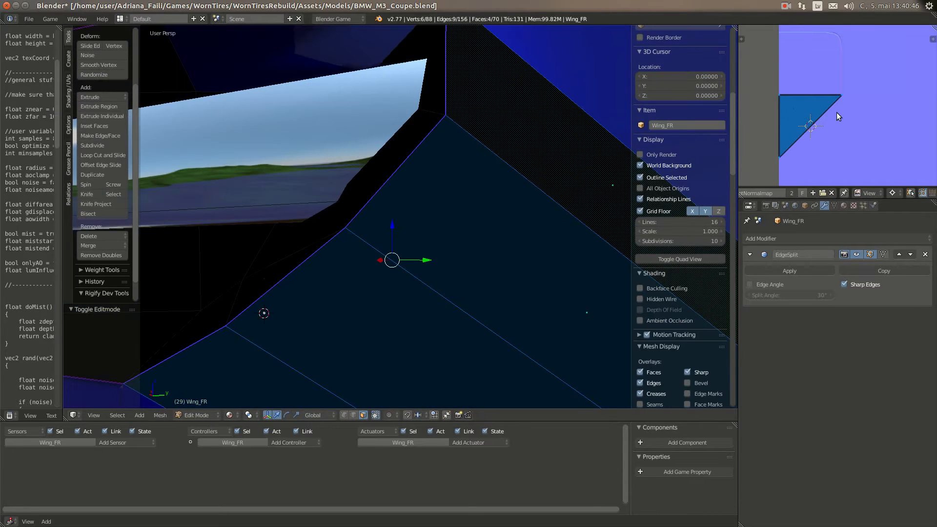
Step: Rotate the four triangles' UVs a further 90 degrees and inspect the vent's surroundings in Object Mode
text(r90)
key(Return)
key(Tab)
scroll(399, 210, down, 4)
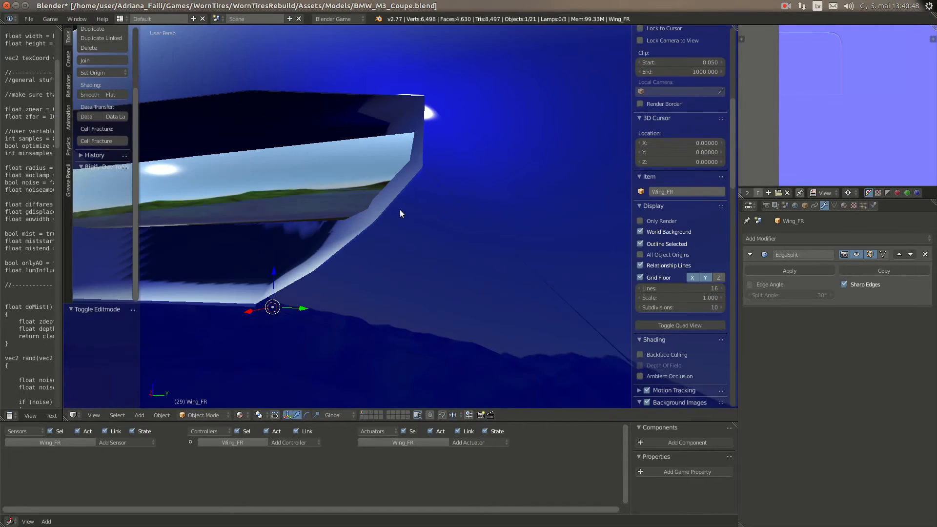
scroll(400, 210, down, 2)
scroll(396, 206, up, 5)
key(Tab)
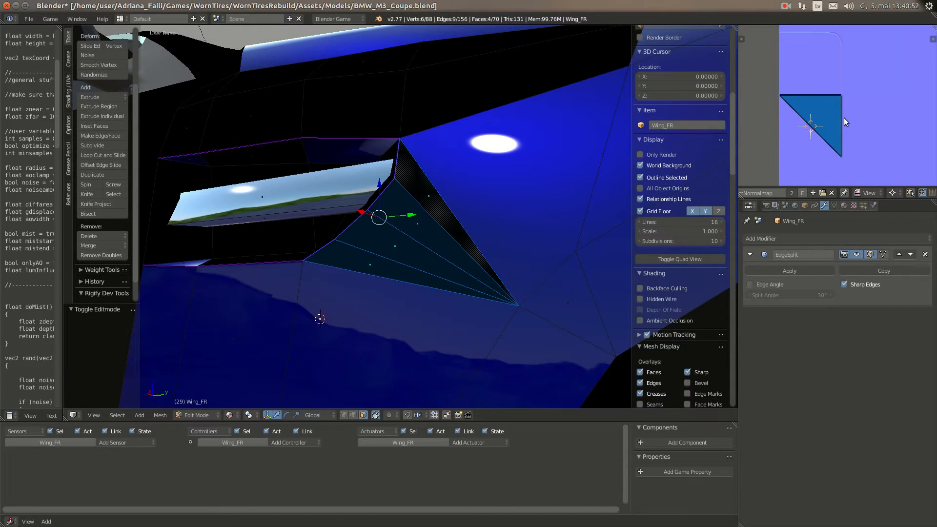
Step: Move the lower-right UV corner of the four triangles -0.25 along X
key(a)
key(a)
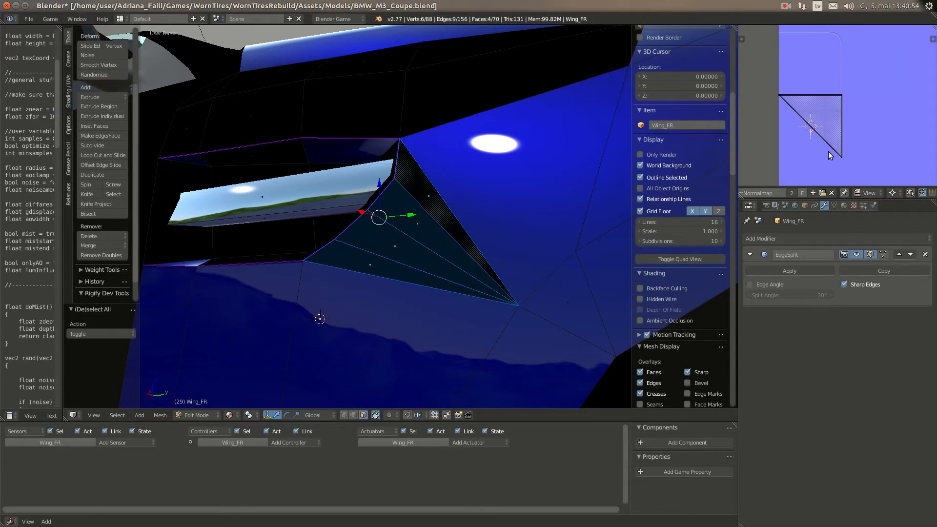
key(b)
drag(828, 152, 871, 158)
key(g)
text(x)
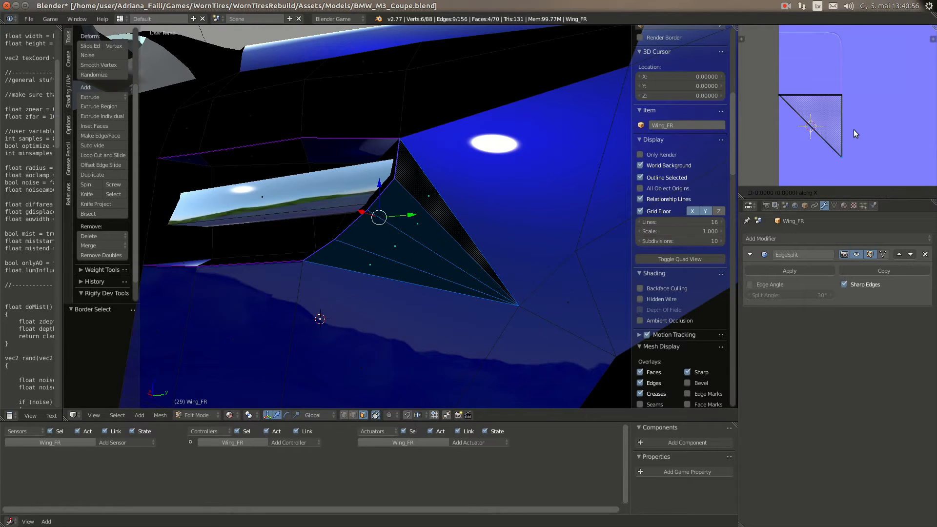
text(-128)
key(Return)
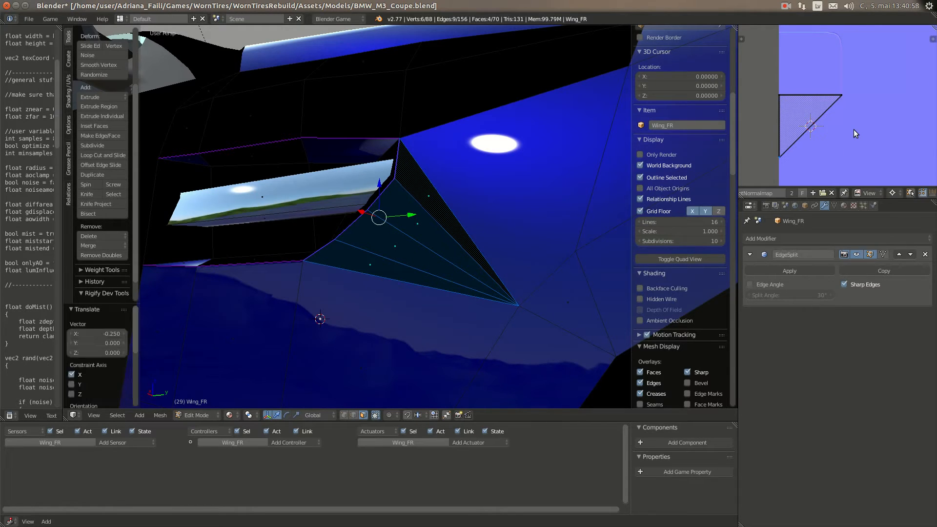
Step: Rotate all UVs of the four triangles by 90 degrees and compare the vent's front edge in Object Mode
key(a)
key(a)
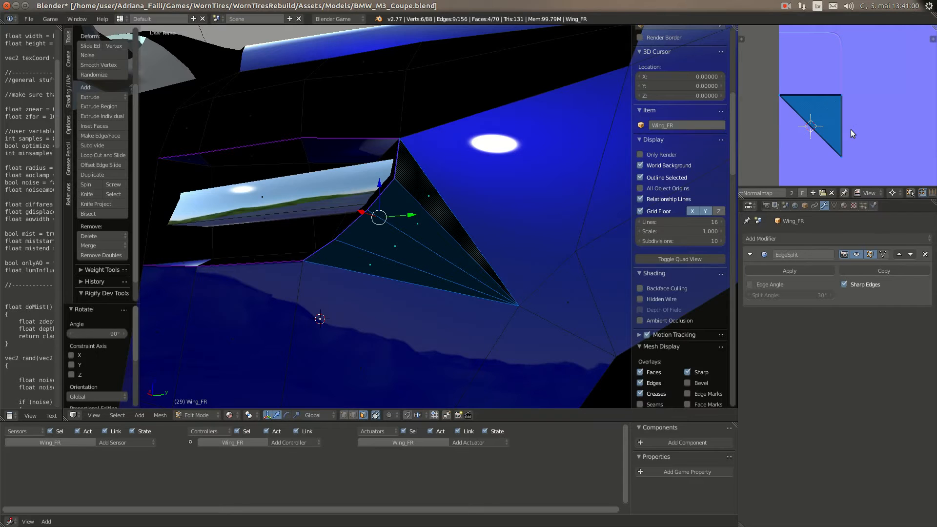
key(Tab)
scroll(358, 183, up, 3)
middle_drag(388, 186, 400, 186)
key(Tab)
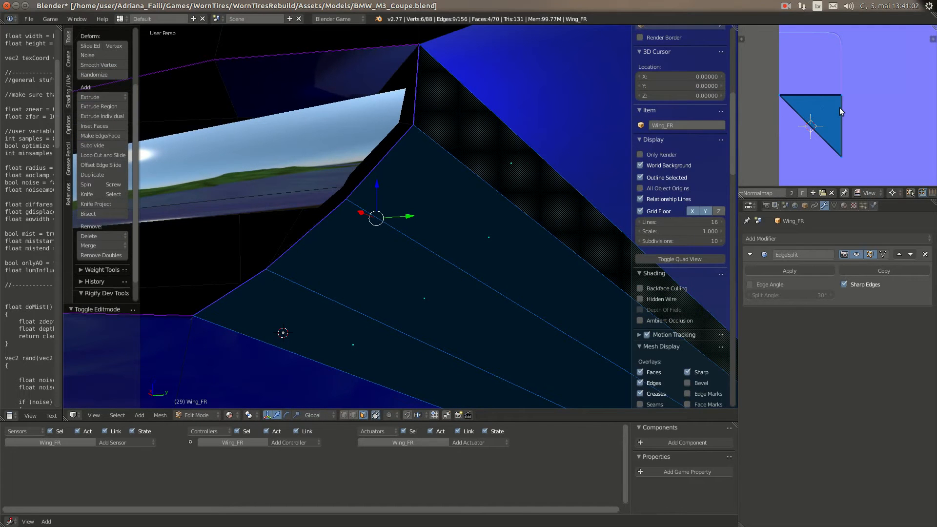
key(Tab)
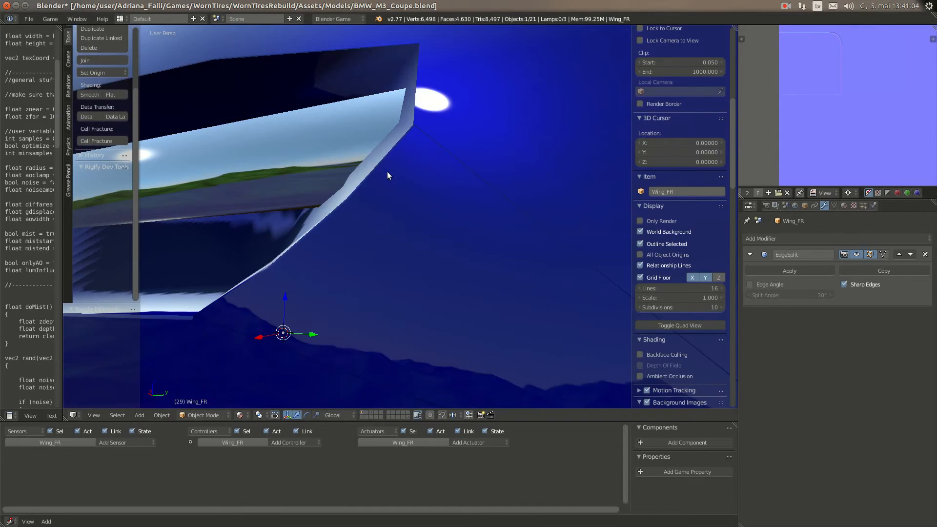
key(Tab)
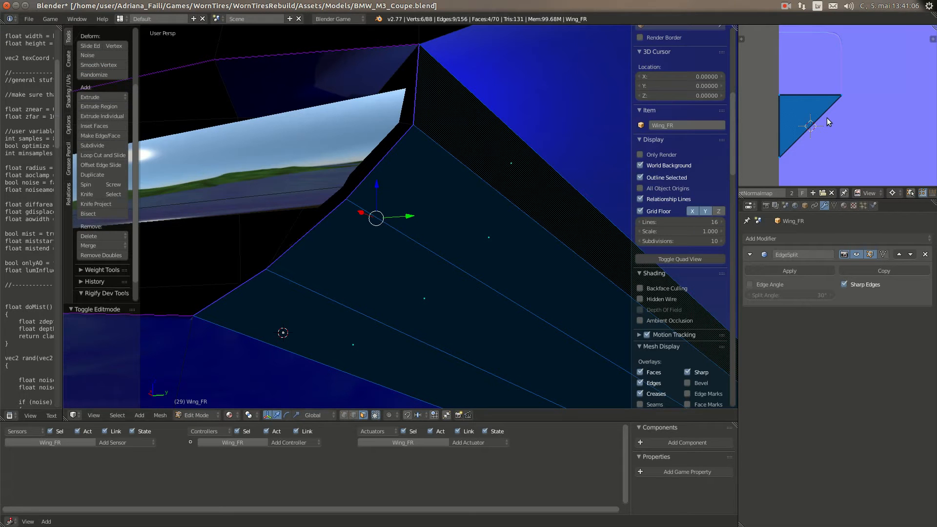
Step: Move the lower-left UV corner of the four triangles 0.25 along X, and check the result in Object Mode
key(a)
key(b)
drag(776, 150, 791, 165)
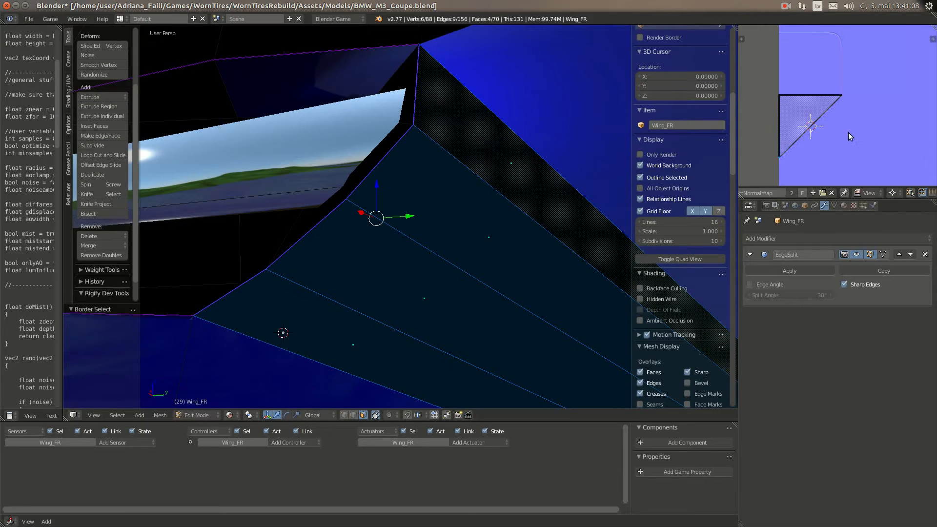
text(g.25)
key(Return)
key(a)
key(a)
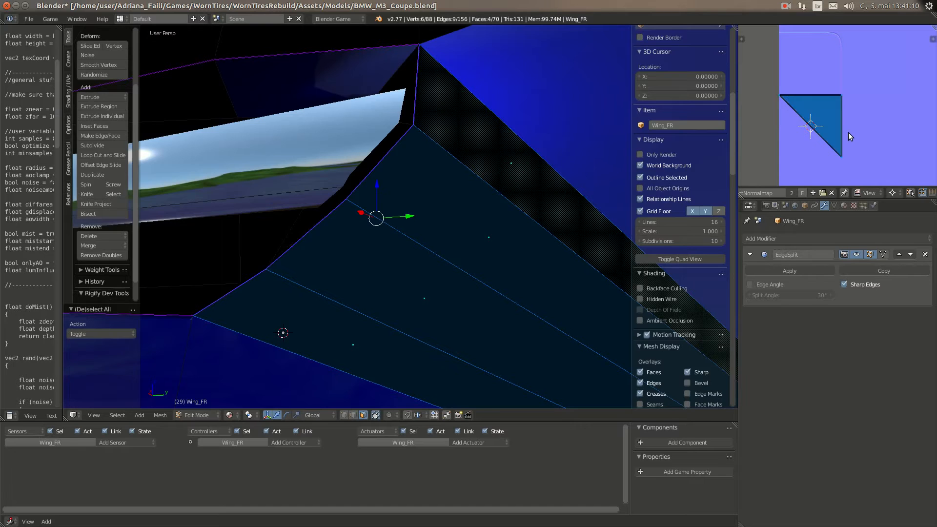
key(Tab)
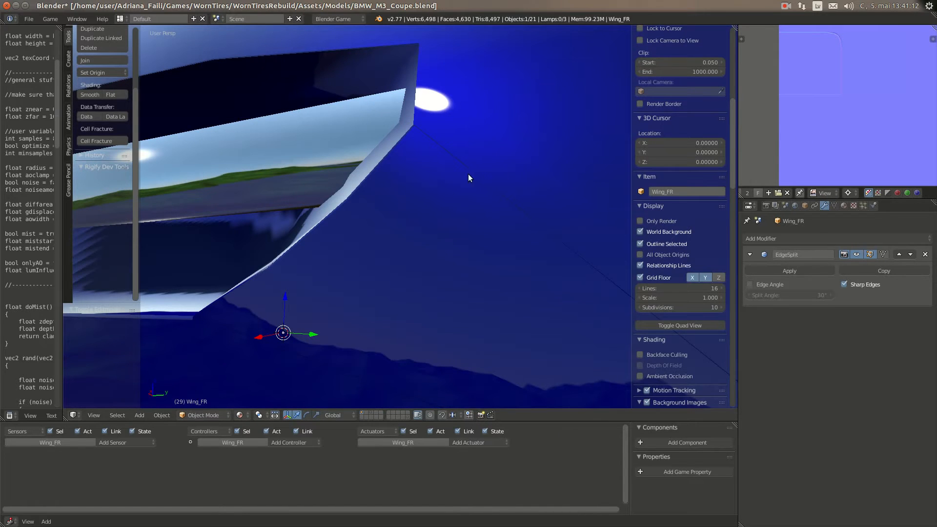
key(Tab)
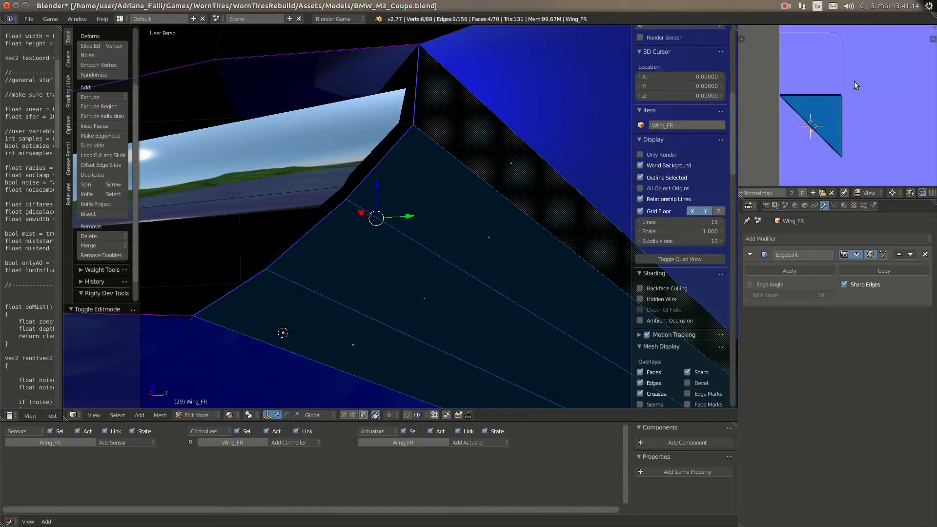
Step: Inspect the reflections along the side vent's front edge in Object Mode
key(Tab)
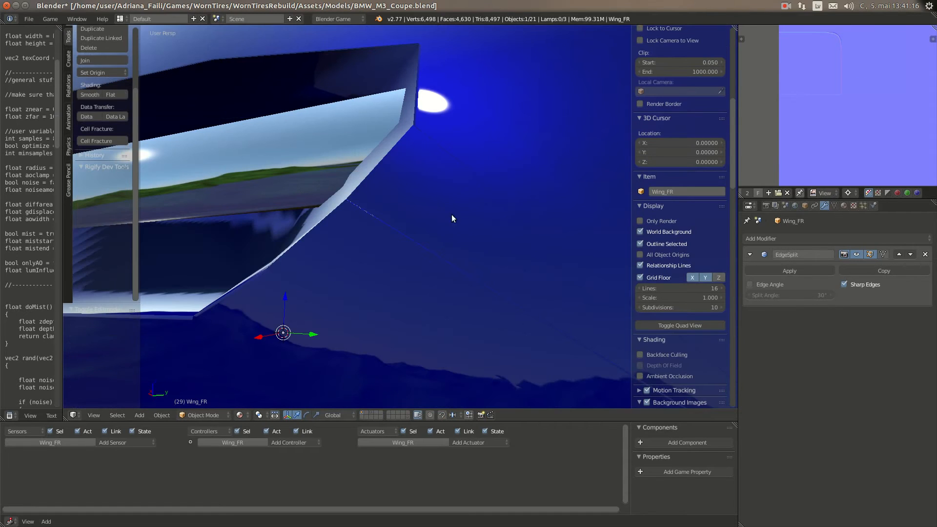
key(KP_6)
mouse_move(471, 225)
middle_down()
mouse_move(424, 221)
mouse_move(453, 215)
mouse_move(458, 228)
middle_up()
key(Tab)
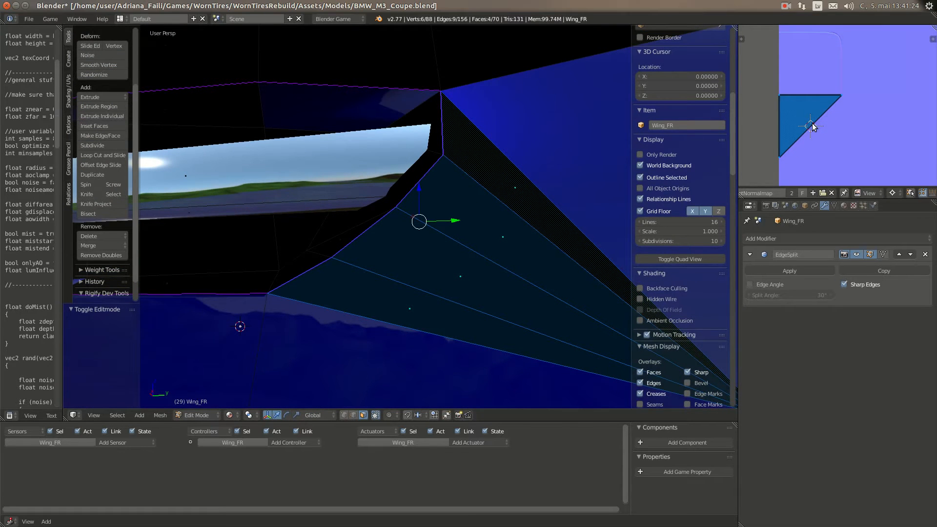
Step: Shift the lower-left UV corner of the four triangles 0.25 along X, and check the wing's shading around the vent in Object Mode
drag(787, 159, 803, 159)
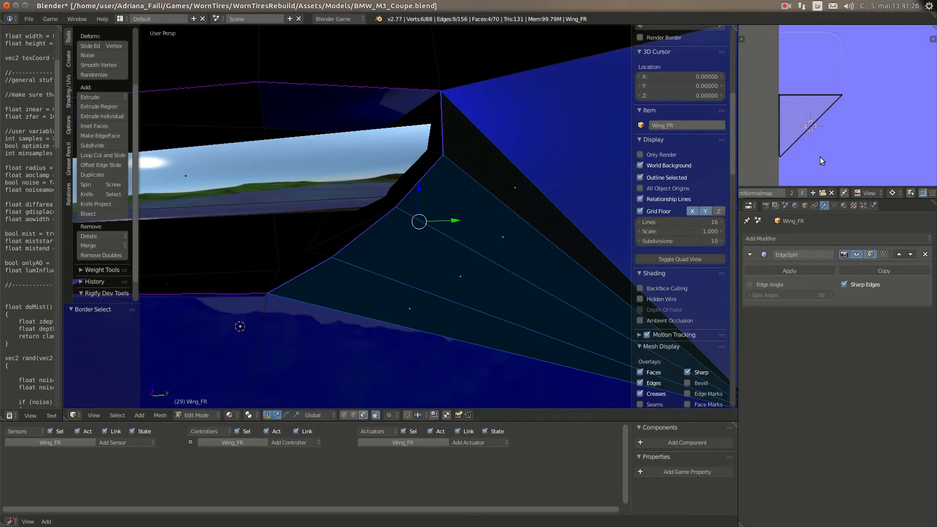
text(gx0.25)
key(Return)
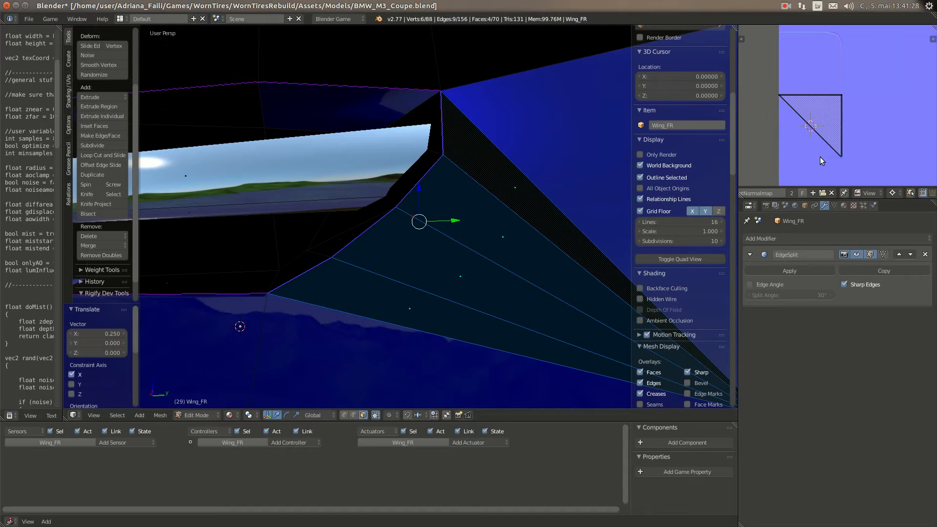
key(Tab)
scroll(422, 229, down, 3)
middle_drag(422, 228, 404, 226)
key(Tab)
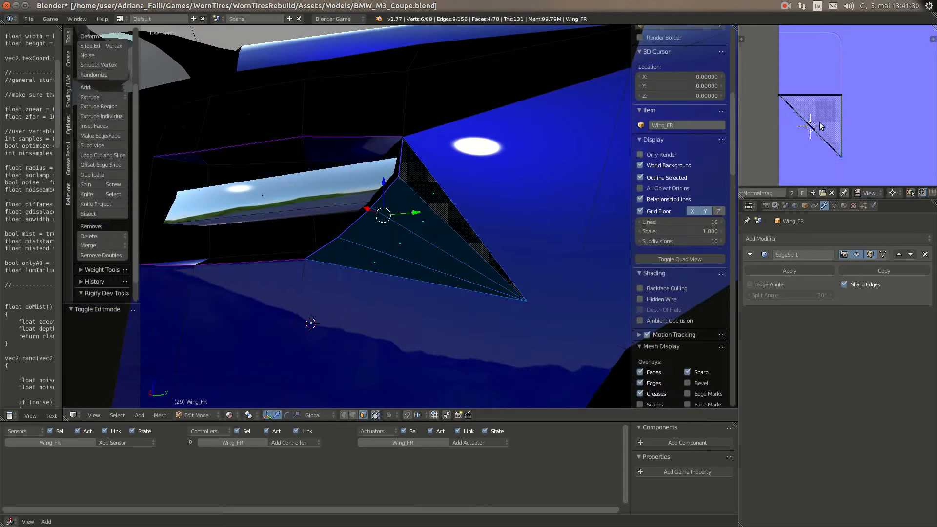
Step: Rotate all UVs of the four triangles by -90 degrees and compare the shading in Object Mode
text(aar-90)
key(Return)
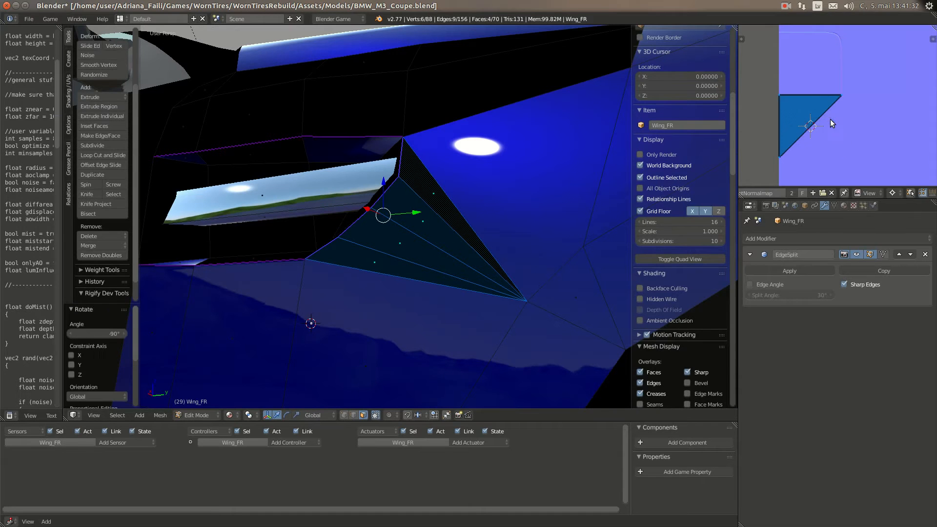
key(Tab)
key(Tab)
Step: Move only the lower-left UV corner of the rotated triangles 0.25 along X, and check the surface in Object Mode
key(a)
key(b)
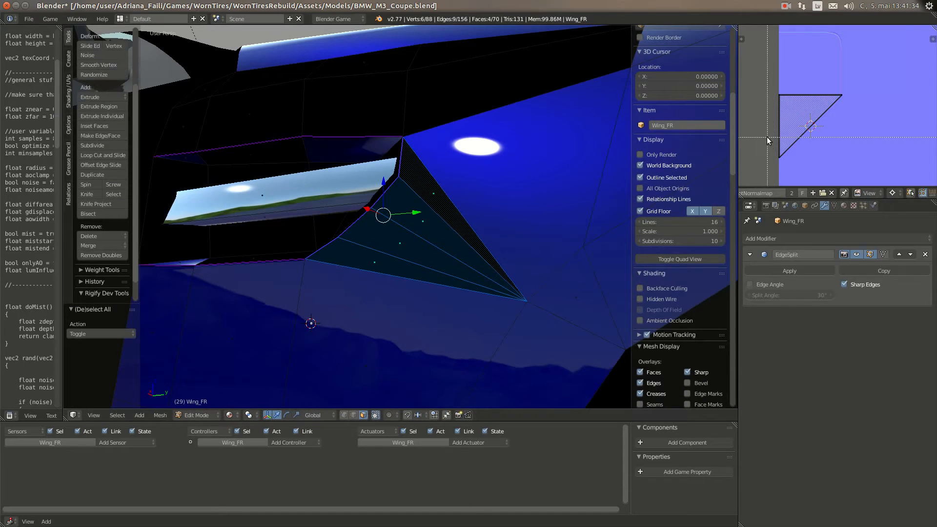
drag(768, 138, 826, 159)
text(sx-1)
key(Return)
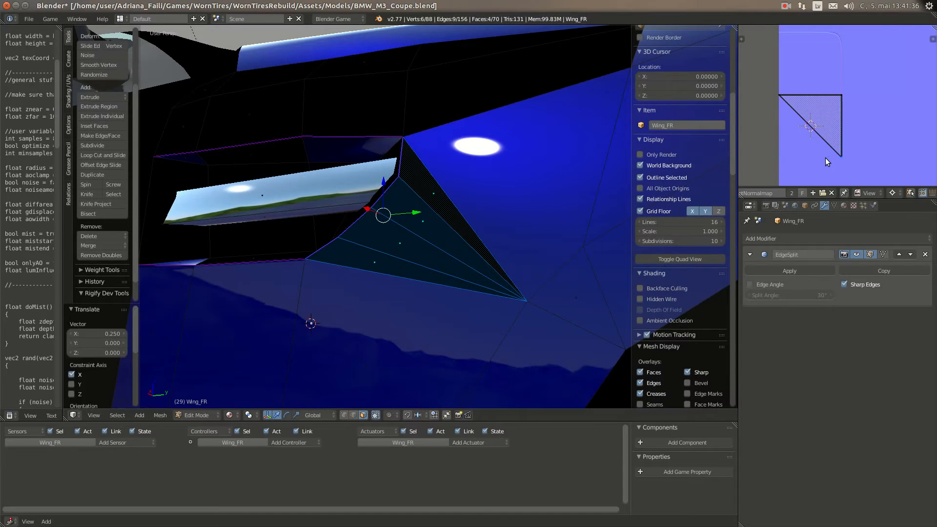
key(Tab)
key(Tab)
Step: Select all UVs of the four triangles, rotate them -90 degrees, and inspect the vent's front edge closely in Object Mode
text(a)
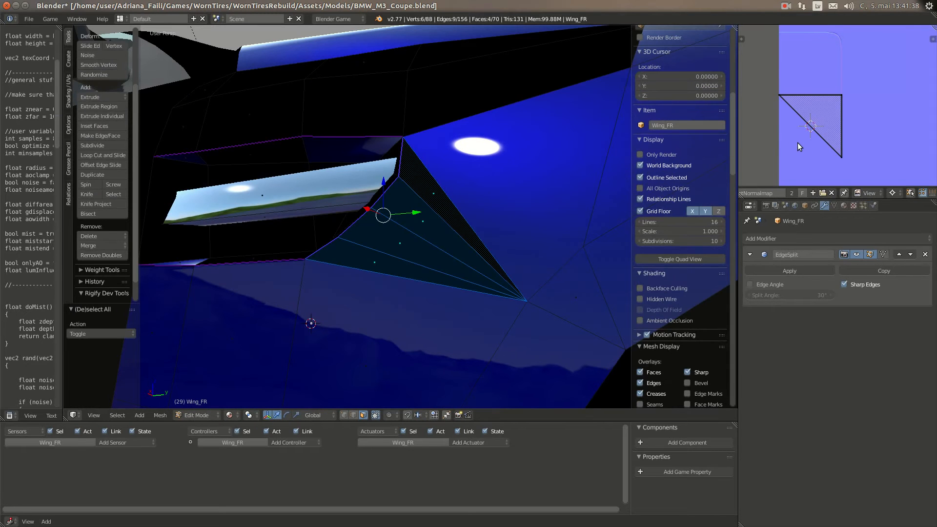
text(ar-90)
key(Return)
key(Tab)
middle_drag(410, 226, 450, 305)
key(Tab)
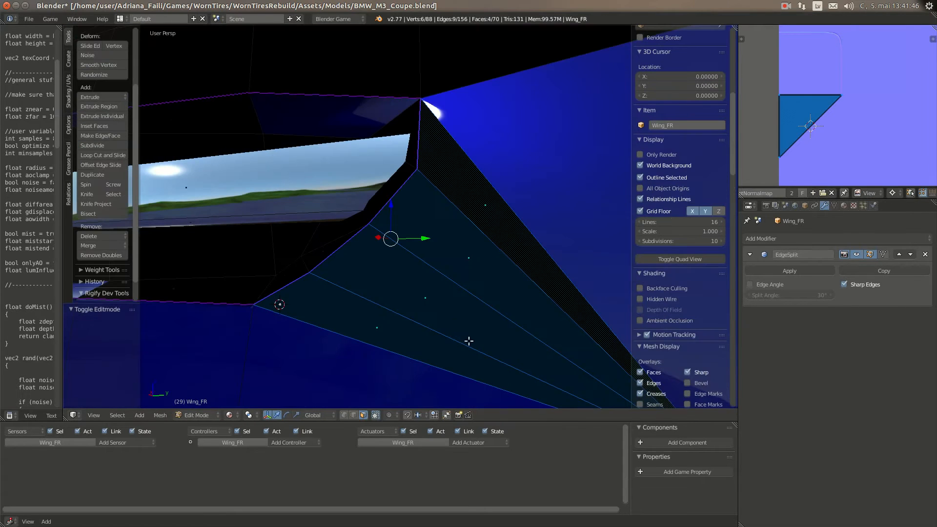
Step: Select only the uppermost and lowermost of the four triangles beside the vent, and examine their shading in Object Mode
right_click(491, 181)
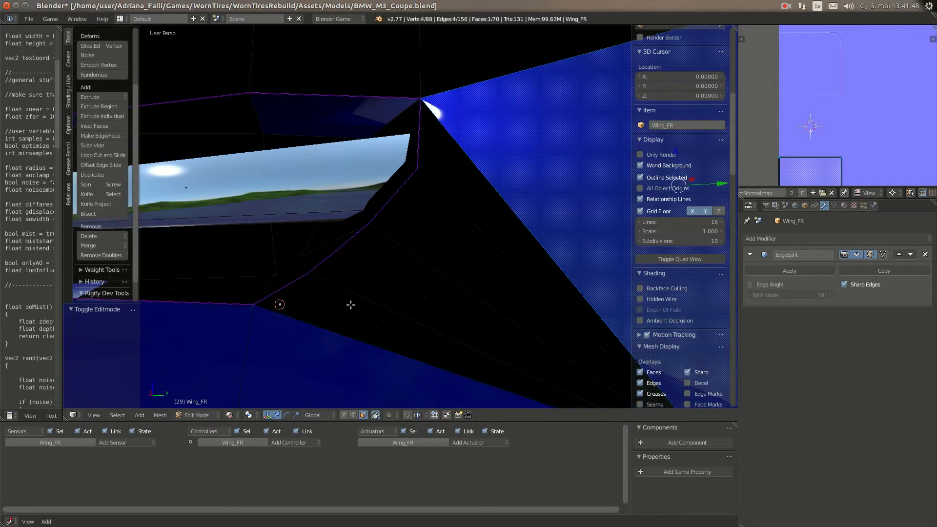
shift+right_click(339, 314)
key(Tab)
middle_drag(339, 314, 404, 287)
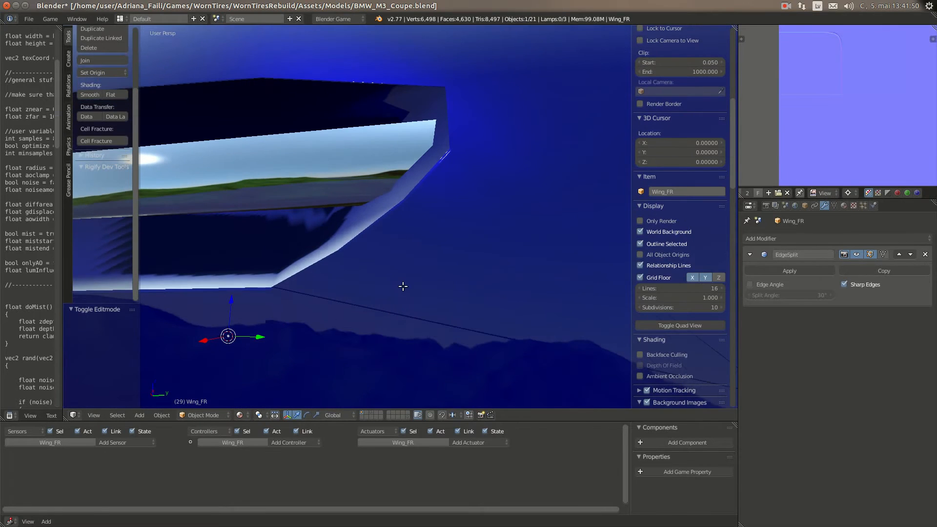
key(Tab)
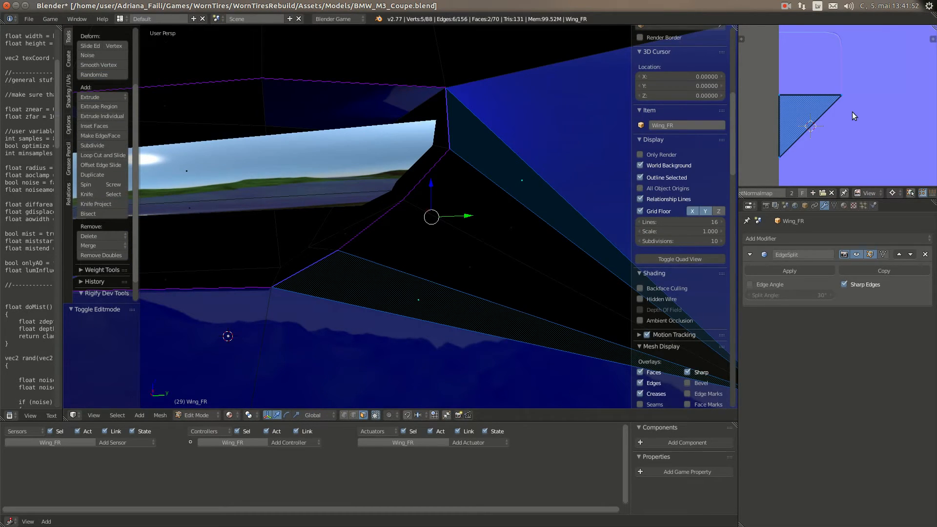
key(Tab)
middle_drag(438, 226, 517, 182)
key(Tab)
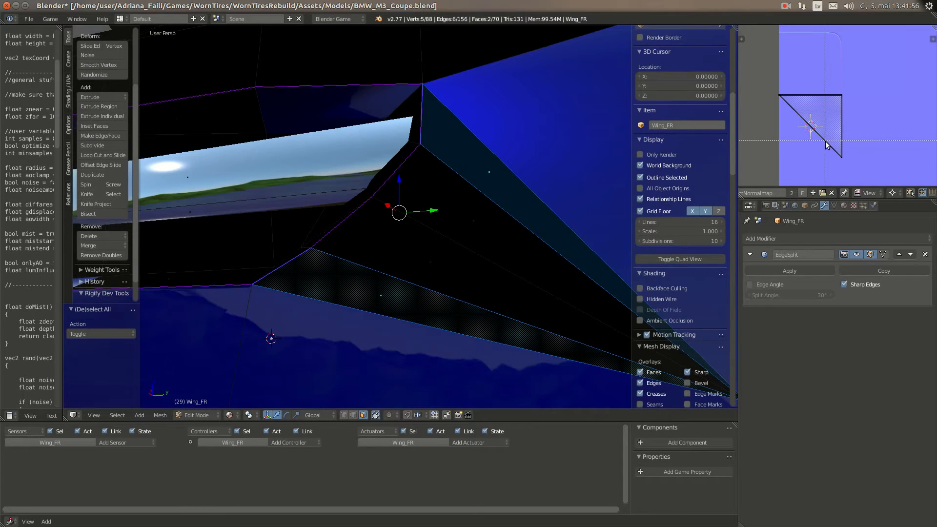
Step: Move the lower-right UV corner of the selected wing triangle by -0.25 along X
drag(825, 141, 859, 132)
text(g)
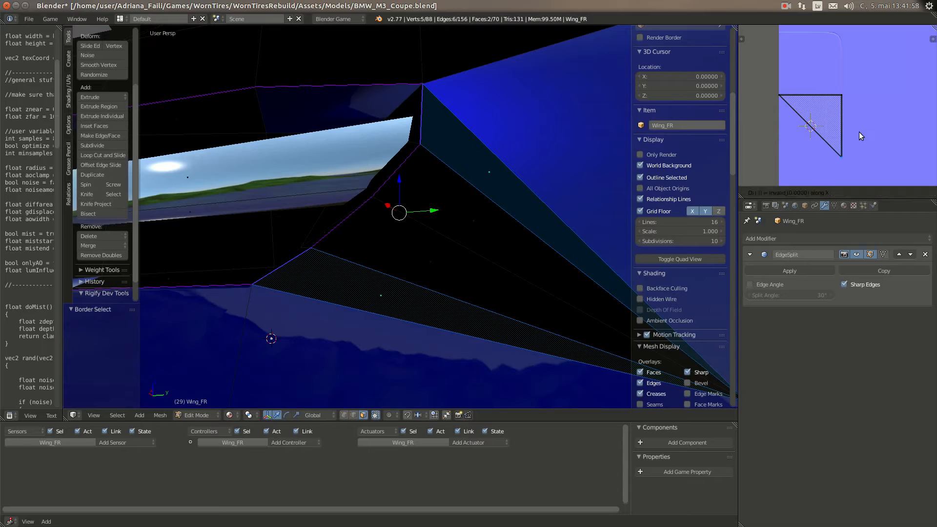
text(-0.25)
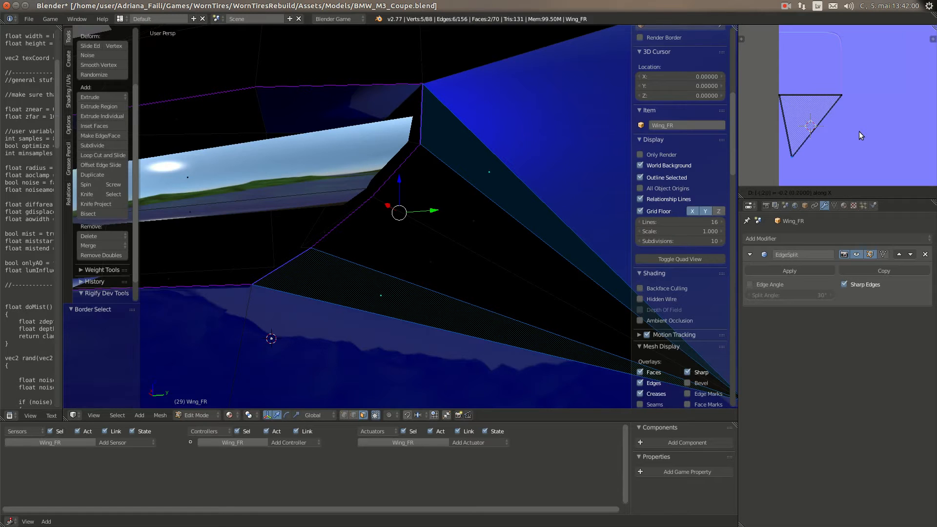
key(Return)
Step: Rotate the triangle's whole UV island by 90° and leave mesh editing
text(aar9)
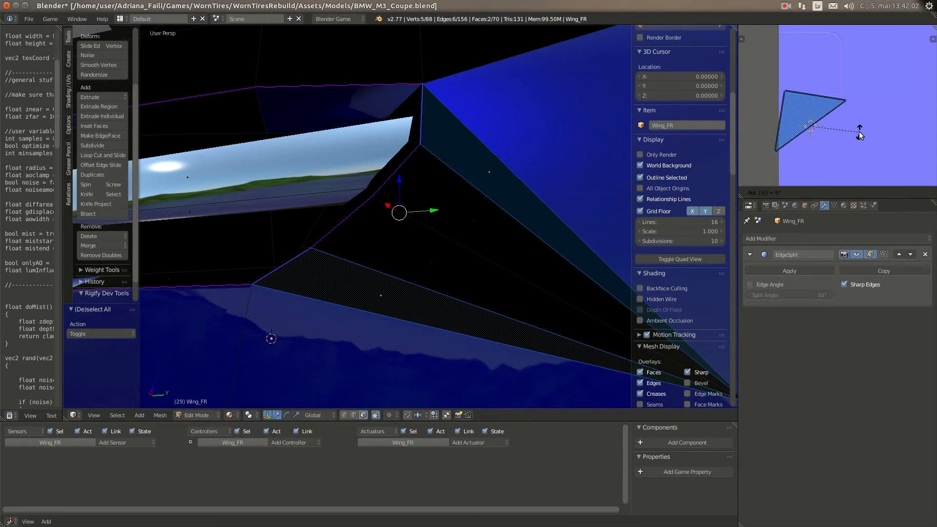
text(0--)
key(Return)
key(Tab)
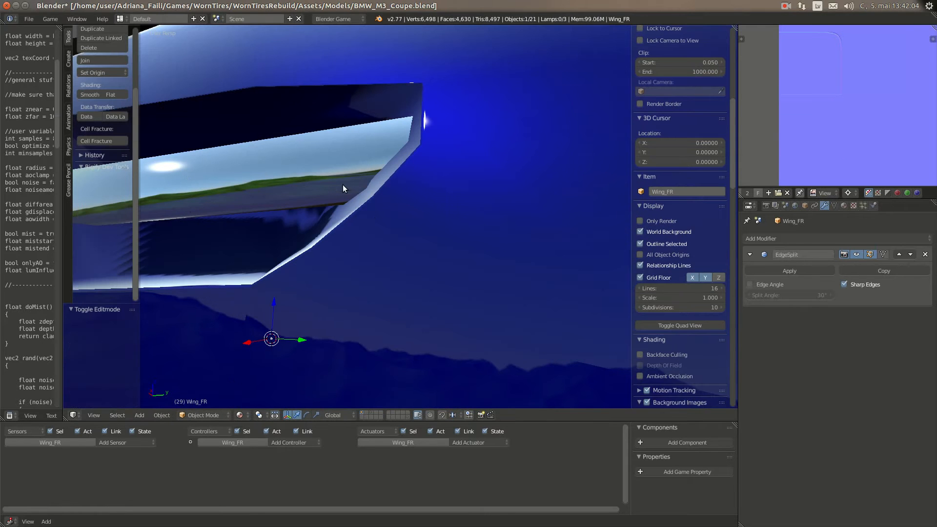
Step: Examine the corrected wing's shading on the car and its full UV layout from several angles
mouse_move(380, 209)
middle_down()
mouse_move(349, 206)
mouse_move(396, 214)
middle_up()
scroll(350, 205, down, 5)
scroll(396, 214, down, 3)
middle_drag(360, 291, 392, 309)
scroll(399, 299, down, 5)
scroll(435, 274, up, 1)
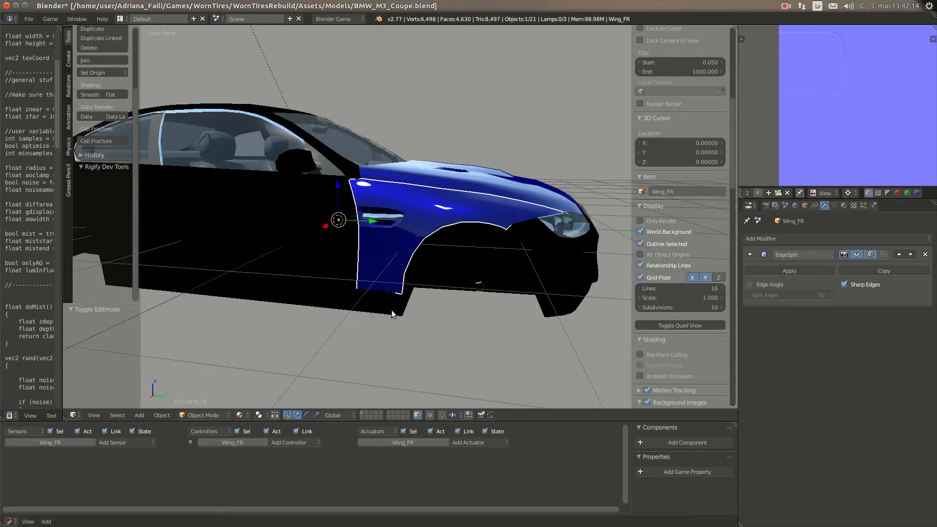
scroll(392, 309, up, 2)
key(Tab)
key(a)
key(a)
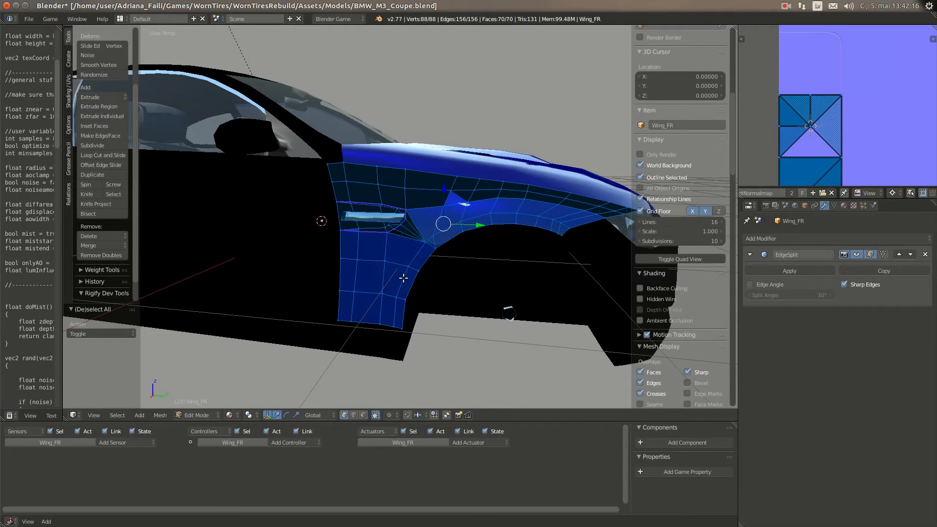
middle_drag(378, 245, 351, 265)
scroll(350, 266, down, 5)
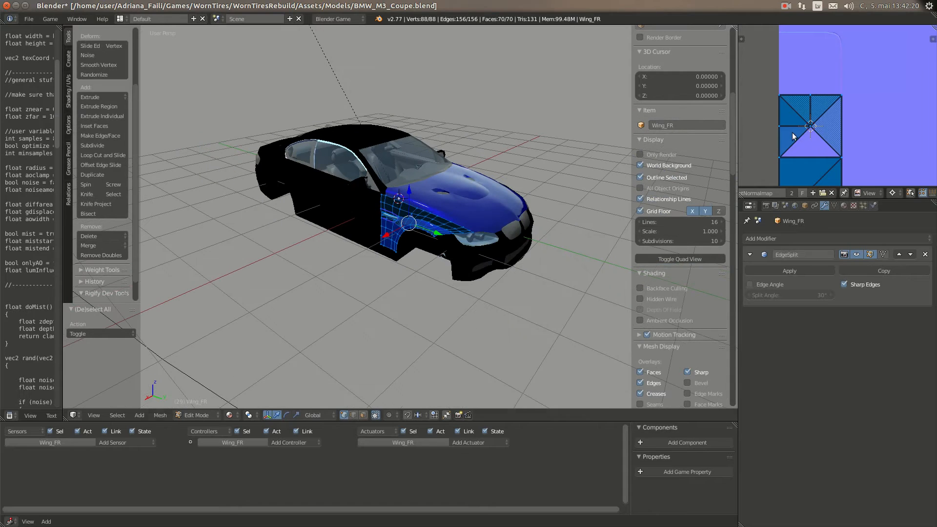
scroll(837, 128, down, 2)
key(Tab)
Step: Delete the old wing object on the opposite side of the car's front
middle_drag(376, 260, 518, 234)
key(a)
right_click(464, 285)
key(x)
click(464, 285)
Step: Duplicate the Wing_FR object and mirror the copy across the car by scaling it -1 along global X
right_click(430, 229)
scroll(403, 236, up, 2)
scroll(403, 237, down, 2)
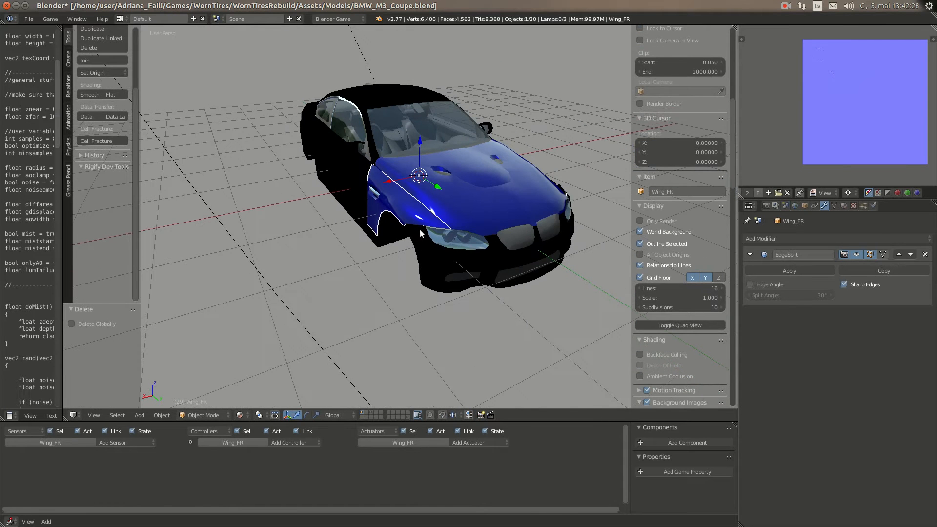
key(shift+d)
text(x)
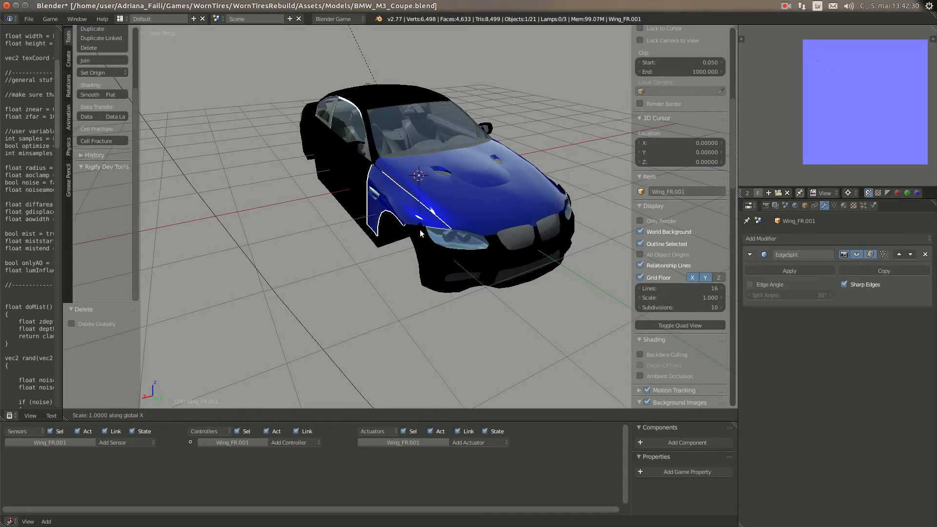
text(-1)
key(Return)
Step: Apply the scale transform of the mirrored wing copy
middle_drag(478, 250, 421, 227)
key(ctrl+a)
click(391, 247)
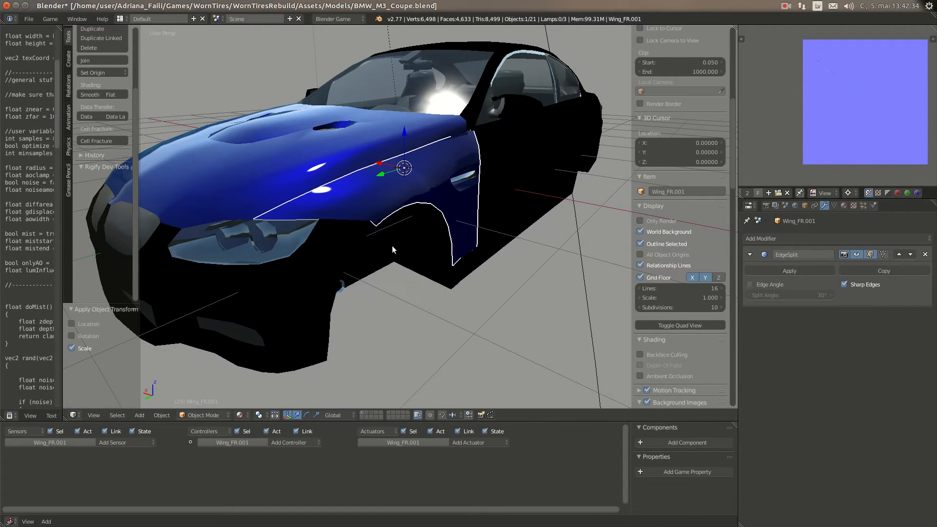
Step: Flip the normals of all faces in the mirrored wing
key(Tab)
key(a)
key(a)
click(159, 415)
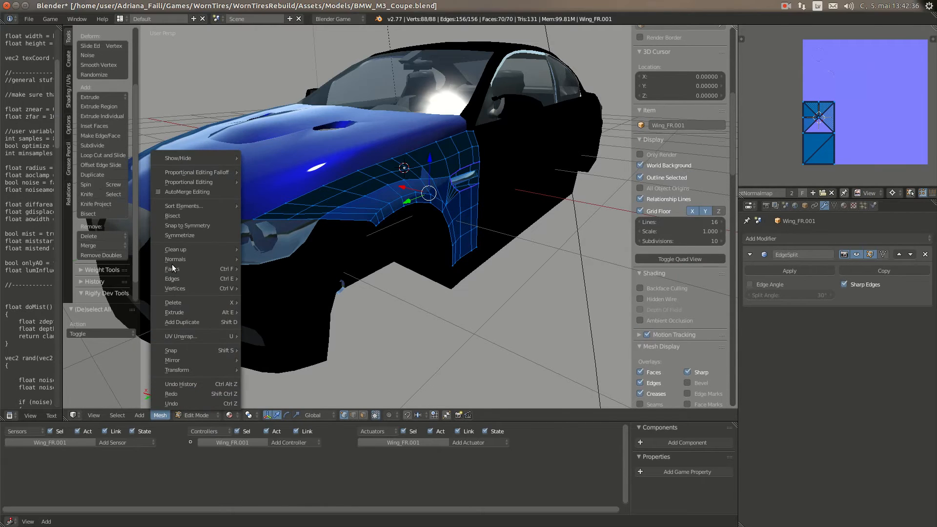
mouse_move(196, 259)
click(281, 288)
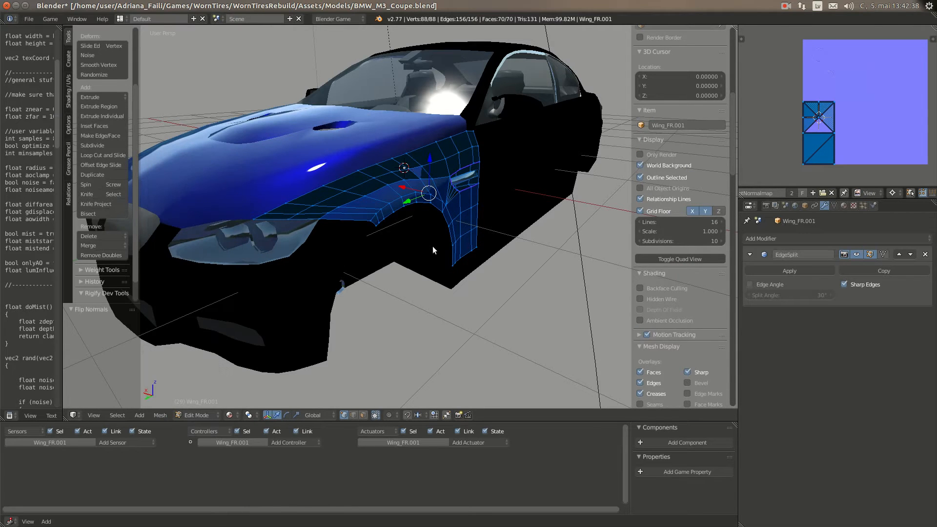
key(Tab)
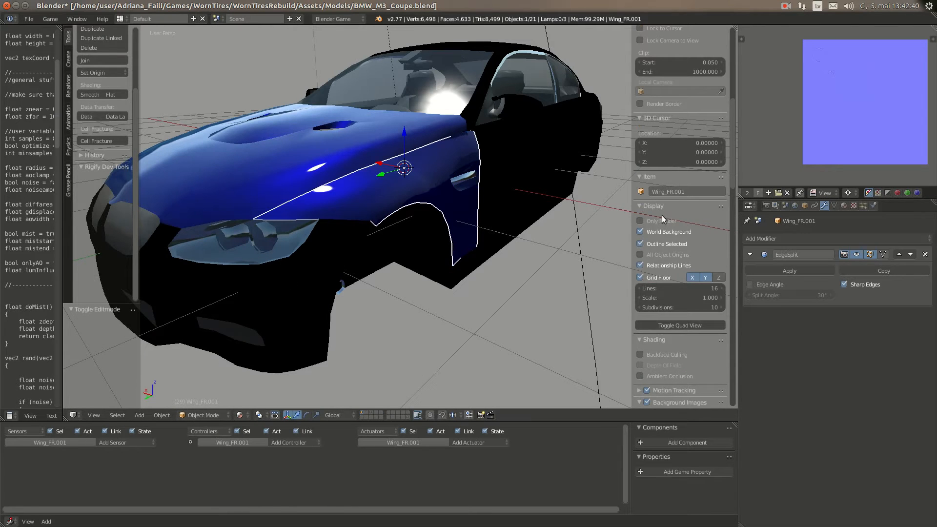
Step: Enable backface culling in the viewport and inspect the mirrored wing's face orientation
click(678, 350)
middle_drag(402, 308, 573, 240)
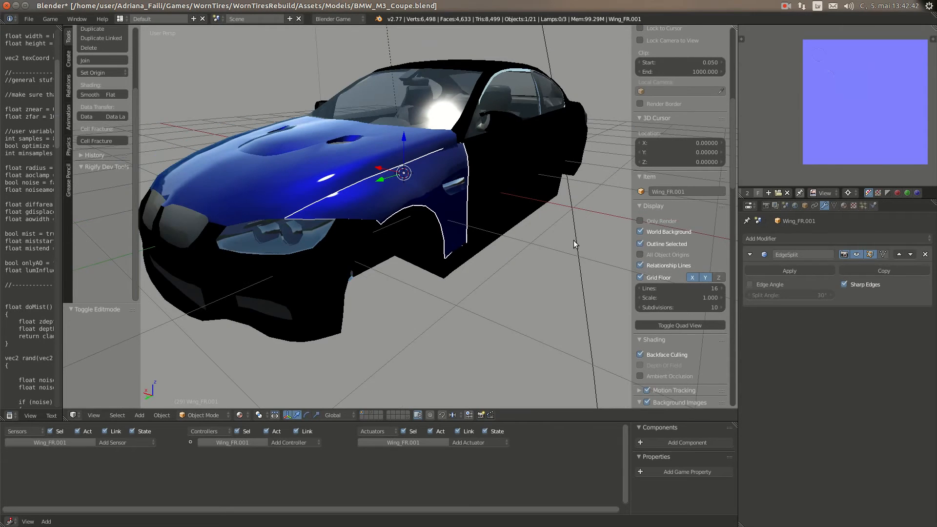
scroll(497, 238, up, 5)
middle_drag(499, 217, 564, 209)
scroll(534, 229, up, 6)
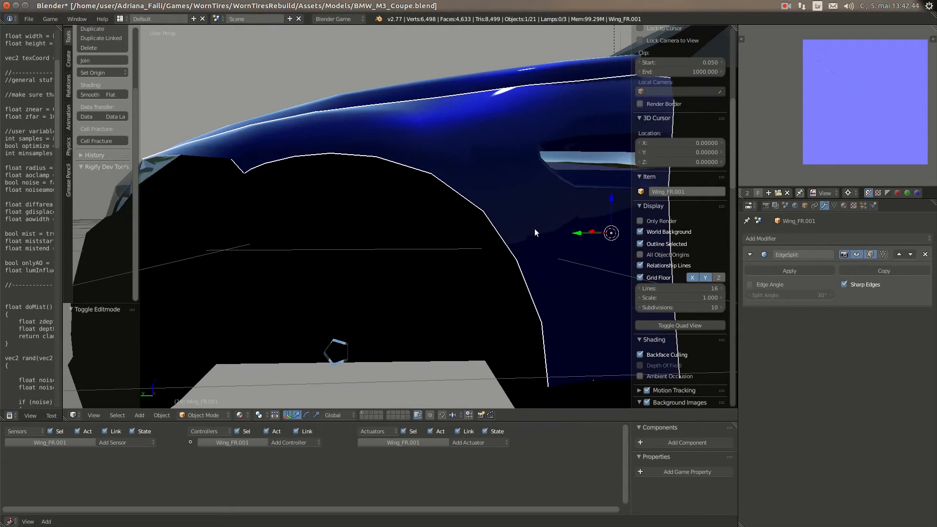
middle_drag(420, 272, 315, 274)
key(Tab)
key(Tab)
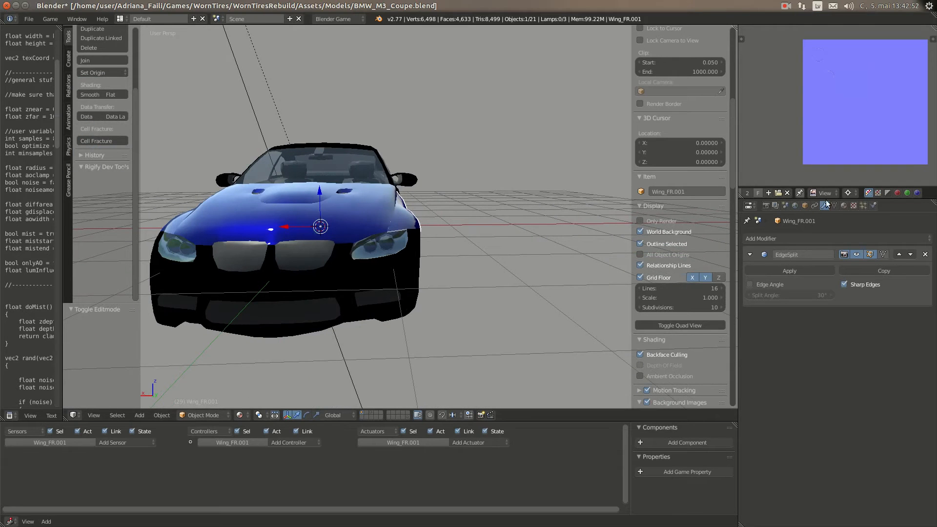
Step: Name both the mirrored wing's mesh data and its object Wing_FL
click(834, 205)
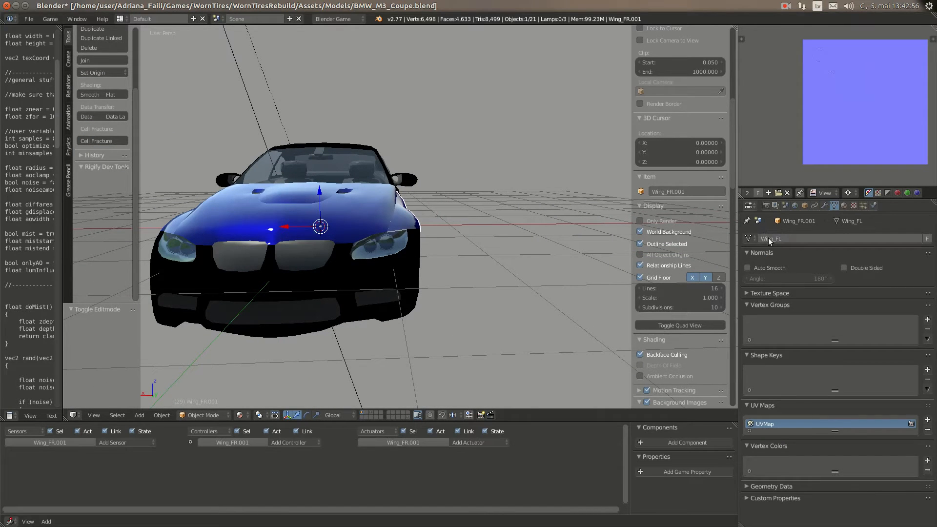
click(805, 205)
text(Wing_FL)
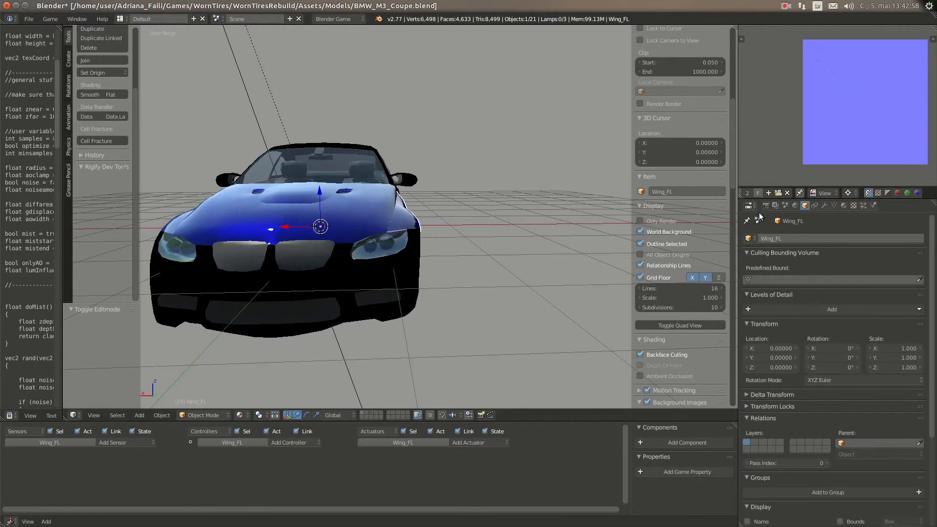
click(766, 205)
Step: Select the front bumper, open its mesh for editing and remove its double vertices
middle_drag(427, 200, 419, 233)
right_click(419, 233)
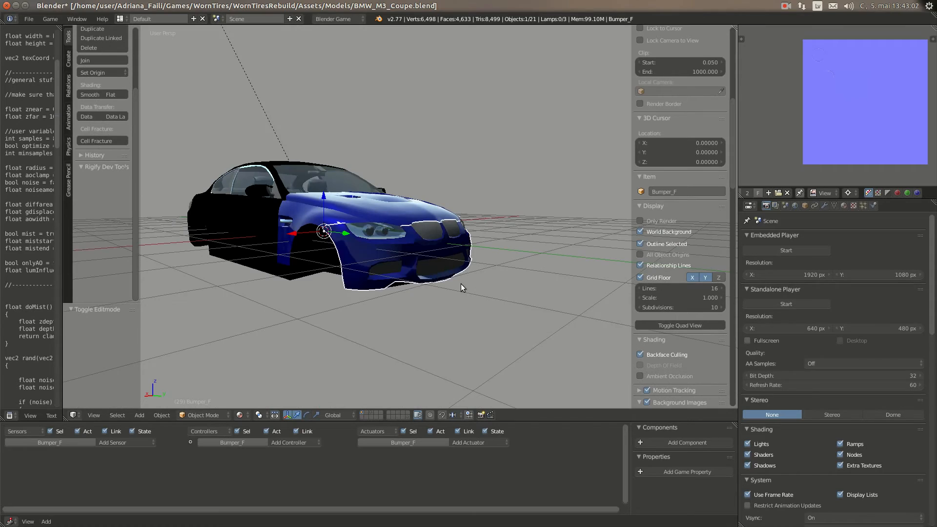
middle_drag(461, 283, 406, 302)
key(Tab)
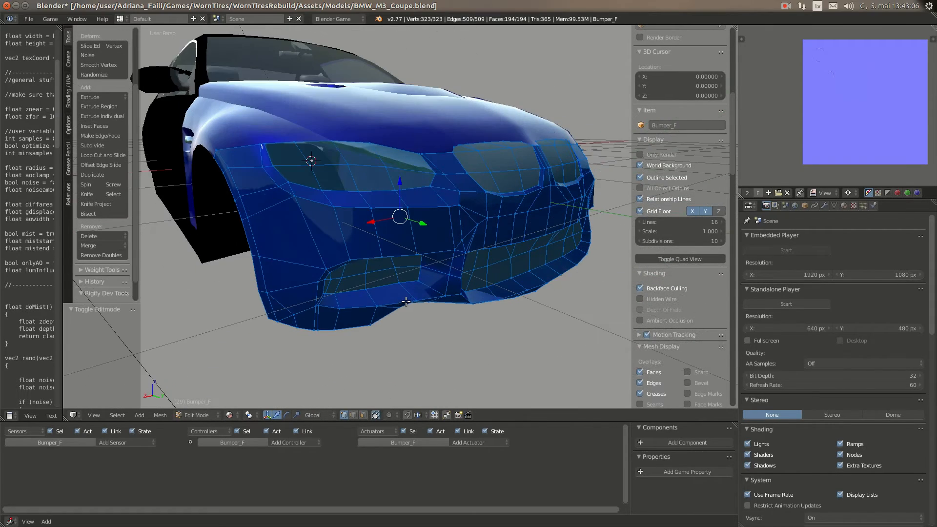
click(824, 203)
middle_drag(478, 234, 220, 210)
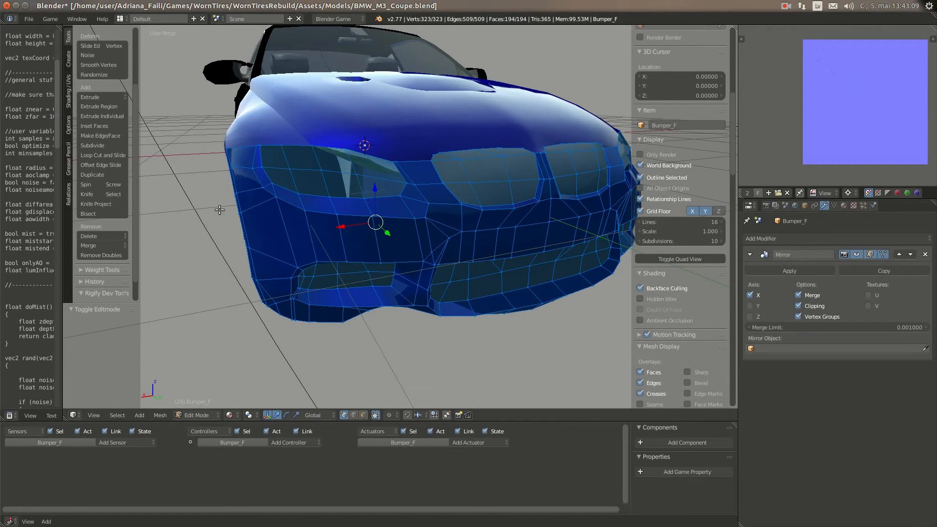
click(106, 256)
Step: Add an Edge Split modifier to the front bumper and disable its Edge Angle option, keeping Sharp Edges
click(823, 236)
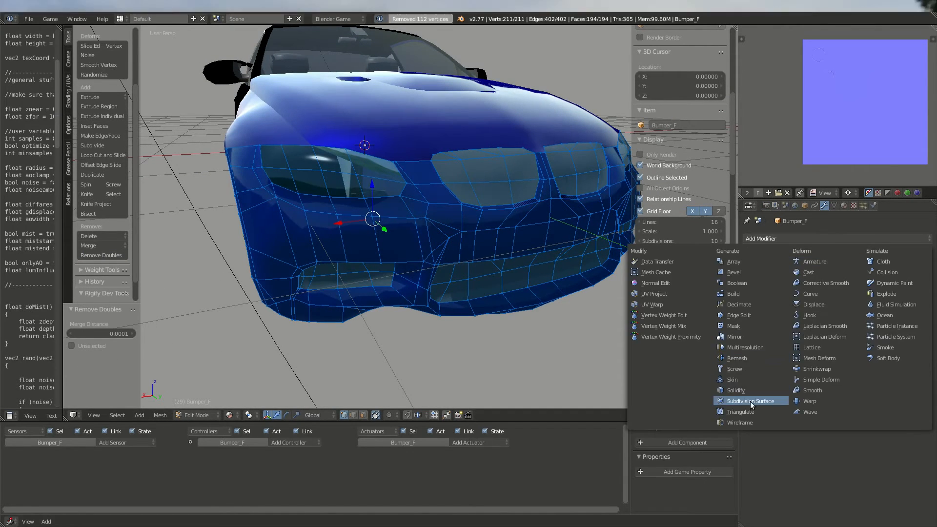
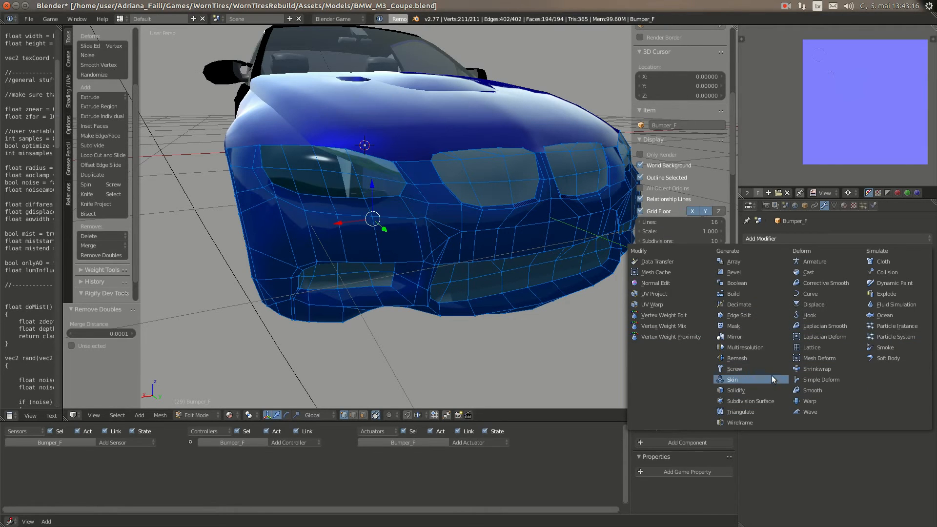
click(732, 317)
key(Tab)
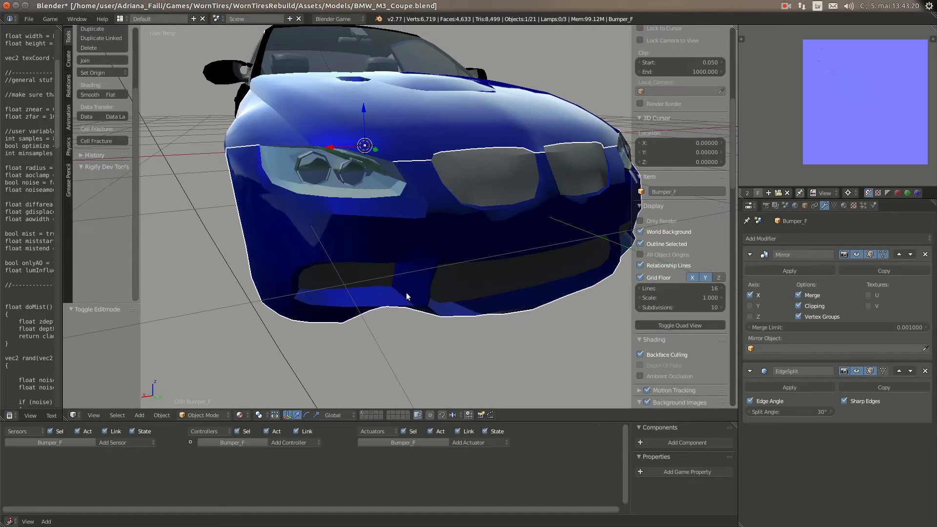
click(765, 401)
Step: Select the bumper's inner and outer edge outlines around the headlight opening
key(Tab)
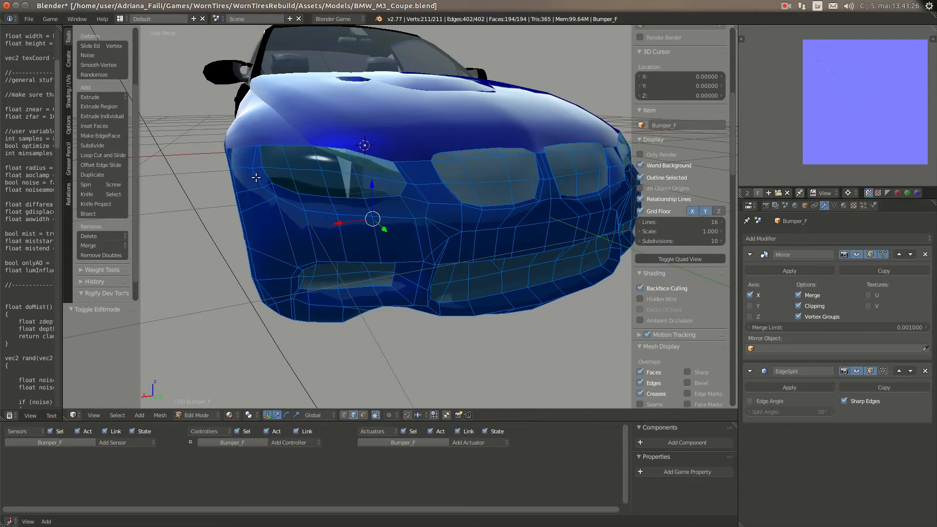
right_click(255, 160)
shift+right_click(259, 180)
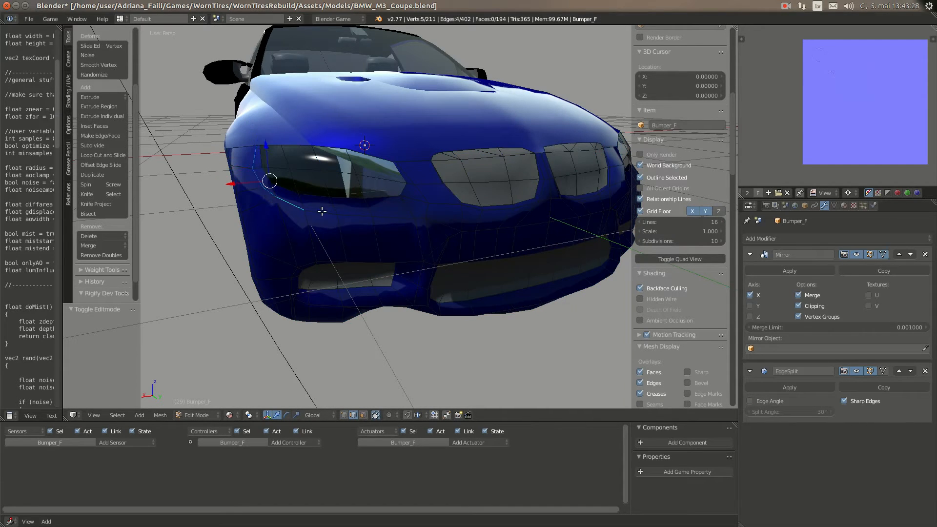
shift+right_click(424, 218)
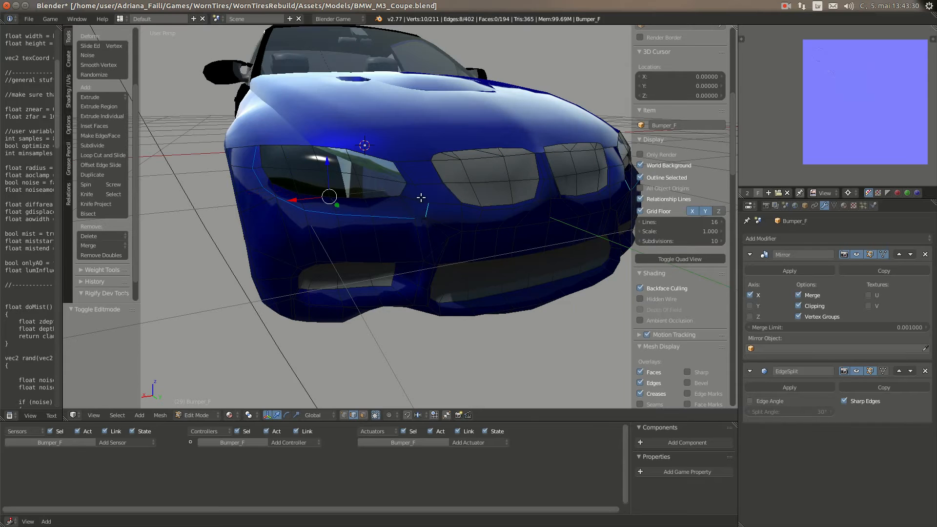
shift+right_click(407, 172)
shift+right_click(405, 185)
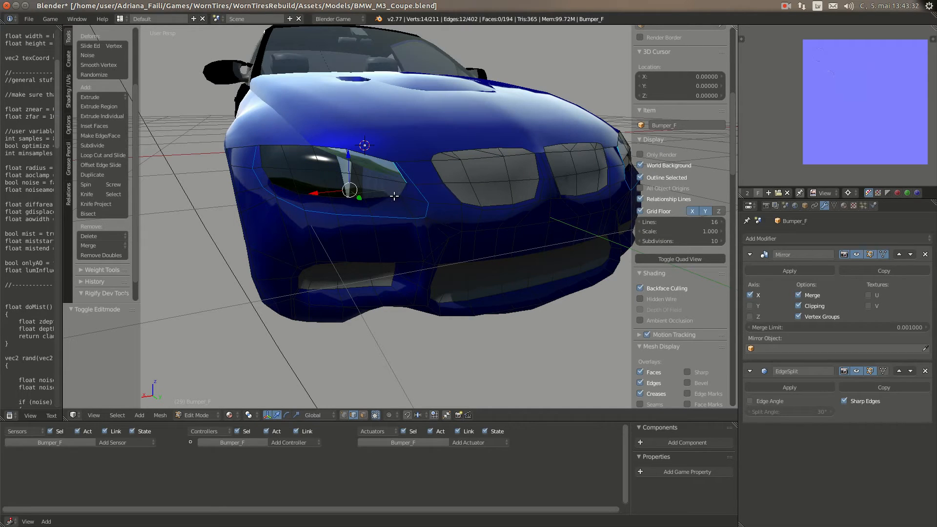
shift+right_click(340, 202)
shift+right_click(265, 159)
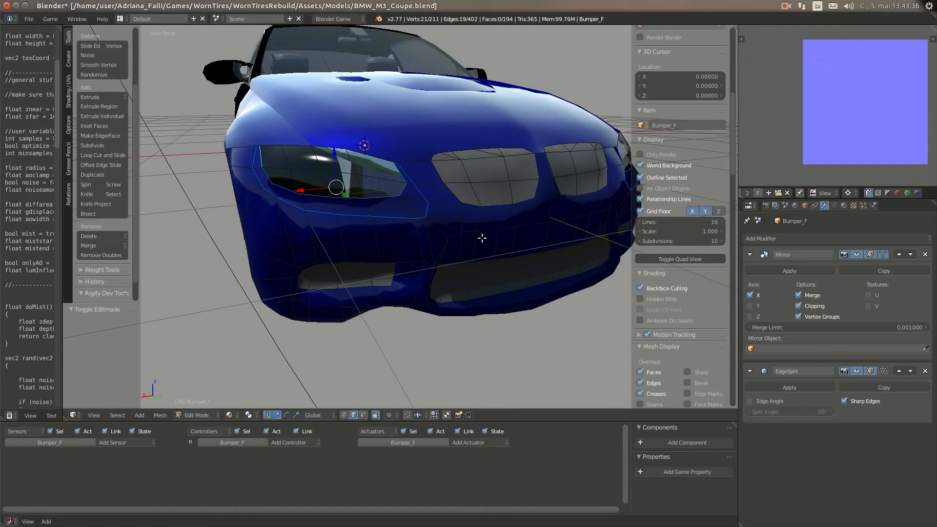
Step: Add the edges along the sides and bottom of the kidney grille opening to the selection
middle_drag(482, 237, 328, 237)
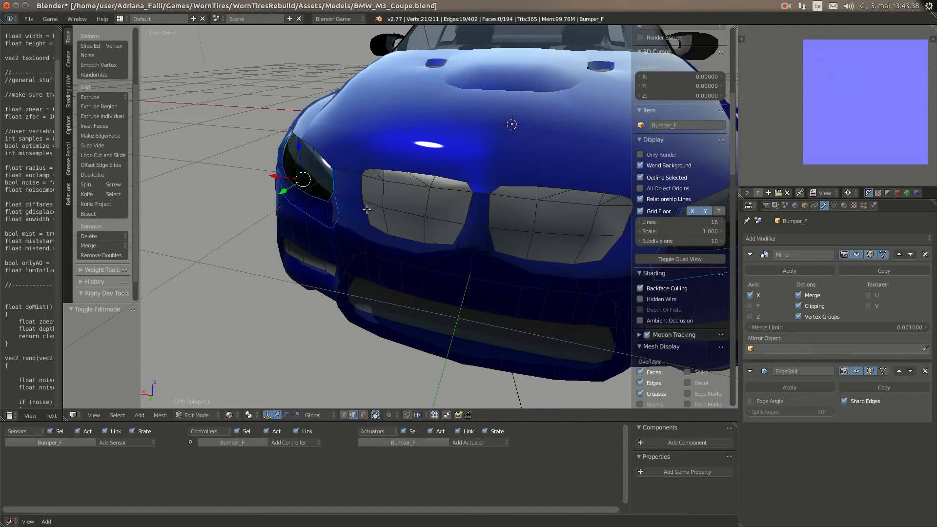
shift+right_click(424, 248)
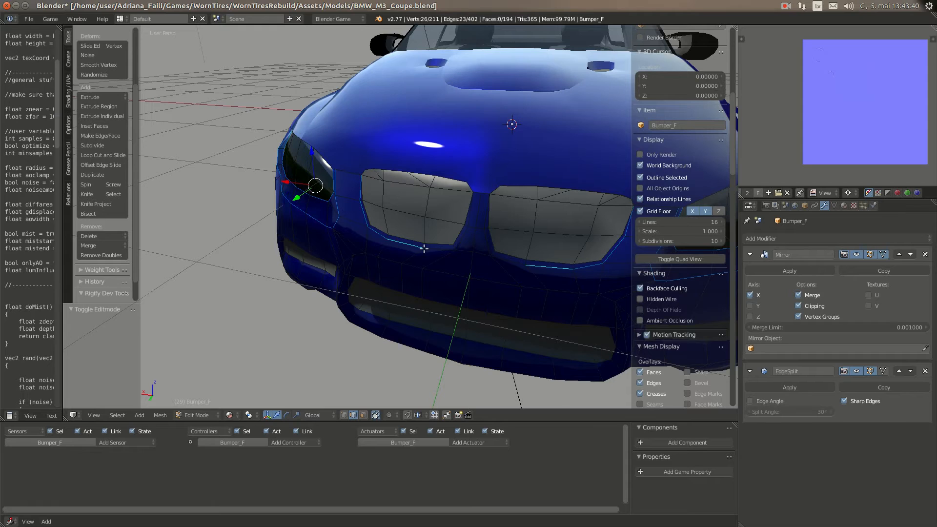
shift+right_click(460, 238)
shift+right_click(467, 210)
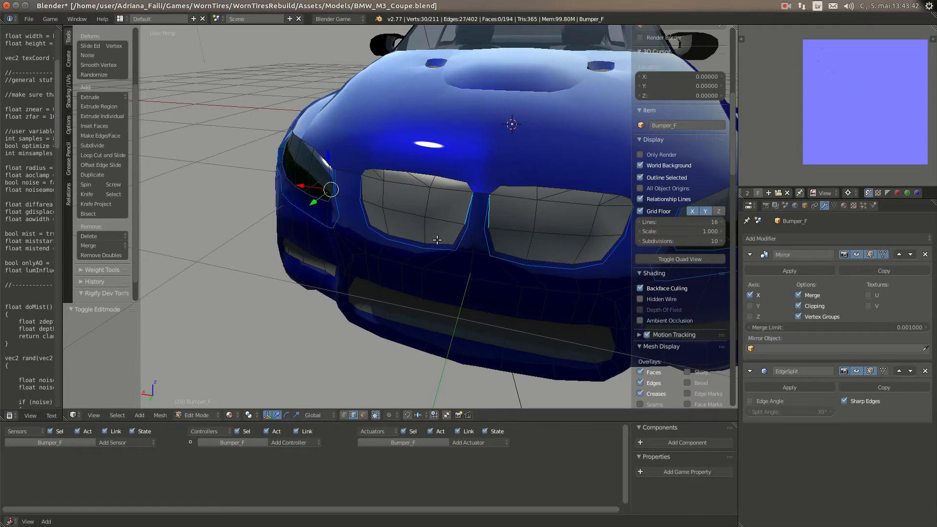
shift+right_click(458, 237)
shift+right_click(436, 242)
shift+right_click(402, 236)
shift+right_click(372, 214)
shift+right_click(365, 193)
Step: Add the bumper edges along the top, inner end and outer side of the side air intake's outer outline to the selection
middle_drag(369, 230, 435, 173)
scroll(362, 188, up, 4)
scroll(382, 194, down, 3)
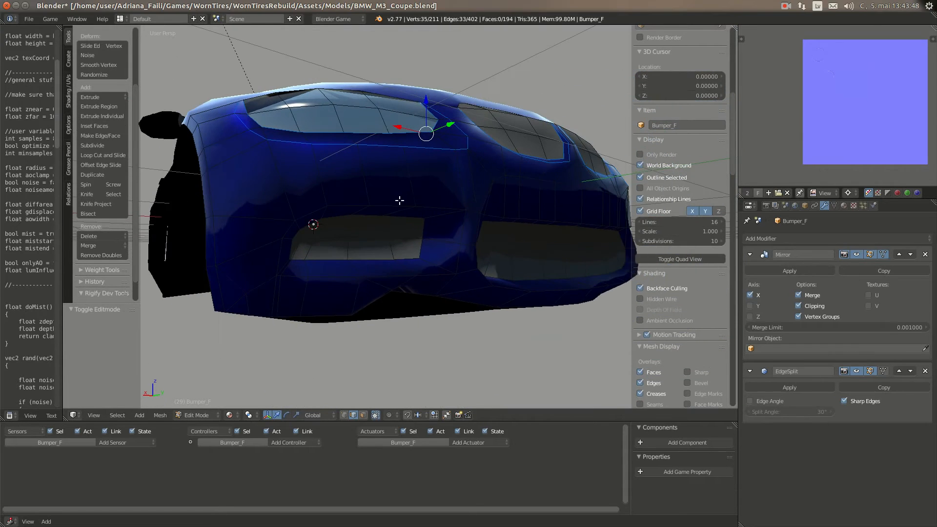
scroll(372, 206, up, 1)
middle_drag(326, 327, 441, 317)
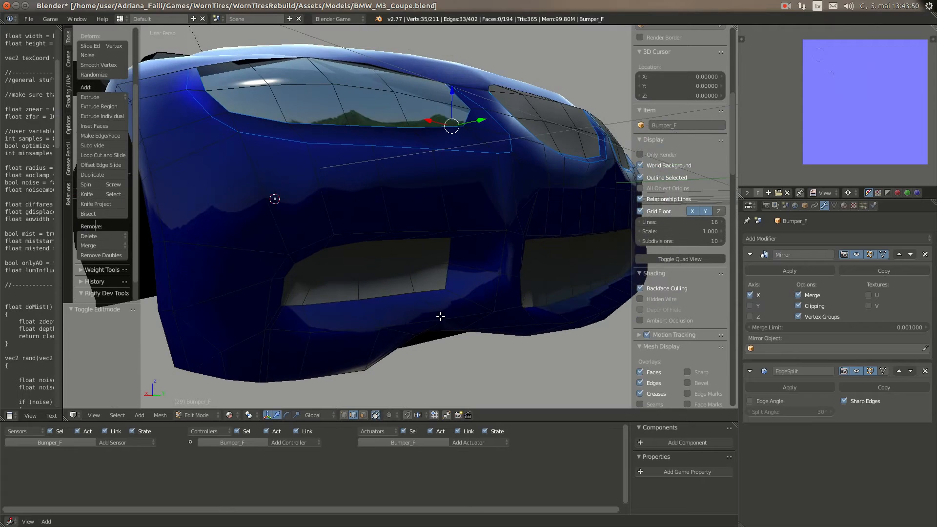
alt+shift+right_click(496, 266)
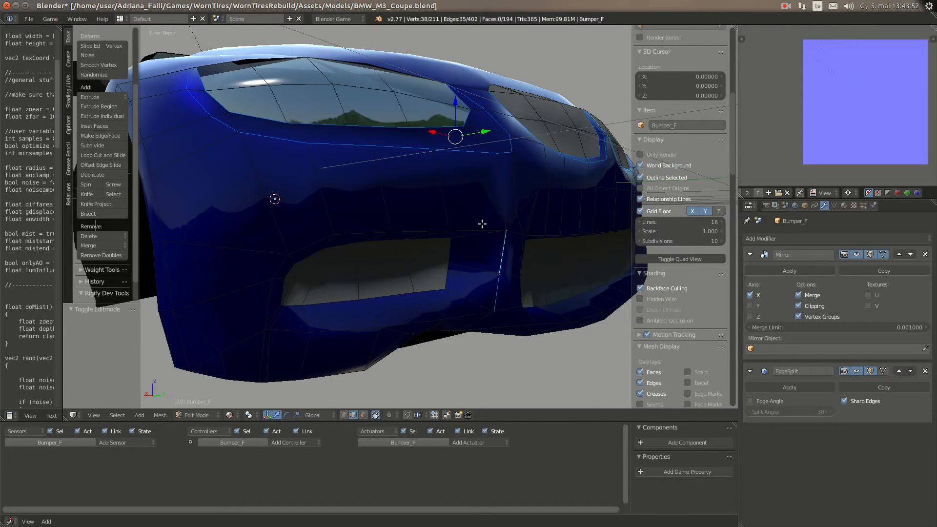
alt+shift+right_click(393, 225)
shift+right_click(325, 237)
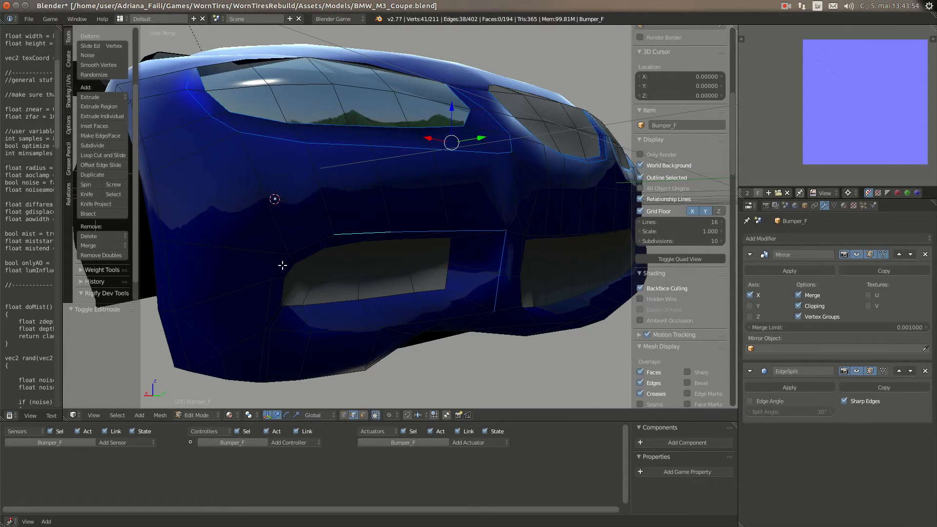
alt+shift+right_click(264, 296)
shift+right_click(252, 295)
Step: Check the BMW M3 photo in Chromium, return to Blender, deselect the intake's inner vertical edge and add its lower outline edges
mouse_move(12, 113)
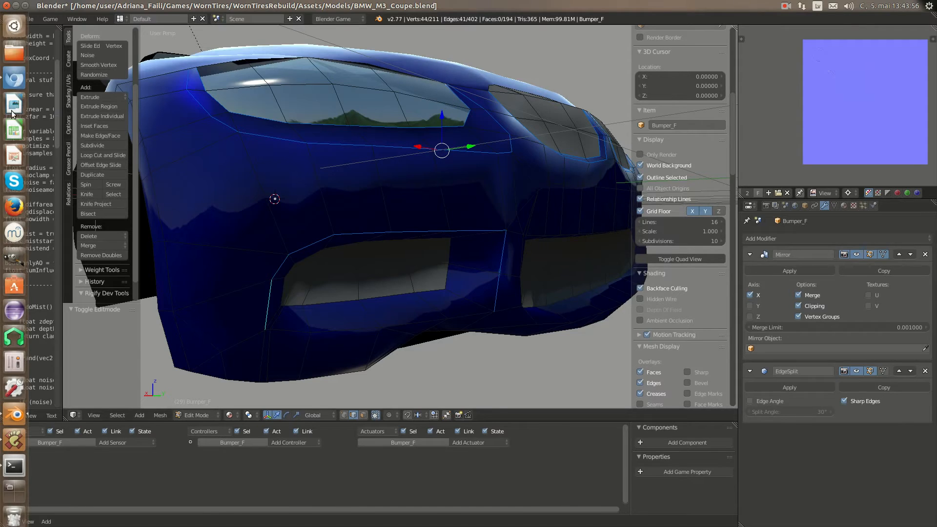
click(19, 77)
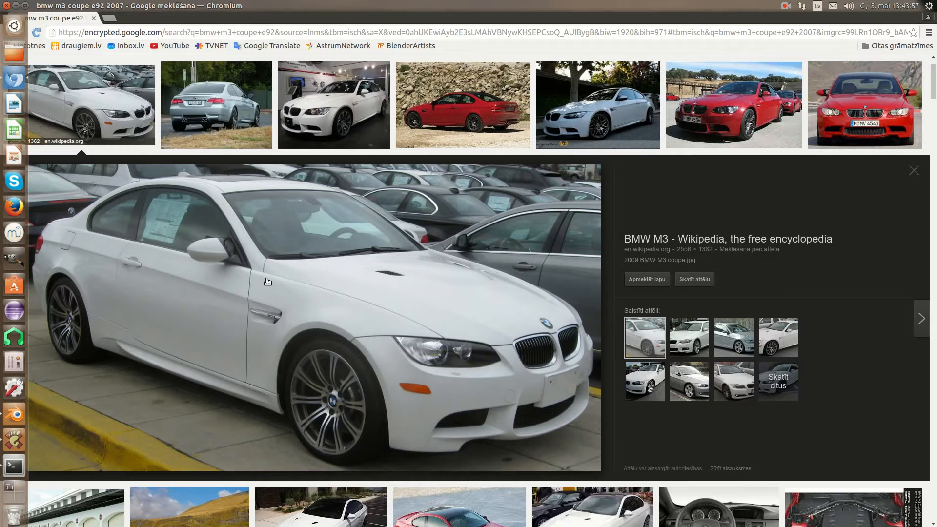
click(7, 411)
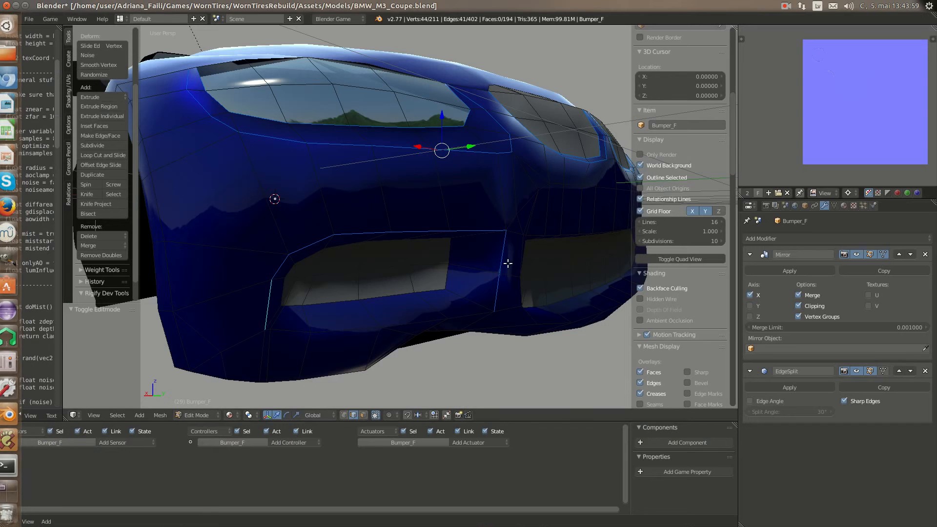
shift+right_click(463, 317)
shift+right_click(331, 332)
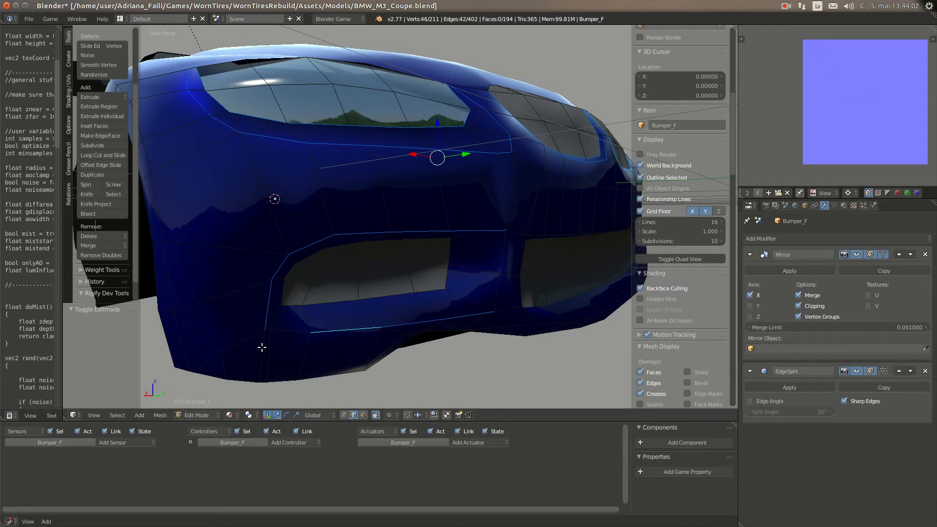
Step: Consult the reference photo in Chromium again, return to Blender and add the edges bordering the side air intake opening
click(11, 84)
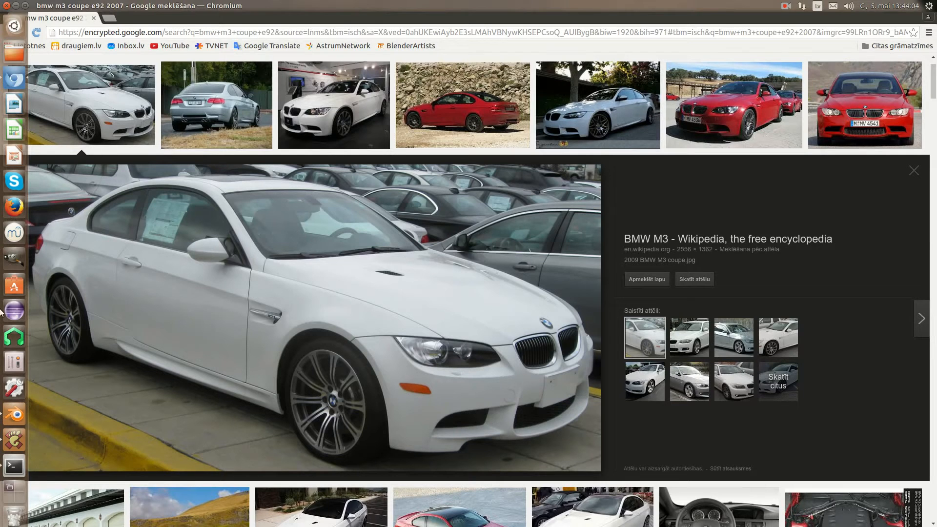
click(11, 413)
middle_drag(402, 343, 425, 336)
alt+shift+right_click(444, 238)
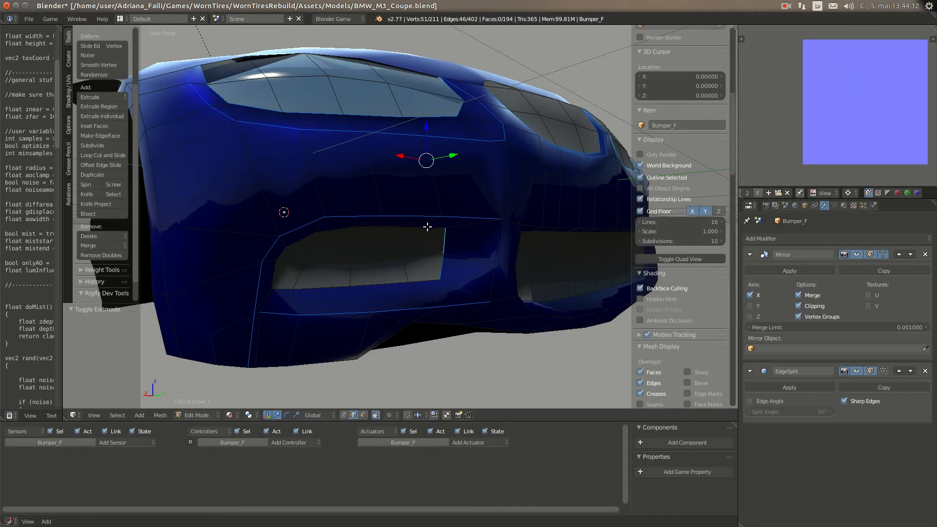
shift+right_click(283, 255)
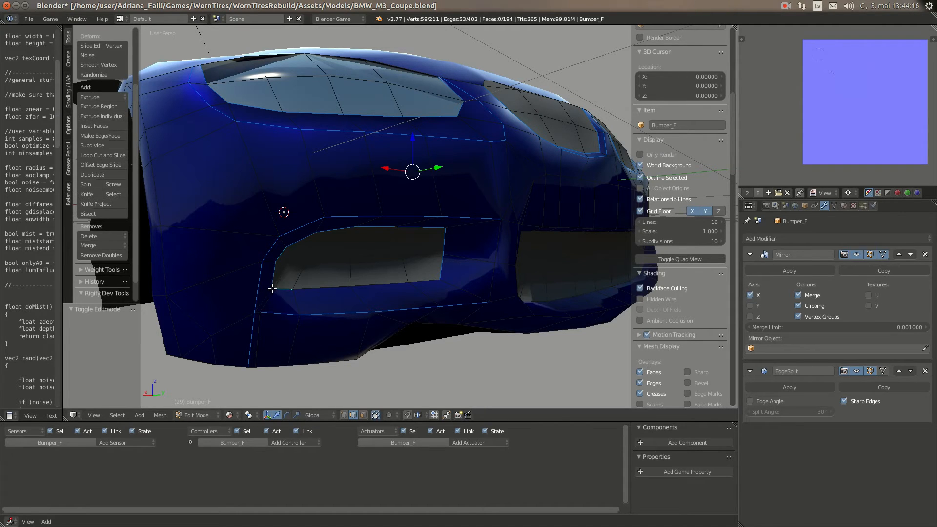
shift+right_click(428, 277)
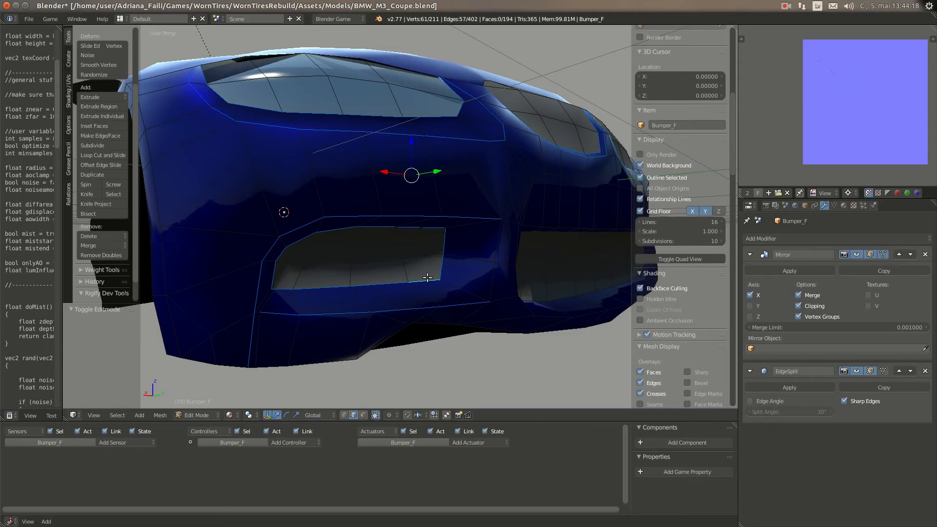
Step: Mark the selected bumper edges as sharp and check the shading outside mesh editing
key(ctrl+w)
key(Escape)
key(ctrl+e)
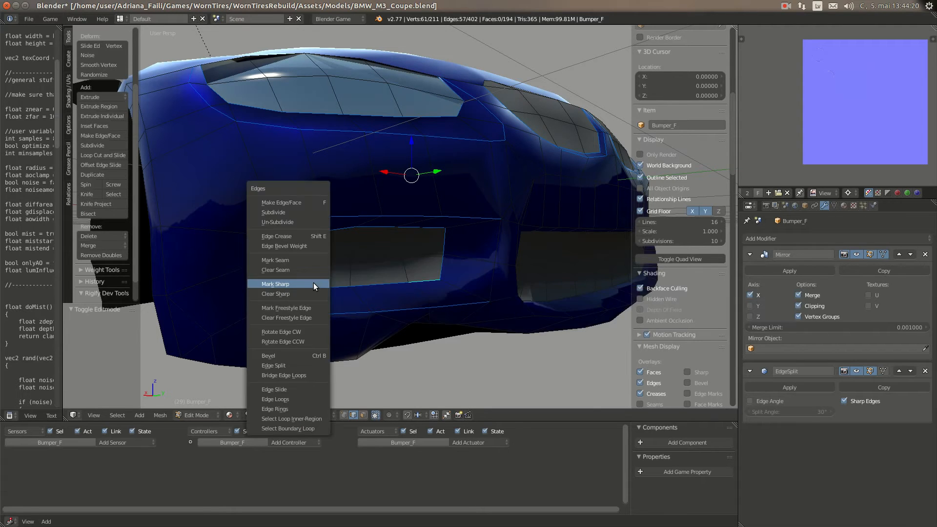
click(310, 283)
key(Tab)
middle_drag(366, 275, 466, 304)
scroll(384, 310, up, 3)
key(Tab)
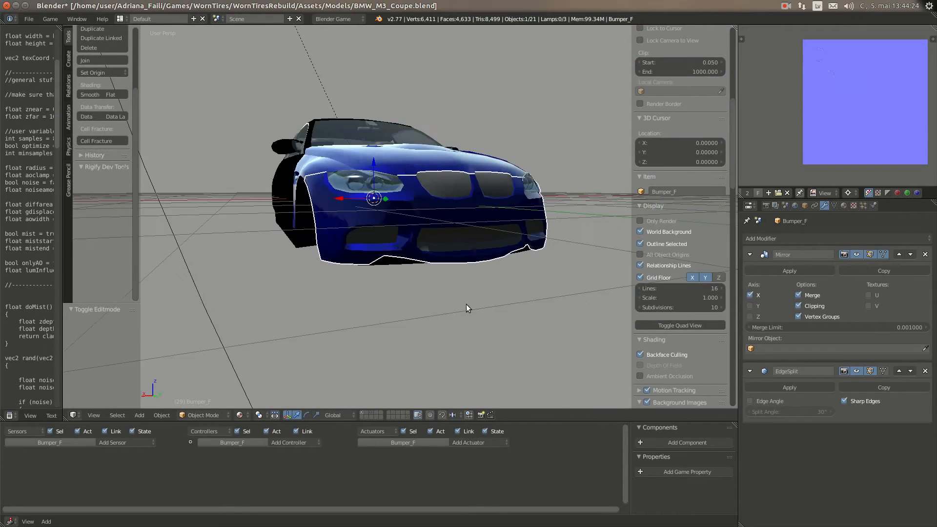
Step: With the Chromium photo as reference, select the outer outline along the sides and bottom of the central lower grille in Blender
scroll(470, 304, up, 3)
scroll(473, 304, up, 5)
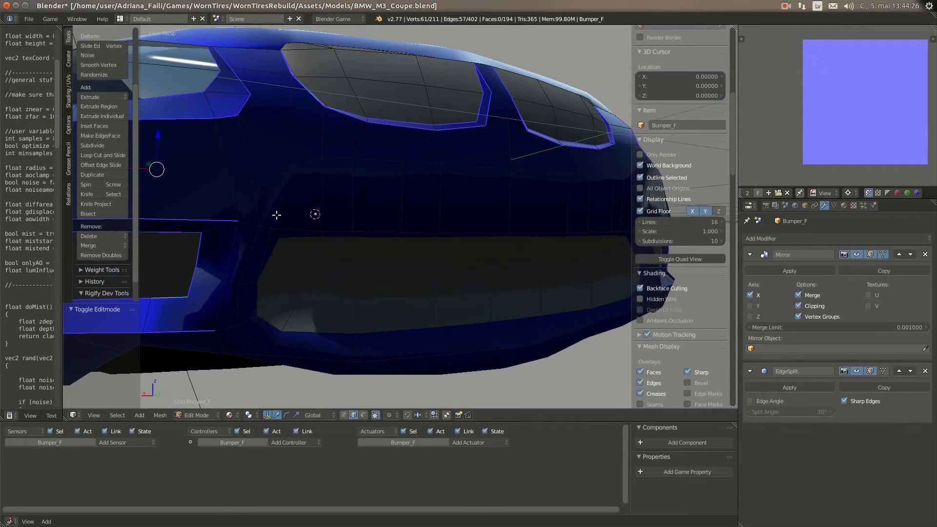
click(8, 86)
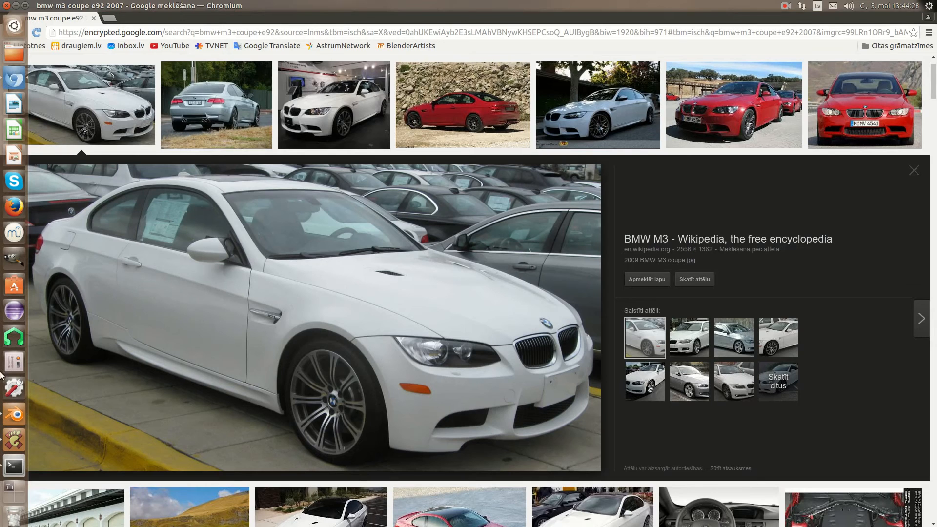
click(14, 414)
scroll(360, 244, down, 1)
middle_drag(360, 245, 332, 236)
right_click(277, 219)
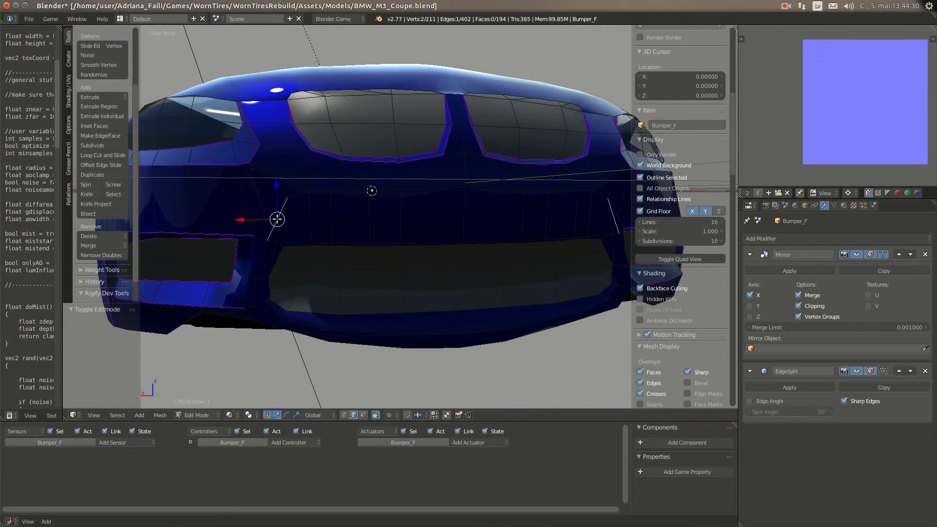
ctrl+right_click(255, 297)
ctrl+right_click(306, 324)
ctrl+right_click(455, 325)
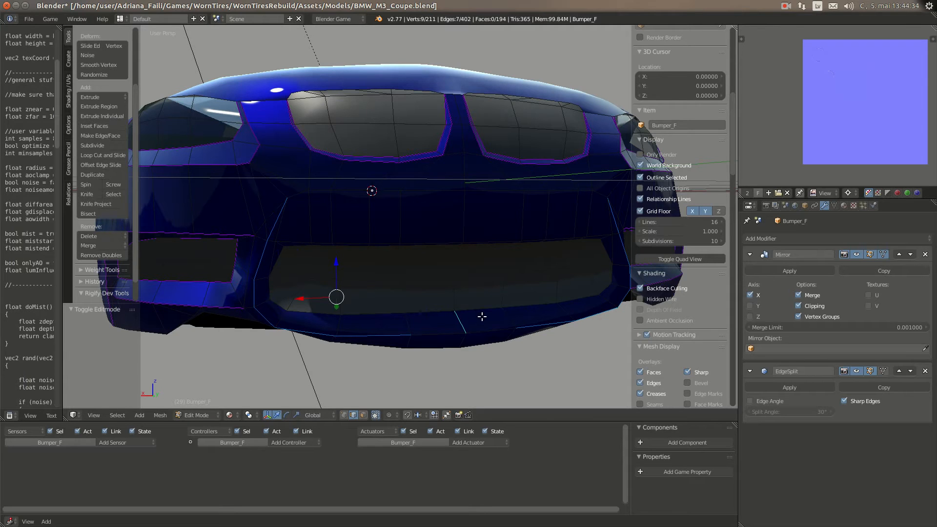
ctrl+right_click(457, 318)
ctrl+right_click(439, 339)
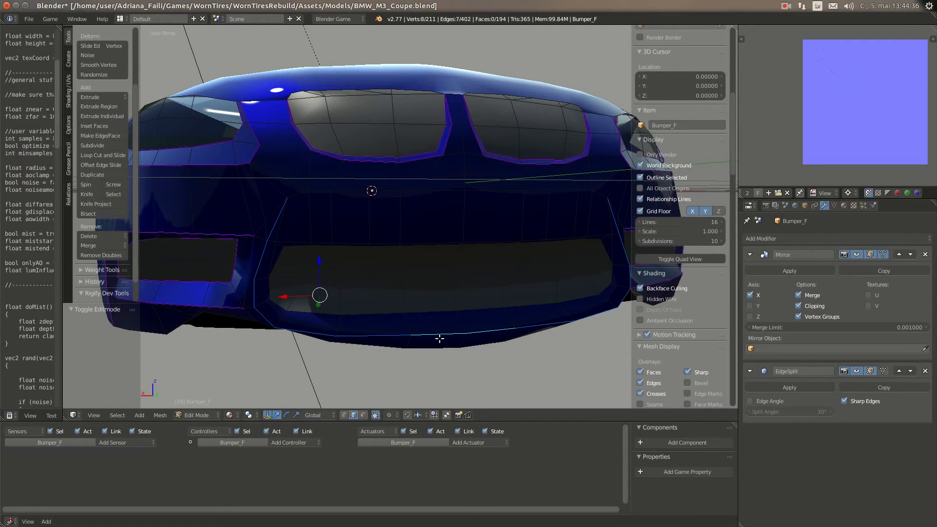
Step: Add the inner edges bordering the central lower grille opening to the selection, checking them against the reference photo in Chromium
ctrl+right_click(359, 313)
ctrl+right_click(282, 309)
ctrl+right_click(276, 265)
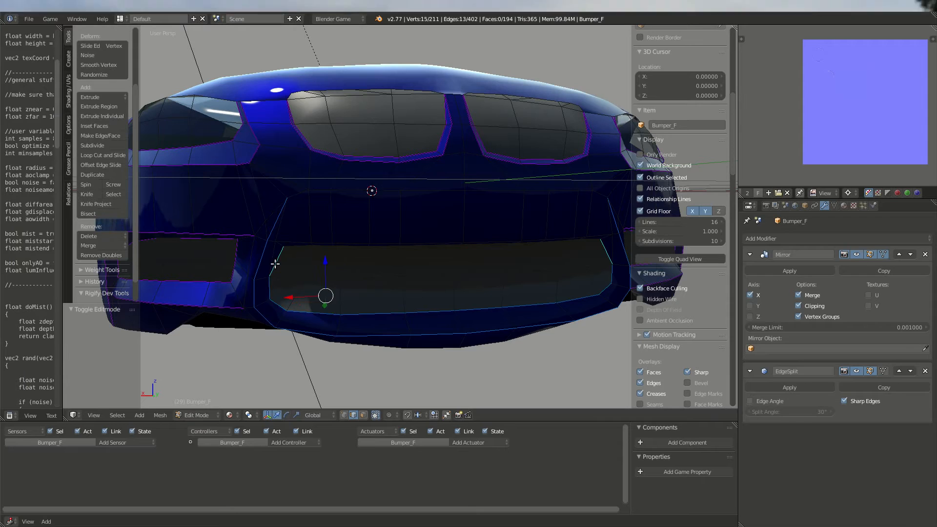
middle_drag(315, 271, 314, 247)
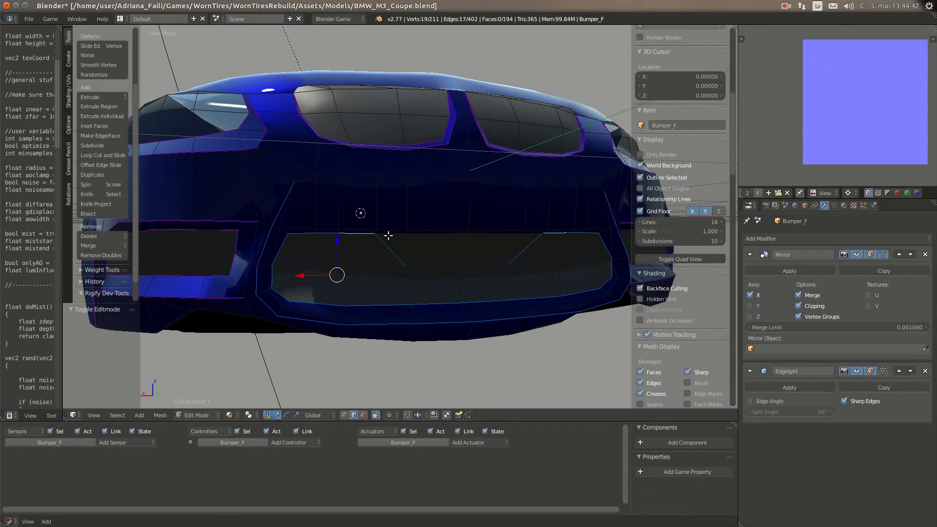
click(11, 82)
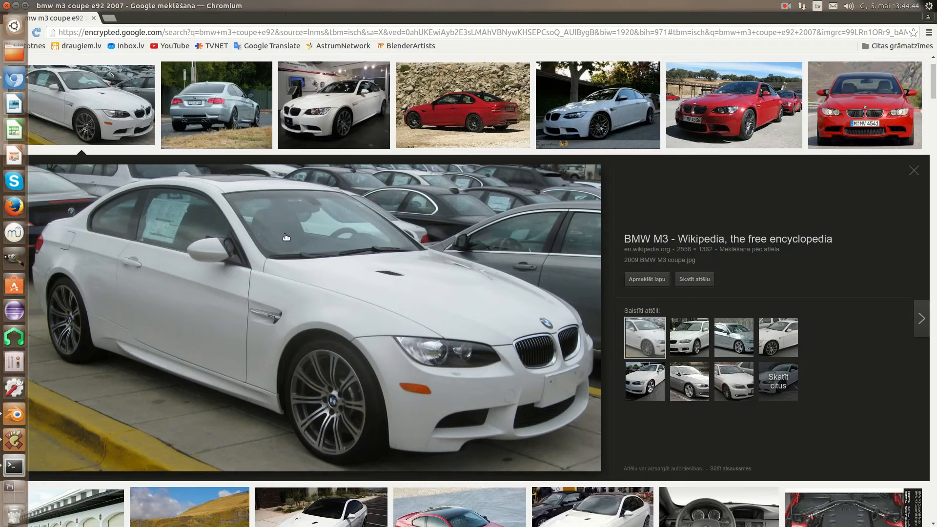
click(14, 414)
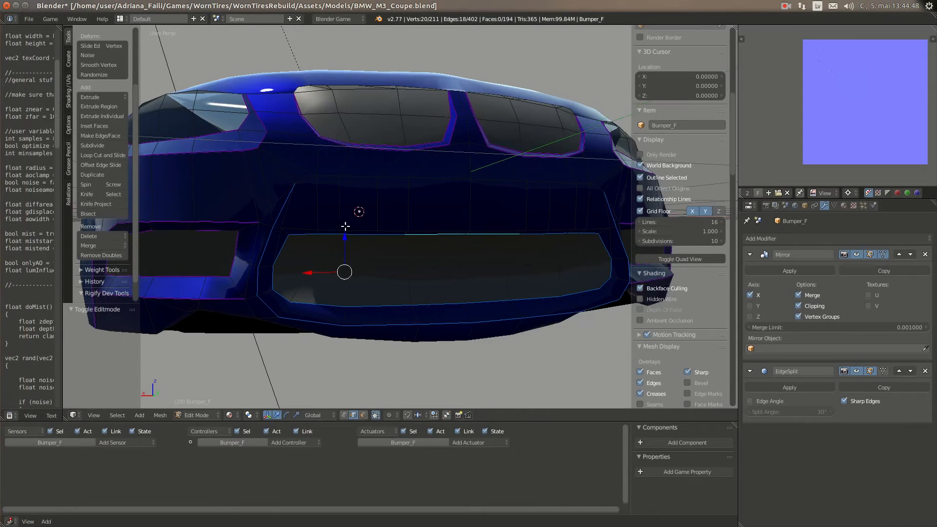
Step: Add the edges just above the central lower grille opening, mark the selection as sharp and review the bumper's shading
middle_drag(354, 219, 304, 257)
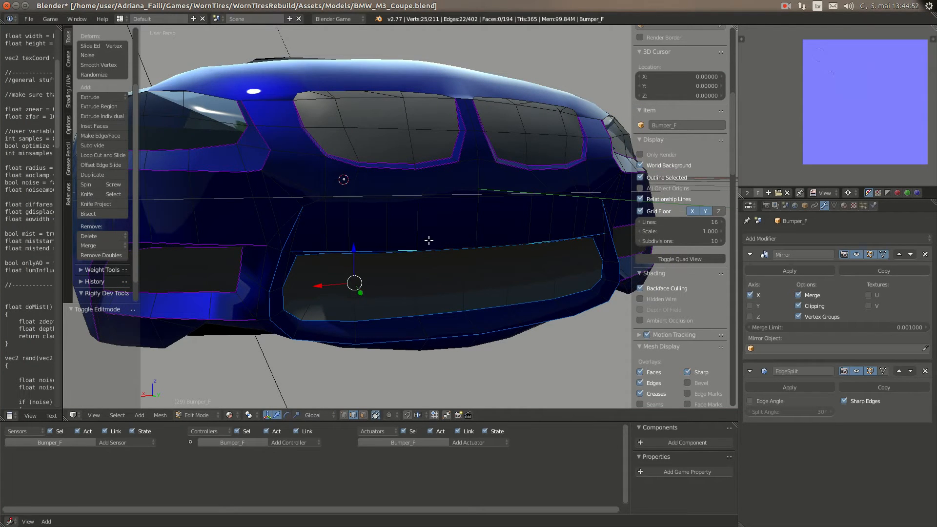
key(ctrl+e)
click(287, 287)
key(a)
key(a)
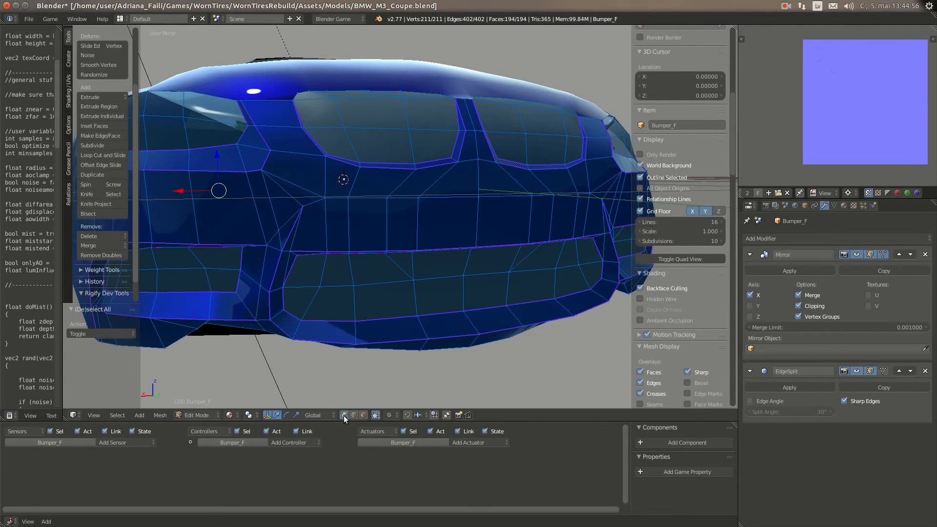
key(Tab)
scroll(407, 297, down, 2)
middle_drag(406, 297, 393, 320)
key(Tab)
scroll(400, 301, up, 2)
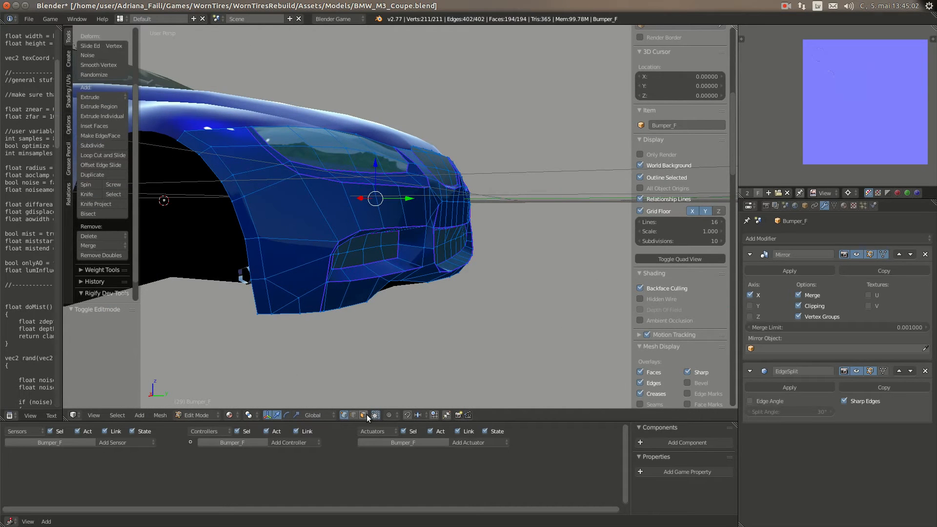
click(364, 415)
right_click(399, 284)
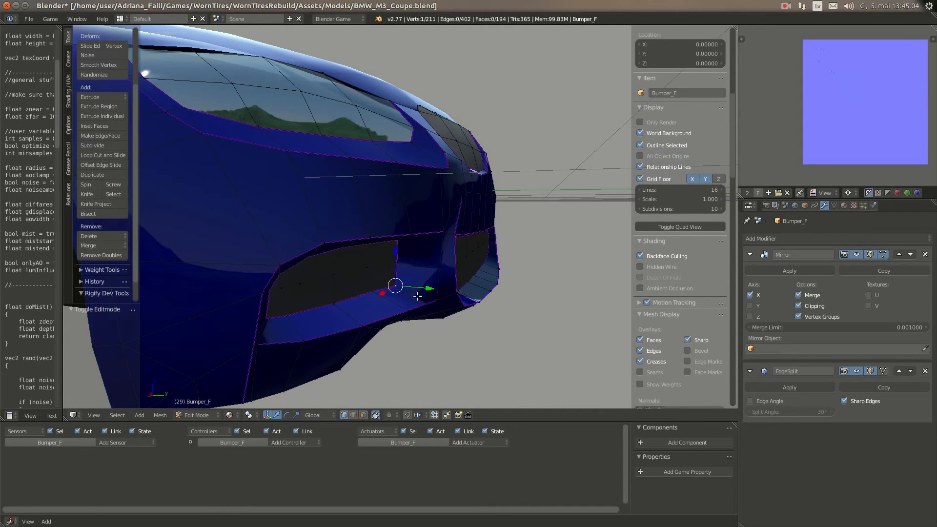
key(g)
right_click(413, 291)
Step: Move the faces filling the side air intake by -0.009 along the Y axis and return to vertex selection mode
click(362, 416)
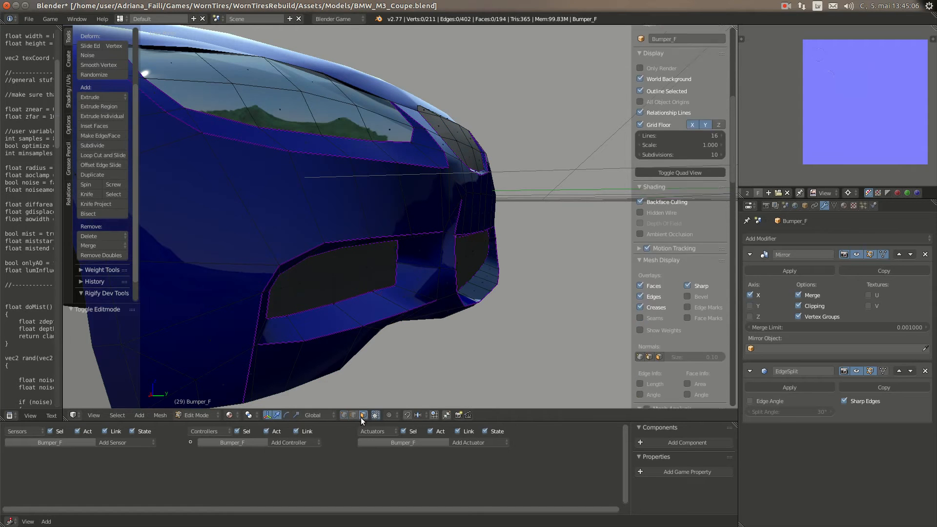
key(a)
middle_drag(379, 314, 278, 286)
key(a)
key(b)
drag(189, 247, 300, 266)
key(b)
drag(174, 252, 188, 264)
middle_drag(204, 271, 412, 264)
key(g)
key(y)
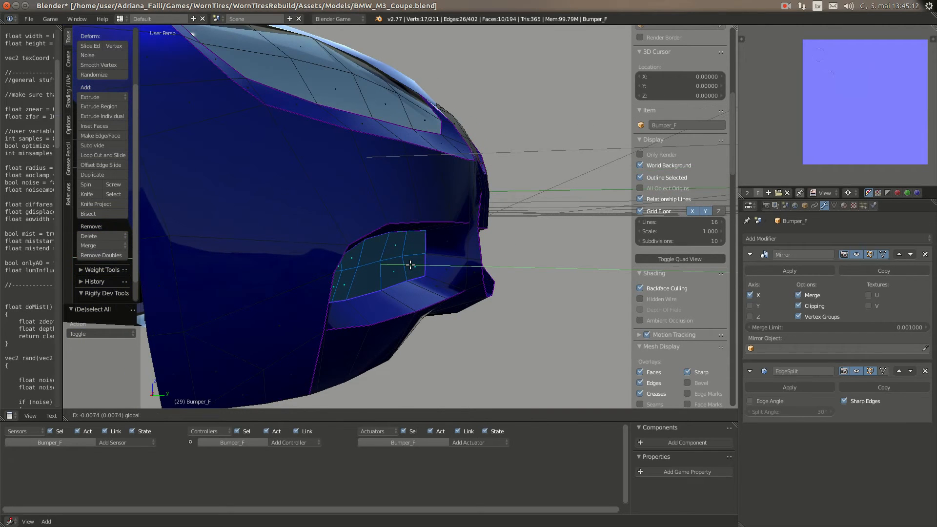
click(411, 267)
scroll(393, 365, down, 2)
middle_drag(387, 356, 340, 416)
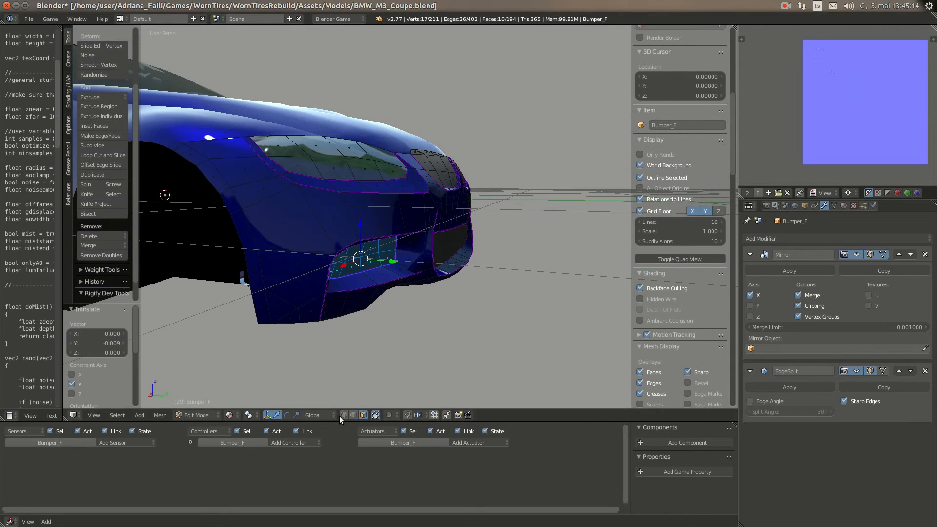
click(342, 415)
Step: Compare the front bumper's air intakes and lower edge in Blender with the BMW M3 reference photo in Chromium
key(Tab)
scroll(370, 285, down, 3)
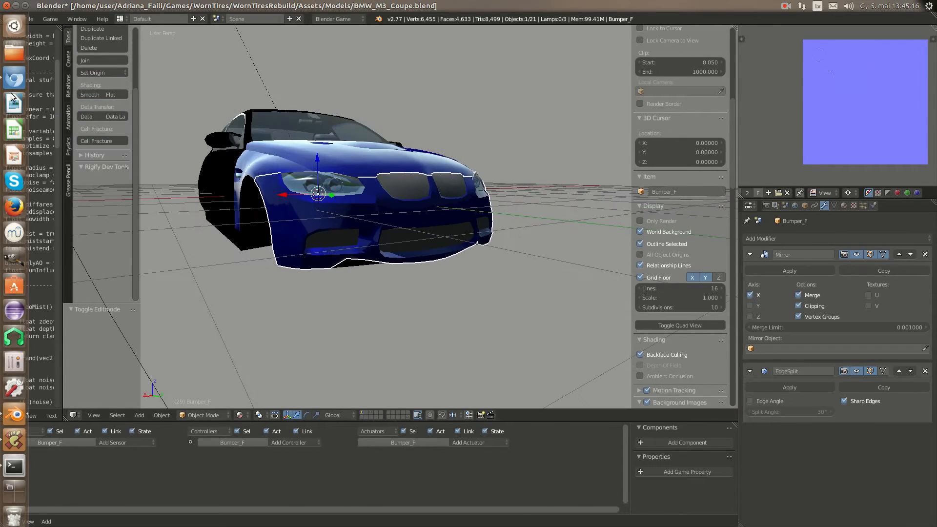
click(14, 80)
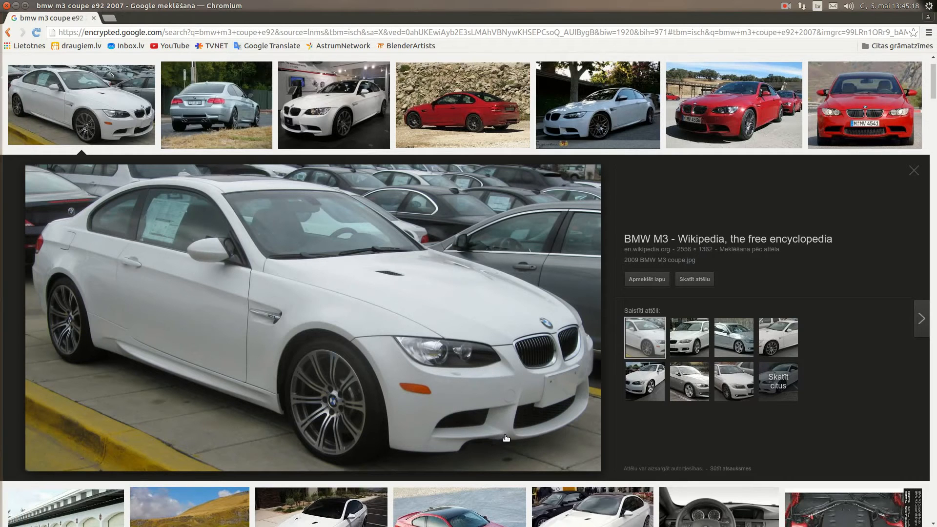
click(15, 414)
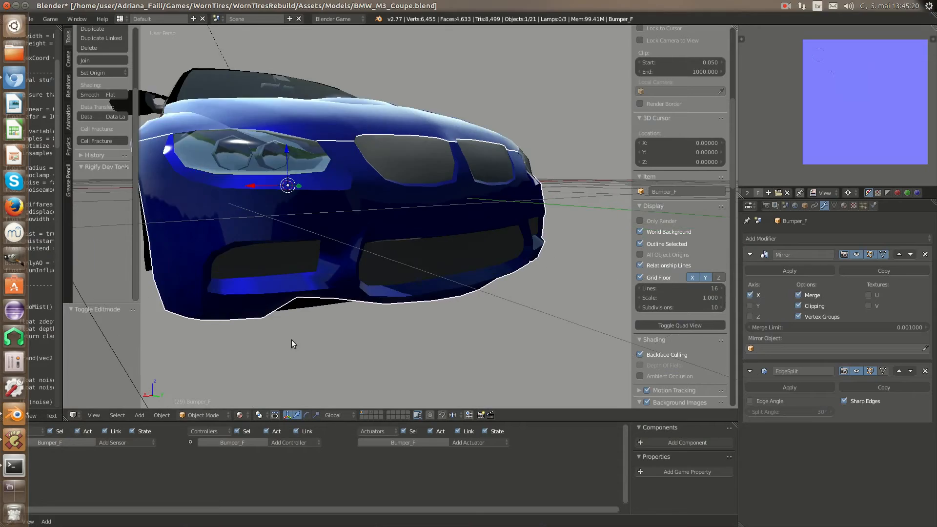
scroll(291, 344, up, 1)
middle_drag(291, 344, 314, 341)
key(Tab)
shift+middle_drag(256, 333, 423, 320)
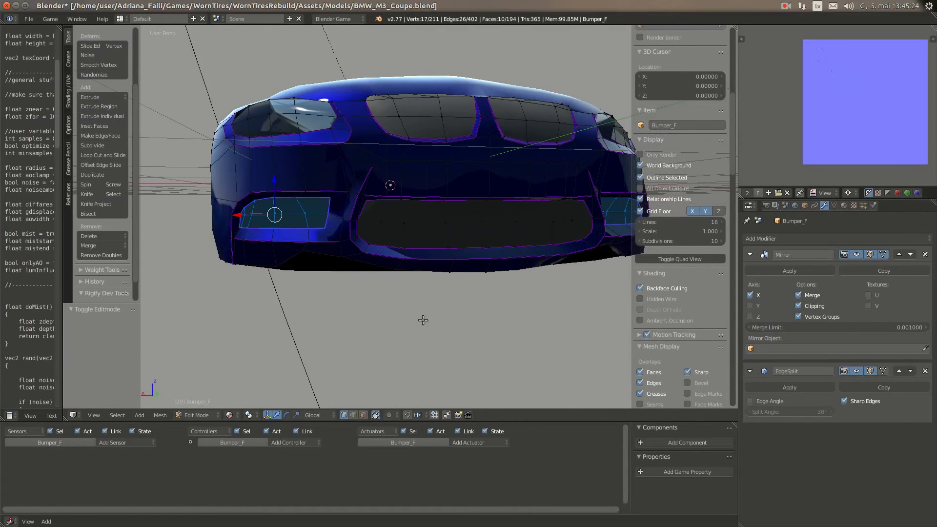
key(Tab)
mouse_move(2, 103)
click(13, 82)
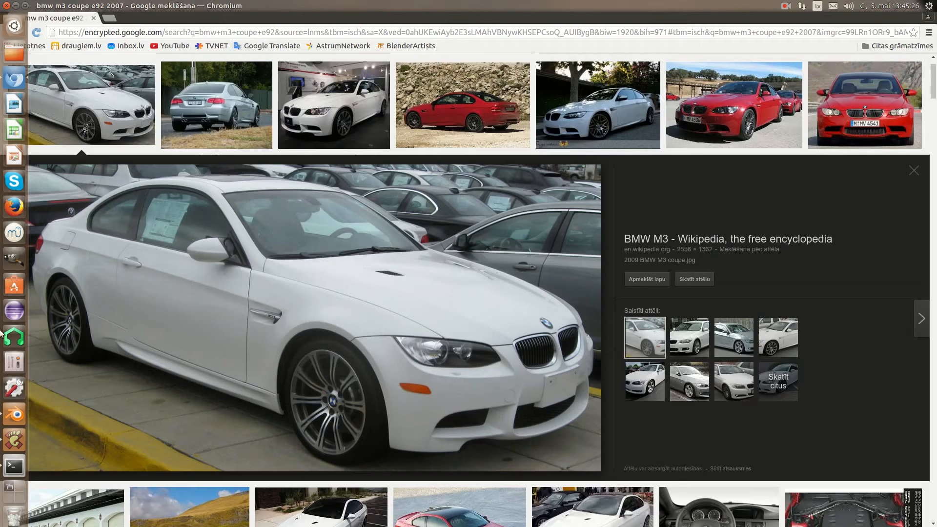
Step: Switch back to Blender, view the bumper's intakes up close and show the scene's render settings
click(14, 413)
middle_drag(454, 380, 404, 333)
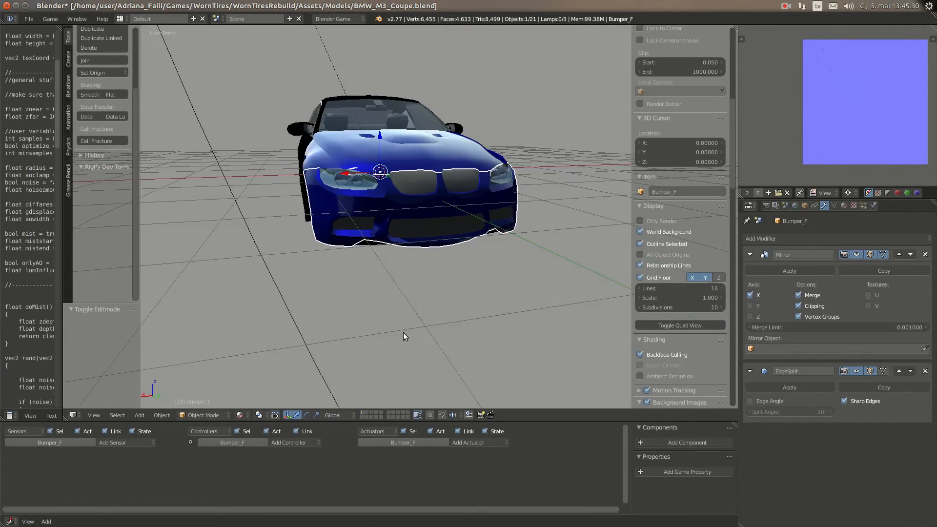
middle_drag(355, 238, 418, 188)
click(767, 205)
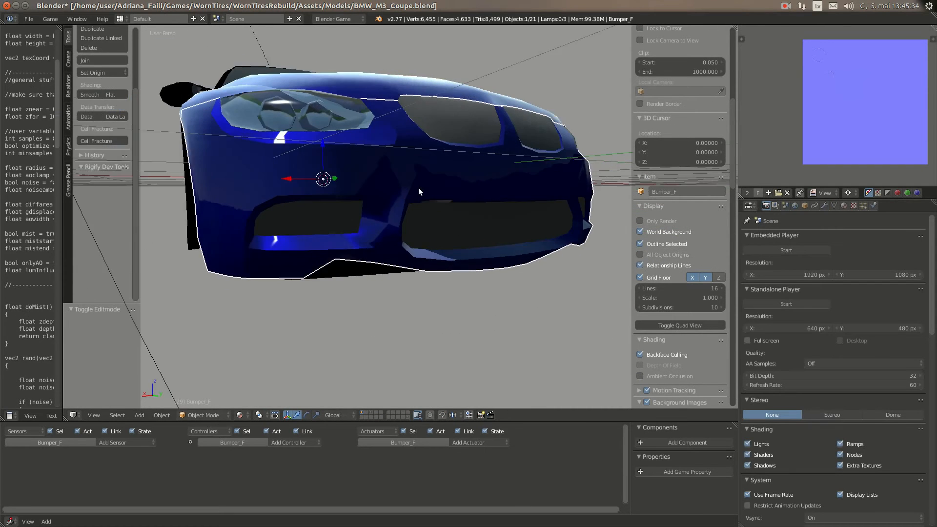
Step: Select the entire front bumper mesh in edit mode and reset its UV mapping
key(Tab)
middle_drag(378, 217, 374, 216)
scroll(351, 263, up, 1)
shift+middle_drag(318, 285, 391, 293)
key(a)
key(a)
key(u)
click(350, 302)
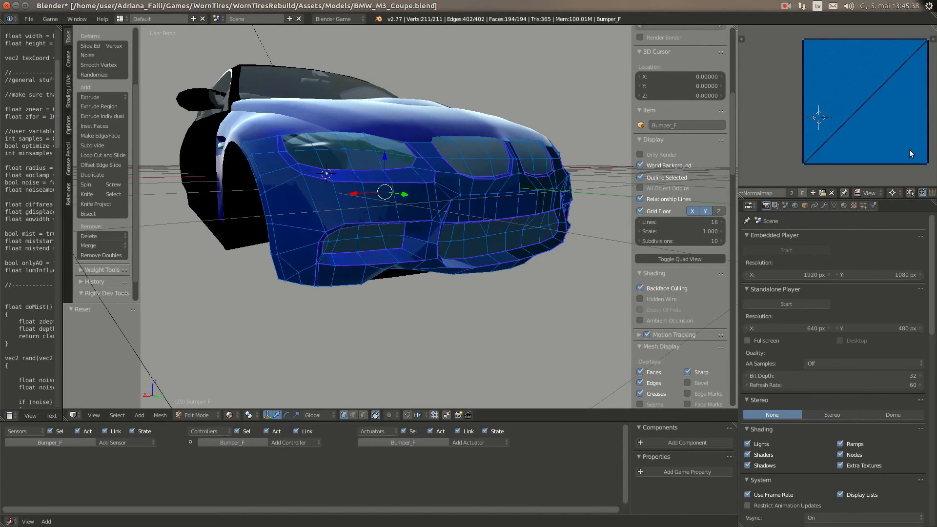
Step: Try scaling the bumper's UVs to 0.25, then set the UV editor's 2D cursor location to X 0.5, Y 0.5
text(s.25)
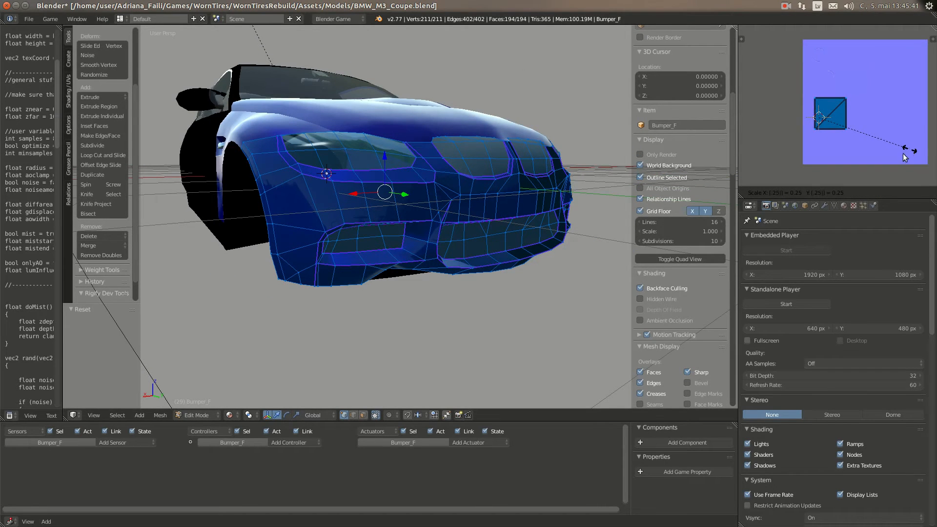
key(Escape)
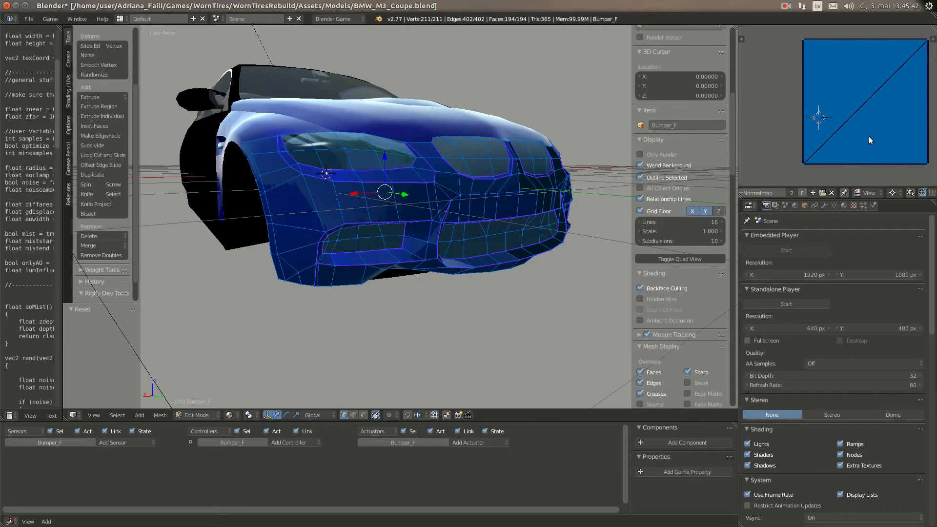
key(n)
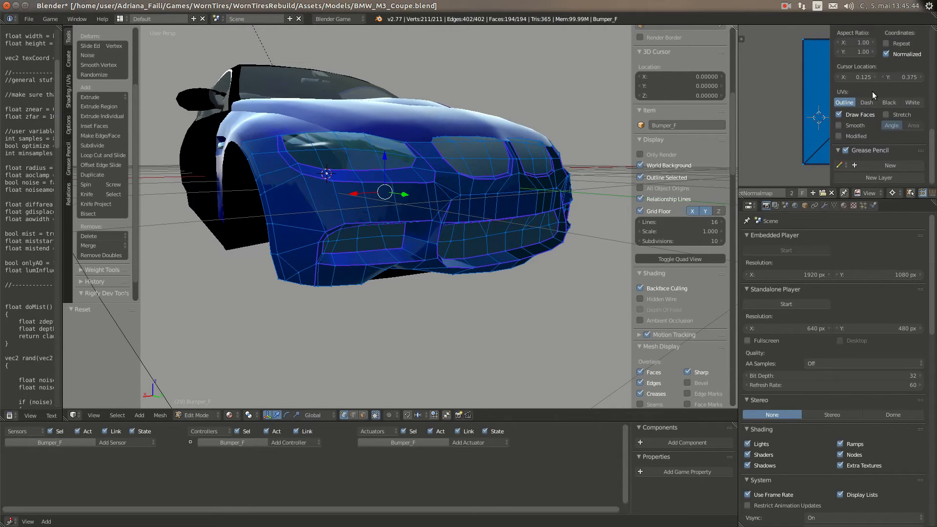
scroll(864, 122, up, 8)
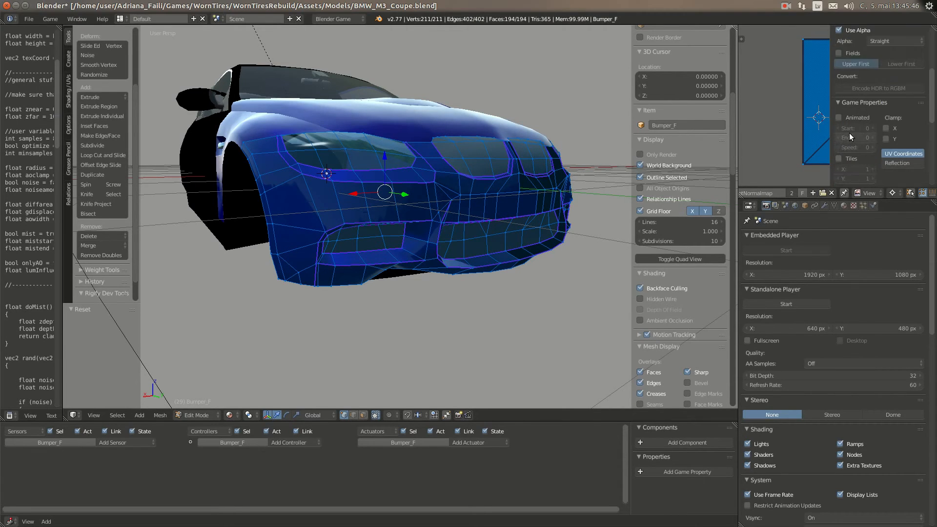
scroll(852, 136, down, 4)
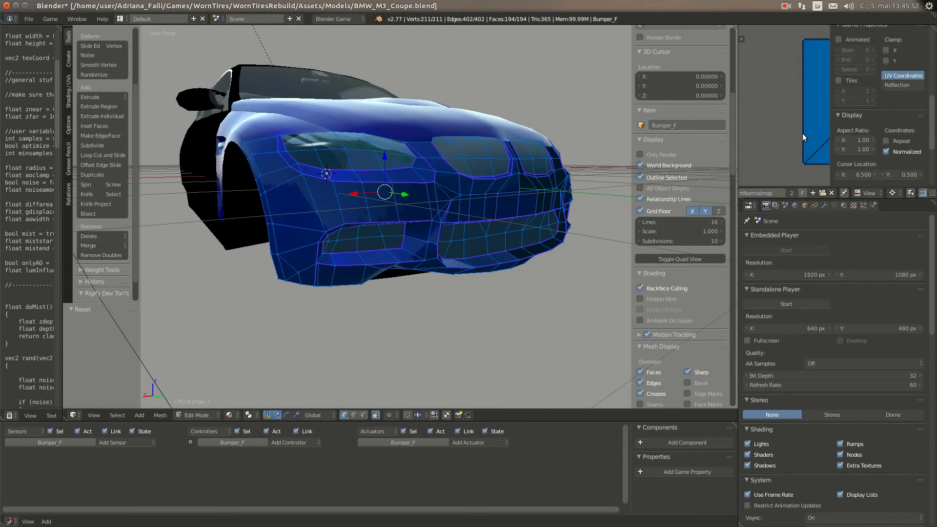
Step: Scale the bumper's UVs by 0.5 twice about the centre of the normal map image
text(ns0.5)
key(Return)
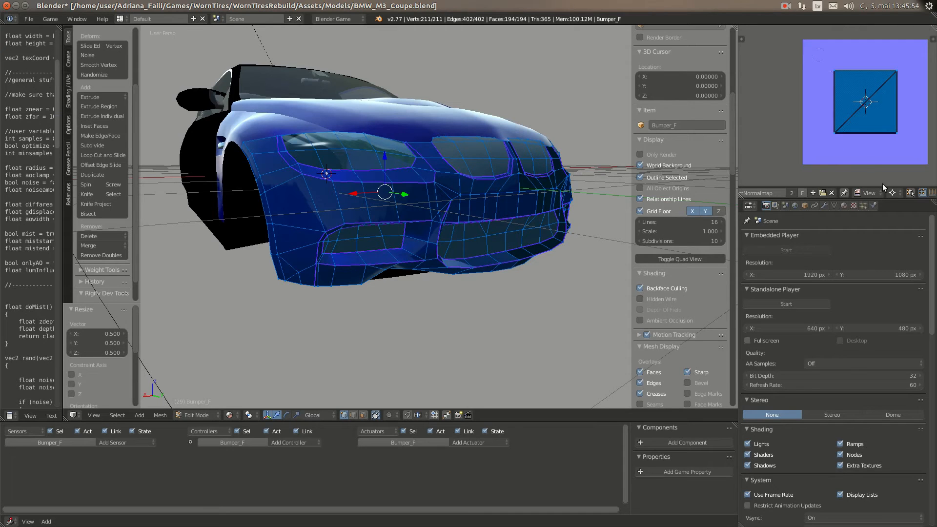
text(s0.5)
key(Return)
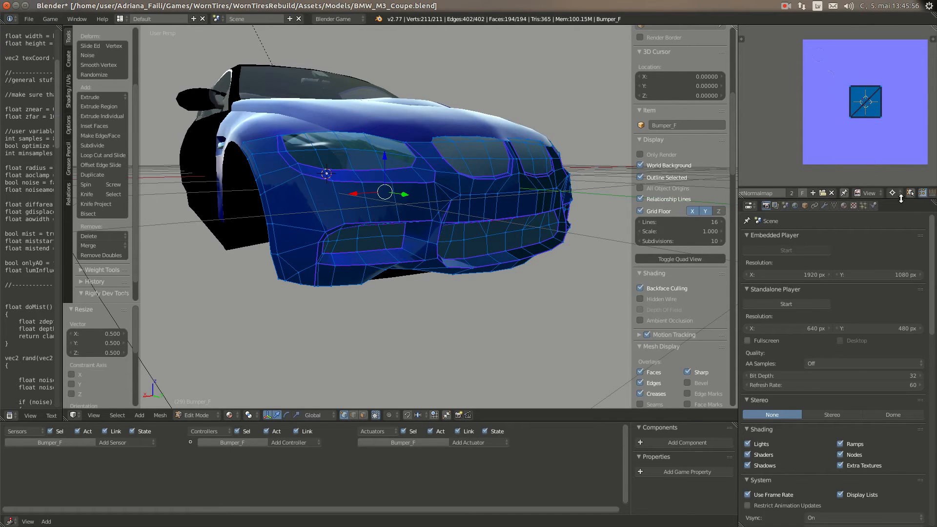
Step: Change the UV editor's pivot point and move the bumper's UVs by -0.375 along the X axis
click(898, 193)
click(881, 172)
text(gx)
text(-.3)
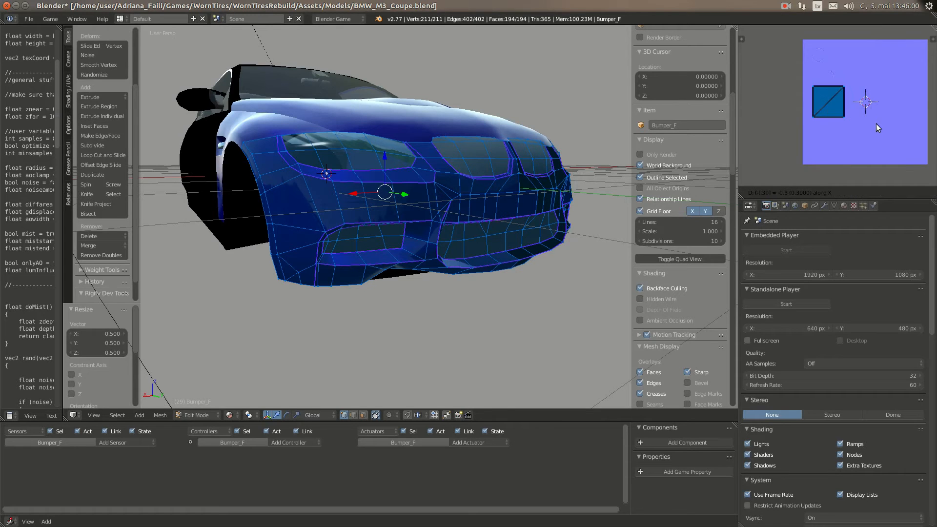
text(75)
key(Return)
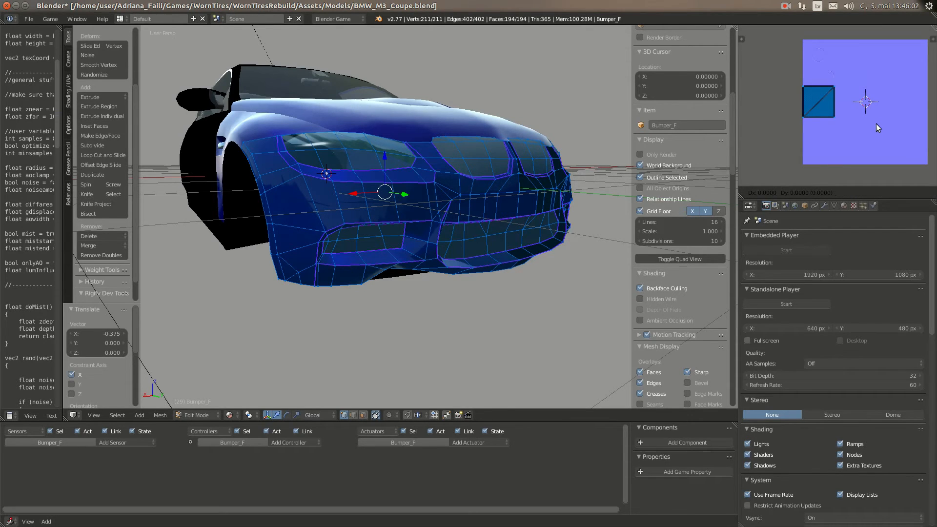
Step: Move the bumper's UVs by -0.375 along the Y axis and return to object mode
key(g)
key(y)
text(yy)
text(-0.375)
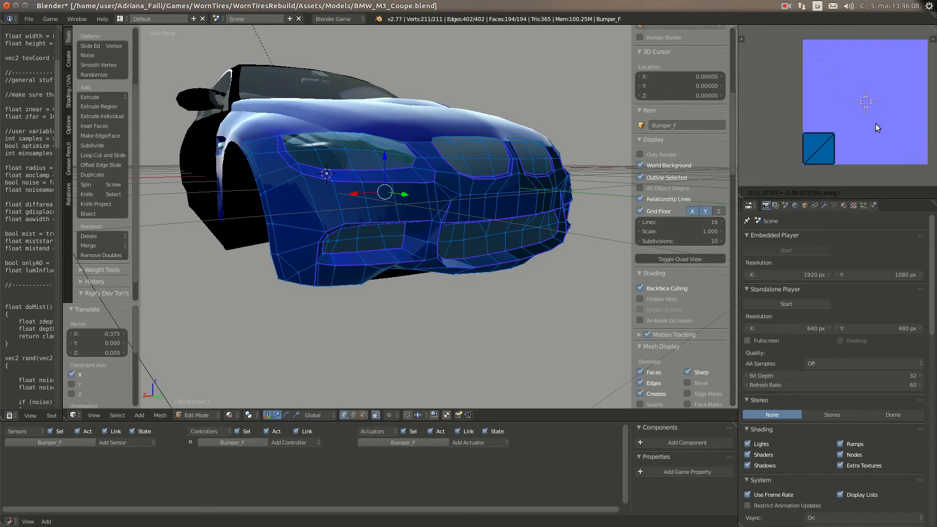
key(Return)
key(Tab)
Step: Deselect everything and inspect the front bumper's shading and the lamps inside the headlight
middle_drag(453, 189, 380, 198)
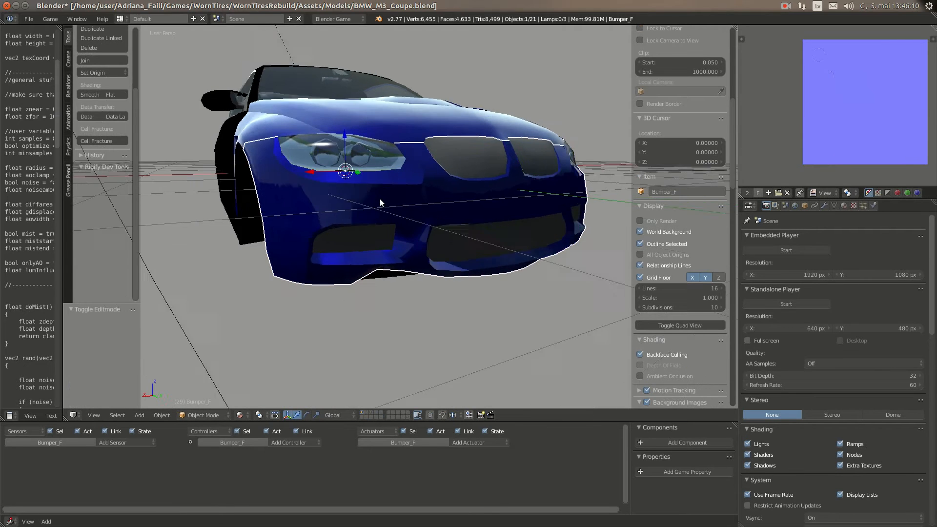
scroll(379, 202, down, 2)
key(a)
scroll(368, 218, up, 8)
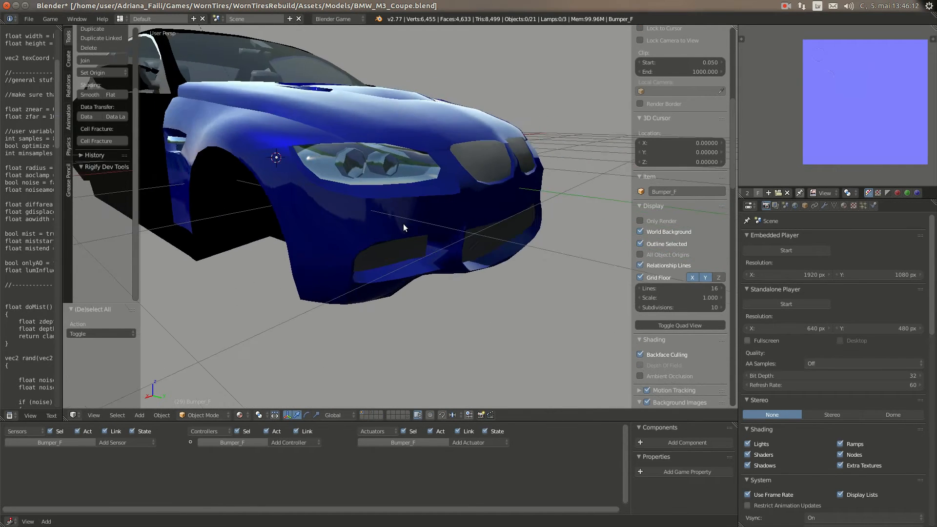
scroll(382, 234, up, 1)
middle_drag(382, 234, 403, 259)
scroll(388, 247, up, 1)
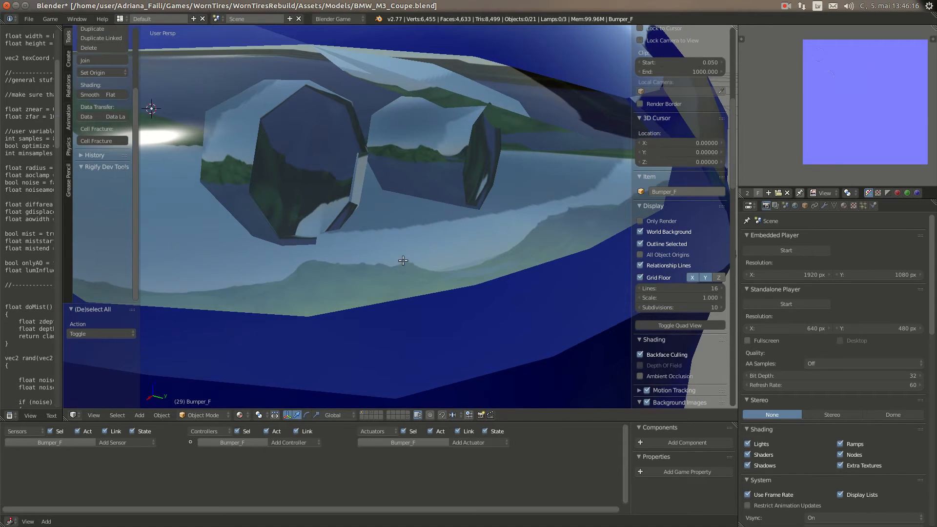
Step: Select the bumper's headlight glass faces in edit mode and hide them to expose the lamps inside
key(Tab)
scroll(403, 261, up, 5)
scroll(405, 261, down, 4)
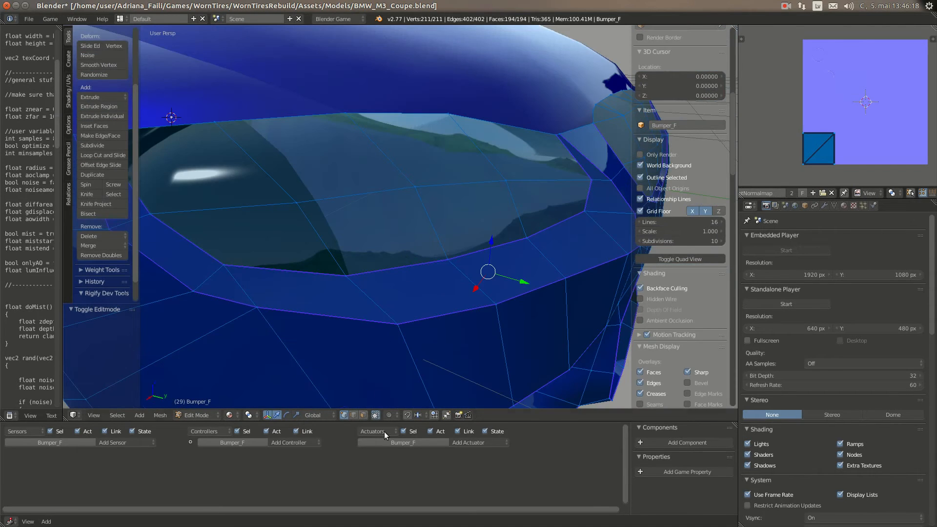
scroll(319, 285, down, 3)
key(a)
key(b)
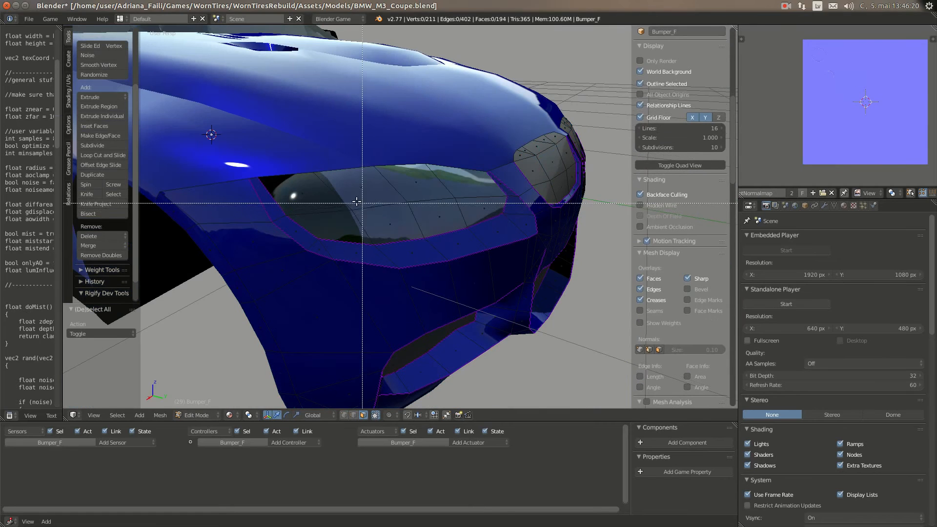
drag(356, 202, 398, 218)
key(b)
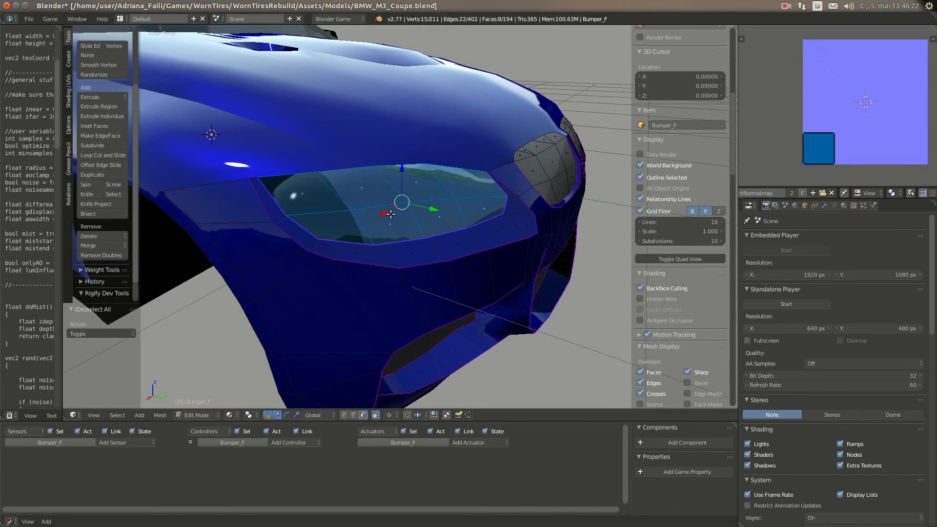
key(j)
key(h)
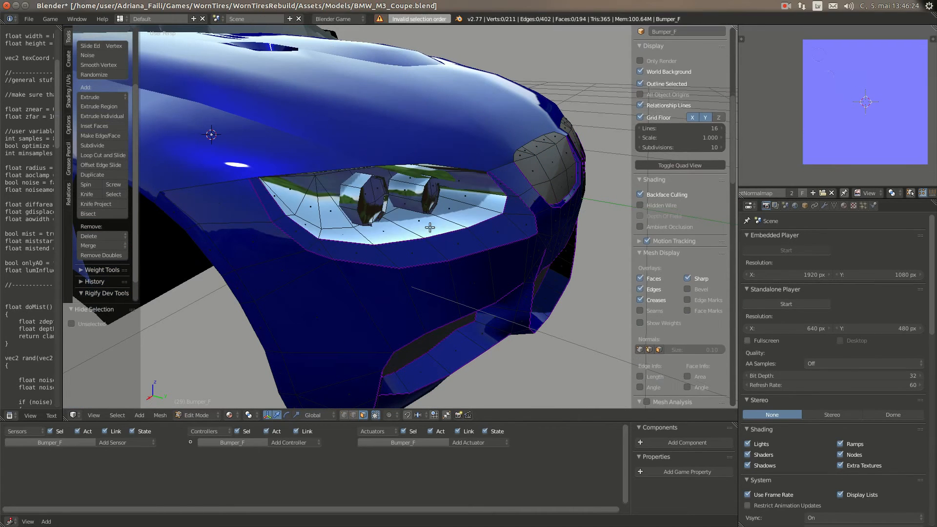
Step: Select the edges around the front rim of the outer headlight lamp
scroll(367, 382, up, 5)
right_click(248, 157)
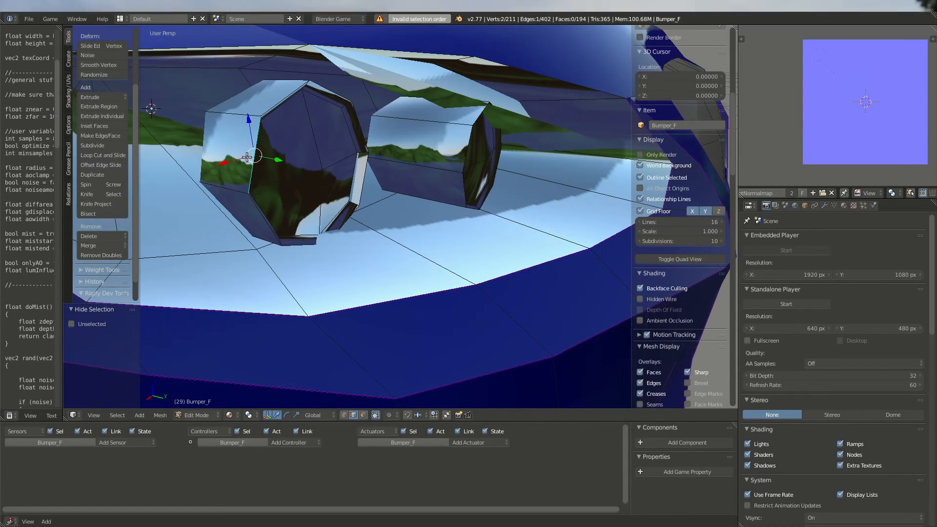
key(KP_Decimal)
scroll(248, 171, down, 8)
middle_drag(259, 178, 392, 325)
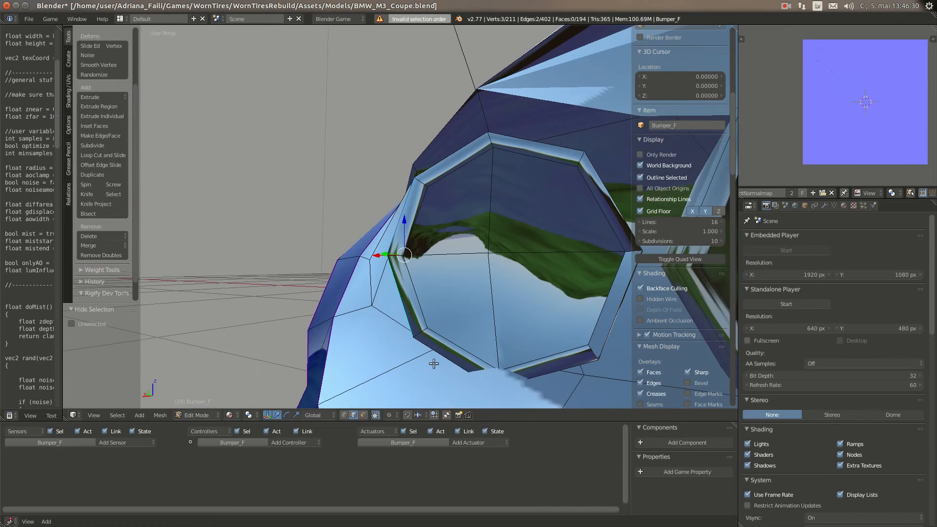
shift+right_click(438, 360)
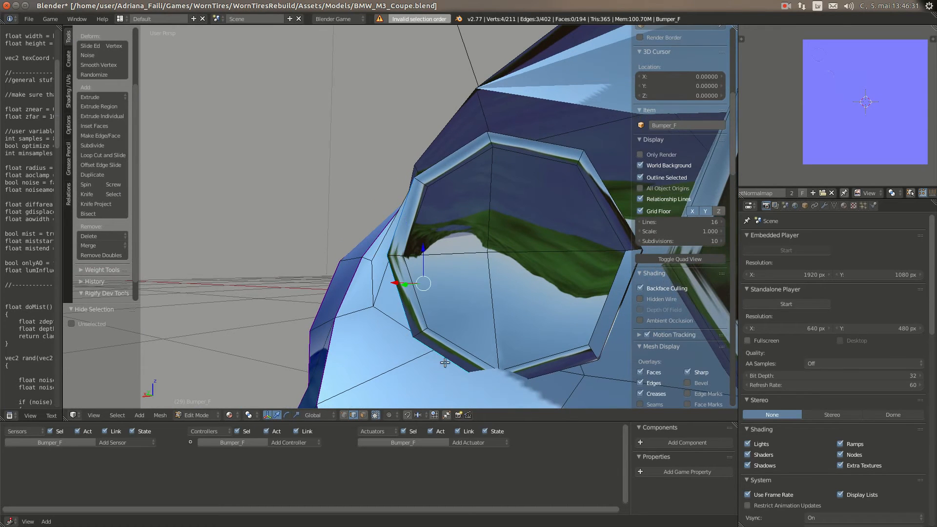
shift+right_click(577, 373)
shift+right_click(595, 285)
middle_drag(595, 284, 532, 270)
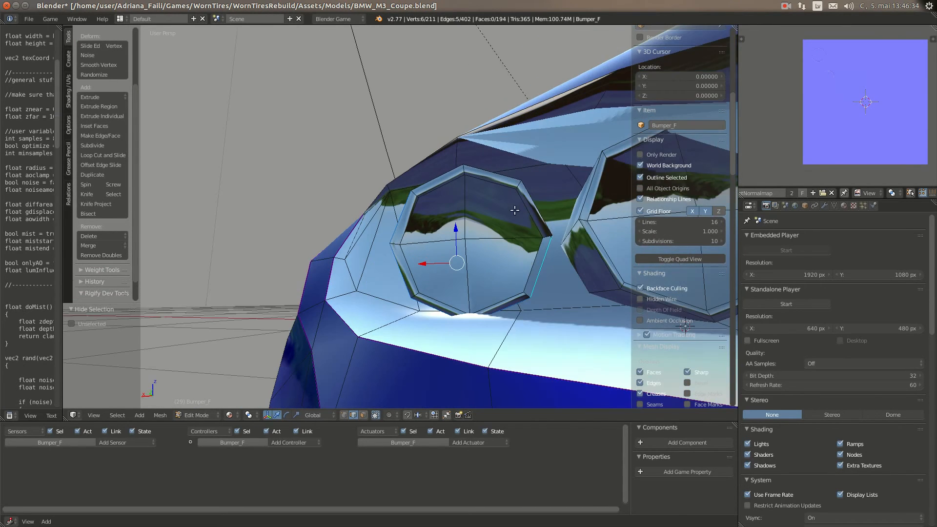
middle_drag(515, 210, 522, 189)
shift+right_click(522, 189)
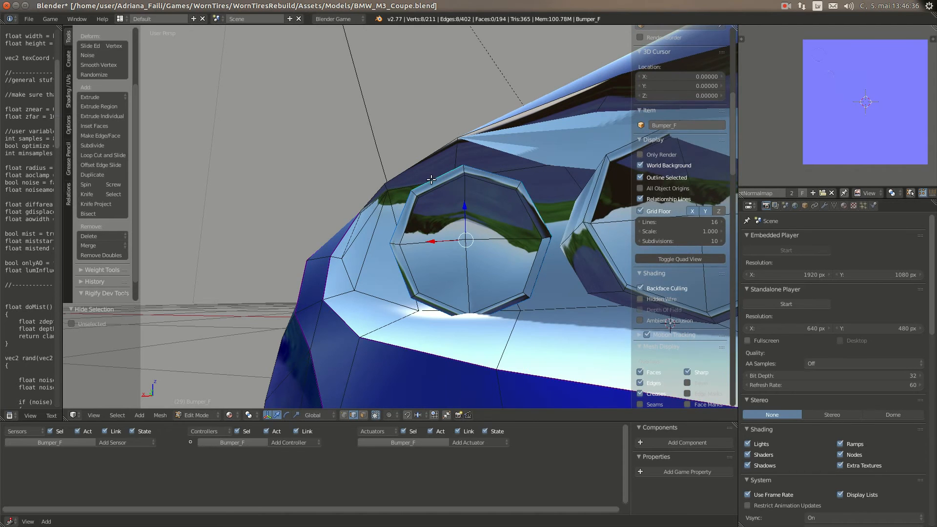
Step: Add the front rim edges of the inner headlight lamp to the selection and mark all selected edges as sharp
scroll(431, 179, down, 3)
middle_drag(464, 211, 413, 260)
scroll(413, 259, up, 3)
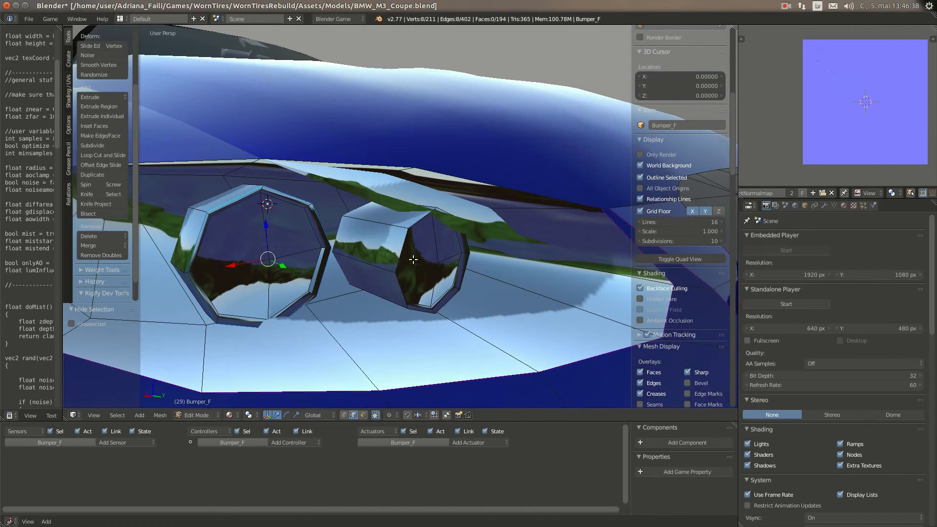
shift+right_click(399, 246)
shift+right_click(410, 221)
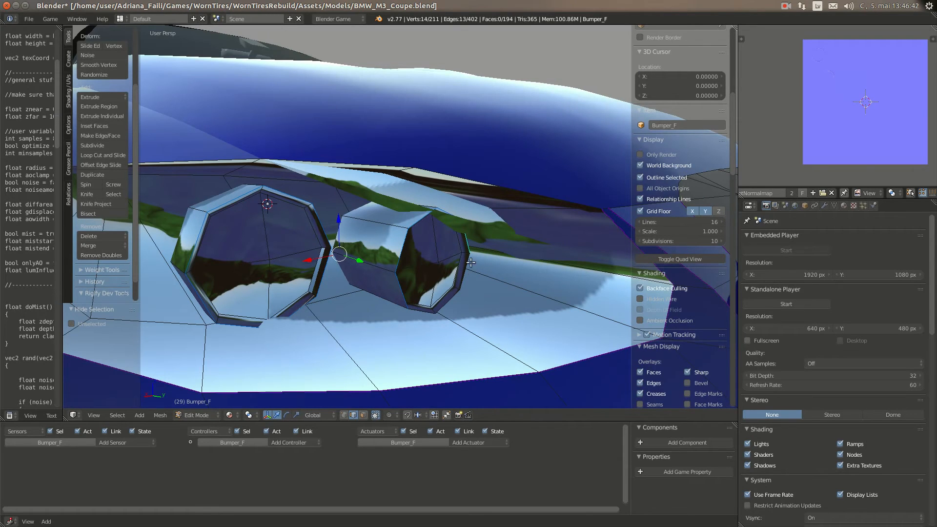
key(ctrl+e)
click(428, 308)
Step: Check the lamps' shading in object mode, reveal the hidden headlight glass and select the whole bumper mesh
key(a)
key(a)
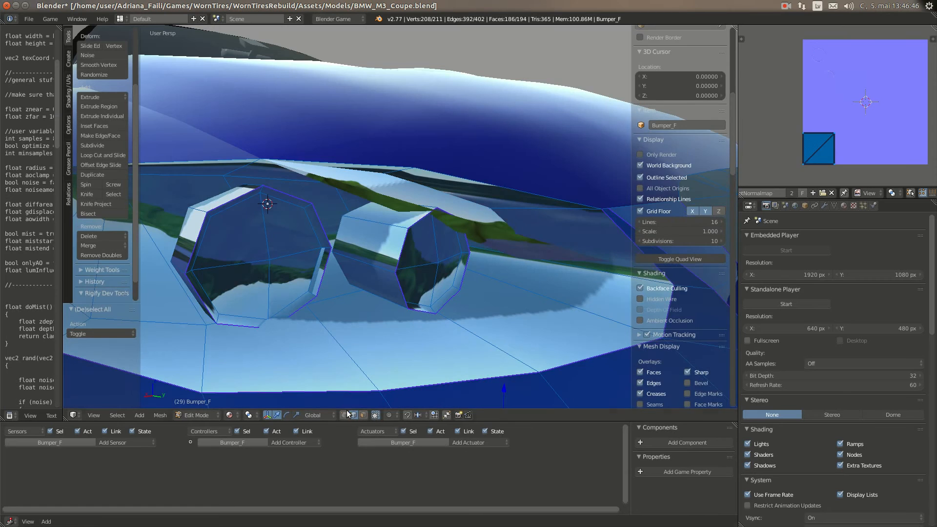
key(Tab)
key(Tab)
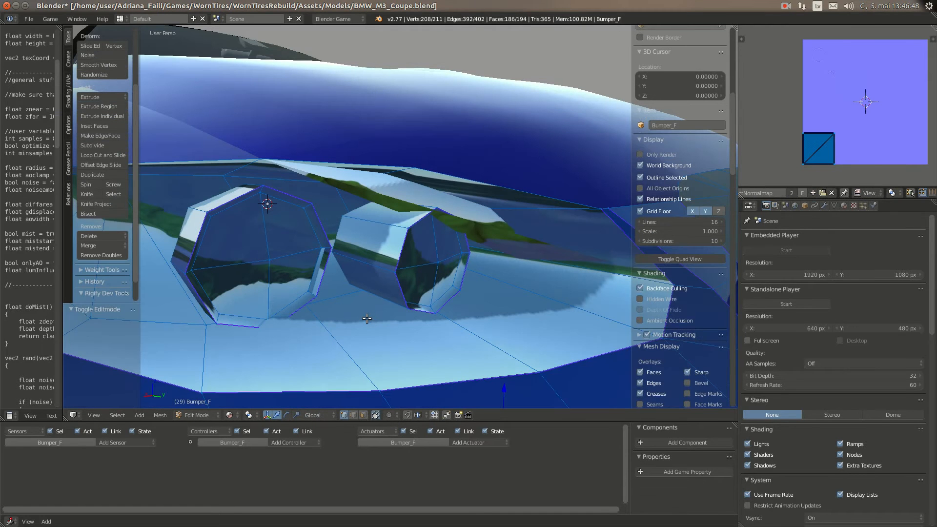
key(alt+h)
key(a)
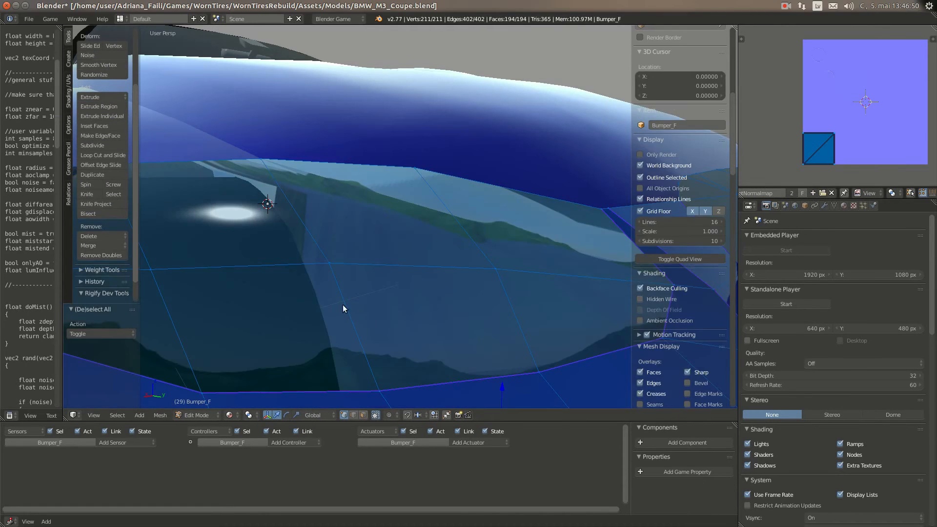
Step: Compare the bumper's headlight and kidney grille in Blender with the BMW M3 reference photo in Chromium
key(Tab)
scroll(343, 307, down, 5)
middle_drag(343, 306, 446, 268)
scroll(372, 266, down, 3)
key(Tab)
middle_drag(366, 289, 120, 315)
scroll(346, 293, up, 4)
mouse_move(1, 109)
click(14, 76)
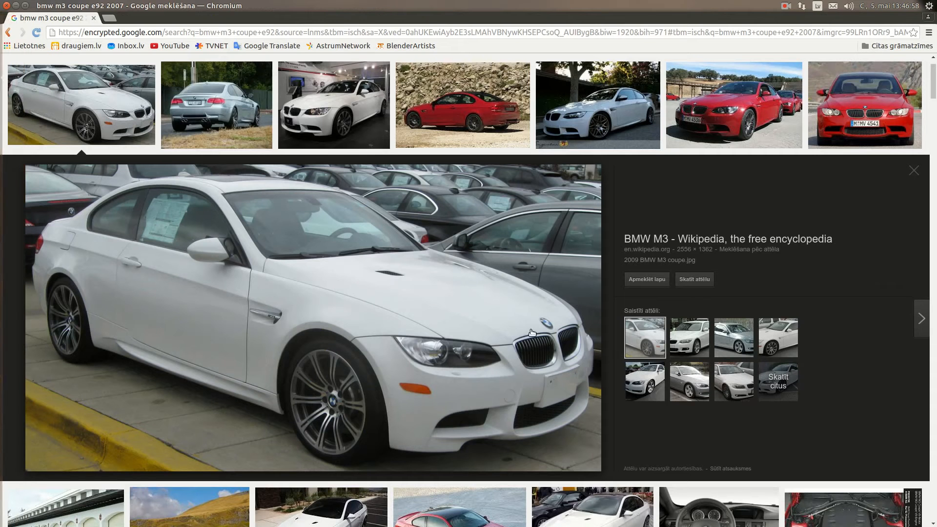
click(15, 424)
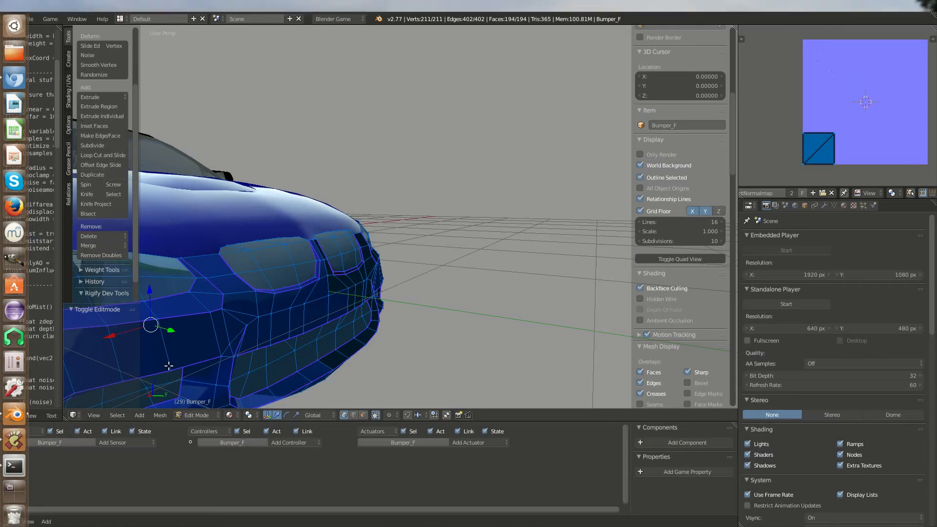
Step: Select the lower six faces filling the kidney grille opening and switch to vertex selection mode
middle_drag(277, 345, 205, 351)
key(a)
middle_drag(333, 300, 374, 323)
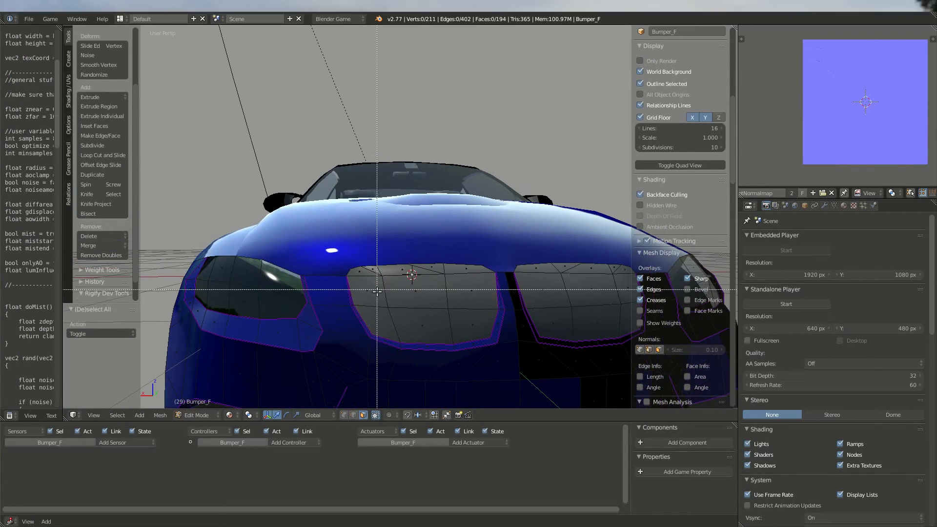
key(b)
drag(377, 291, 463, 321)
middle_drag(371, 326, 381, 307)
middle_drag(260, 292, 251, 307)
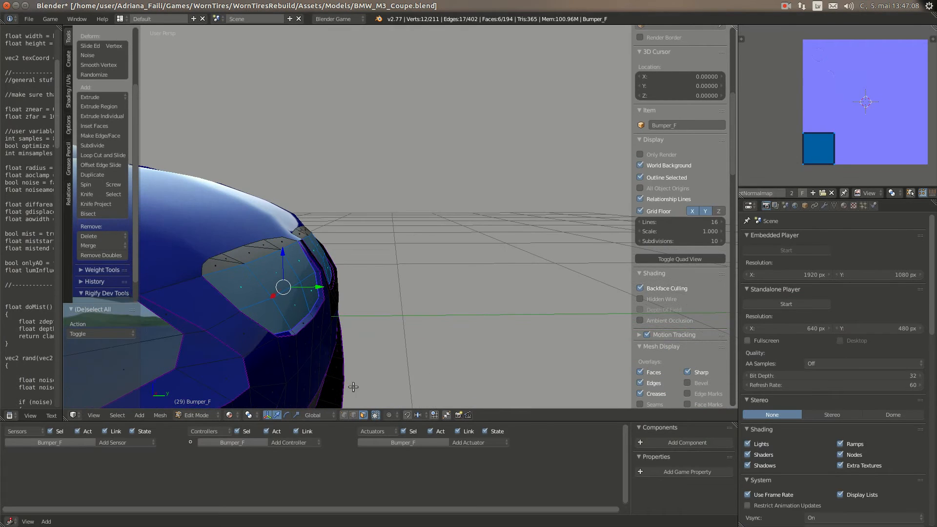
click(345, 415)
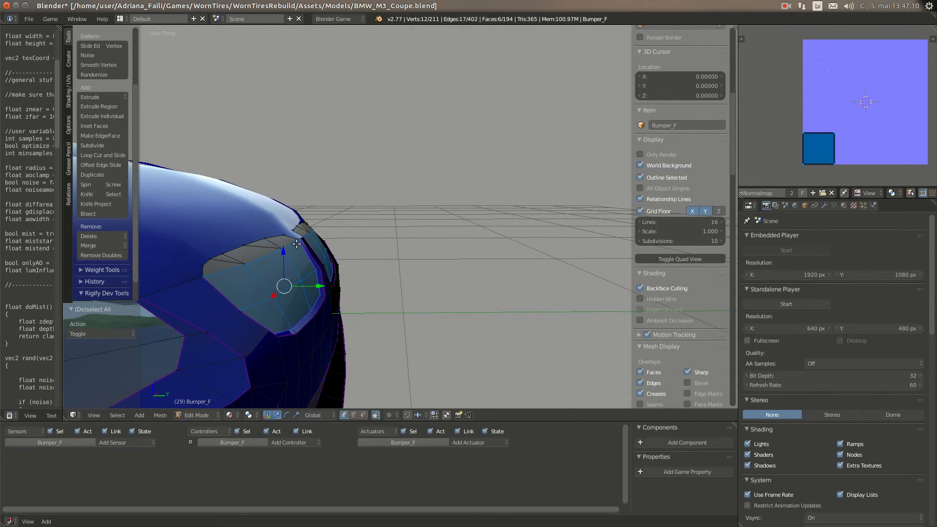
Step: Move the selected lower kidney grille faces back 0.009 along Y, and shift the upper grille face slightly back along Y as well
middle_drag(268, 296, 290, 306)
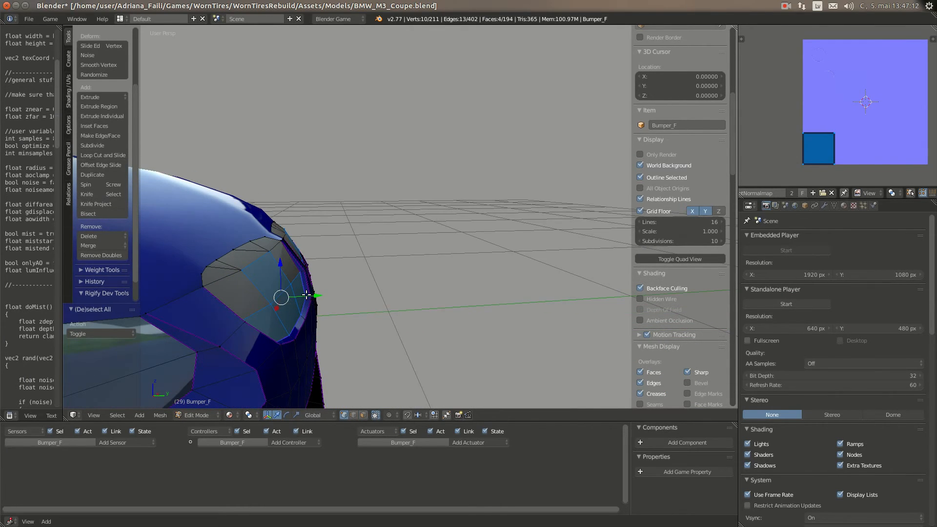
drag(306, 294, 271, 294)
mouse_move(271, 294)
middle_down()
mouse_move(300, 293)
mouse_move(286, 293)
middle_up()
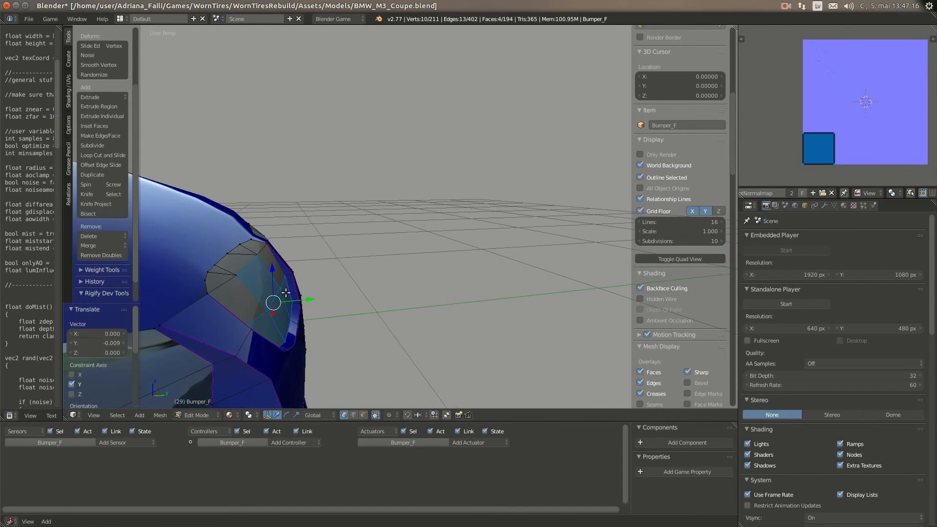
right_click(252, 256)
right_click(277, 290)
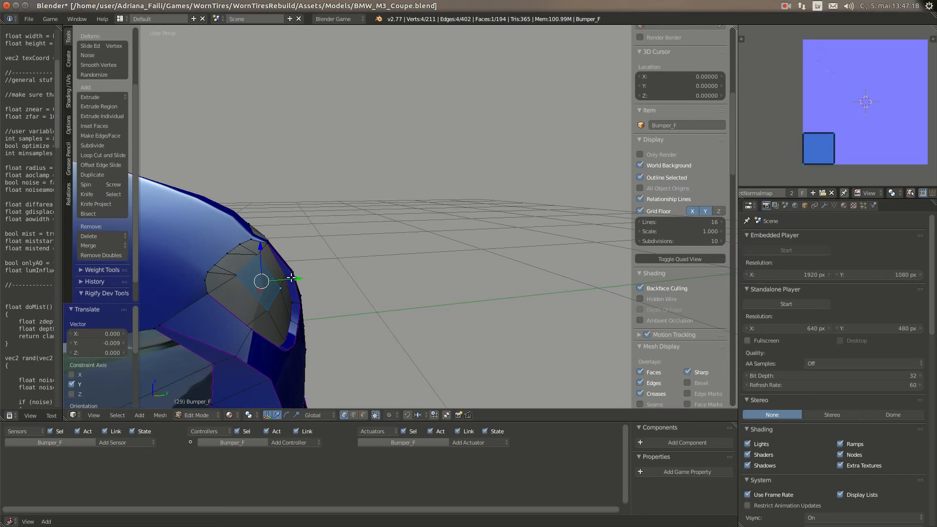
drag(291, 278, 278, 278)
Step: Select the bumper vertex at the kidney grille's outer corner beside the hood and move it slightly back along Y
key(a)
key(a)
key(Tab)
middle_drag(346, 304, 536, 318)
key(Tab)
scroll(536, 319, up, 2)
right_click(549, 328)
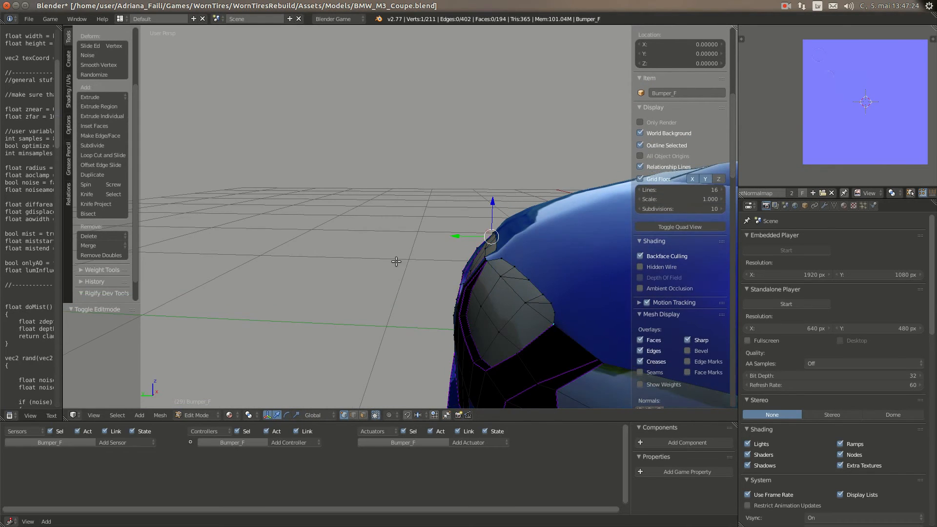
middle_drag(320, 263, 429, 268)
scroll(428, 268, up, 3)
middle_drag(230, 271, 350, 287)
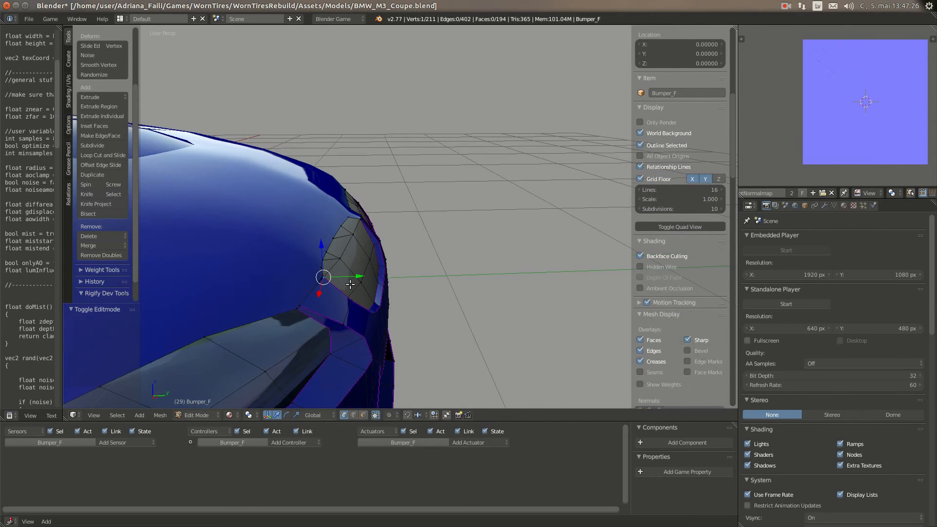
click(354, 276)
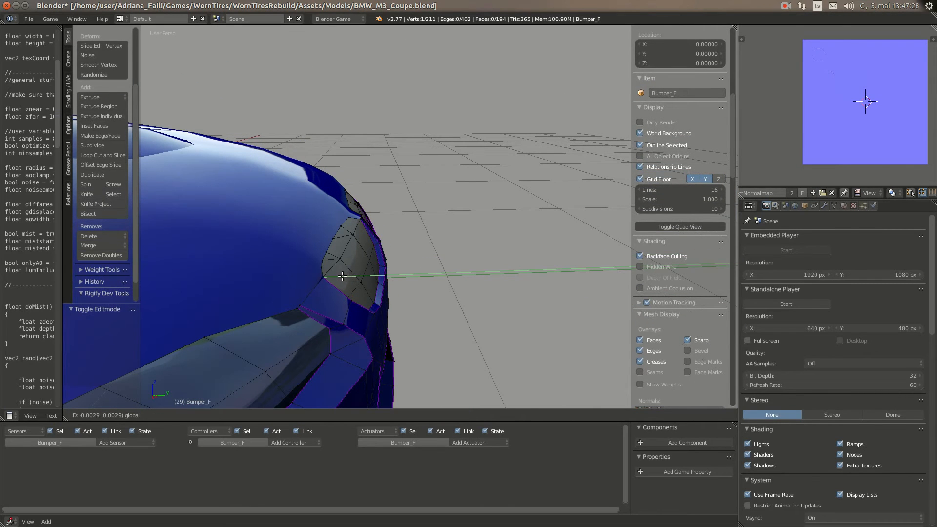
click(336, 277)
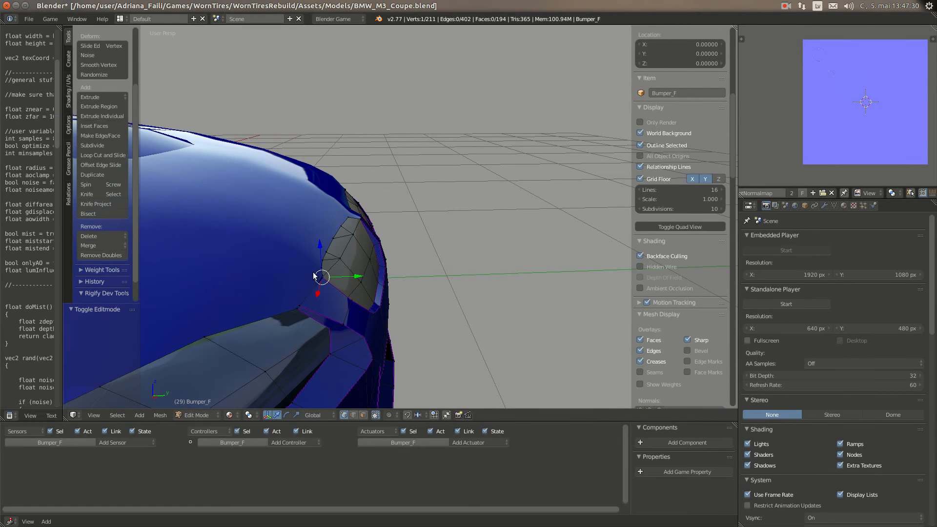
Step: Snap the 3D cursor to that bumper vertex and snap the matching corner vertex of Hood_F to the cursor
key(shift+s)
click(297, 270)
key(a)
key(Tab)
right_click(308, 265)
key(Tab)
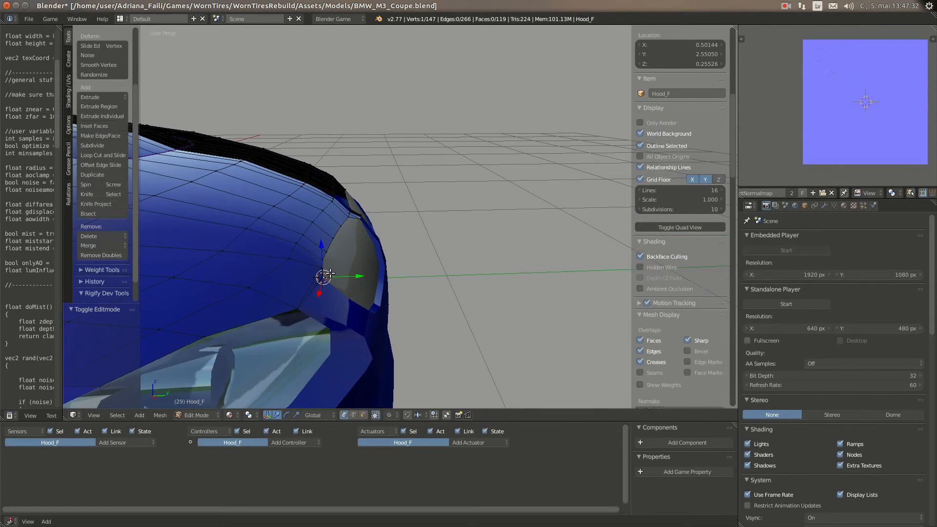
key(shift+s)
click(342, 248)
key(shift+s)
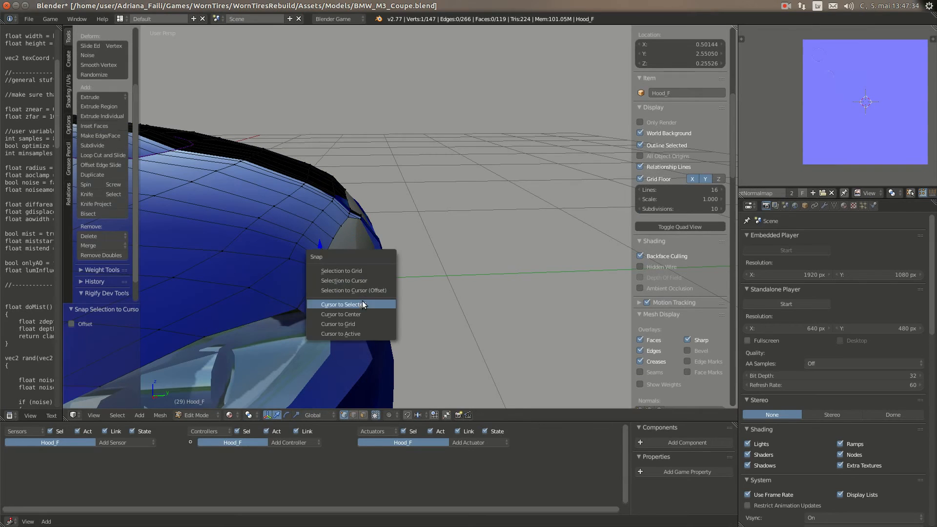
click(360, 305)
Step: Return to Bumper_F, select the next vertex up the grille's outer edge and move it slightly back along Y
middle_drag(367, 302, 403, 277)
key(a)
key(a)
key(Tab)
scroll(365, 302, up, 3)
key(Tab)
key(shift+s)
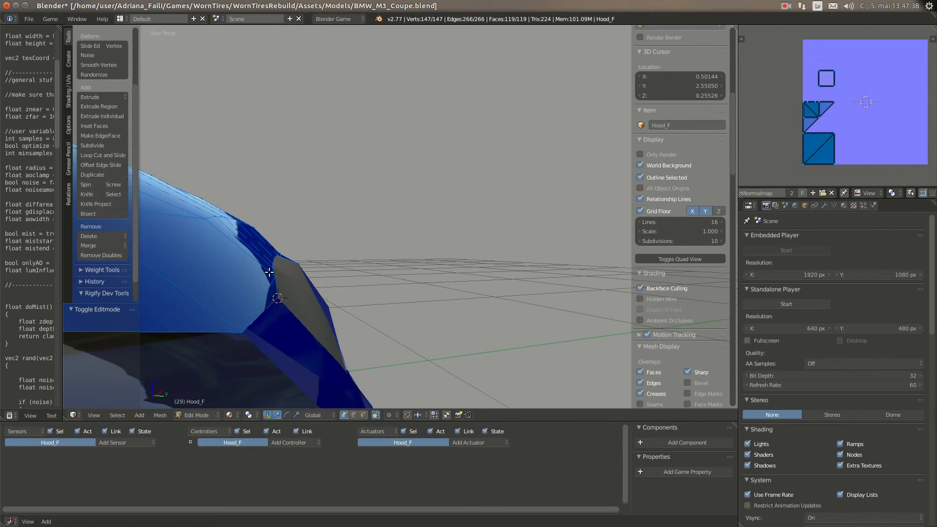
key(Tab)
right_click(294, 274)
key(Tab)
right_click(278, 276)
key(shift+s)
key(Escape)
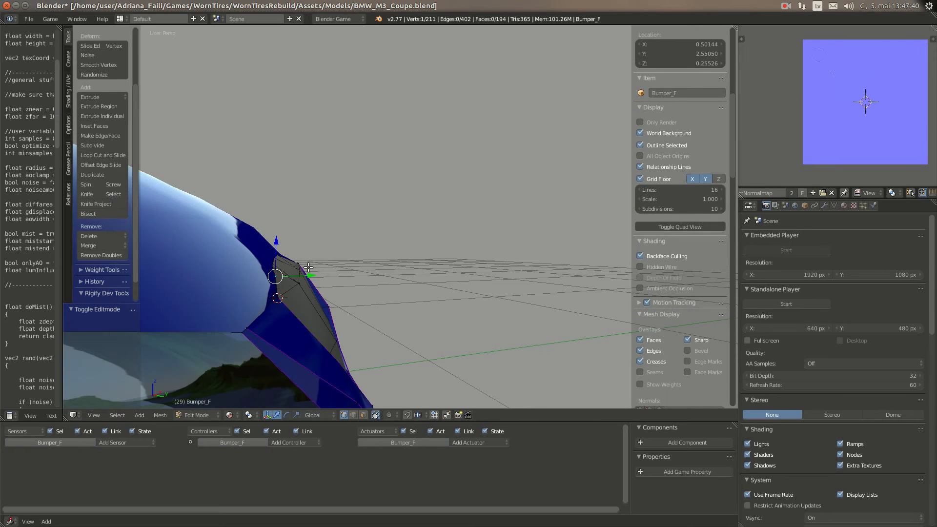
drag(299, 275, 281, 275)
Step: Snap the neighbouring hood vertex onto that bumper vertex using the 3D cursor, and reset the cursor to the center
key(shift+s)
key(shift+s)
click(305, 274)
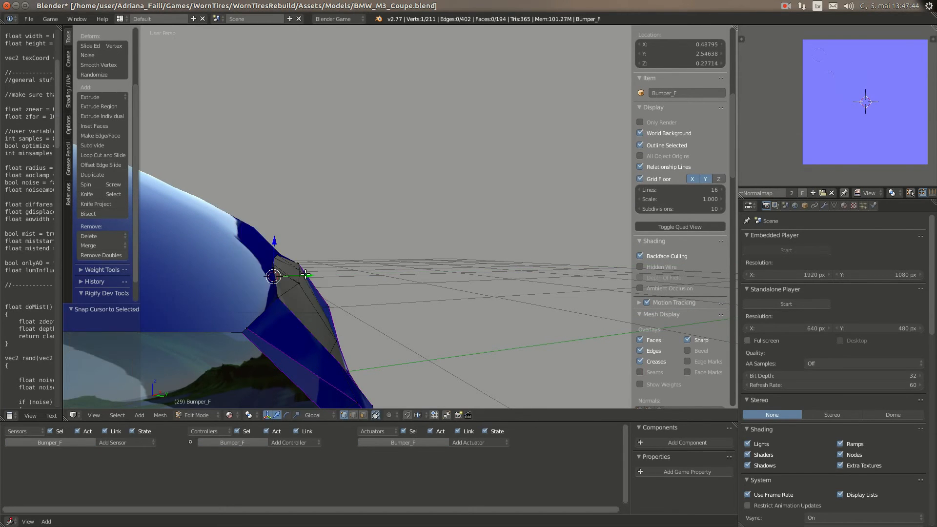
key(Tab)
right_click(250, 282)
key(Tab)
right_click(275, 276)
key(shift+s)
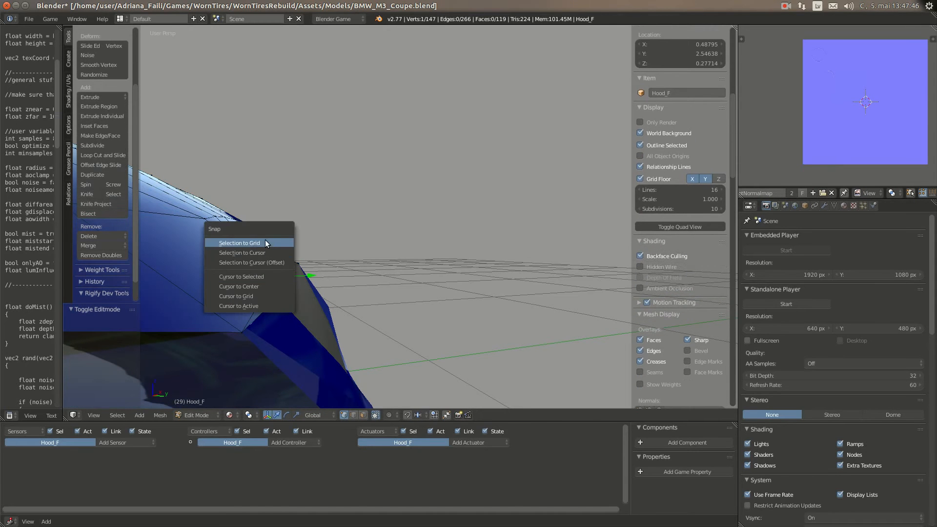
click(271, 250)
key(shift+s)
click(334, 324)
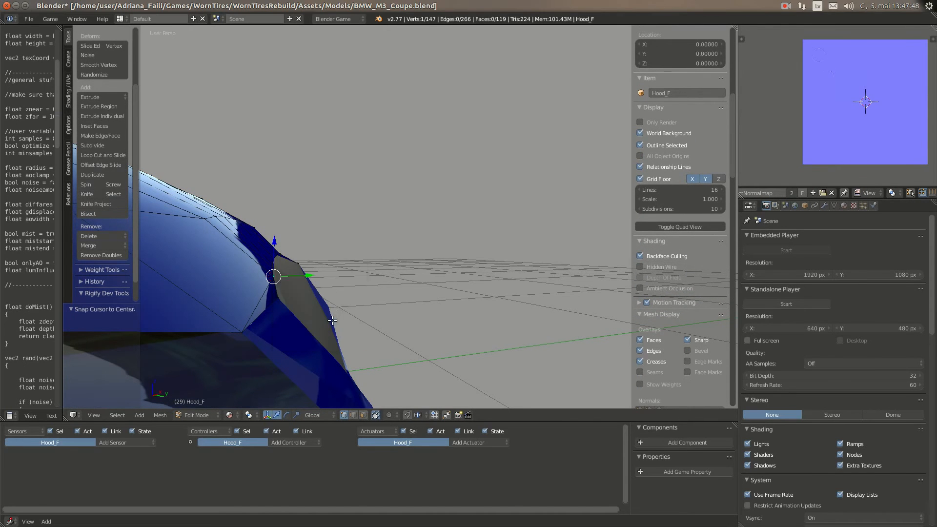
Step: Examine the seam between hood and kidney grille on the whole car in object mode
key(Tab)
scroll(318, 313, up, 5)
key(a)
scroll(364, 264, down, 5)
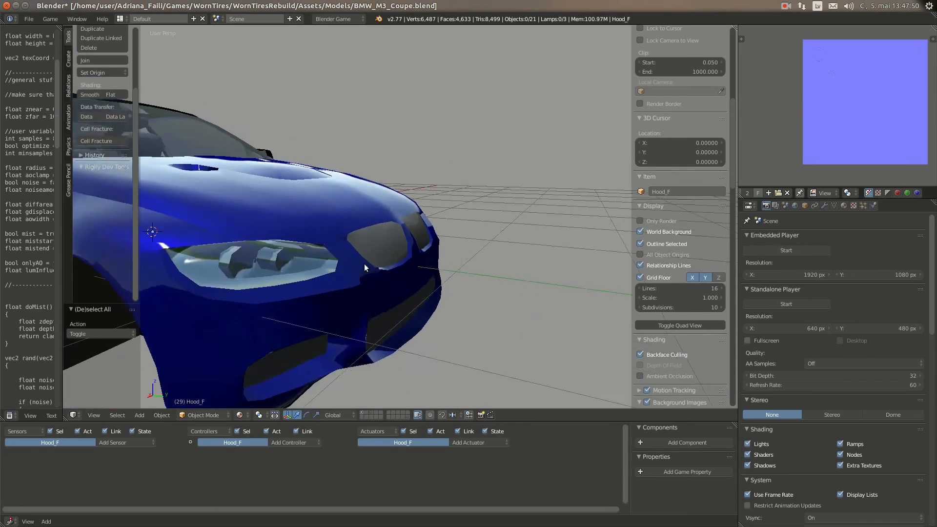
middle_drag(364, 264, 392, 268)
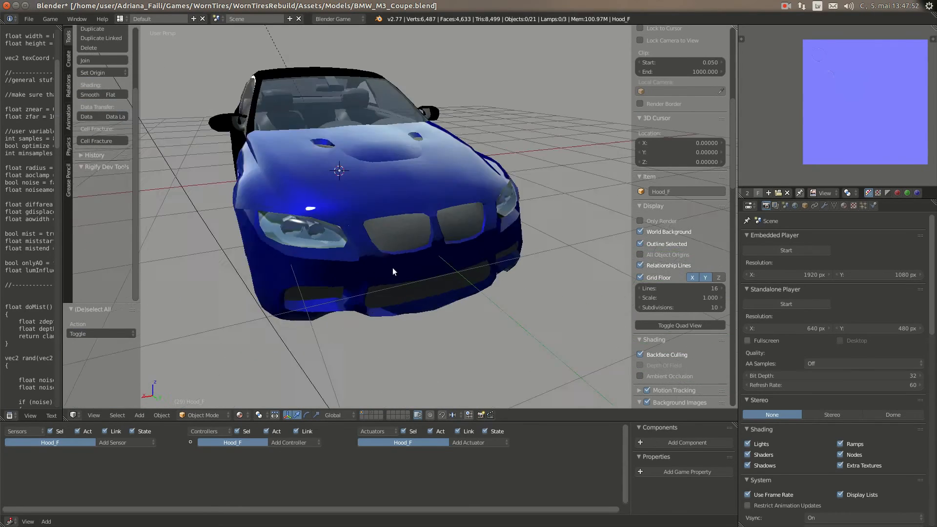
scroll(393, 267, up, 6)
scroll(467, 290, down, 4)
mouse_move(430, 309)
middle_down()
mouse_move(443, 298)
mouse_move(402, 303)
mouse_move(416, 319)
middle_up()
Step: Select the front bumper and examine its mesh and overall shape from the front and the side
right_click(454, 280)
key(Tab)
scroll(321, 319, up, 3)
middle_drag(321, 318, 386, 301)
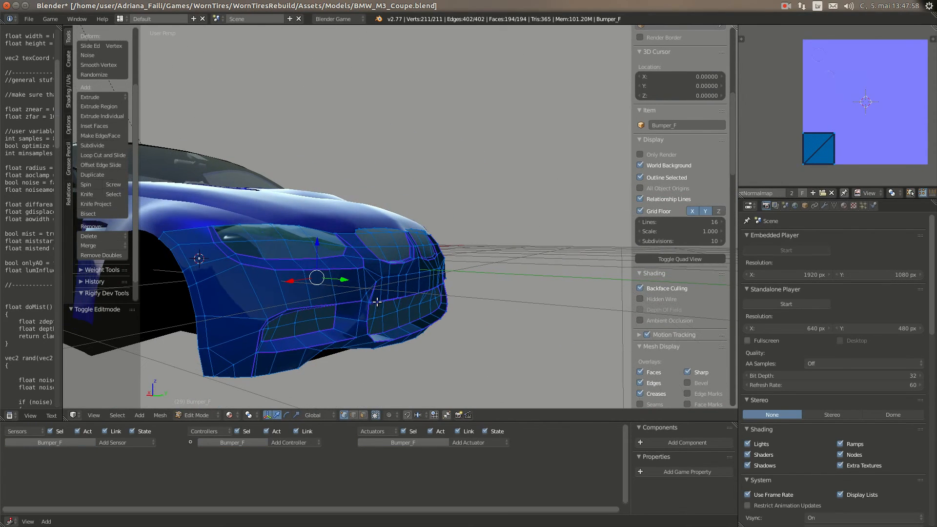
scroll(371, 303, up, 3)
key(Tab)
scroll(362, 306, down, 3)
middle_drag(386, 307, 345, 272)
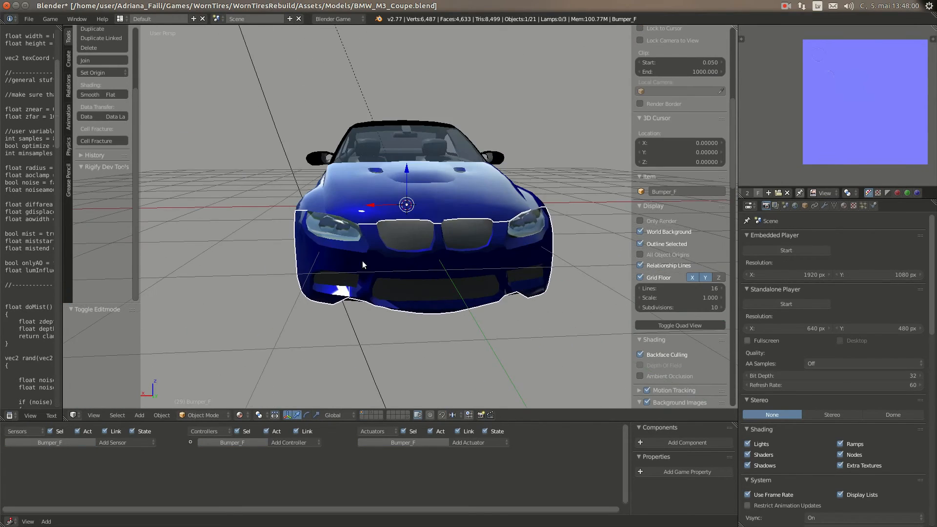
key(KP_Decimal)
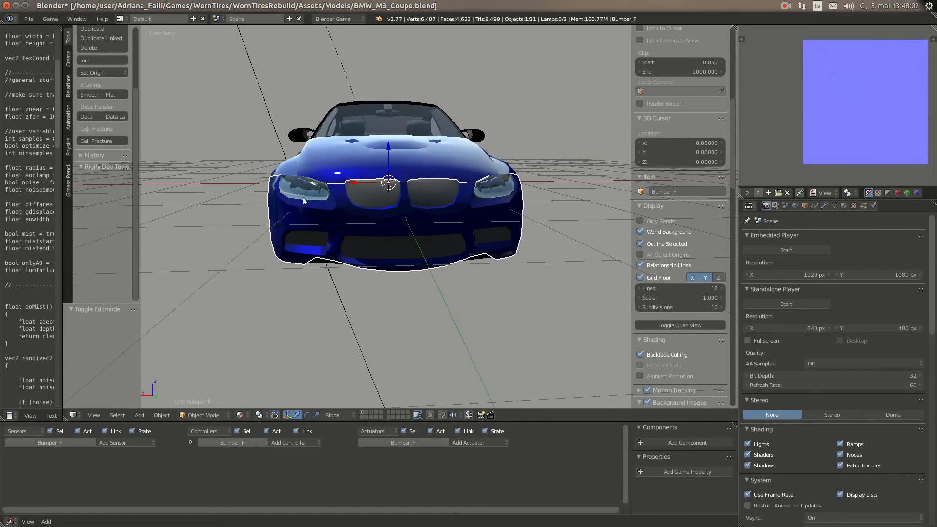
middle_drag(303, 198, 335, 186)
scroll(336, 187, up, 1)
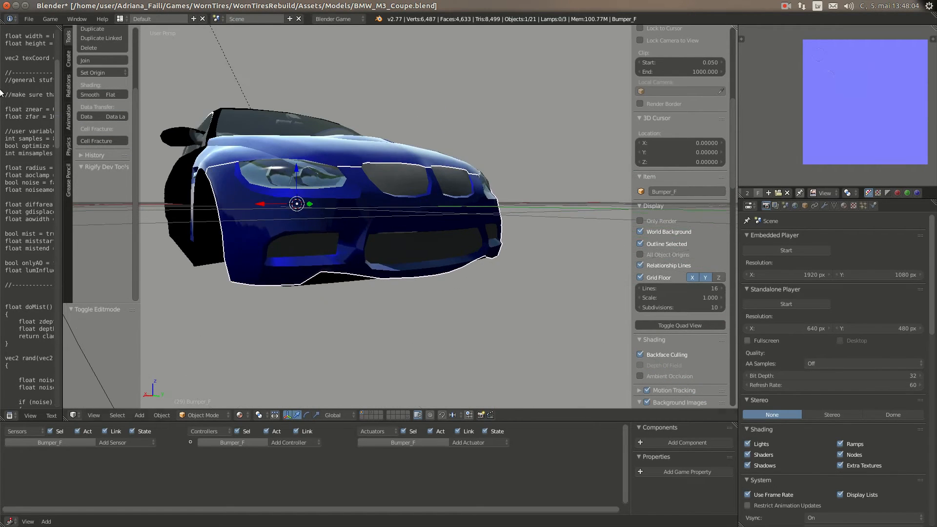
Step: Compare the bumper's lower front and air intakes in Blender with the BMW M3 reference photo in Chromium
click(4, 79)
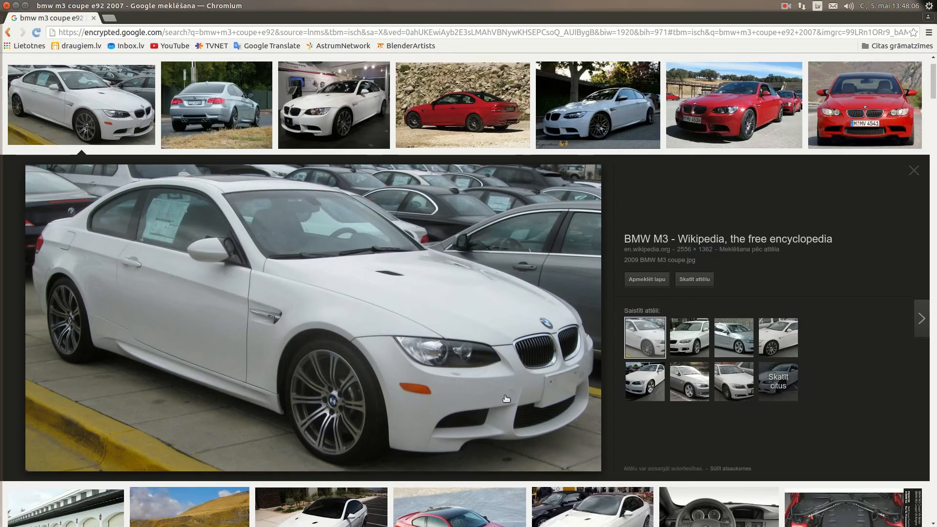
click(9, 367)
scroll(307, 277, up, 2)
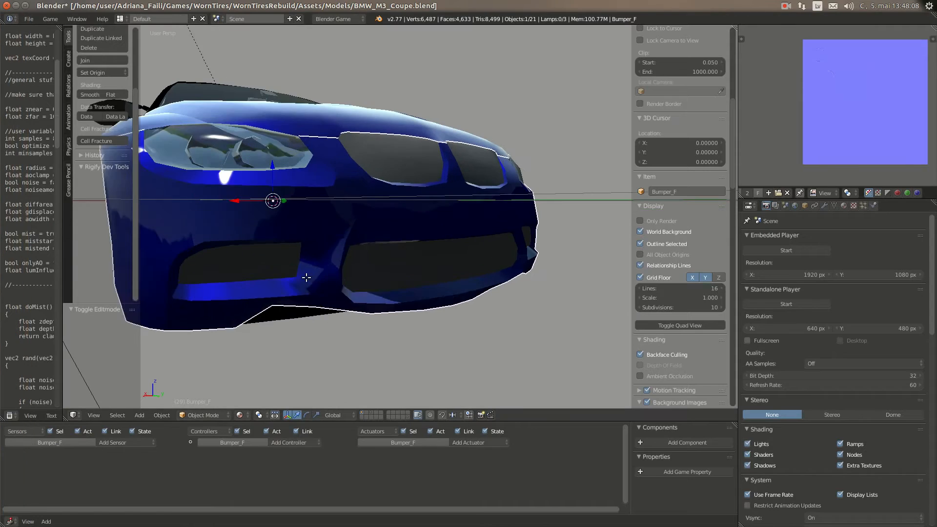
key(Tab)
shift+middle_drag(306, 277, 360, 274)
click(17, 78)
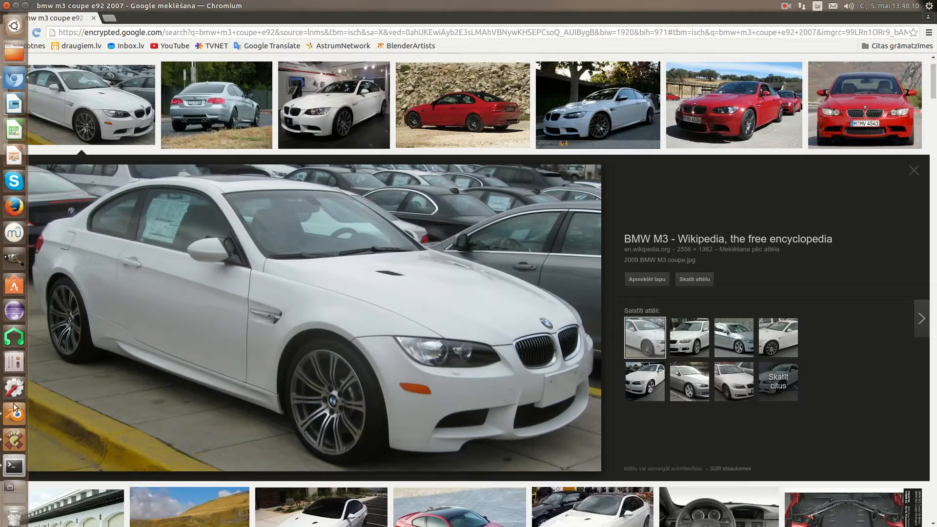
click(14, 412)
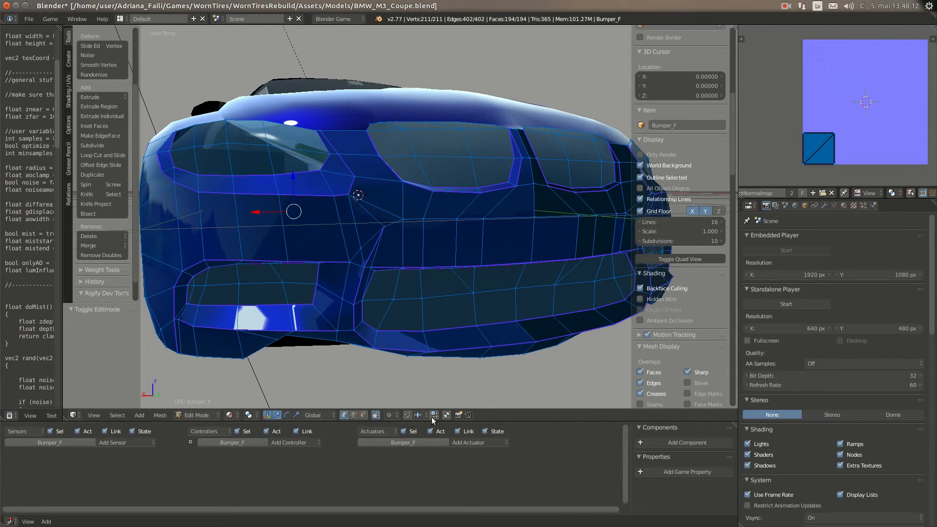
Step: Switch to face selection mode and select the bumper face between the headlight and the side air intake
click(364, 415)
right_click(318, 227)
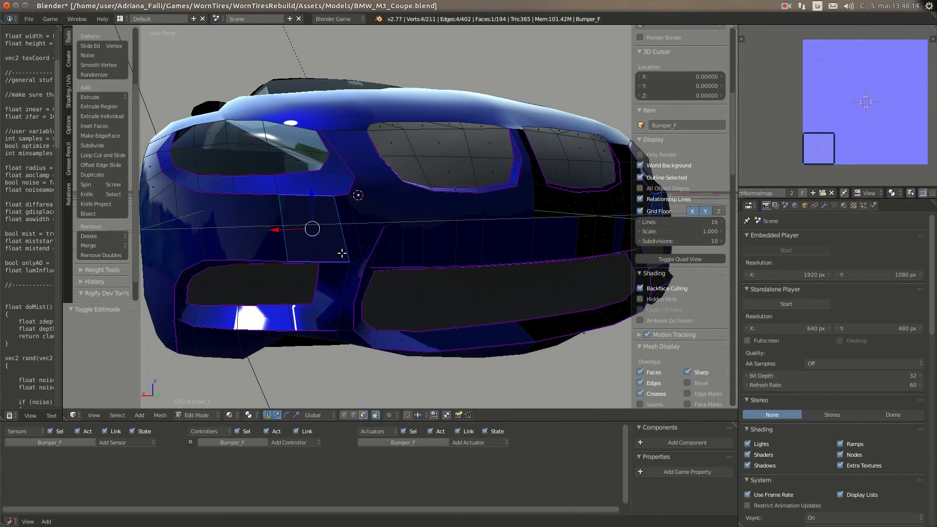
key(KP_Decimal)
scroll(342, 247, down, 7)
middle_drag(343, 248, 352, 244)
middle_drag(452, 243, 421, 243)
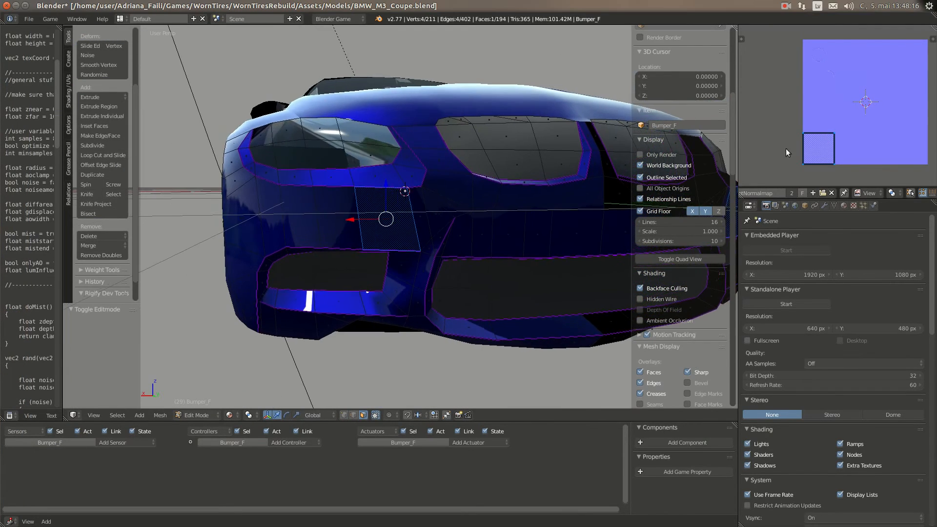
Step: Move the face's UVs up 0.75 along Y on the normal map and check the circular detail on the bumper
scroll(854, 131, up, 1)
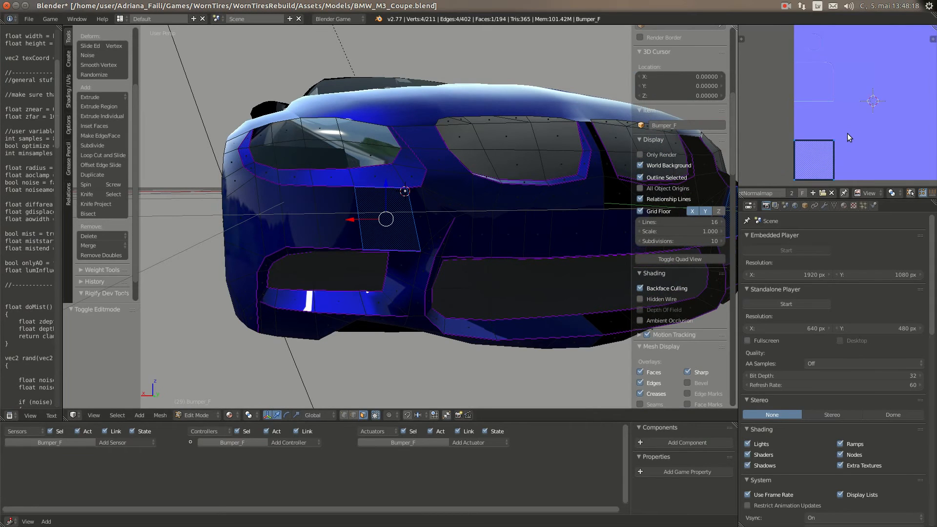
text(gy.75)
key(Return)
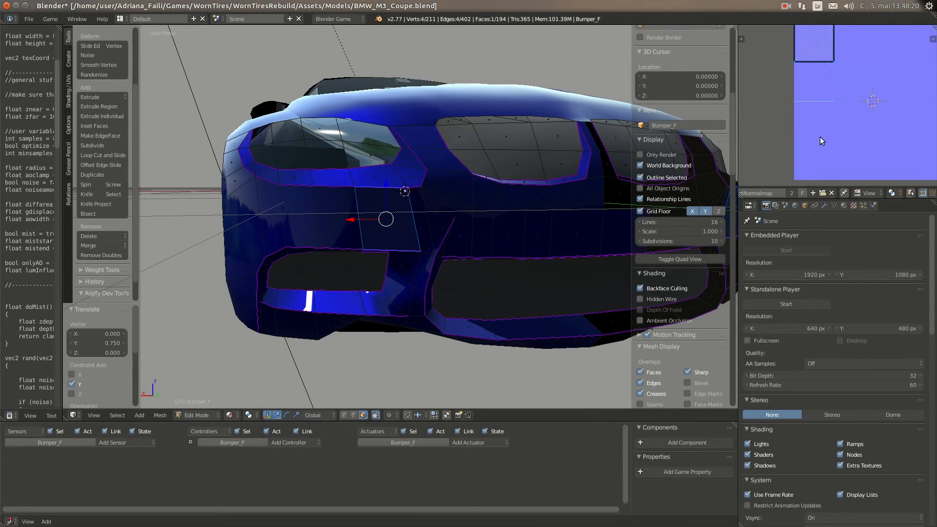
key(Tab)
scroll(395, 239, up, 6)
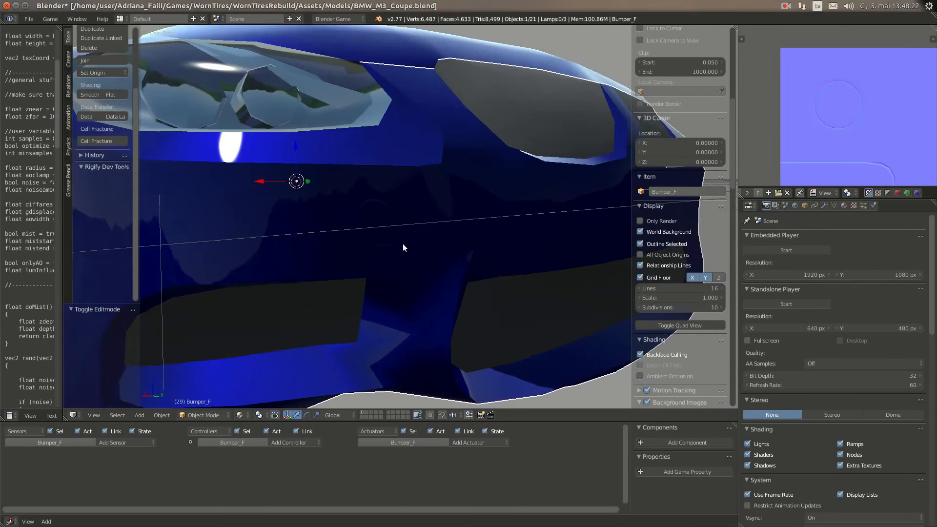
middle_drag(402, 245, 304, 230)
key(Tab)
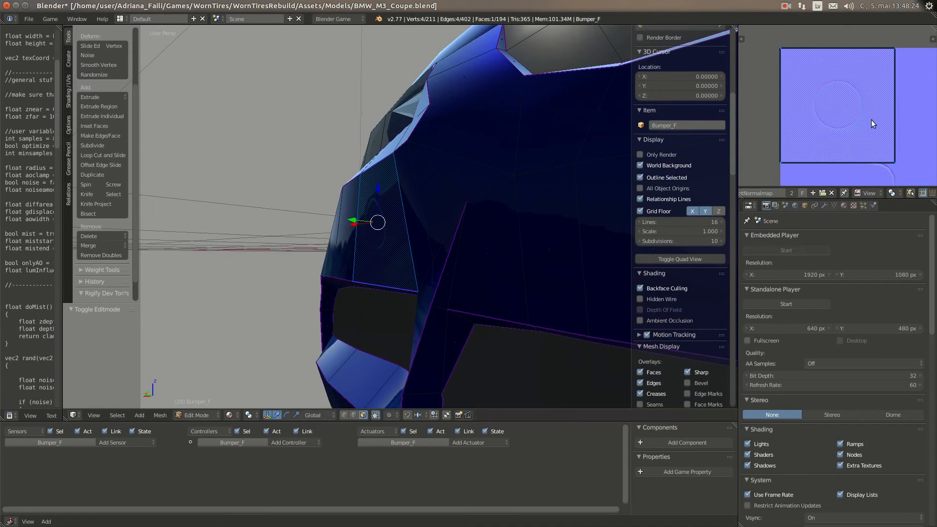
Step: Scale the face's UVs along X to 0.793 around the circle of the normal map
key(s)
key(x)
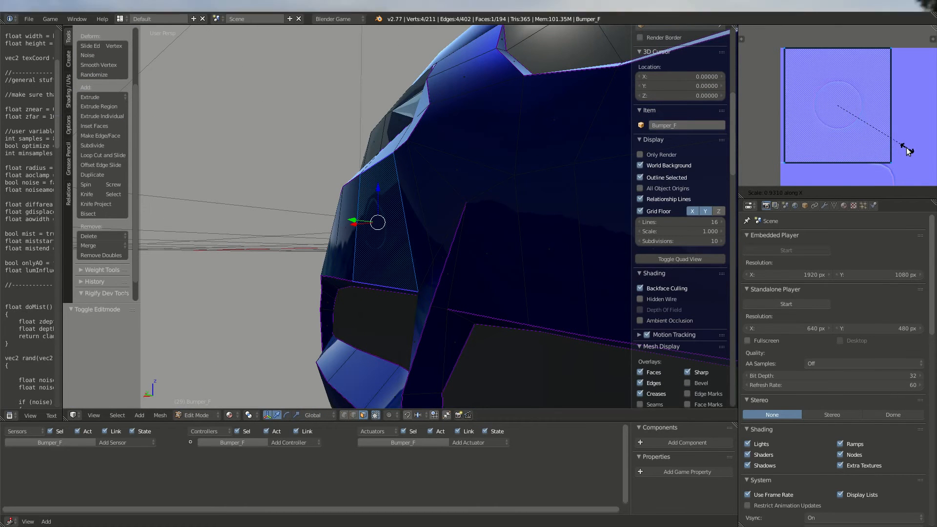
click(897, 147)
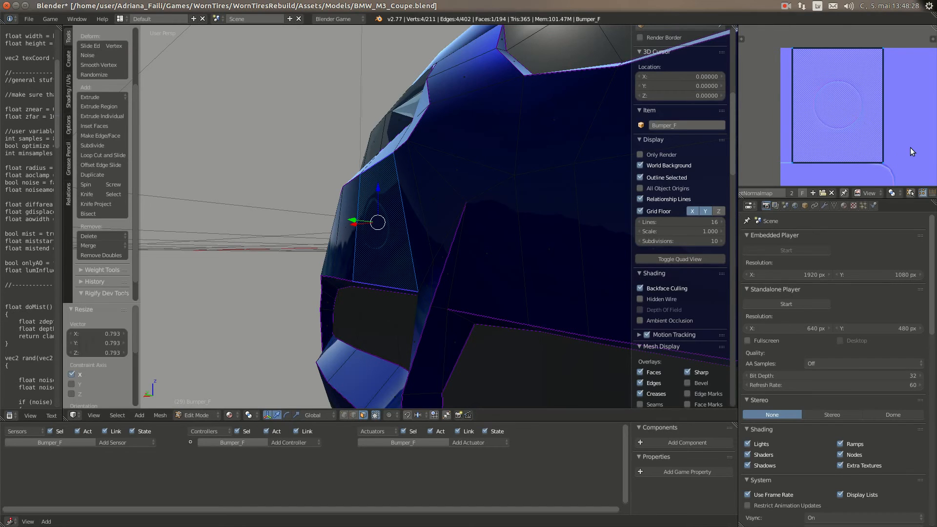
key(s)
key(Escape)
key(s)
key(Escape)
Step: Undo the UV scaling and the UV move of the bumper face
middle_drag(312, 269, 666, 180)
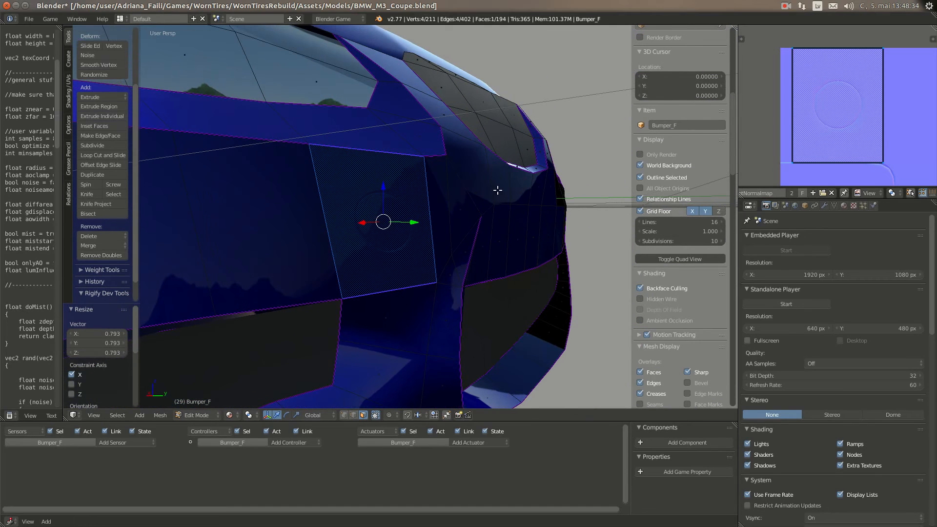
scroll(420, 253, down, 3)
key(ctrl+z)
key(ctrl+z)
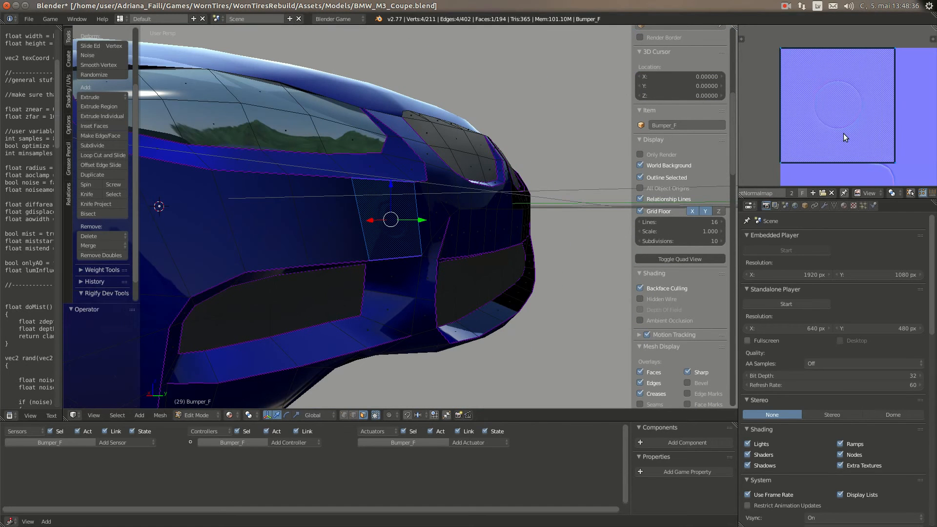
scroll(849, 135, down, 6)
middle_drag(854, 136, 845, 118)
Step: Switch to vertex selection mode and compare the front bumper with the BMW M3 reference photo in Chromium, returning to Blender
middle_drag(439, 266, 378, 285)
scroll(384, 317, up, 2)
click(344, 415)
mouse_move(2, 129)
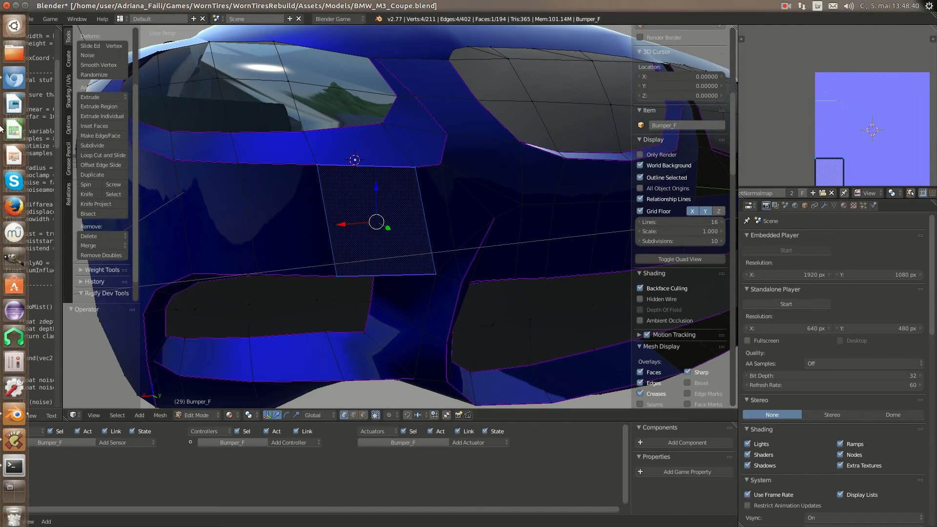
click(7, 87)
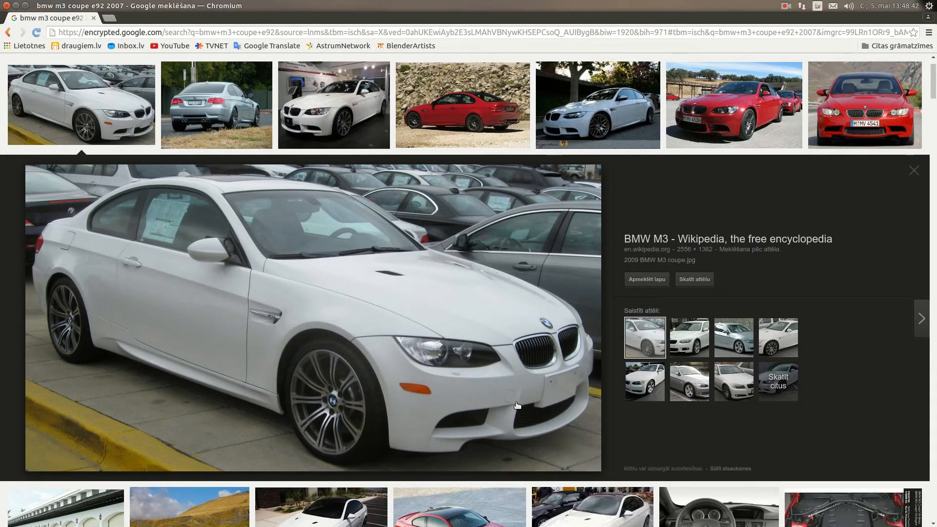
click(12, 426)
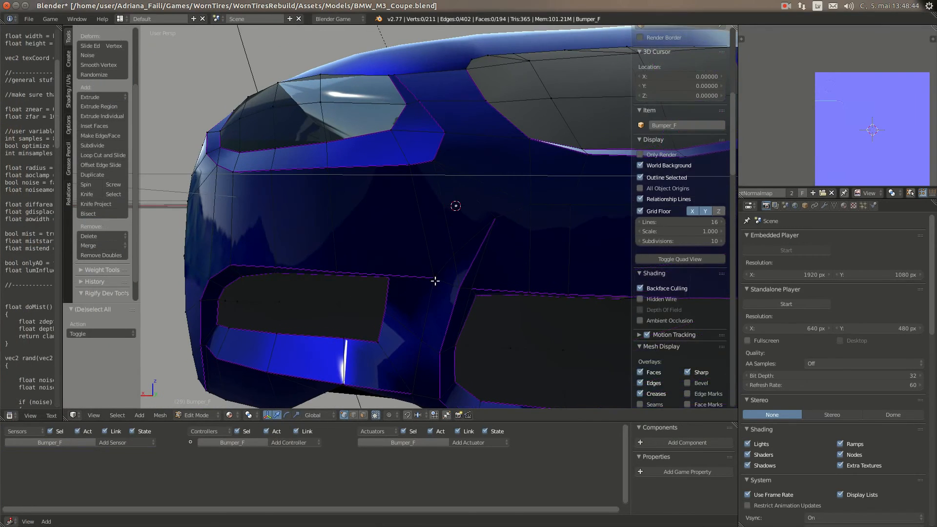
Step: Knife-cut the bumper from the side air intake's upper edge, across the faces below the headlight, to the corner beside the central crease
scroll(435, 281, up, 4)
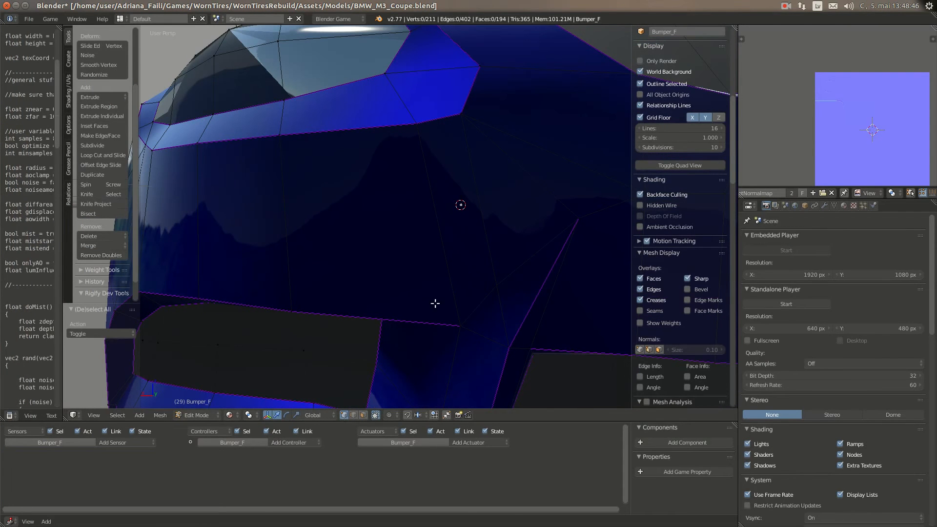
middle_drag(436, 303, 406, 288)
key(k)
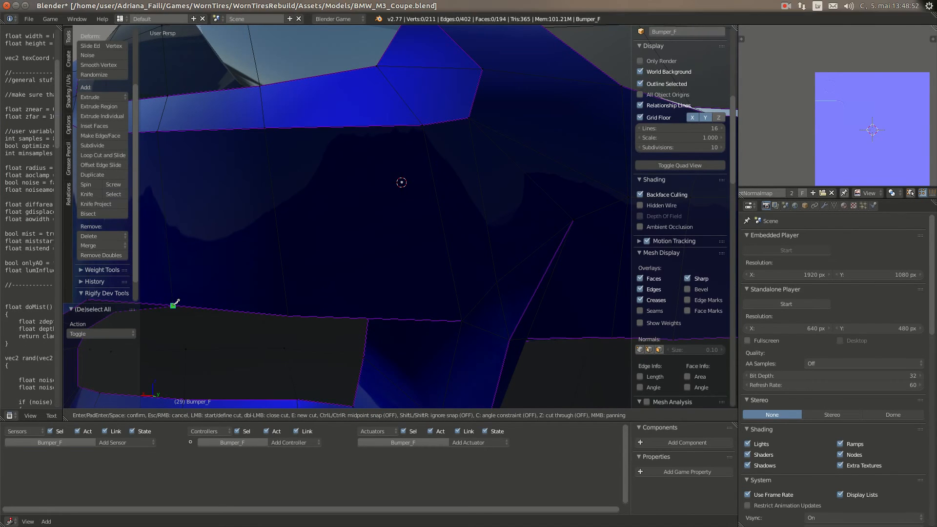
middle_drag(191, 274, 172, 305)
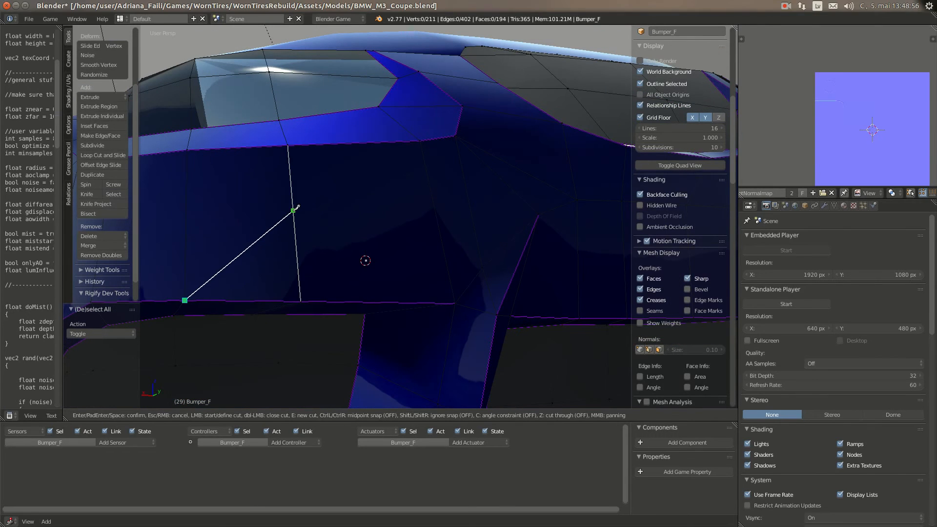
click(434, 204)
click(483, 267)
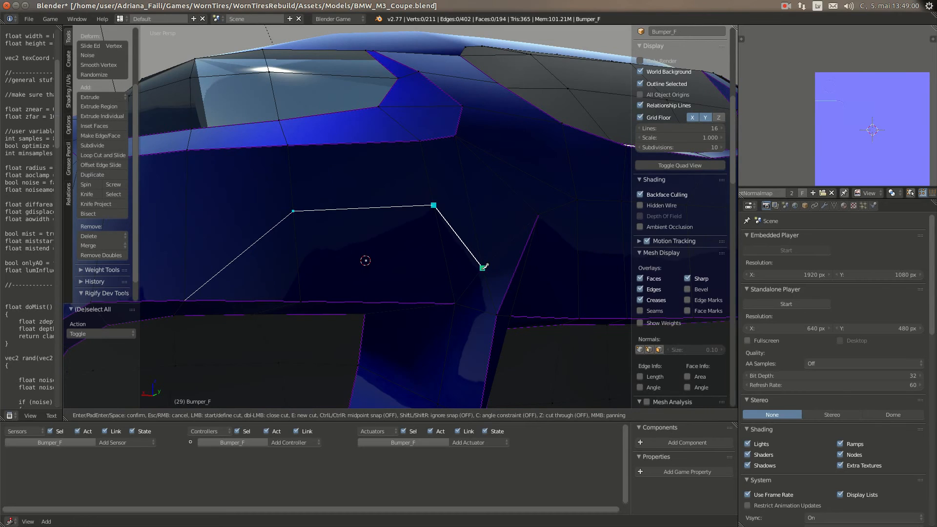
key(Return)
Step: Move the new cut vertex above the side air intake 0.006 along Y to round out the bumper
middle_drag(344, 251, 441, 256)
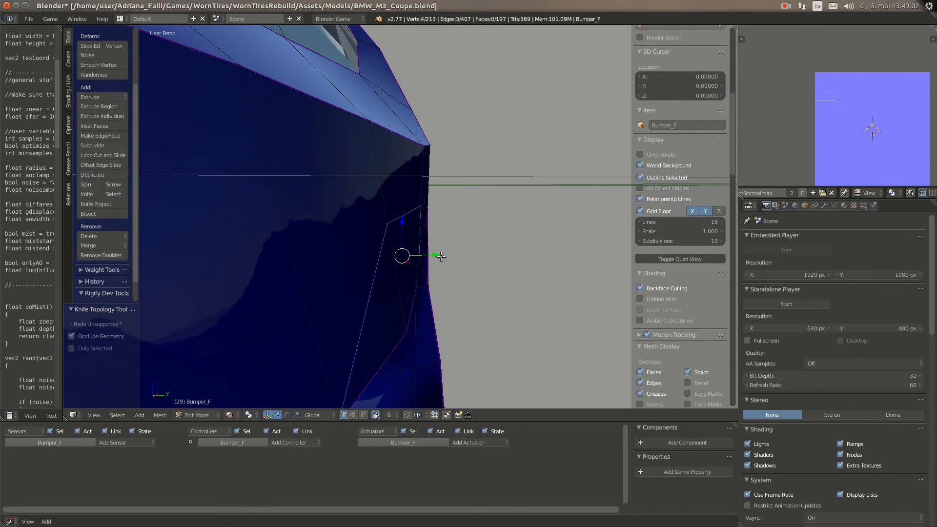
right_click(423, 208)
drag(441, 206, 467, 226)
scroll(462, 233, down, 1)
middle_drag(456, 238, 344, 242)
scroll(386, 247, down, 2)
scroll(384, 341, up, 2)
scroll(372, 403, up, 1)
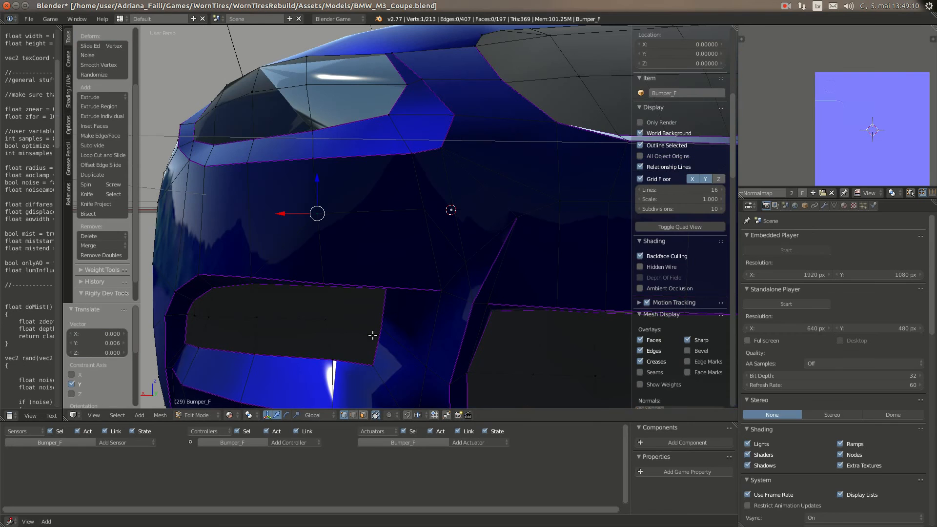
Step: In face selection mode, select the two faces between headlight and side intake and reset their UVs
click(364, 415)
right_click(371, 228)
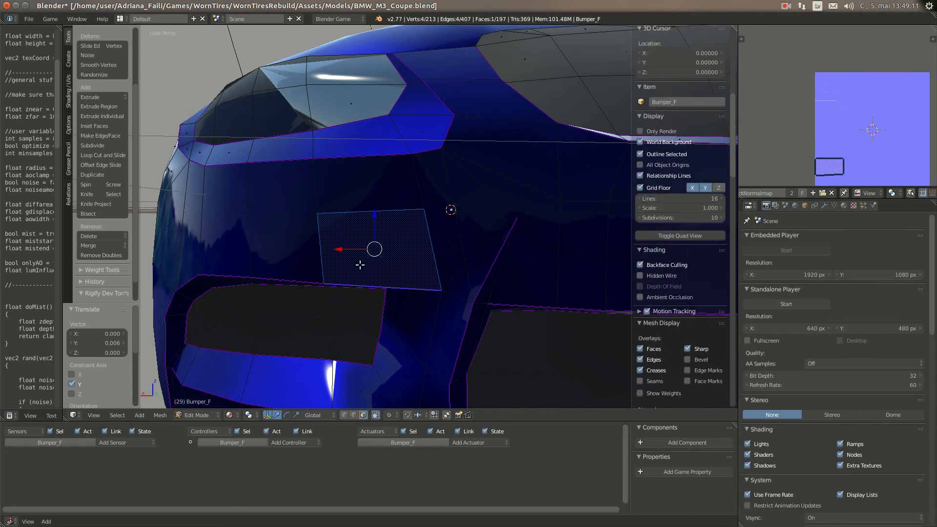
shift+right_click(380, 200)
key(u)
click(391, 250)
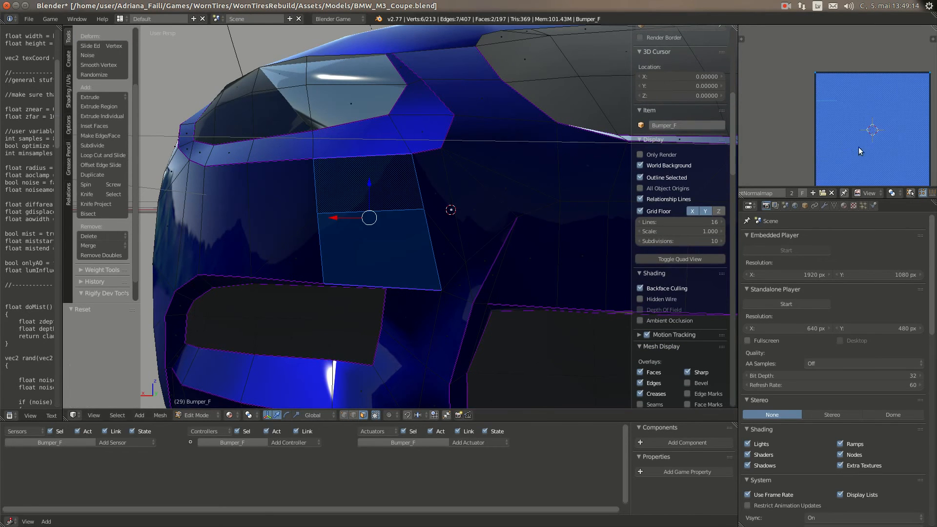
Step: Scale the two faces' UVs to 0.25 and move them -0.375 along both X and Y on the normal map
text(s.25)
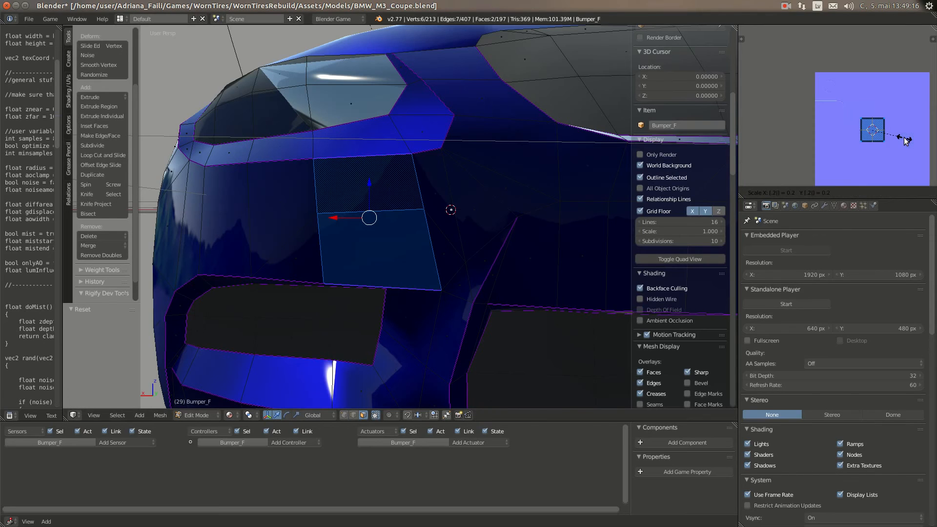
key(Return)
text(gx)
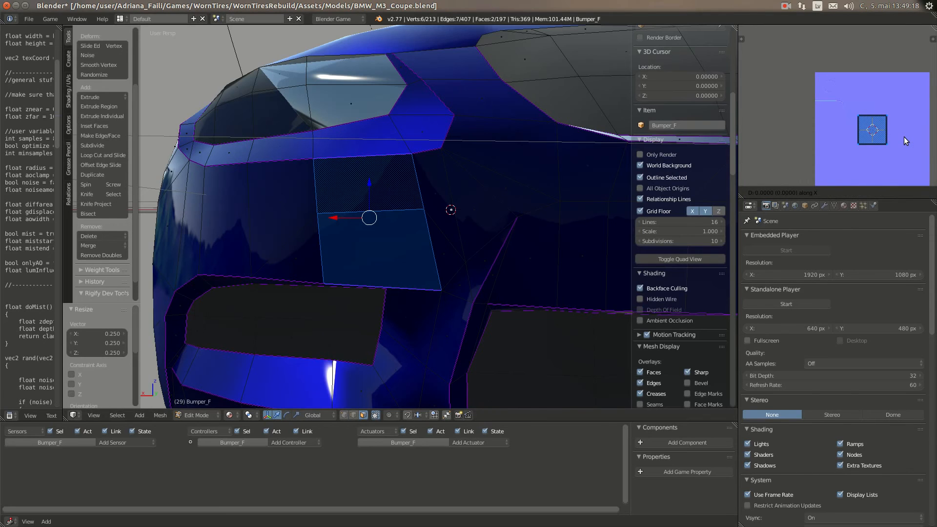
text(-.375)
key(Return)
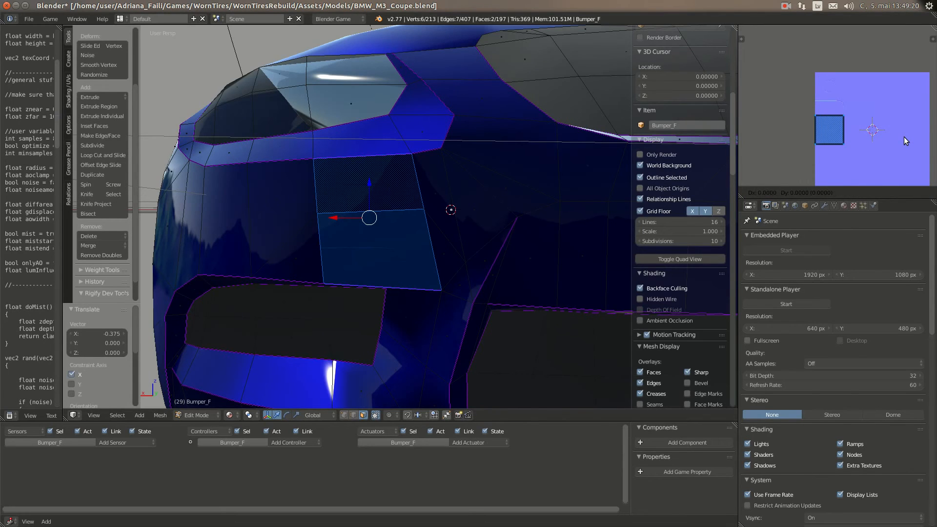
text(gy)
text(-.3)
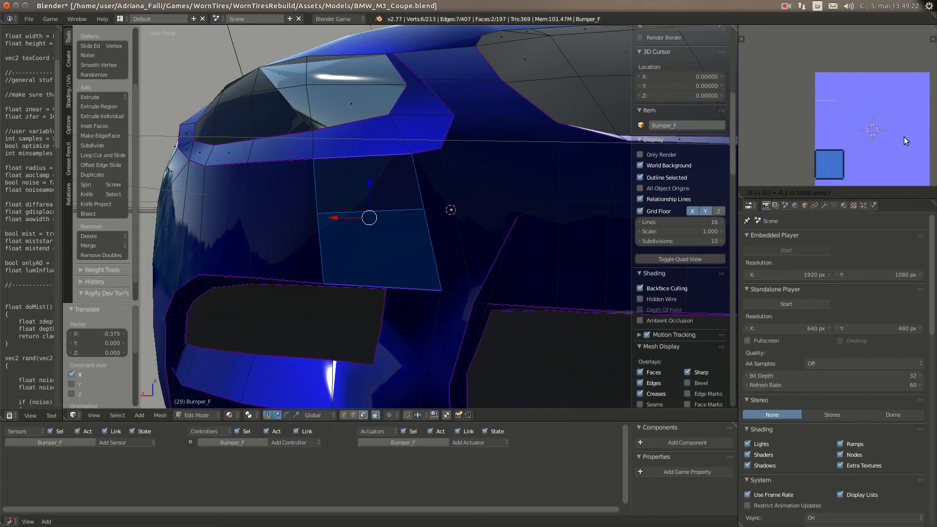
text(75)
key(Return)
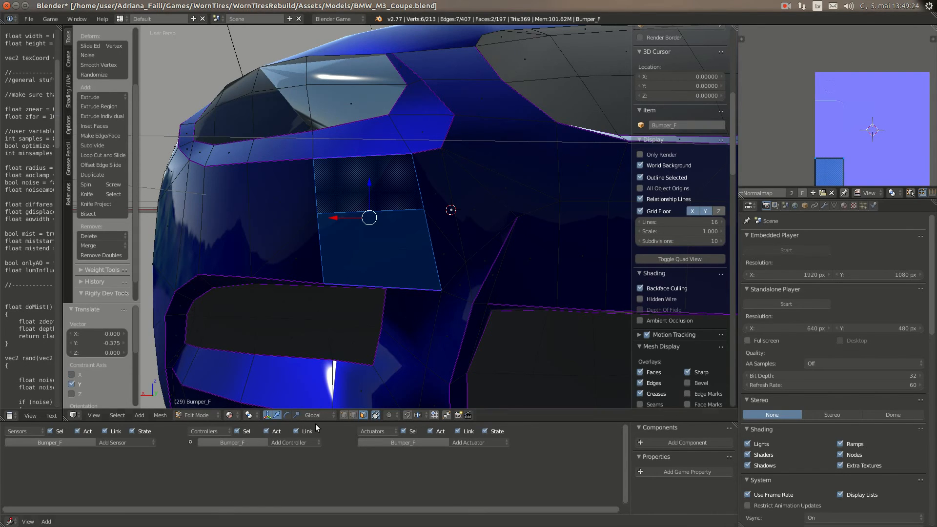
Step: Select only the lower face above the side intake and move its UVs 0.75 along Y onto the circle
right_click(375, 249)
scroll(852, 131, down, 1)
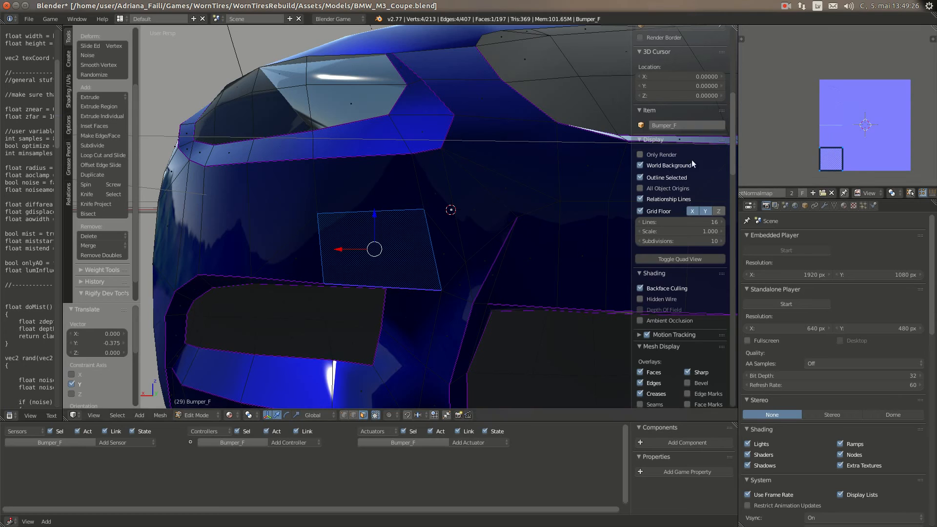
text(gy.75)
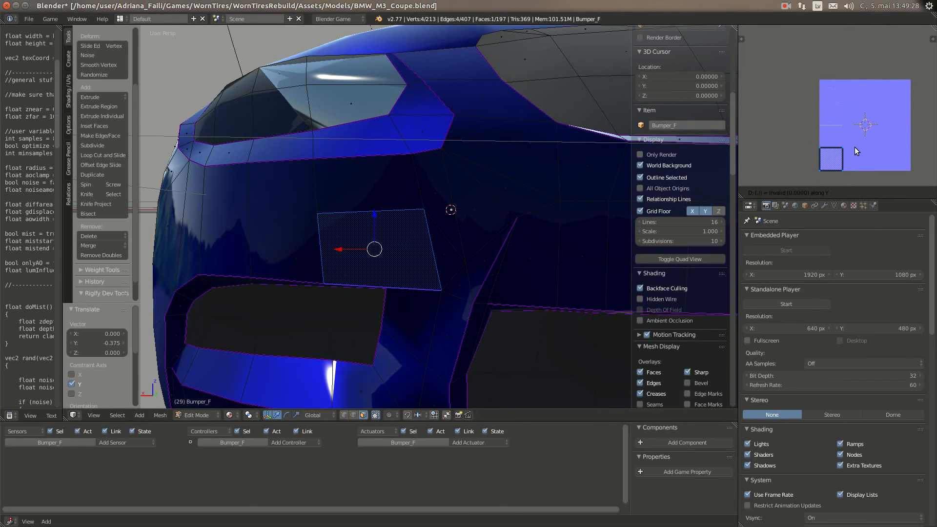
key(Return)
middle_drag(430, 229, 400, 215)
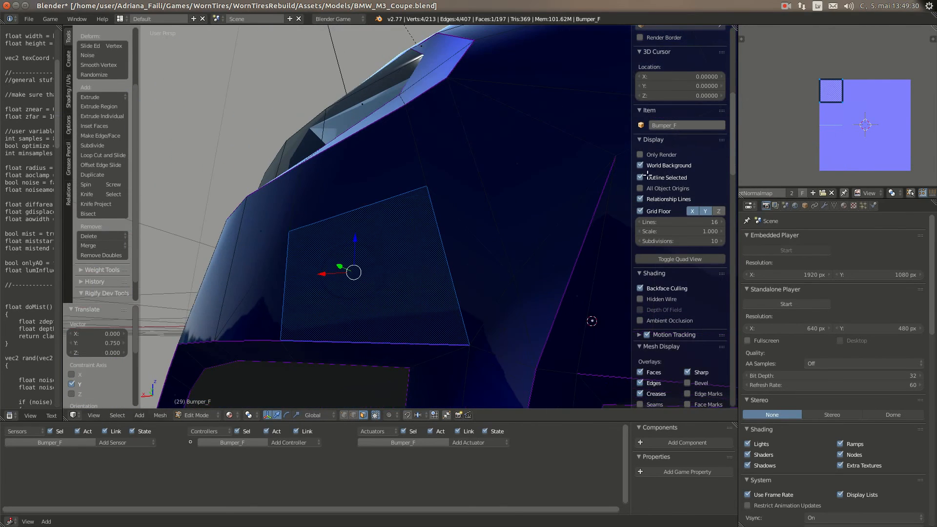
Step: Scale the face's UVs along Y to about 0.62 and check the circle on the bumper in object mode
scroll(852, 134, up, 4)
key(s)
key(y)
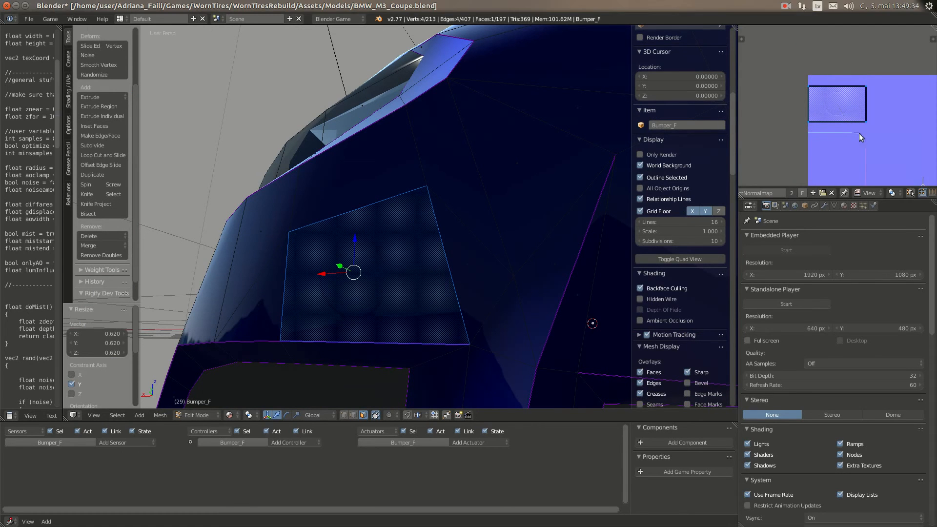
click(868, 139)
key(Tab)
middle_drag(277, 259, 394, 265)
key(Tab)
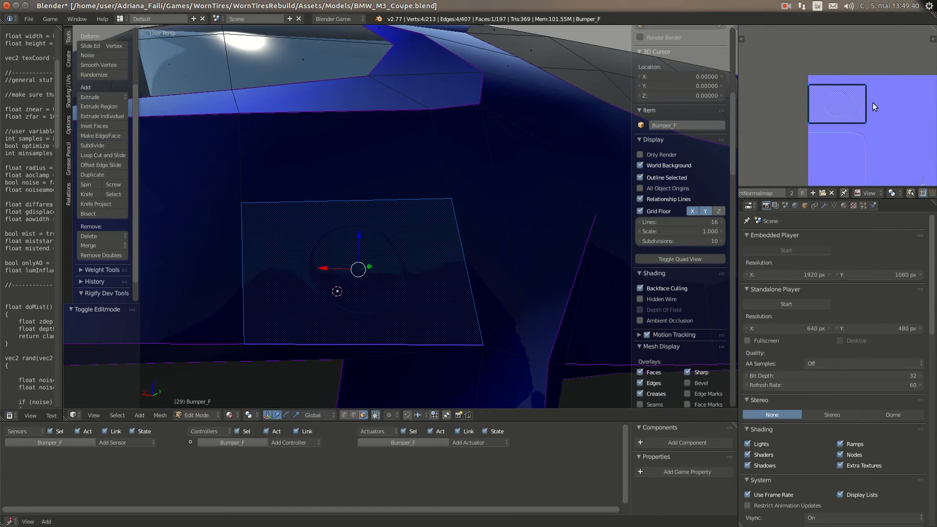
Step: Move the upper-right corner of the face's UVs by -0.027 along X and 0.008 along Y
scroll(877, 100, up, 1)
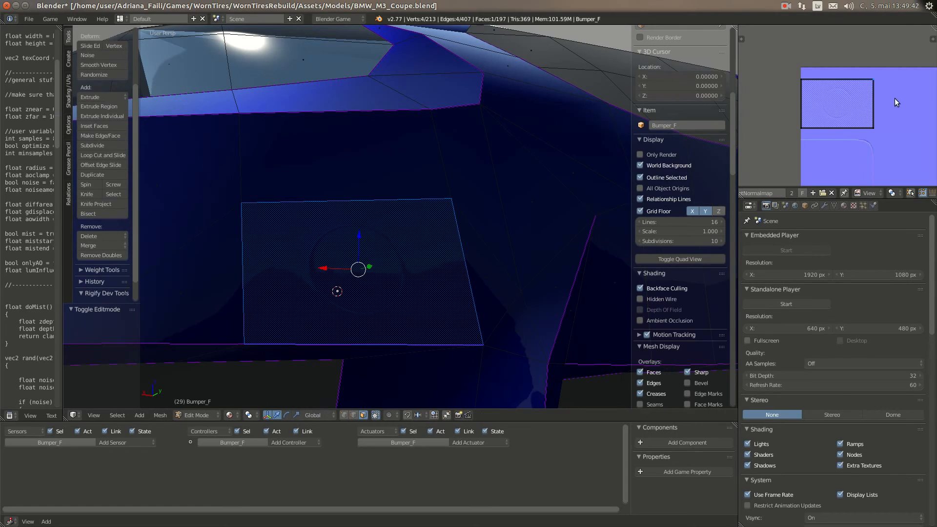
key(g)
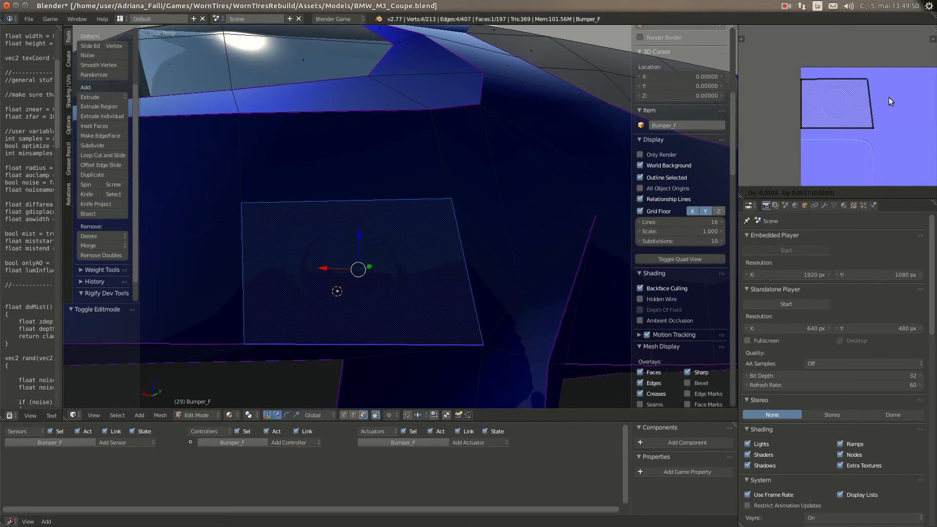
click(869, 78)
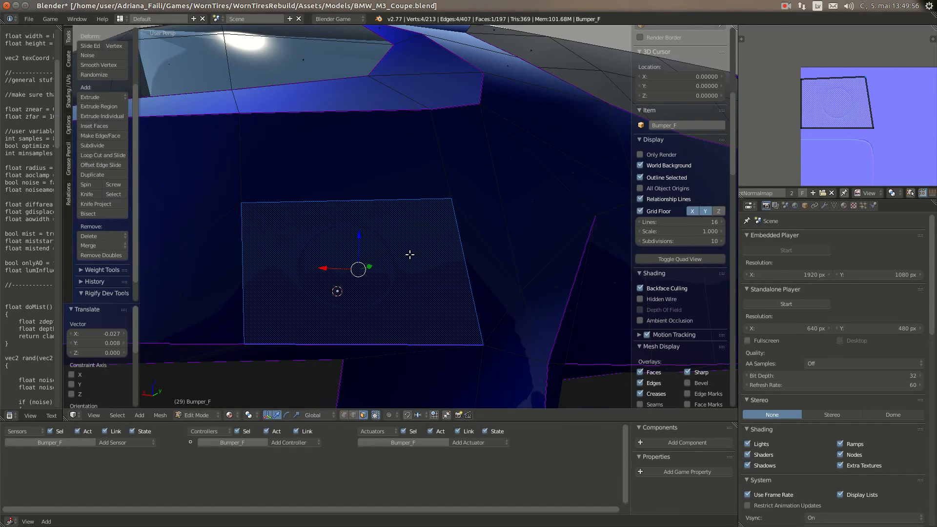
mouse_move(476, 250)
middle_down()
mouse_move(459, 241)
mouse_move(471, 230)
mouse_move(504, 232)
mouse_move(537, 258)
mouse_move(569, 266)
mouse_move(395, 249)
mouse_move(437, 211)
mouse_move(498, 259)
mouse_move(540, 278)
mouse_move(561, 268)
mouse_move(429, 247)
mouse_move(468, 258)
mouse_move(478, 248)
mouse_move(431, 243)
mouse_move(469, 258)
middle_up()
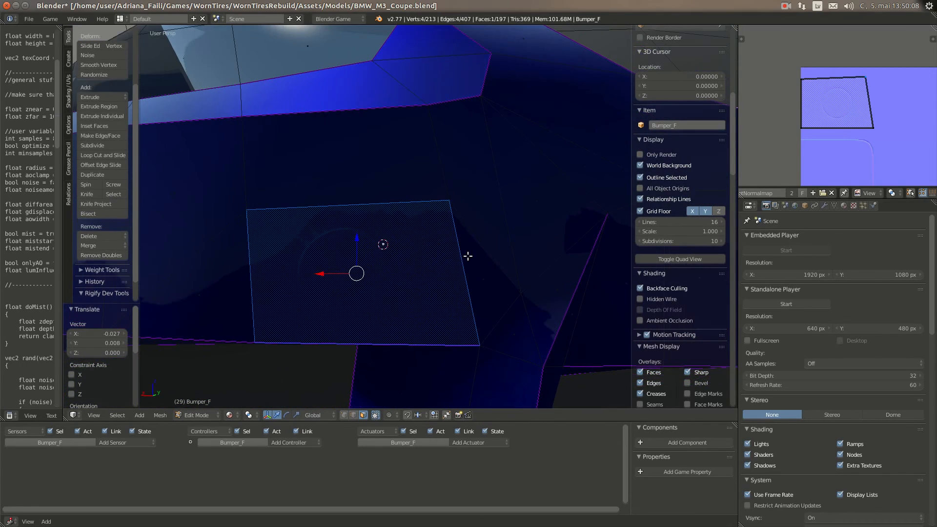
Step: Using the orthographic back view as a guide, shift the lower-left UV corner slightly inward along X and toggle the UV selection
key(KP_1)
key(ctrl+KP_1)
key(KP_5)
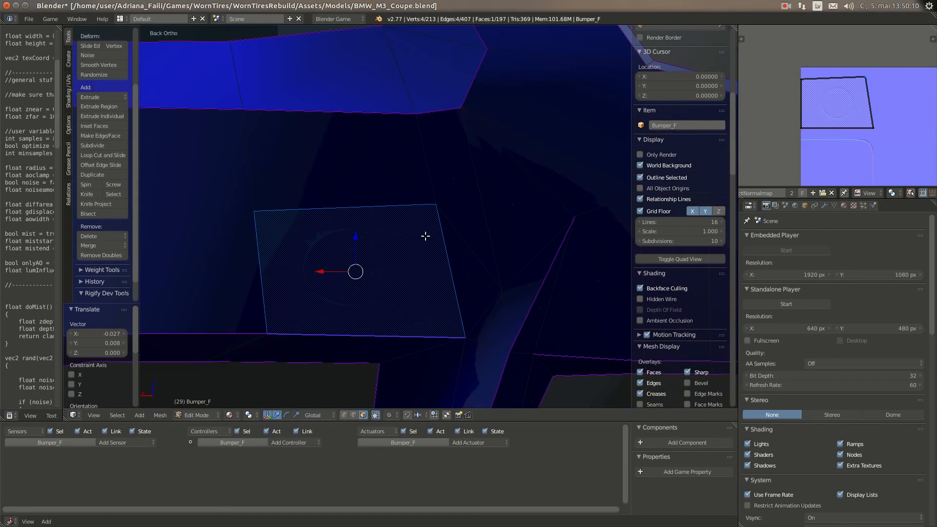
scroll(425, 237, down, 2)
key(g)
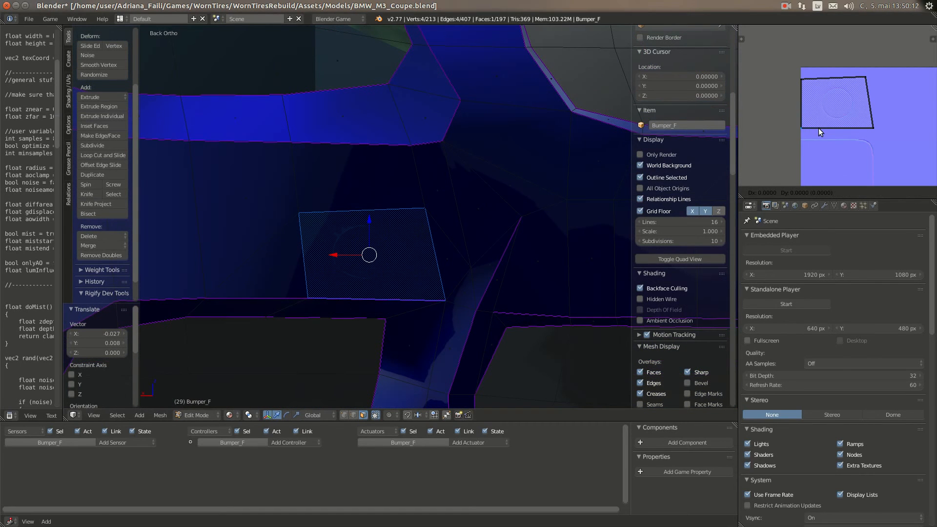
key(x)
click(848, 128)
key(a)
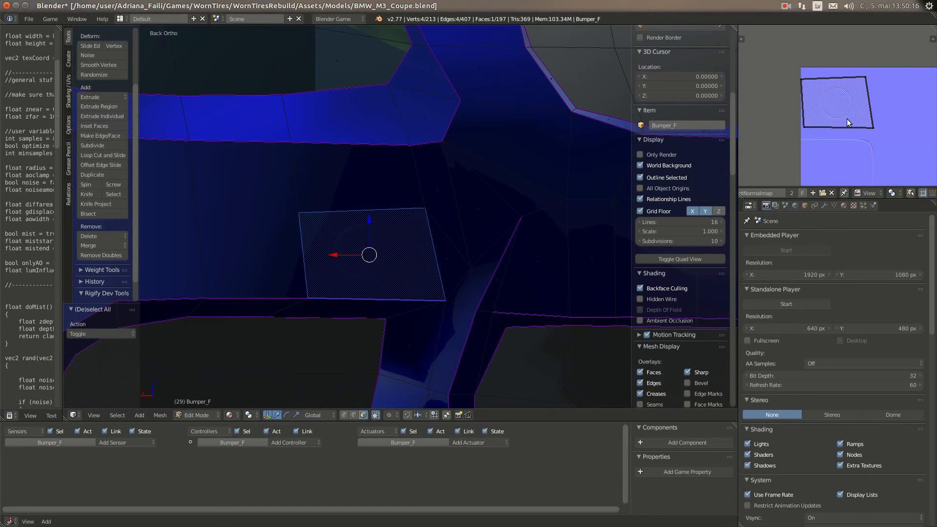
Step: Return to perspective, switch to vertex selection mode and examine the circular detail on the bumper in object mode
key(KP_5)
scroll(367, 338, up, 3)
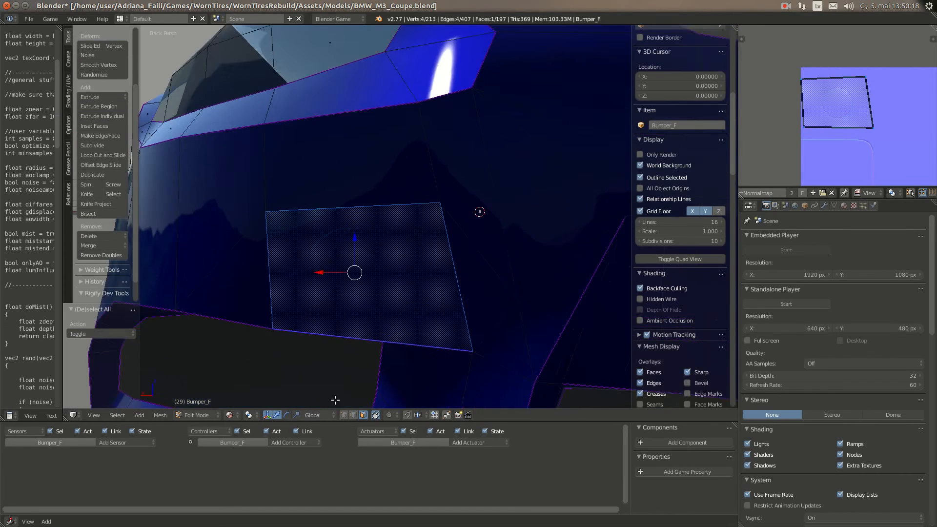
click(346, 416)
key(Tab)
middle_drag(382, 306, 423, 286)
scroll(384, 276, down, 4)
key(Tab)
scroll(366, 308, up, 4)
scroll(423, 287, up, 3)
Step: Select all of the face's UVs, scale them by 1.021 and fine-tune their size around the circle
key(a)
key(a)
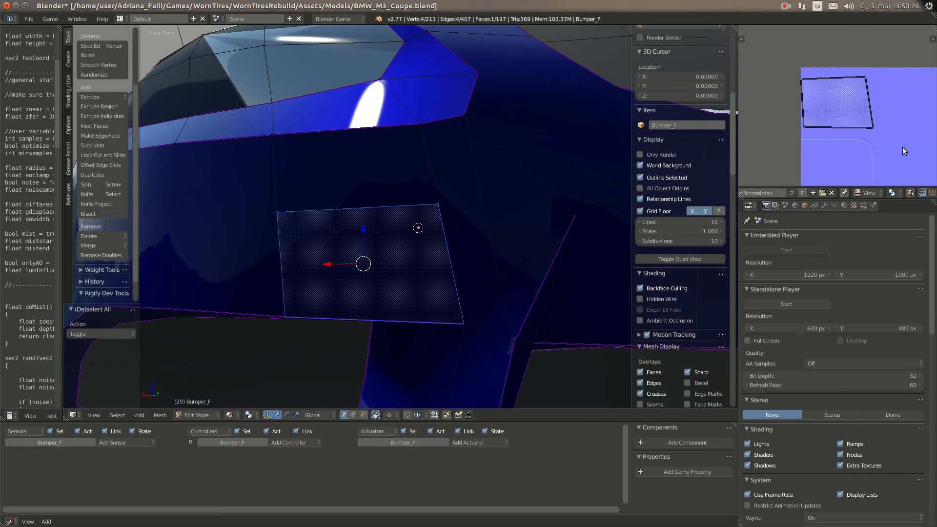
key(s)
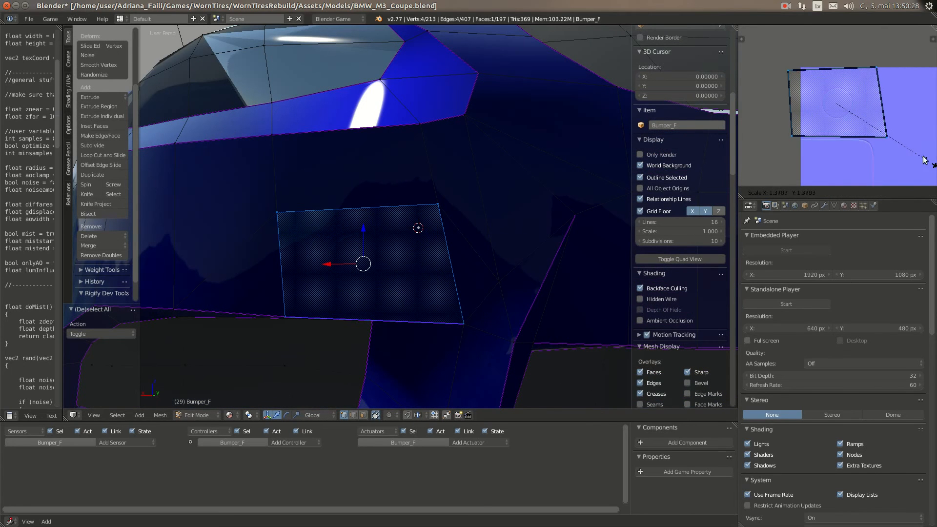
click(906, 151)
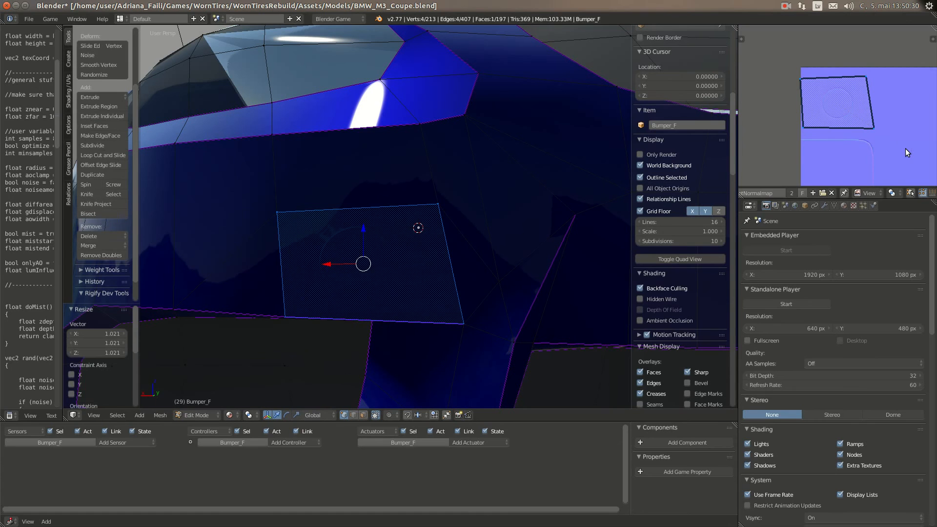
key(s)
click(828, 163)
Step: Leave edit mode, deselect everything and examine the circular detail and the whole front of the car
key(Tab)
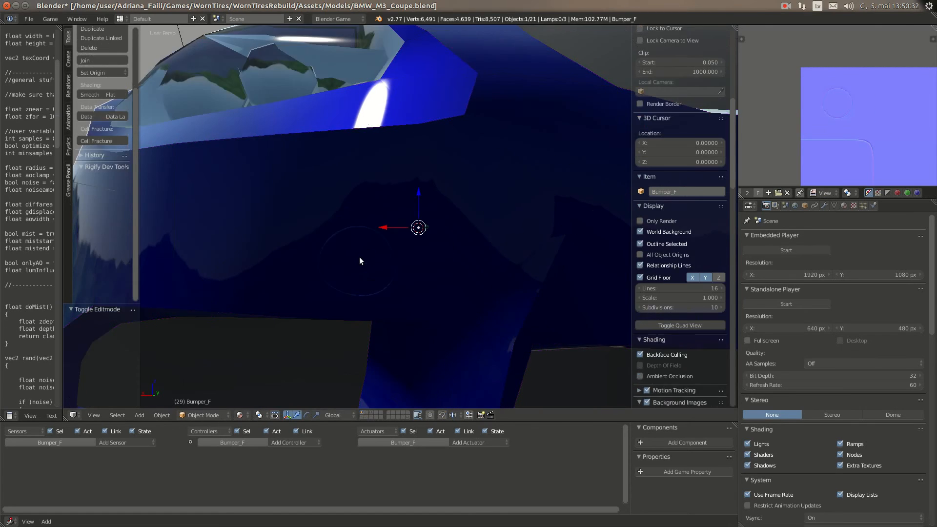
scroll(351, 257, down, 5)
scroll(327, 265, up, 5)
middle_drag(327, 264, 401, 287)
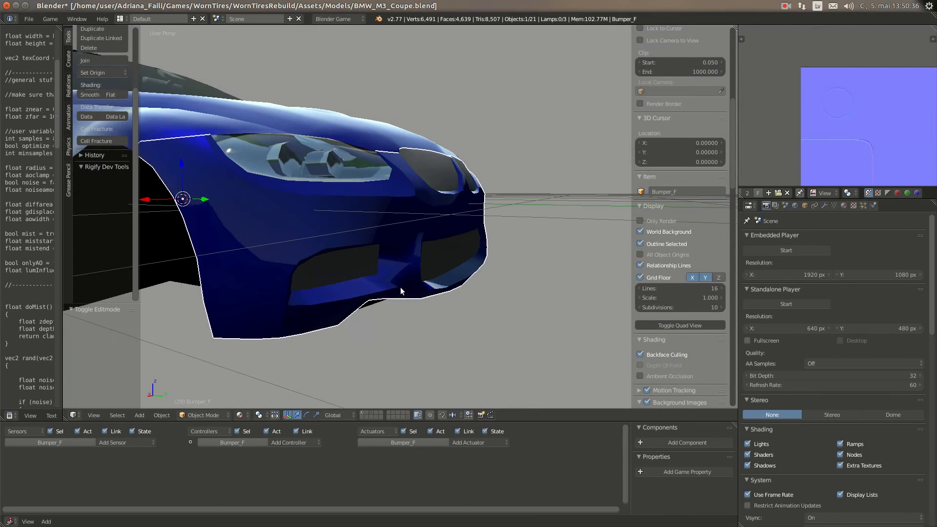
key(a)
scroll(340, 261, down, 5)
middle_drag(340, 260, 255, 265)
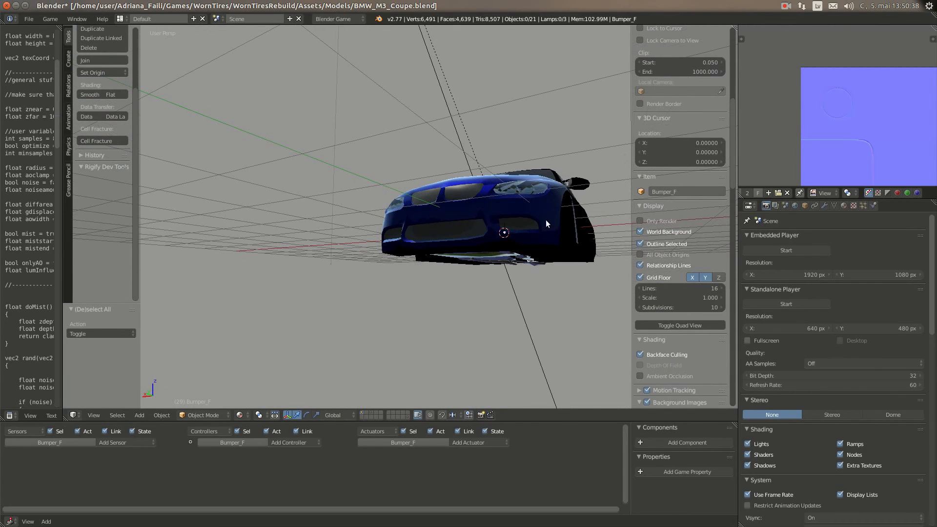
Step: Select the front bumper, brighten its blue object colour, examine it from the front and undo
right_click(546, 221)
click(804, 205)
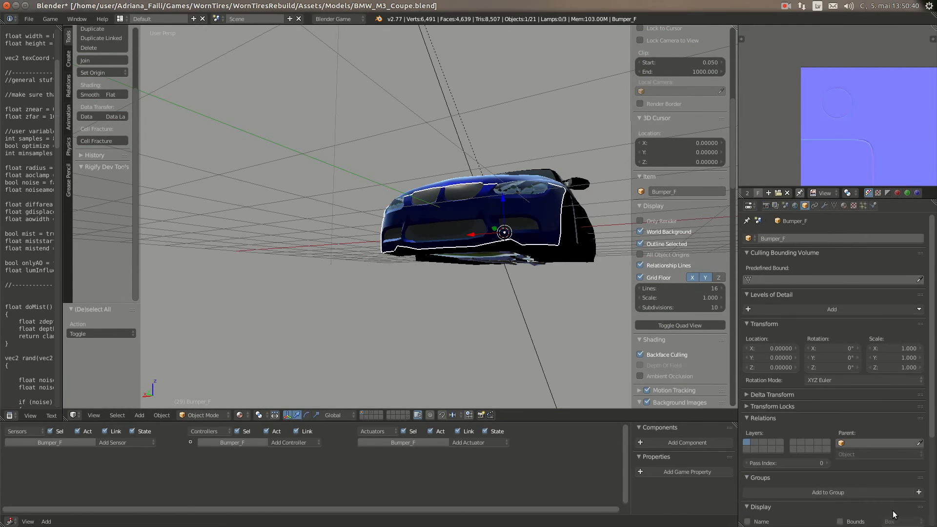
scroll(881, 488, down, 2)
click(879, 454)
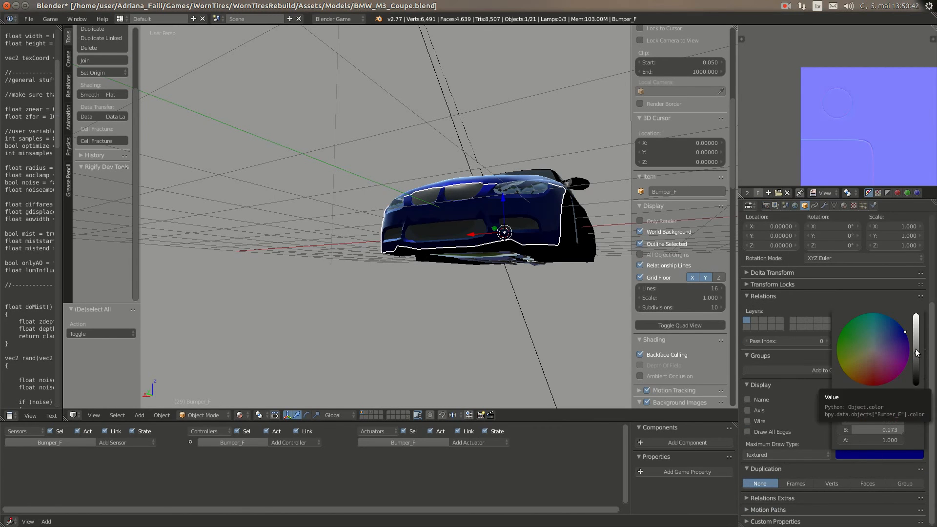
mouse_move(916, 353)
mouse_down()
mouse_move(916, 316)
mouse_move(917, 337)
mouse_up()
scroll(380, 296, up, 2)
middle_drag(379, 296, 440, 314)
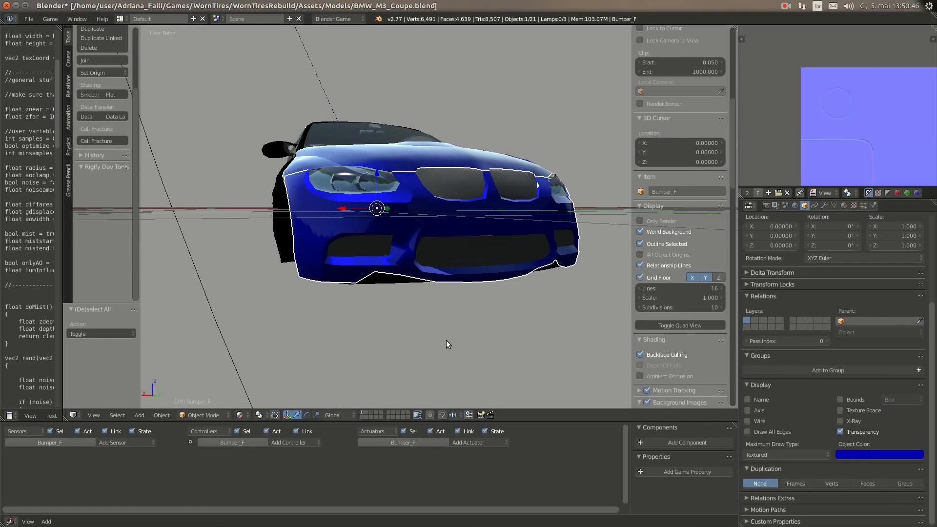
key(ctrl+z)
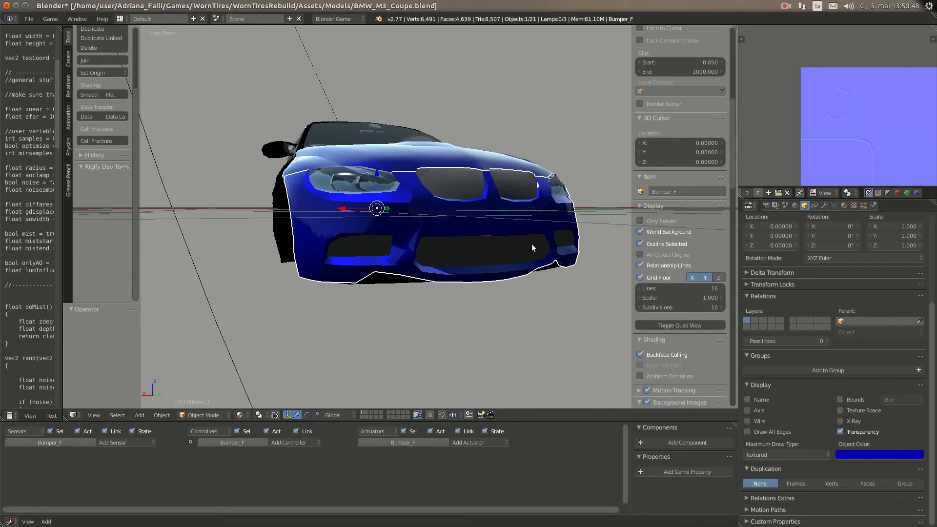
Step: Change the front bumper's object colour to white and examine the shading around its openings up close
click(892, 453)
drag(878, 410, 905, 411)
click(912, 456)
middle_drag(313, 286, 283, 283)
scroll(342, 254, up, 5)
middle_drag(358, 249, 406, 228)
scroll(394, 241, down, 2)
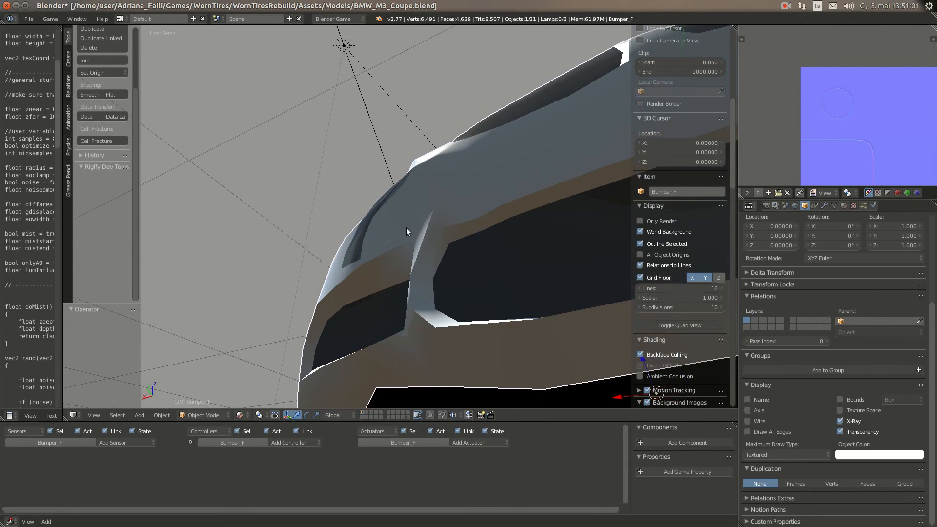
Step: Examine the bumper's Paint material, from the shading and game settings to the render pipeline options
click(888, 452)
click(844, 206)
scroll(846, 271, down, 6)
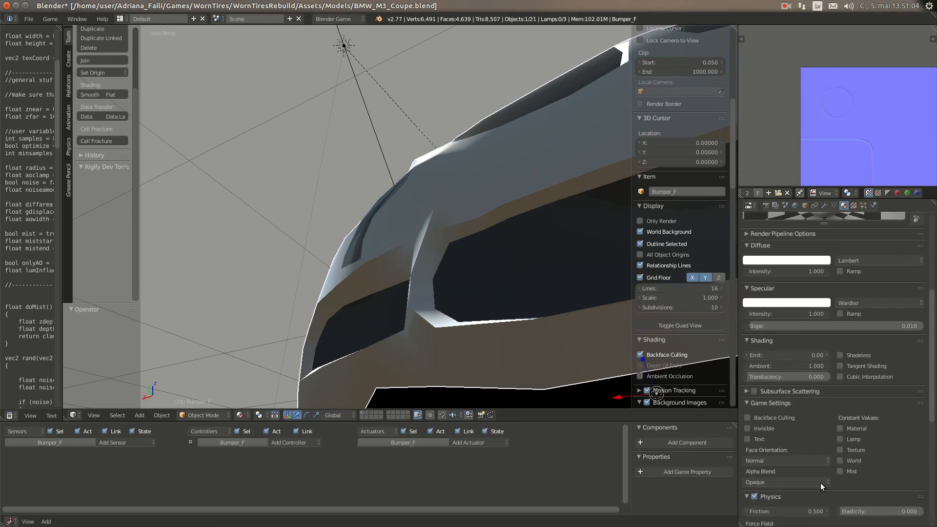
scroll(821, 483, down, 6)
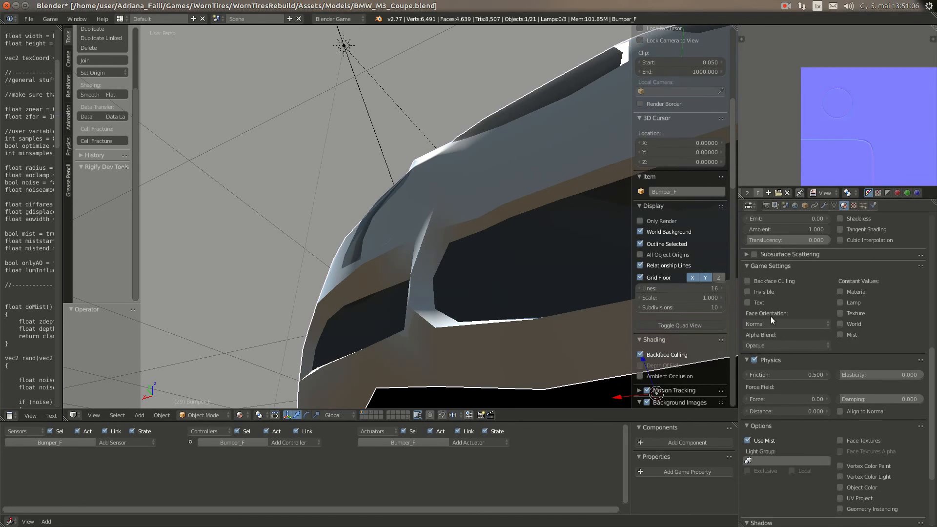
scroll(835, 386, down, 5)
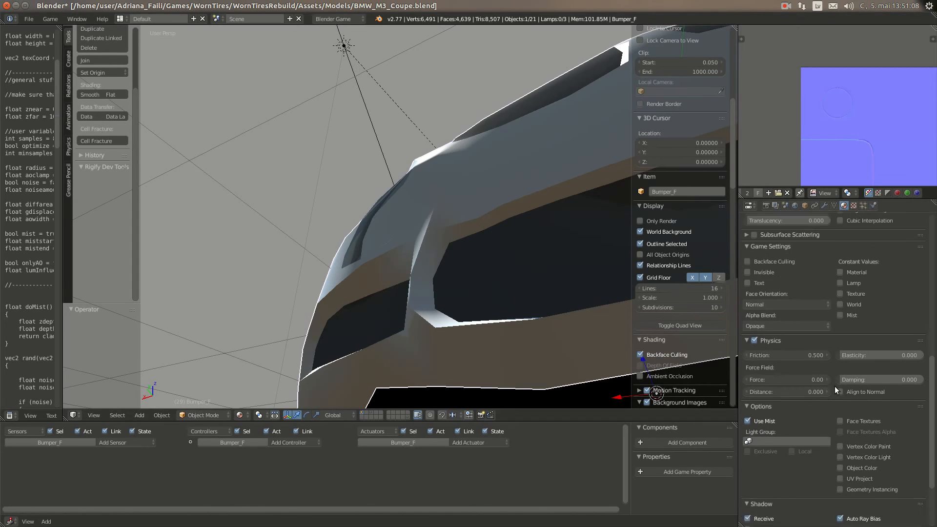
scroll(824, 418, up, 15)
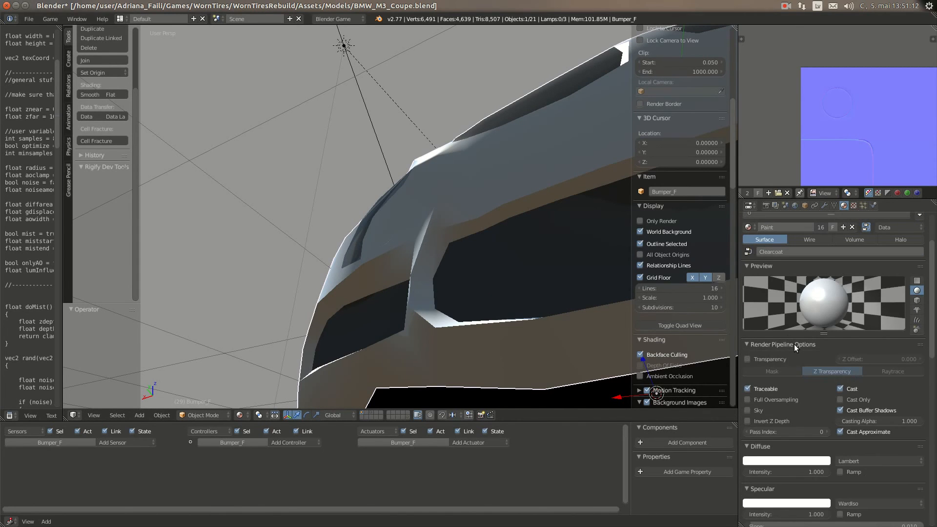
click(795, 344)
Step: Try the Alpha Clip blend mode on the bumper's Paint material and return it to Opaque
middle_drag(541, 303, 429, 222)
scroll(807, 443, down, 5)
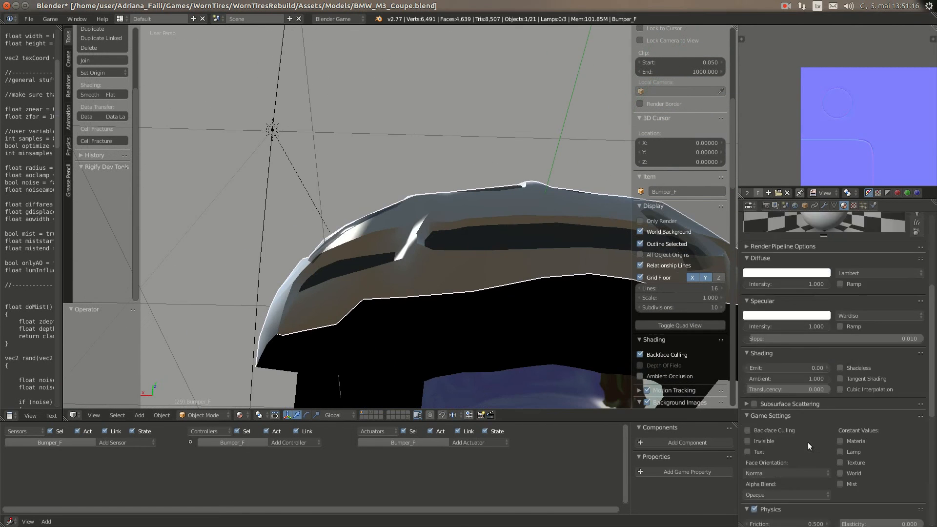
scroll(808, 442, down, 4)
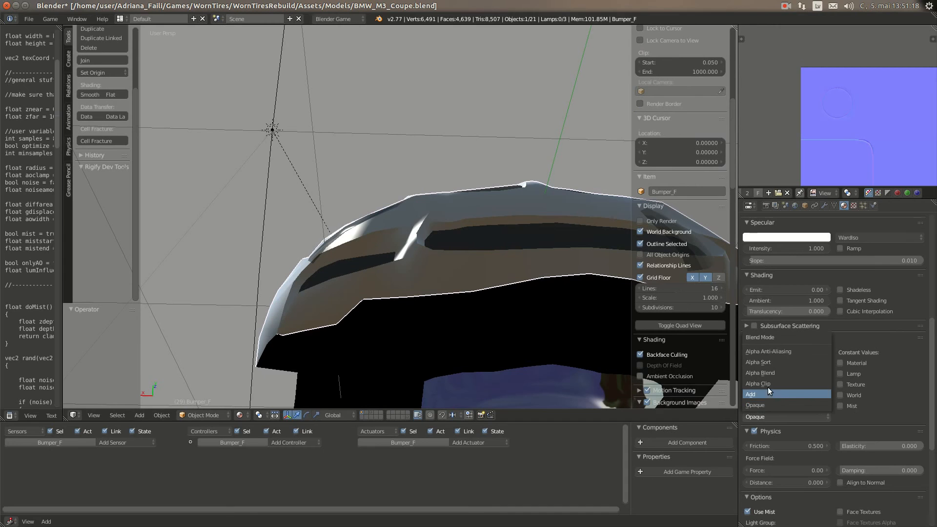
click(763, 383)
click(785, 416)
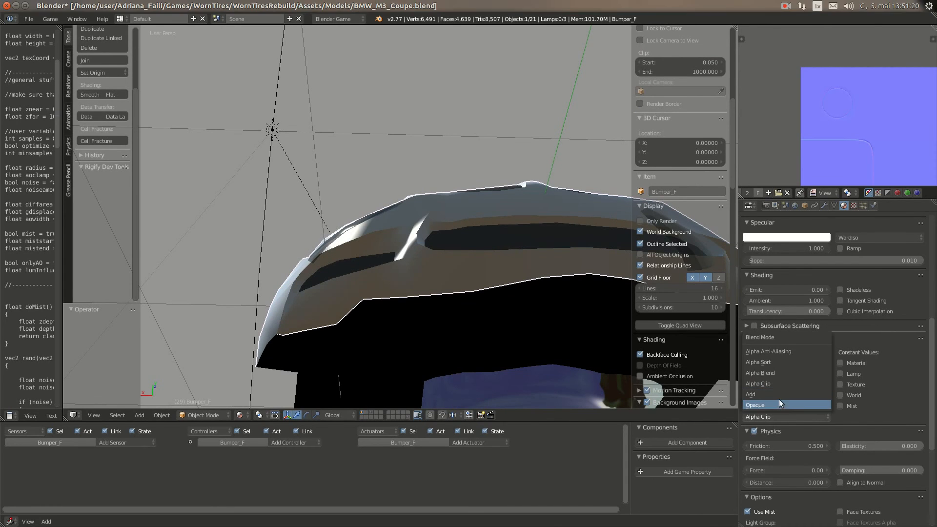
click(780, 399)
Step: Toggle the bumper's Transparency display, leave it off and examine the circular detail up close
click(805, 205)
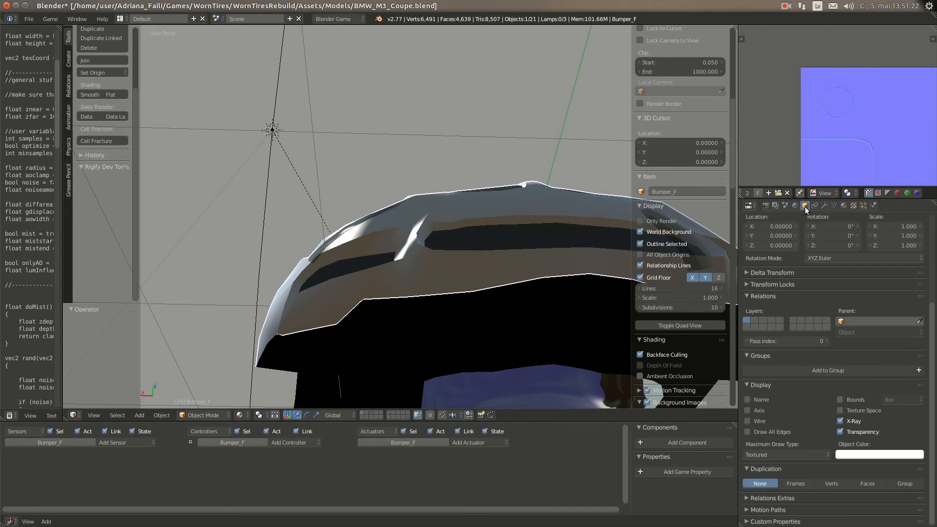
click(858, 431)
click(856, 433)
scroll(415, 294, up, 2)
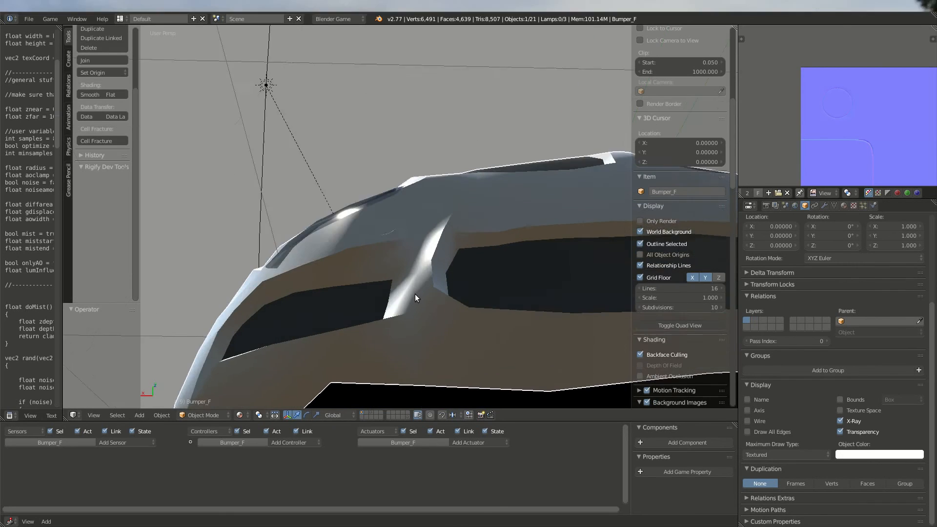
scroll(415, 296, up, 3)
click(859, 431)
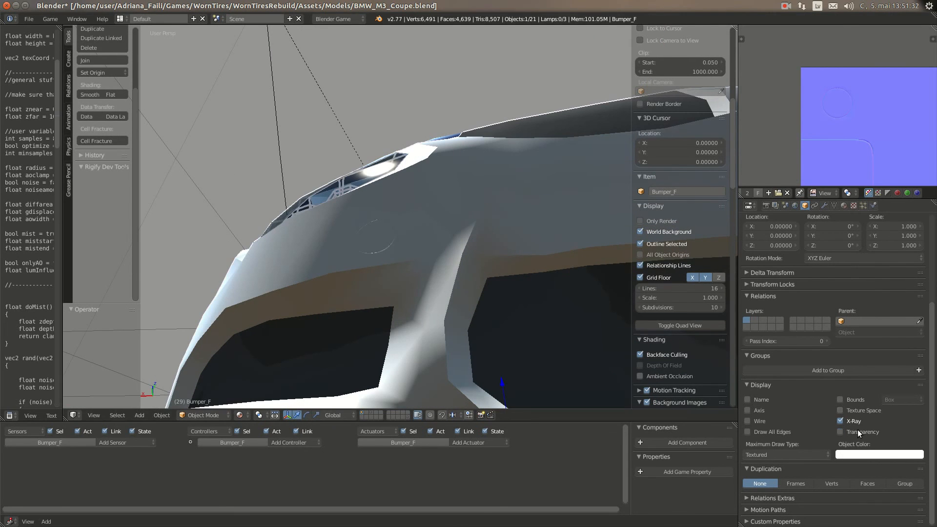
scroll(328, 253, up, 3)
mouse_move(350, 266)
middle_down()
mouse_move(357, 293)
mouse_move(341, 280)
mouse_move(346, 268)
middle_up()
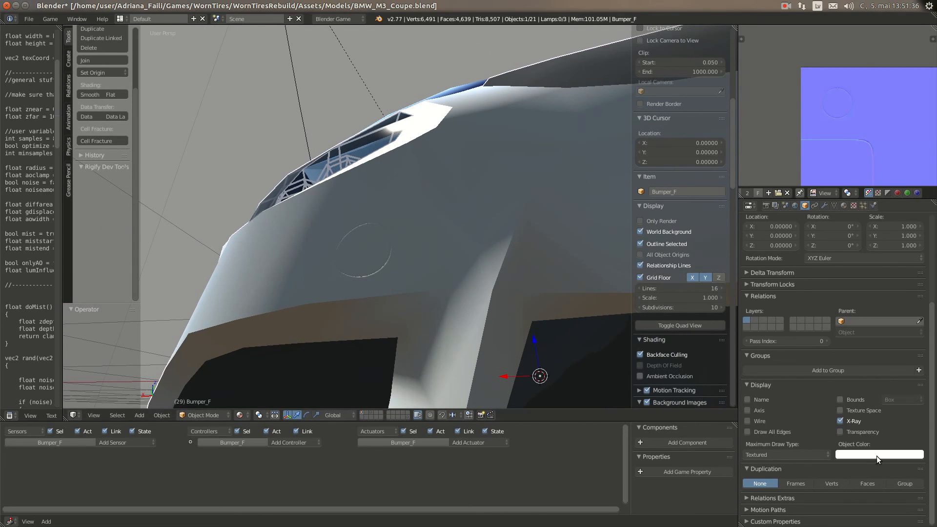
Step: Change the bumper's object colour to a dark red of about R 0.168, G 0.002, B 0.011 and view the whole front
click(877, 456)
drag(917, 318, 916, 352)
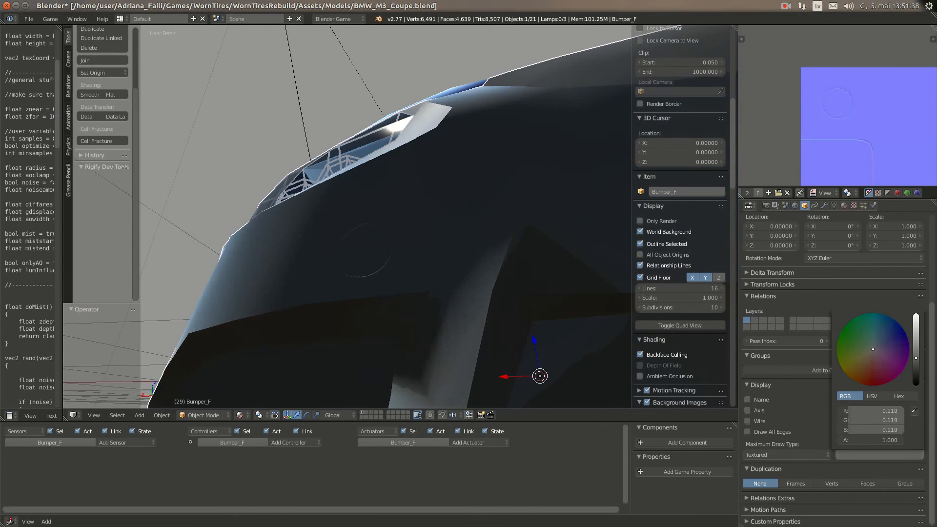
click(851, 338)
drag(852, 338, 877, 384)
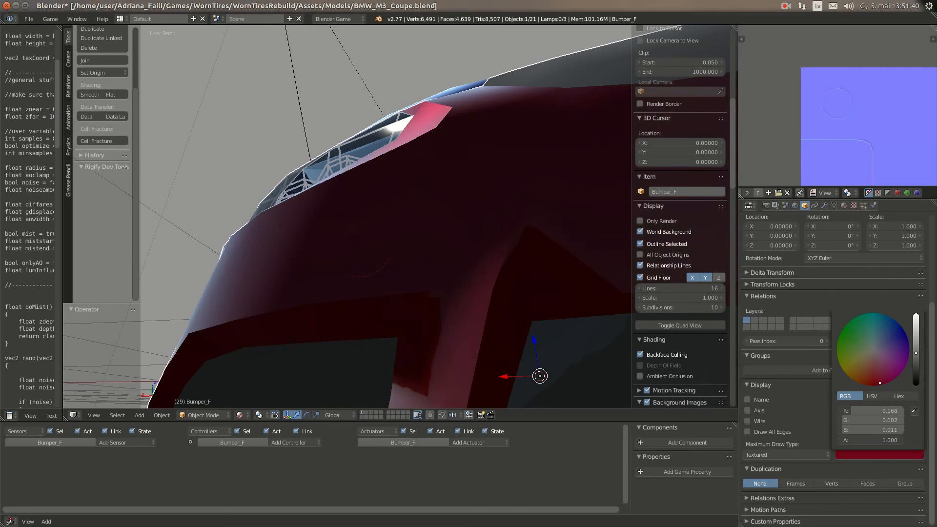
middle_drag(283, 215, 337, 272)
scroll(337, 271, down, 8)
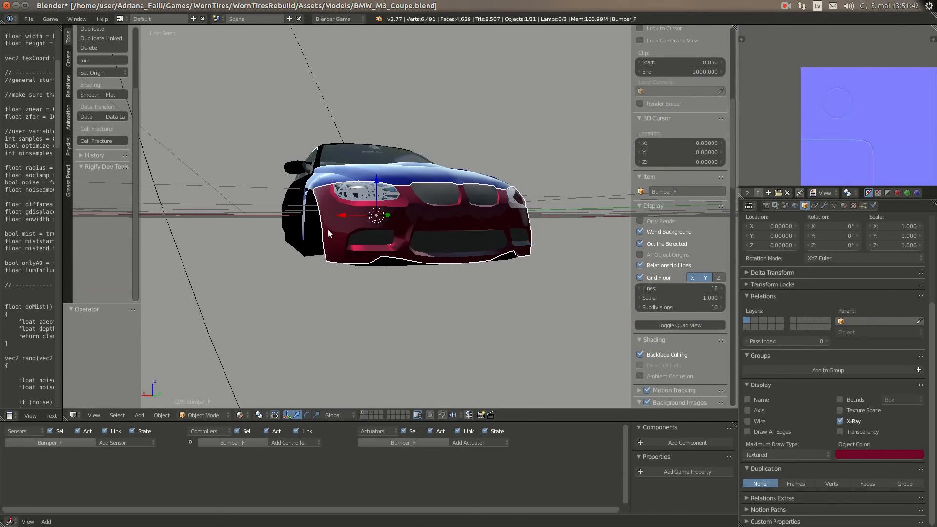
Step: Copy the hood's dark blue object colour onto the front bumper
right_click(371, 174)
right_click(350, 212)
key(ctrl+v)
scroll(402, 268, up, 2)
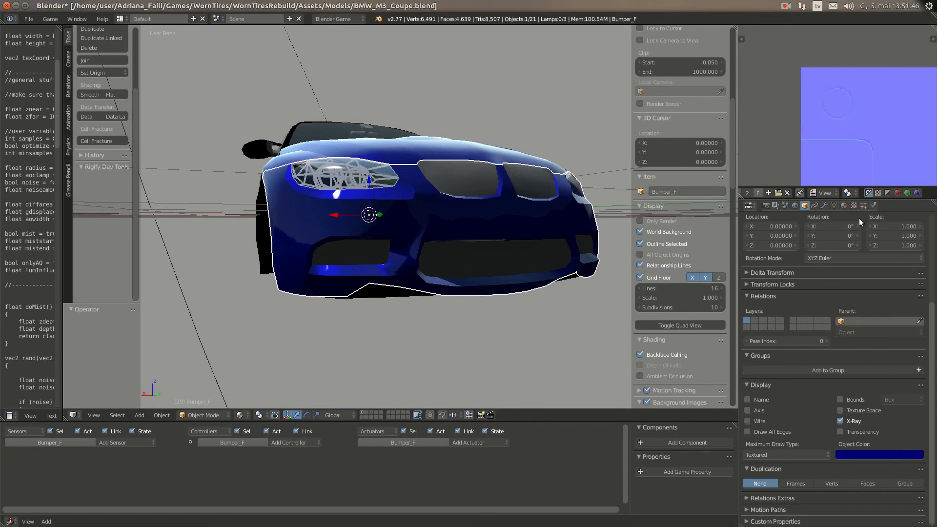
Step: Set the Lod Bias of the bumper's normal-map texture to -1 and examine the bumper from the side
click(854, 206)
scroll(851, 473, down, 10)
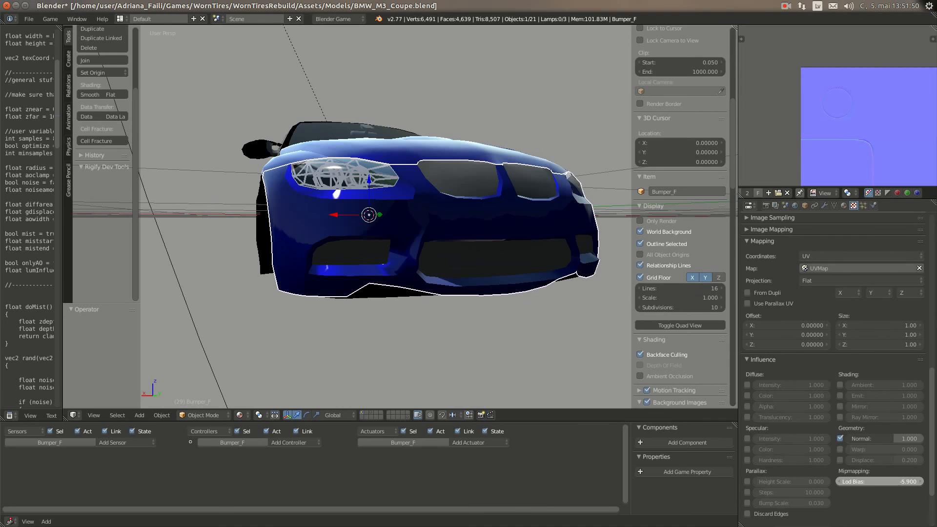
click(865, 482)
text(-1)
key(Return)
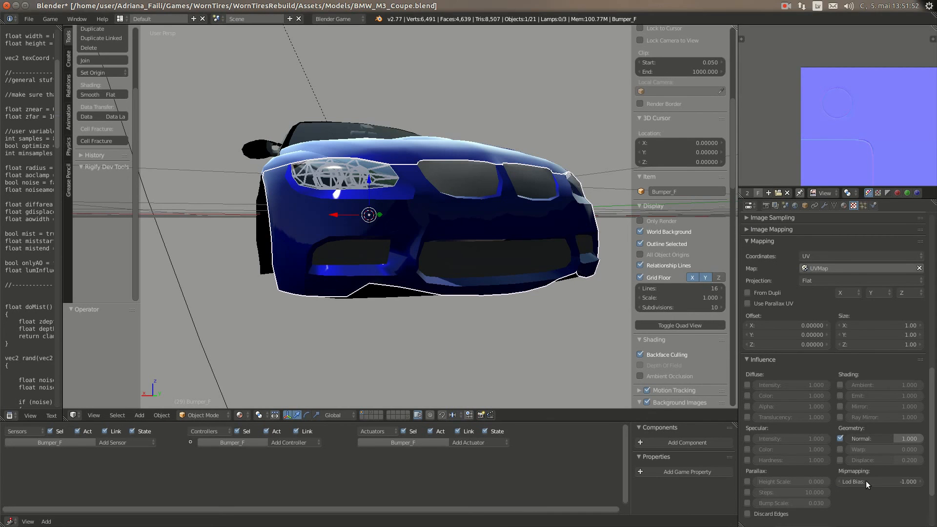
scroll(341, 250, up, 4)
middle_drag(318, 238, 322, 328)
scroll(301, 223, down, 4)
scroll(370, 323, up, 3)
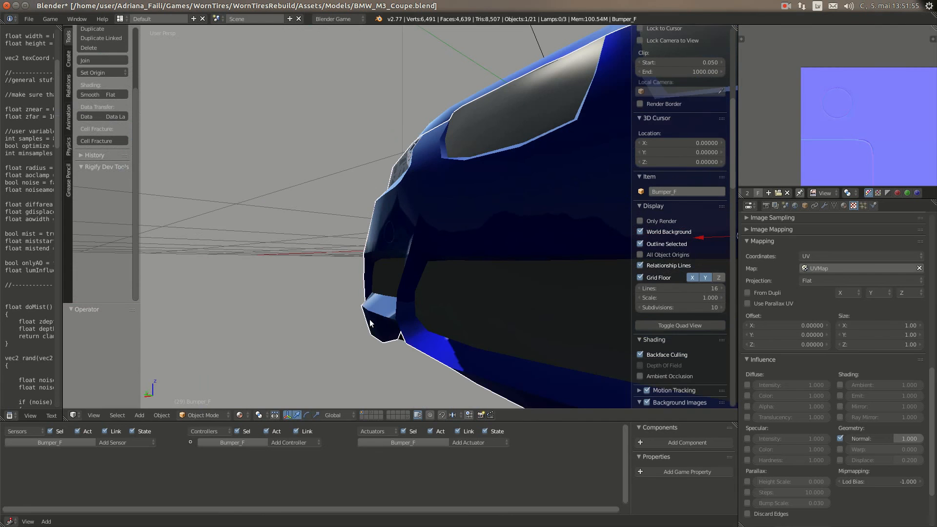
Step: Set the bumper texture's Lod Bias to -2 and view the car from the front
click(899, 482)
text(-2)
key(Return)
scroll(391, 293, down, 3)
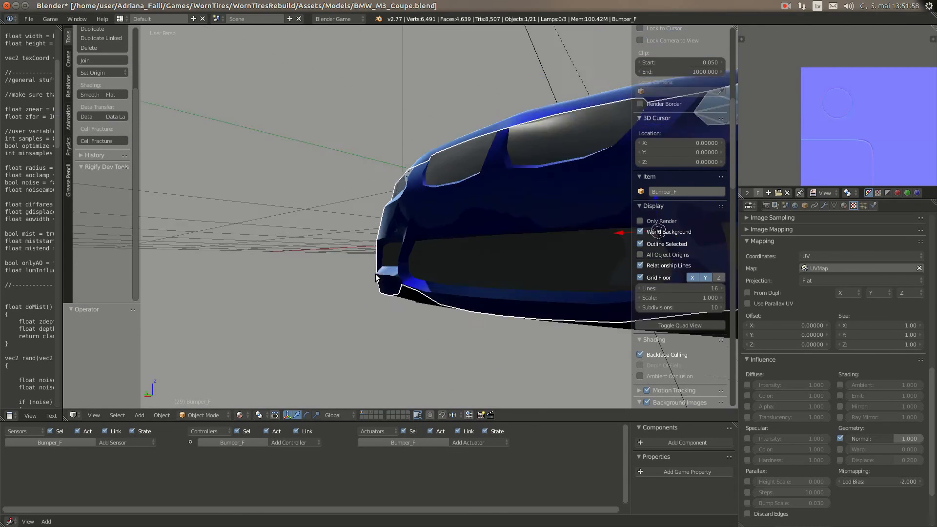
middle_drag(390, 293, 537, 229)
Step: Turn off the bumper's X-Ray display, keep Transparency on and compare with the hood's display options
click(805, 206)
click(869, 433)
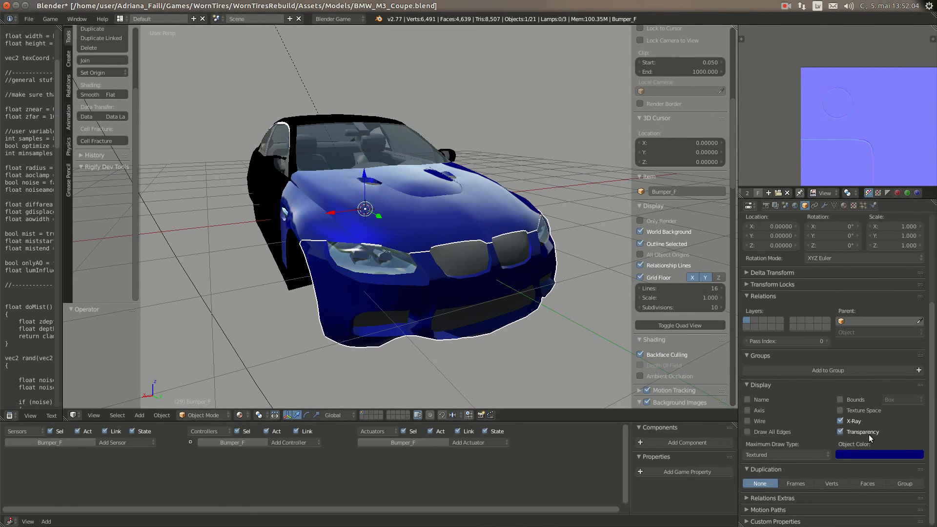
scroll(854, 283, up, 2)
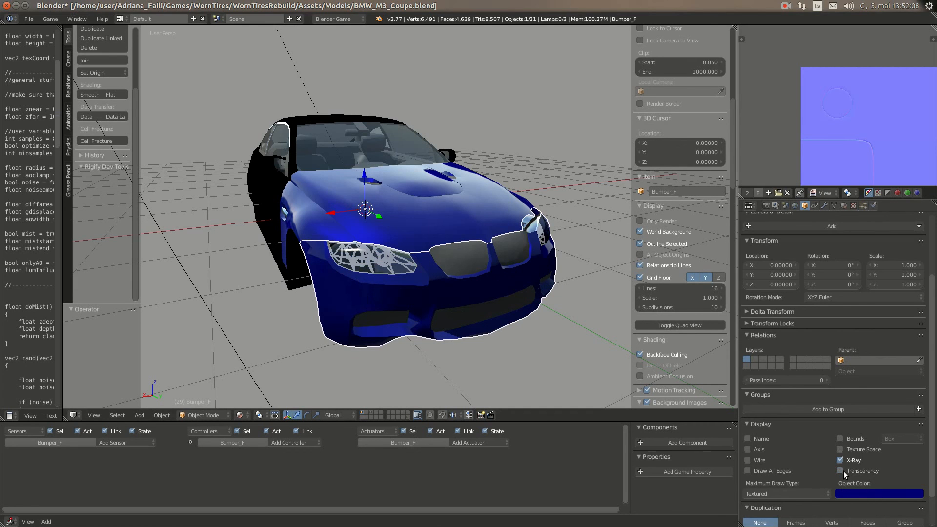
right_click(426, 207)
scroll(864, 473, down, 2)
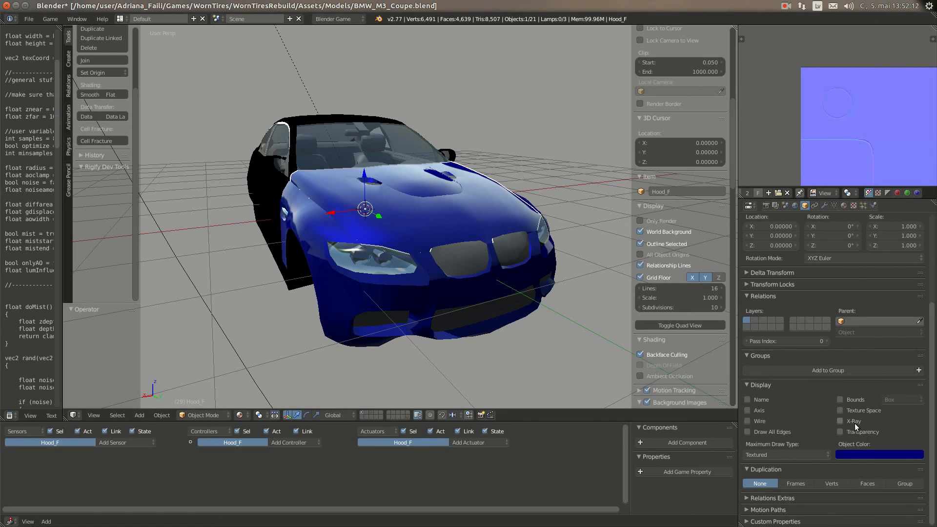
Step: Reselect the front bumper, toggle its Transparency display off and back on, and deselect everything
right_click(440, 300)
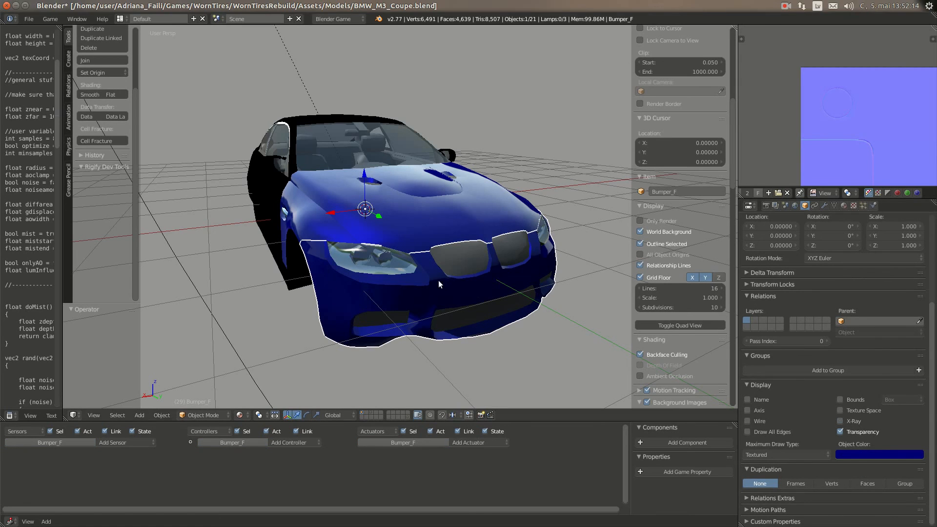
click(857, 432)
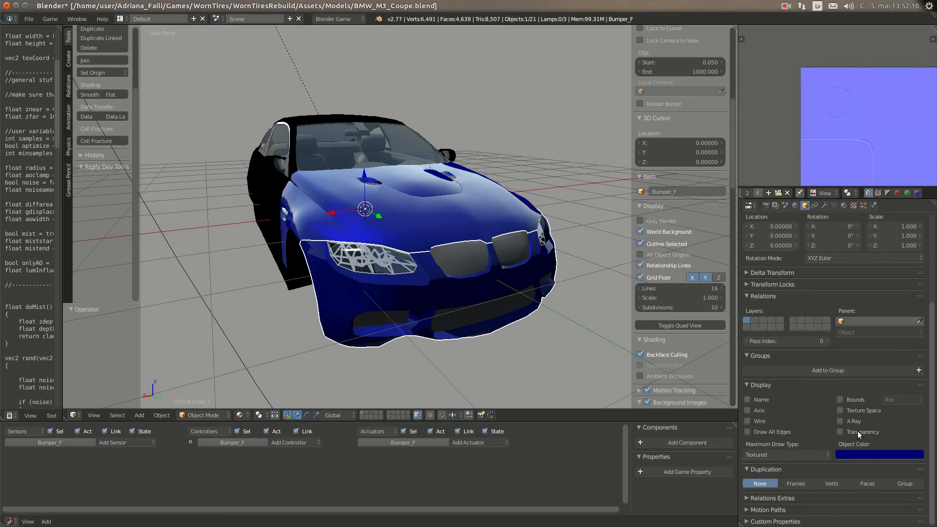
click(857, 432)
key(a)
middle_drag(440, 297, 491, 309)
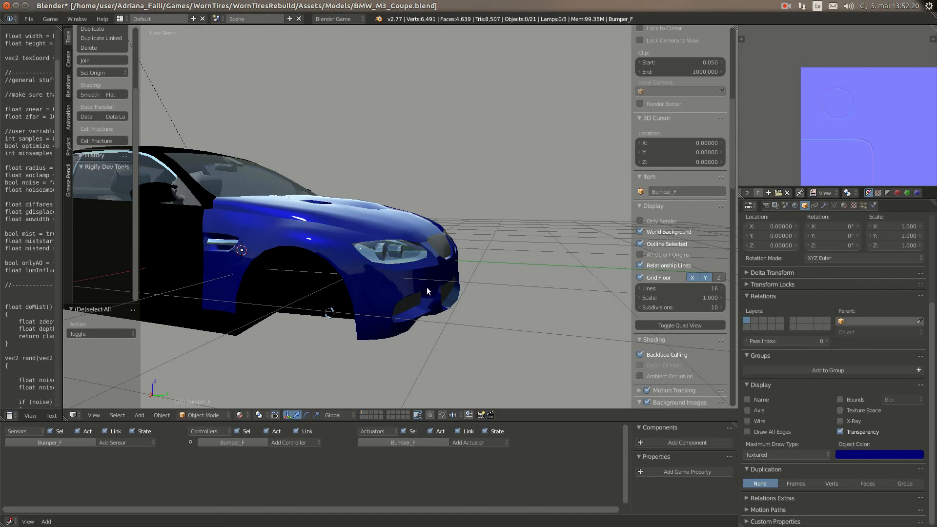
Step: Select the front bumper again and check its texture's mapping and influence settings
right_click(427, 287)
middle_drag(361, 249, 293, 224)
click(854, 206)
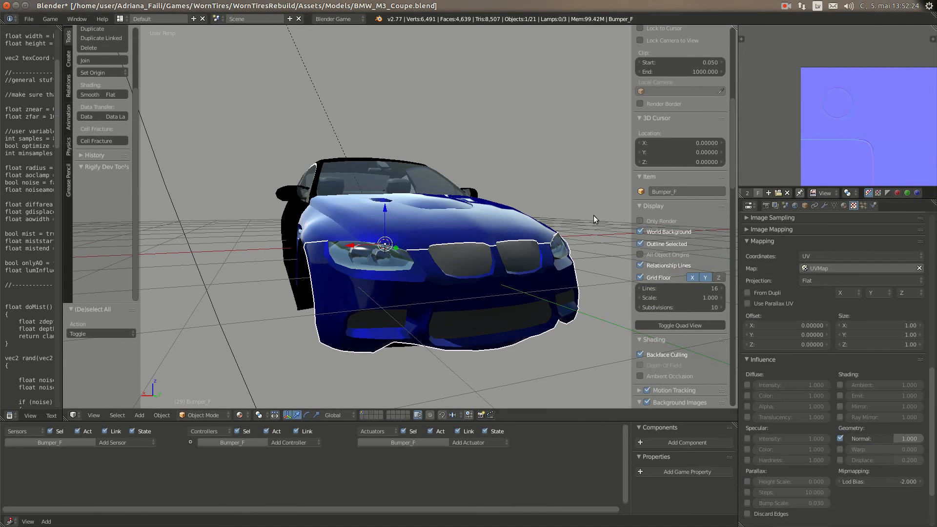
middle_drag(593, 216, 539, 209)
Step: Select the hood and toggle its EdgeSplit modifier's viewport visibility off and back on to compare the shading
right_click(539, 209)
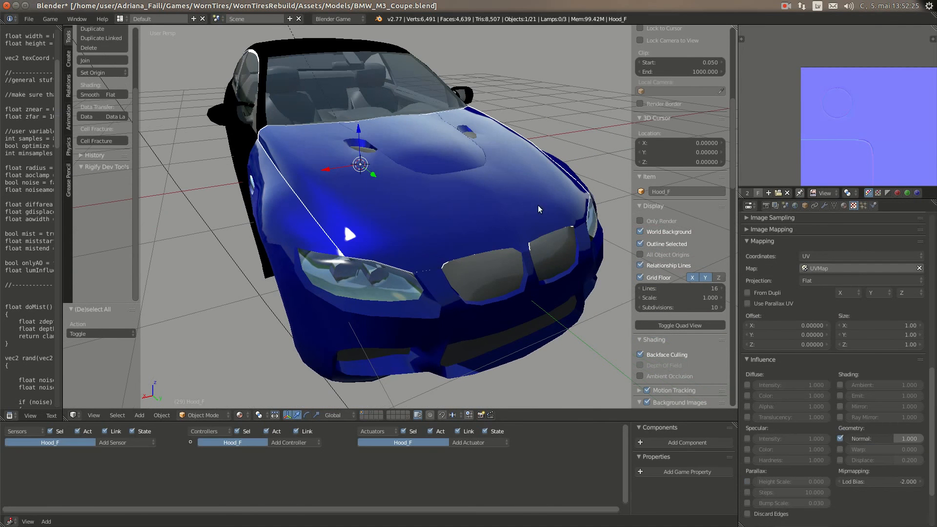
click(825, 206)
click(858, 372)
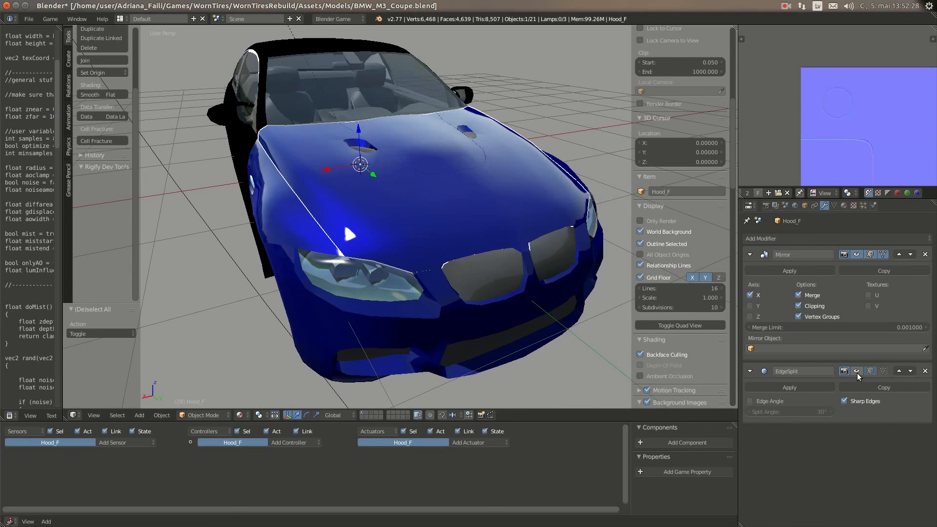
scroll(366, 224, down, 2)
middle_drag(366, 225, 535, 239)
click(857, 372)
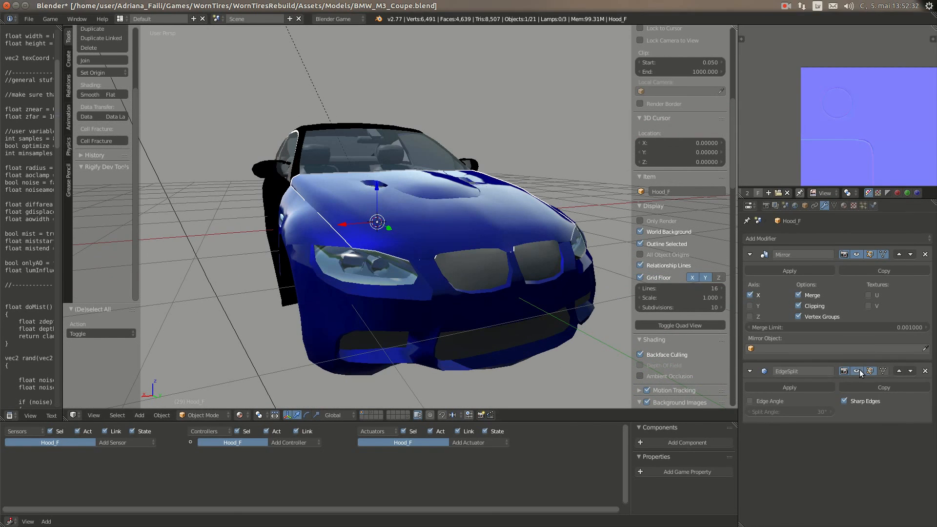
Step: Open the hood material's texture settings and set its mipmapping Lod Bias to -0.5
click(855, 206)
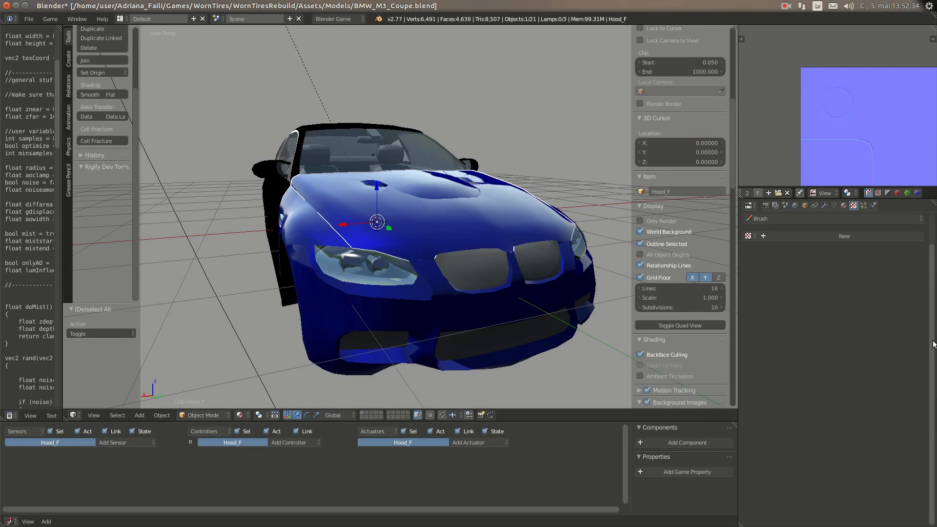
click(753, 239)
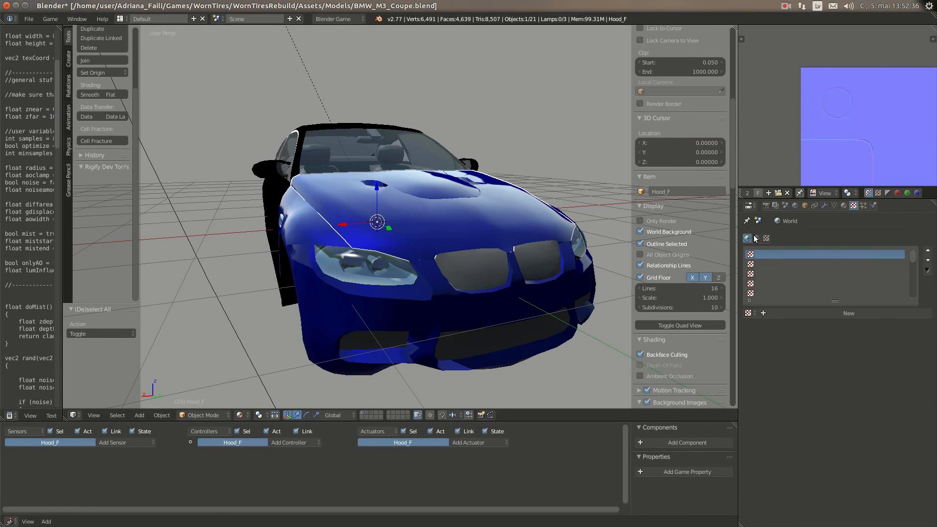
click(756, 239)
scroll(891, 434, down, 8)
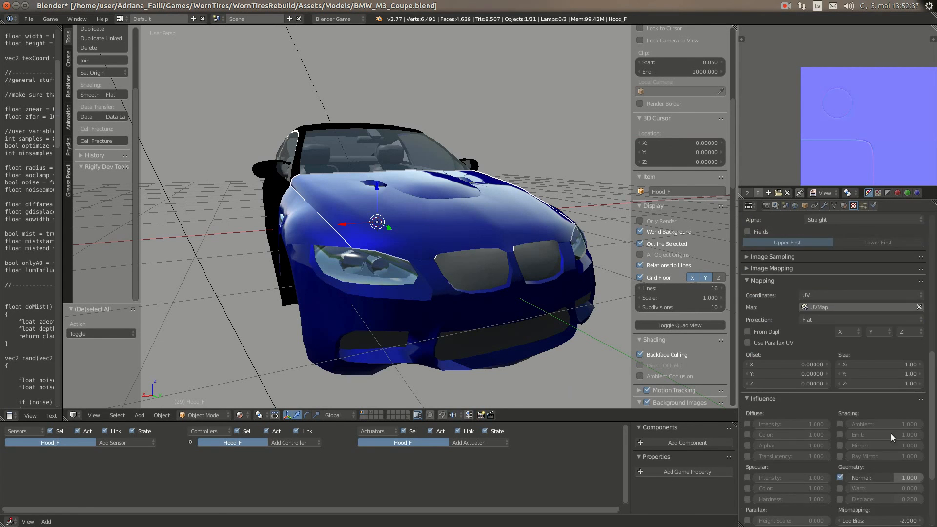
click(894, 521)
key(BackSpace)
text(-0.5)
key(Return)
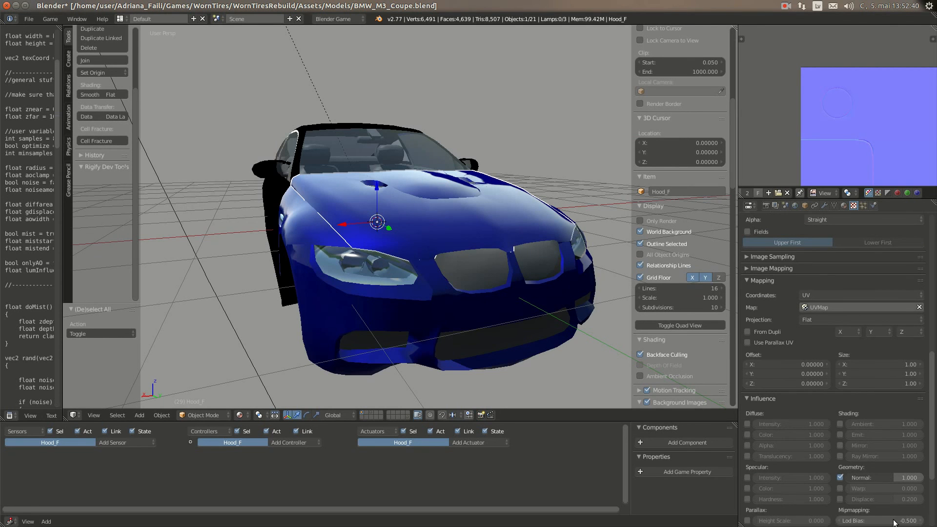
Step: Select the front bumper and examine its shading and air-intake edges up close
middle_drag(491, 288, 516, 292)
scroll(407, 239, up, 2)
right_click(515, 292)
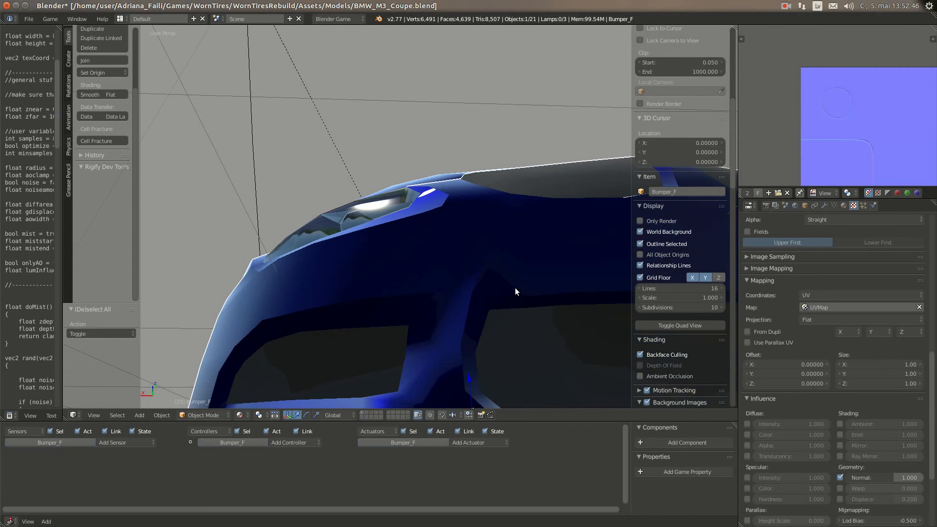
key(KP_Decimal)
scroll(245, 269, up, 4)
scroll(199, 241, down, 2)
shift+middle_drag(199, 240, 352, 260)
scroll(356, 265, down, 2)
scroll(318, 248, down, 2)
scroll(328, 248, up, 3)
scroll(333, 284, down, 3)
scroll(333, 283, up, 2)
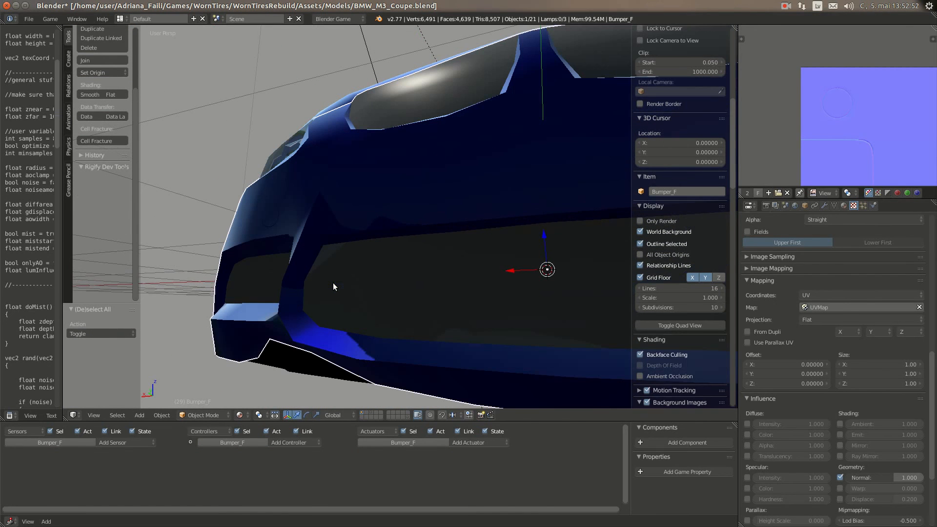
Step: Keep the bumper texture's Normal influence at 1.0 and set its mipmapping Lod Bias to -1
click(900, 477)
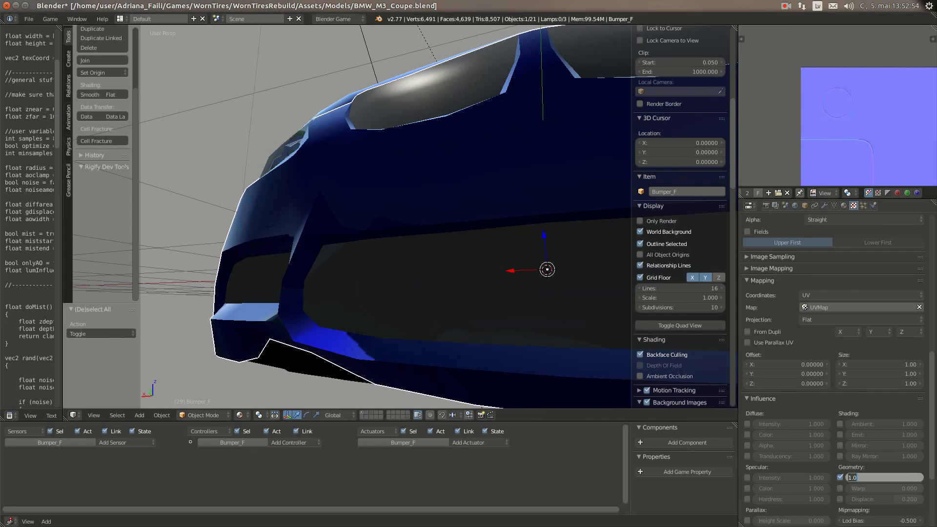
key(Return)
click(858, 525)
text(-1)
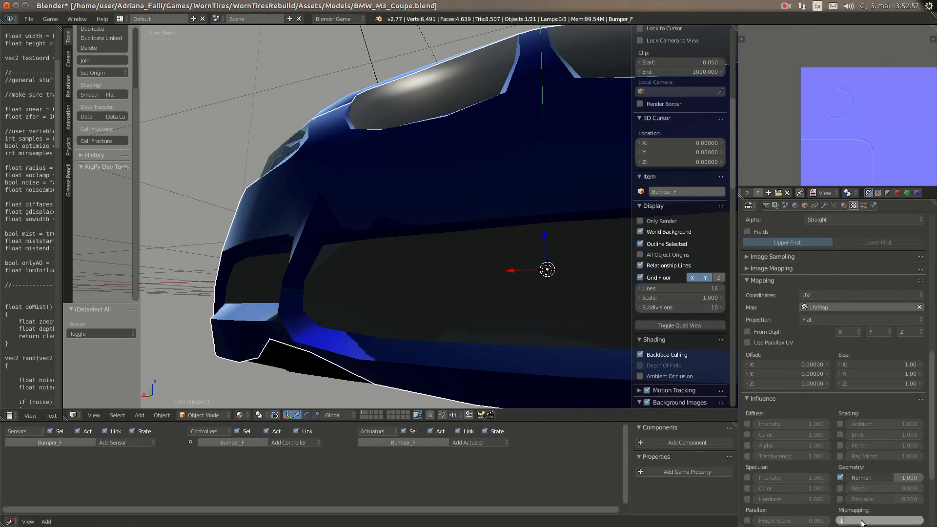
key(Return)
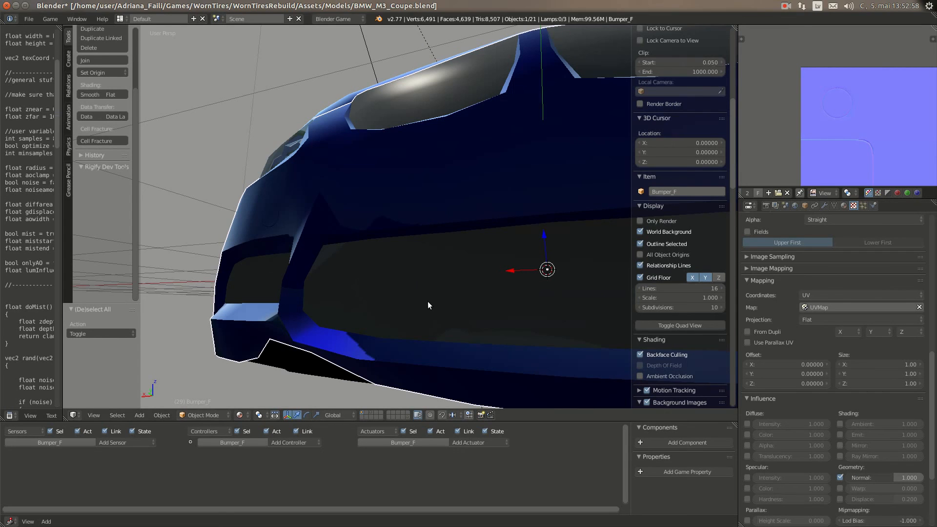
Step: Examine the hood's surface detail, select the car's Bottom part and open the scene's game render settings
middle_drag(428, 307, 394, 177)
scroll(395, 125, down, 3)
scroll(391, 128, up, 5)
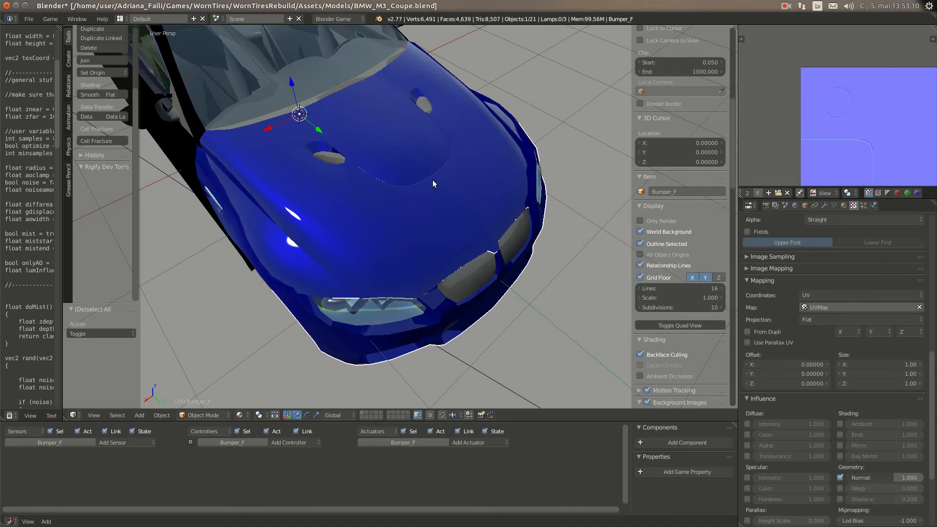
scroll(416, 115, down, 5)
middle_drag(413, 209, 352, 182)
right_click(312, 261)
middle_drag(313, 262, 482, 294)
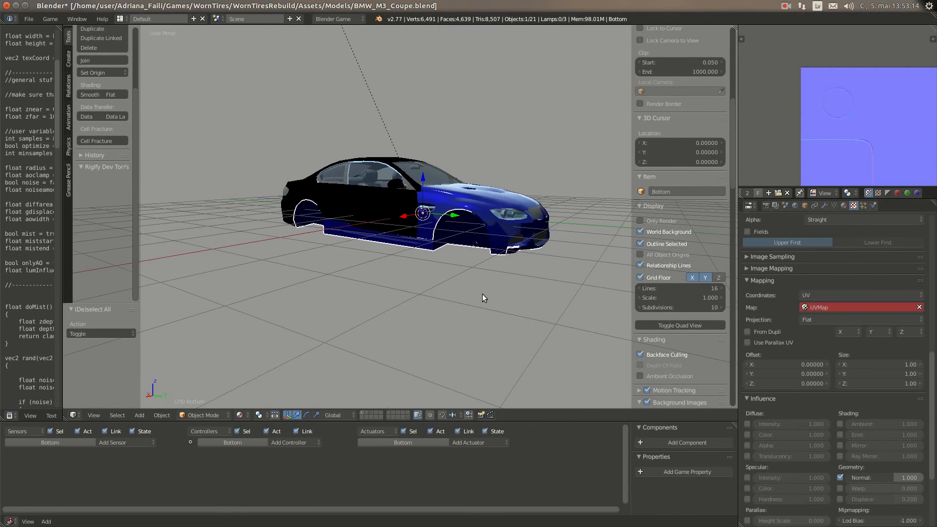
click(769, 204)
middle_drag(379, 206, 342, 227)
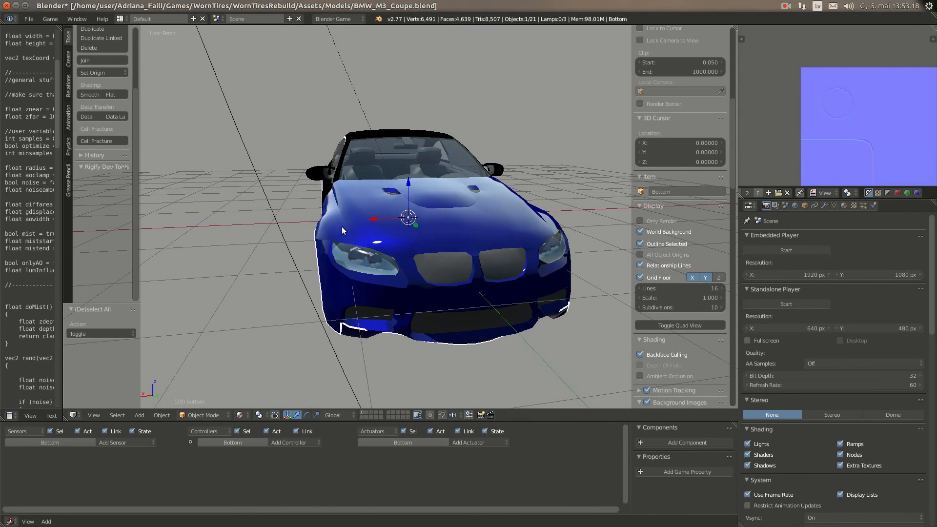